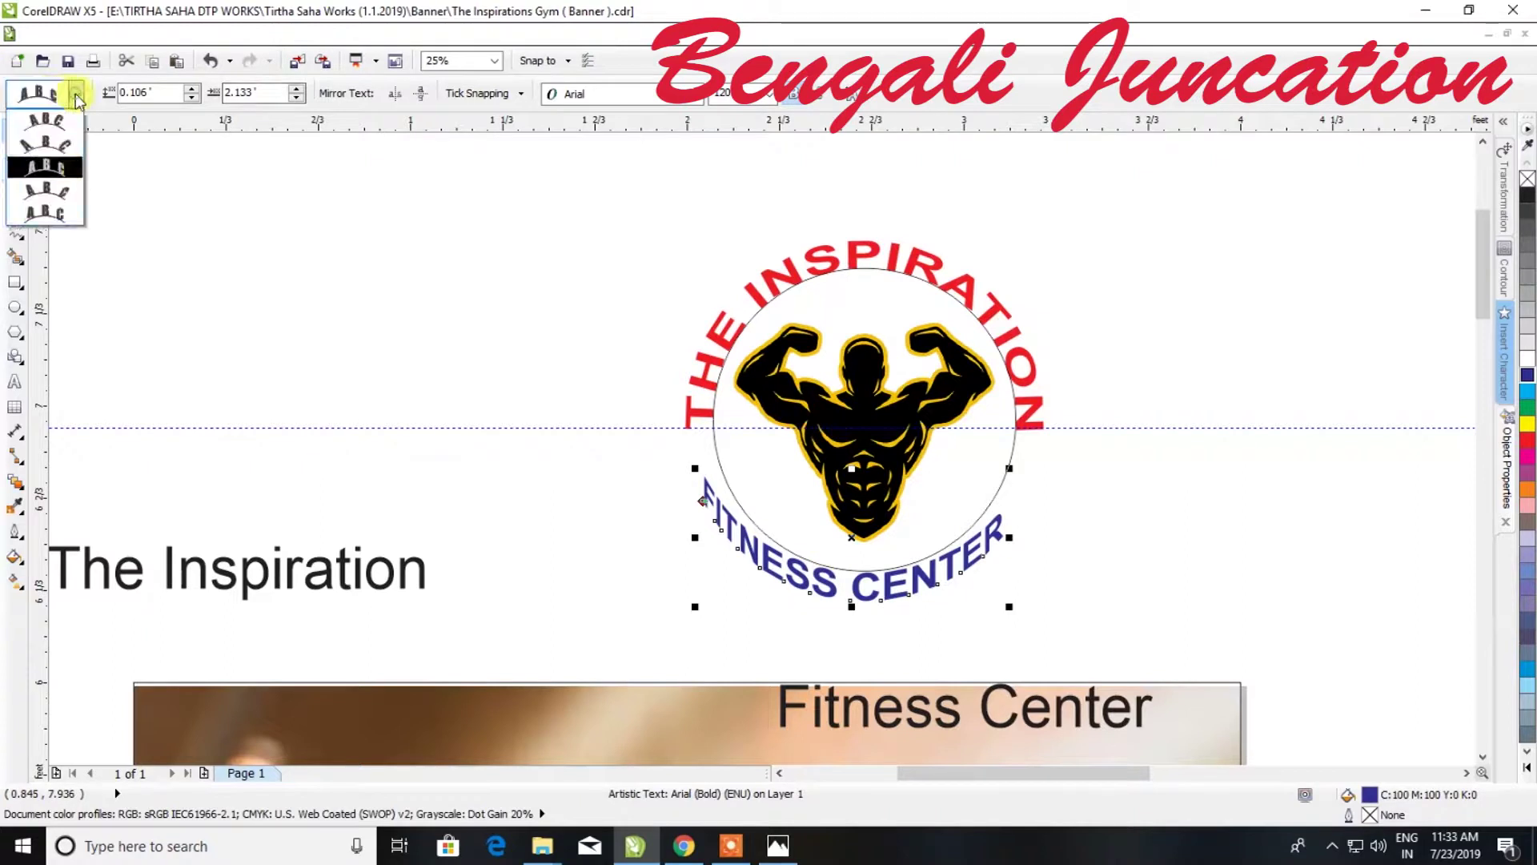
# Try other text orientation styles with horizontal and vertical mirroring on the FITNESS CENTER path text
pyautogui.click(41, 132)
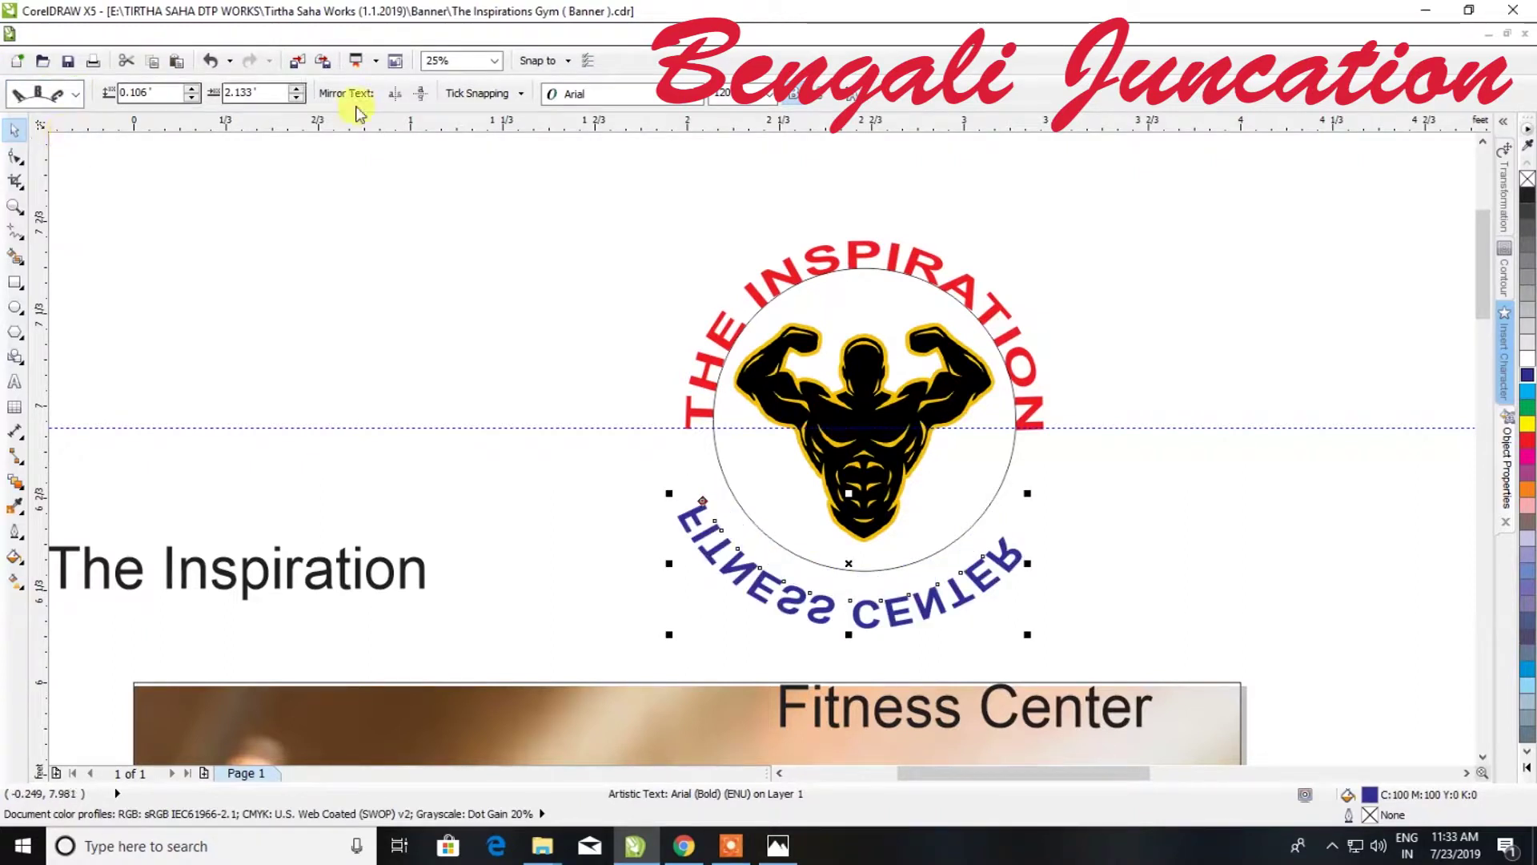
pyautogui.click(418, 95)
pyautogui.click(75, 94)
pyautogui.click(48, 120)
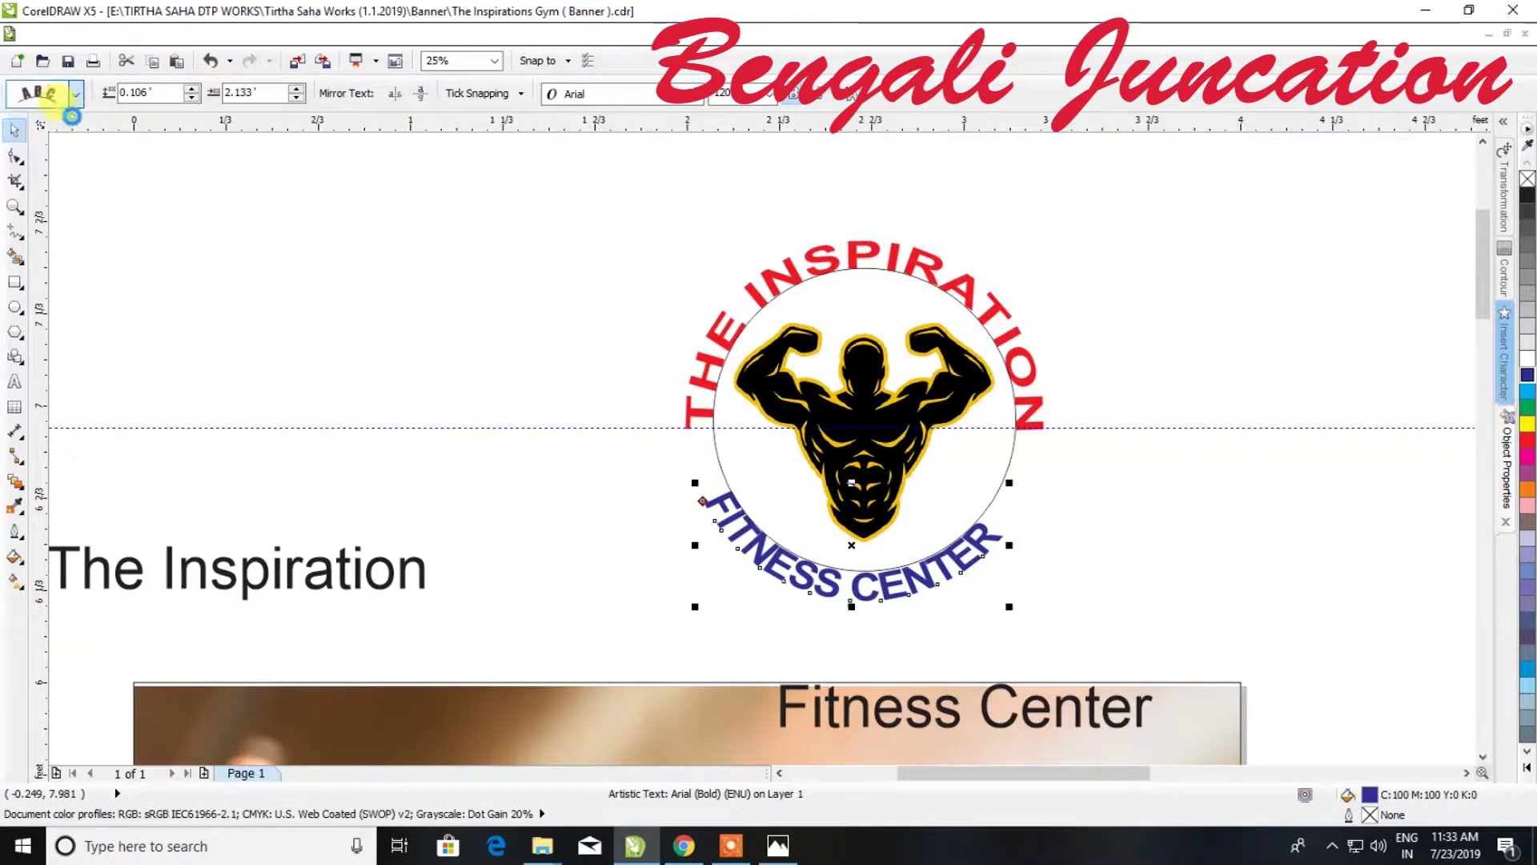
pyautogui.click(394, 94)
pyautogui.click(418, 94)
pyautogui.click(416, 94)
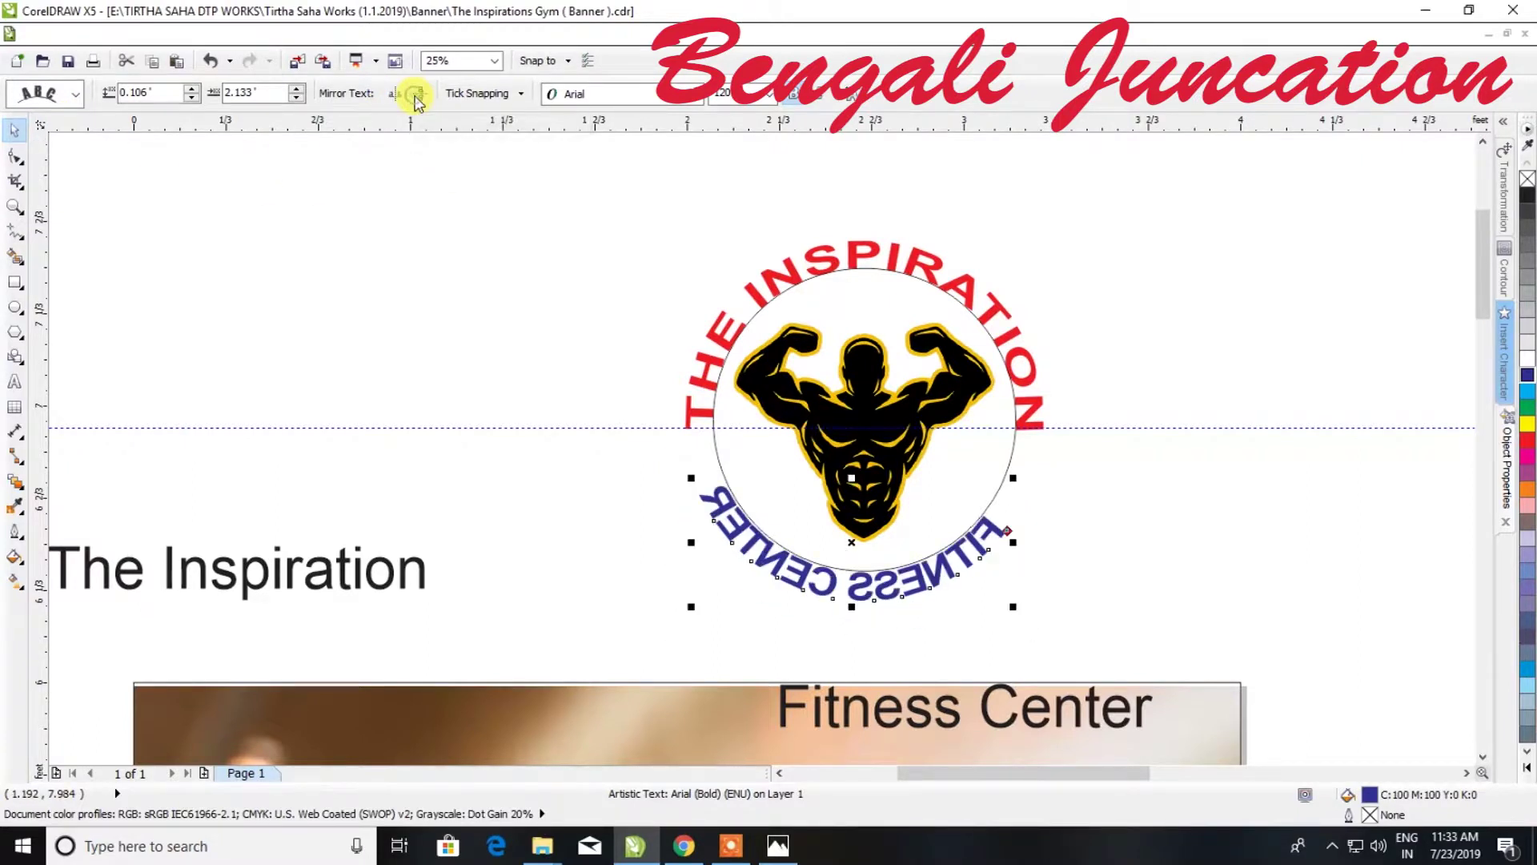
pyautogui.click(416, 94)
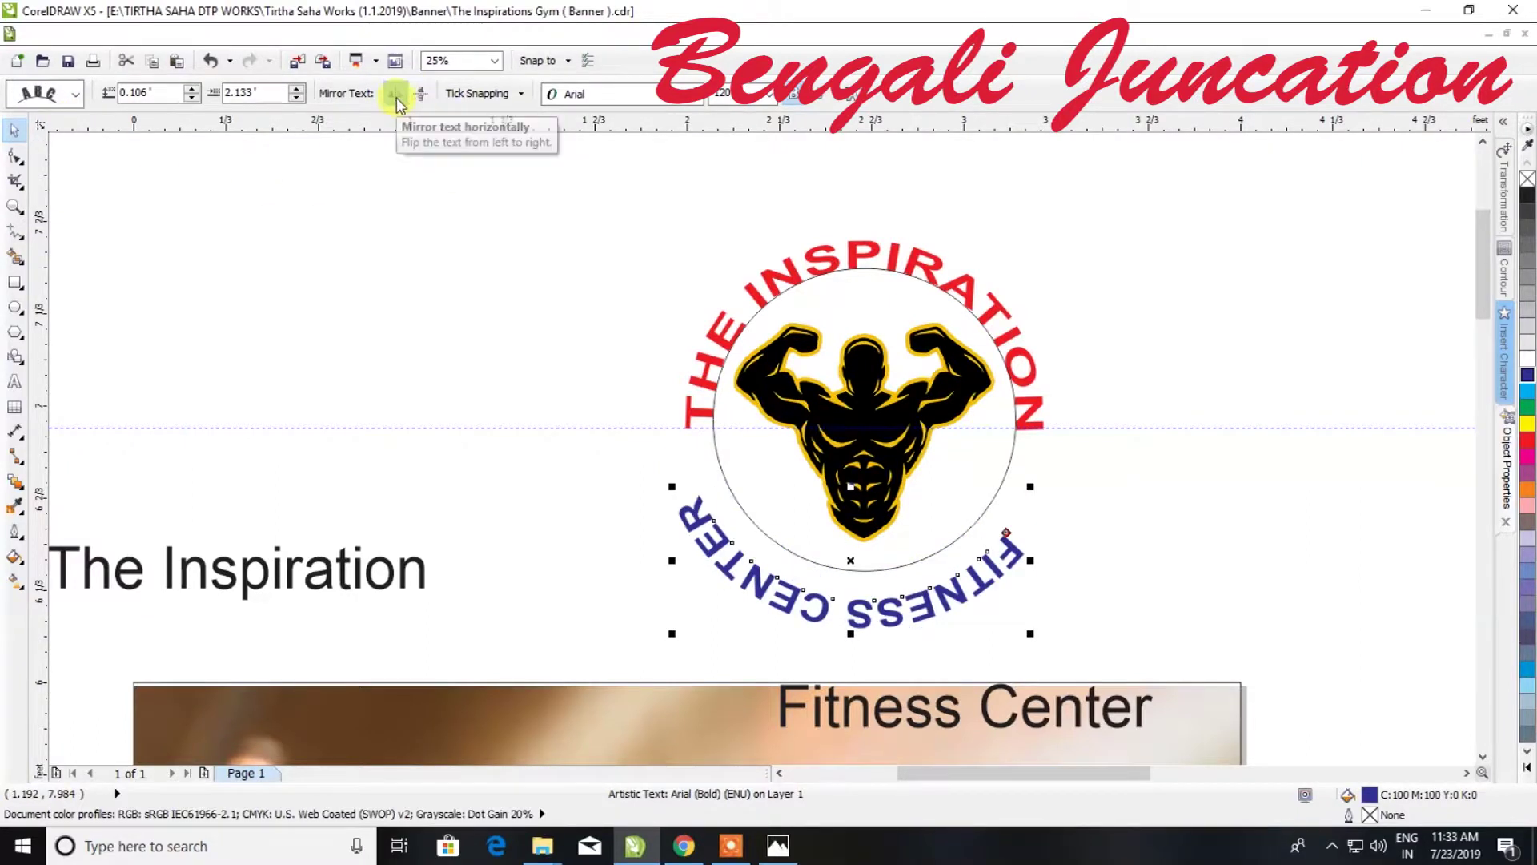
pyautogui.click(396, 96)
pyautogui.click(396, 96)
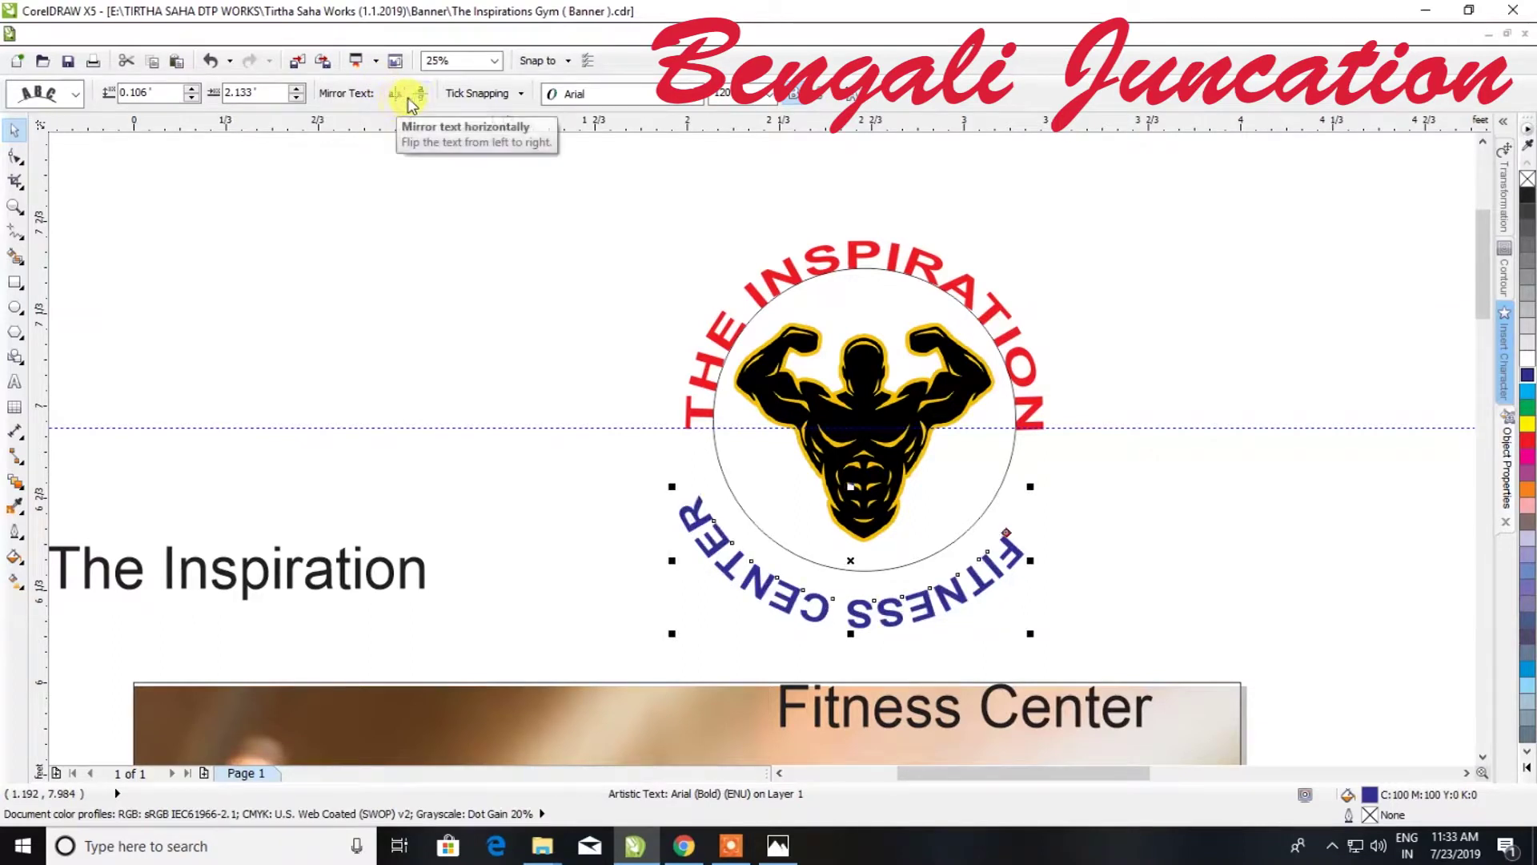
pyautogui.click(396, 96)
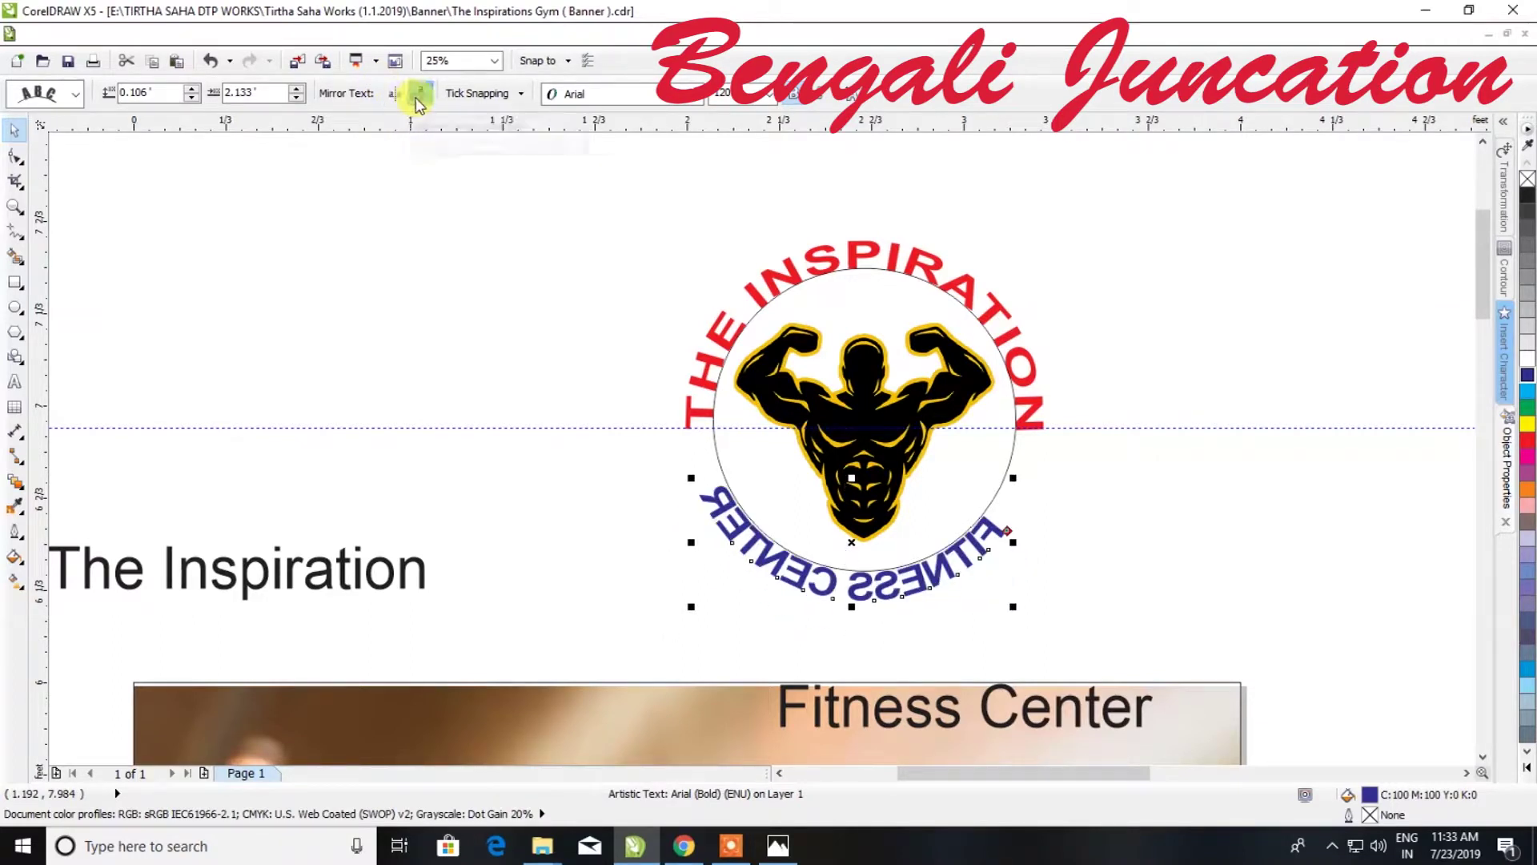
# Undo the orientation and mirroring trials on the FITNESS CENTER text
pyautogui.hotkey('ctrl', 'z')
pyautogui.hotkey('ctrl', 'z')
pyautogui.hotkey('ctrl', 'z')
pyautogui.hotkey('ctrl', 'z')
pyautogui.hotkey('ctrl', 'z')
pyautogui.hotkey('ctrl', 'z')
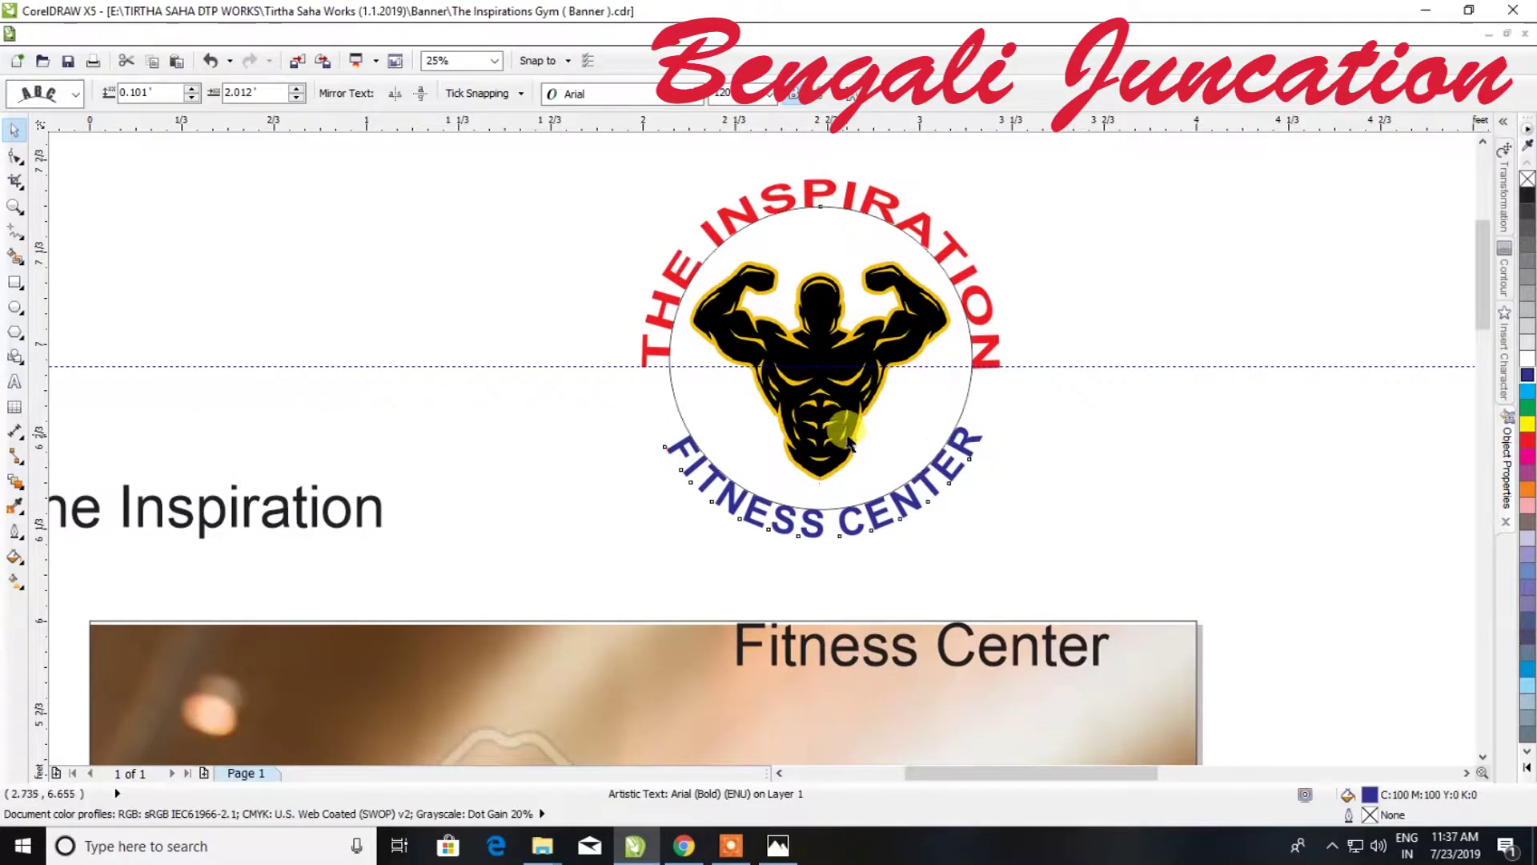
# Stretch the bodybuilder image's lower edge downward to a height of about 0.906 ft
pyautogui.click(849, 441)
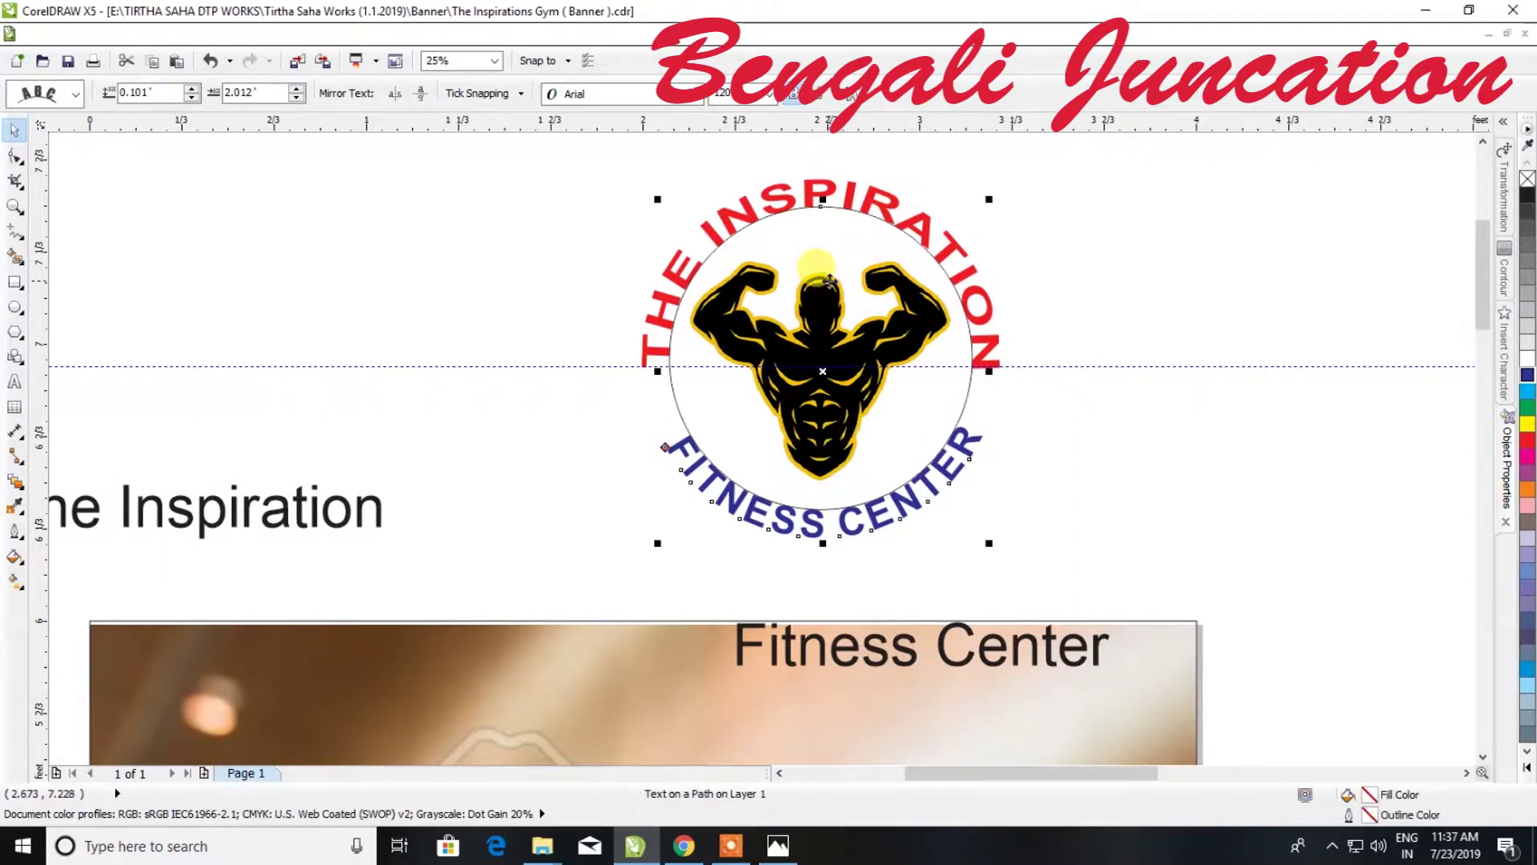
pyautogui.moveTo(1169, 239); pyautogui.dragTo(476, 496)
pyautogui.scroll(2, 810, 491)
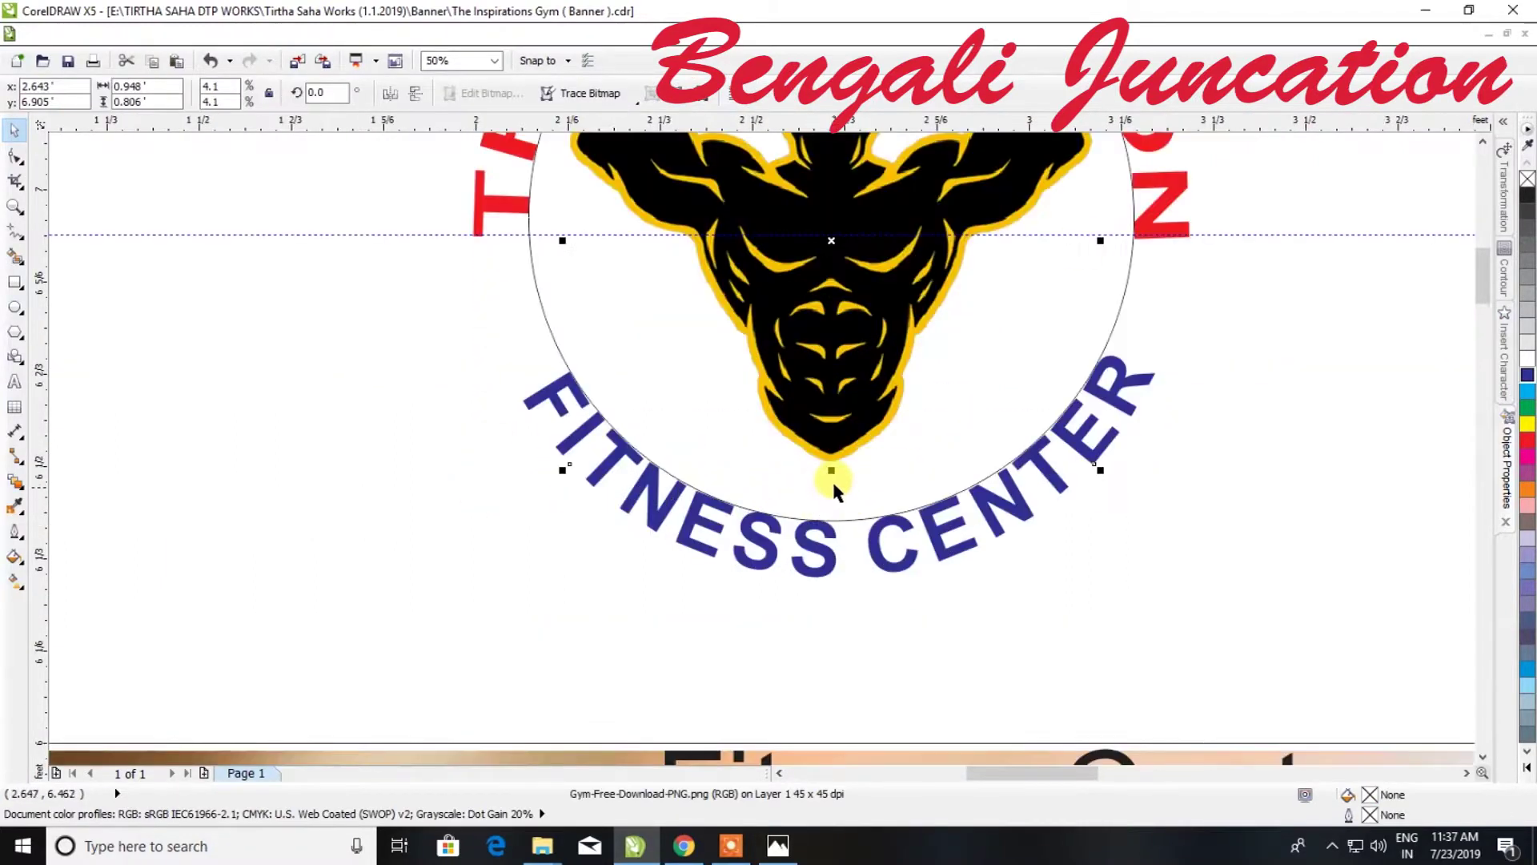
pyautogui.moveTo(832, 479); pyautogui.dragTo(831, 528)
pyautogui.scroll(-4, 833, 496)
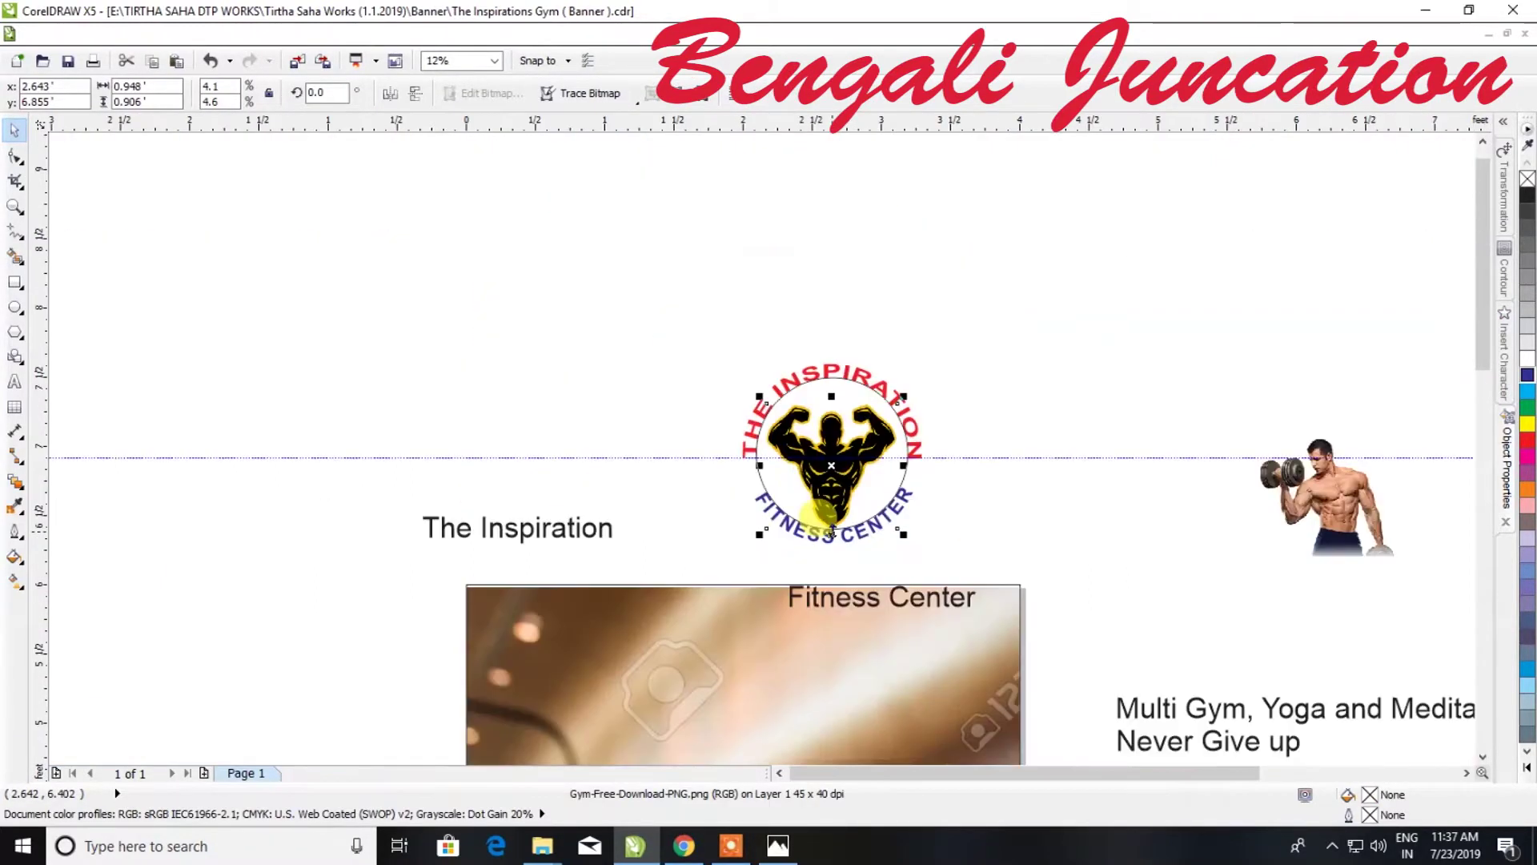
# Try to move the circular logo text away from the bodybuilder image
pyautogui.scroll(2, 855, 385)
pyautogui.click(861, 346)
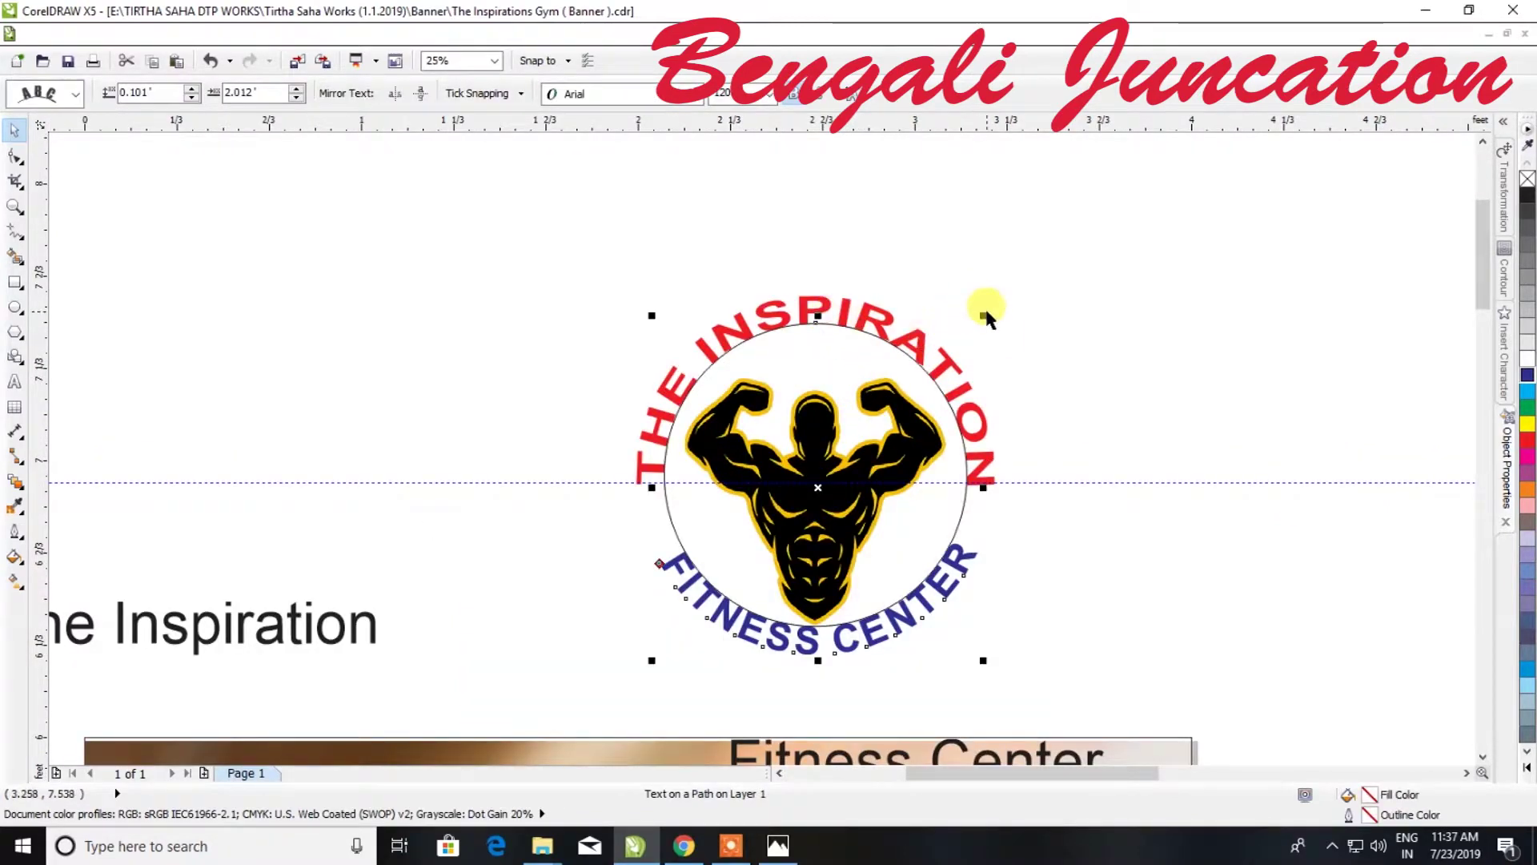
pyautogui.click(987, 314)
pyautogui.moveTo(911, 367); pyautogui.dragTo(1062, 383)
pyautogui.hotkey('ctrl', 'z')
pyautogui.click(377, 33)
pyautogui.click(1108, 277)
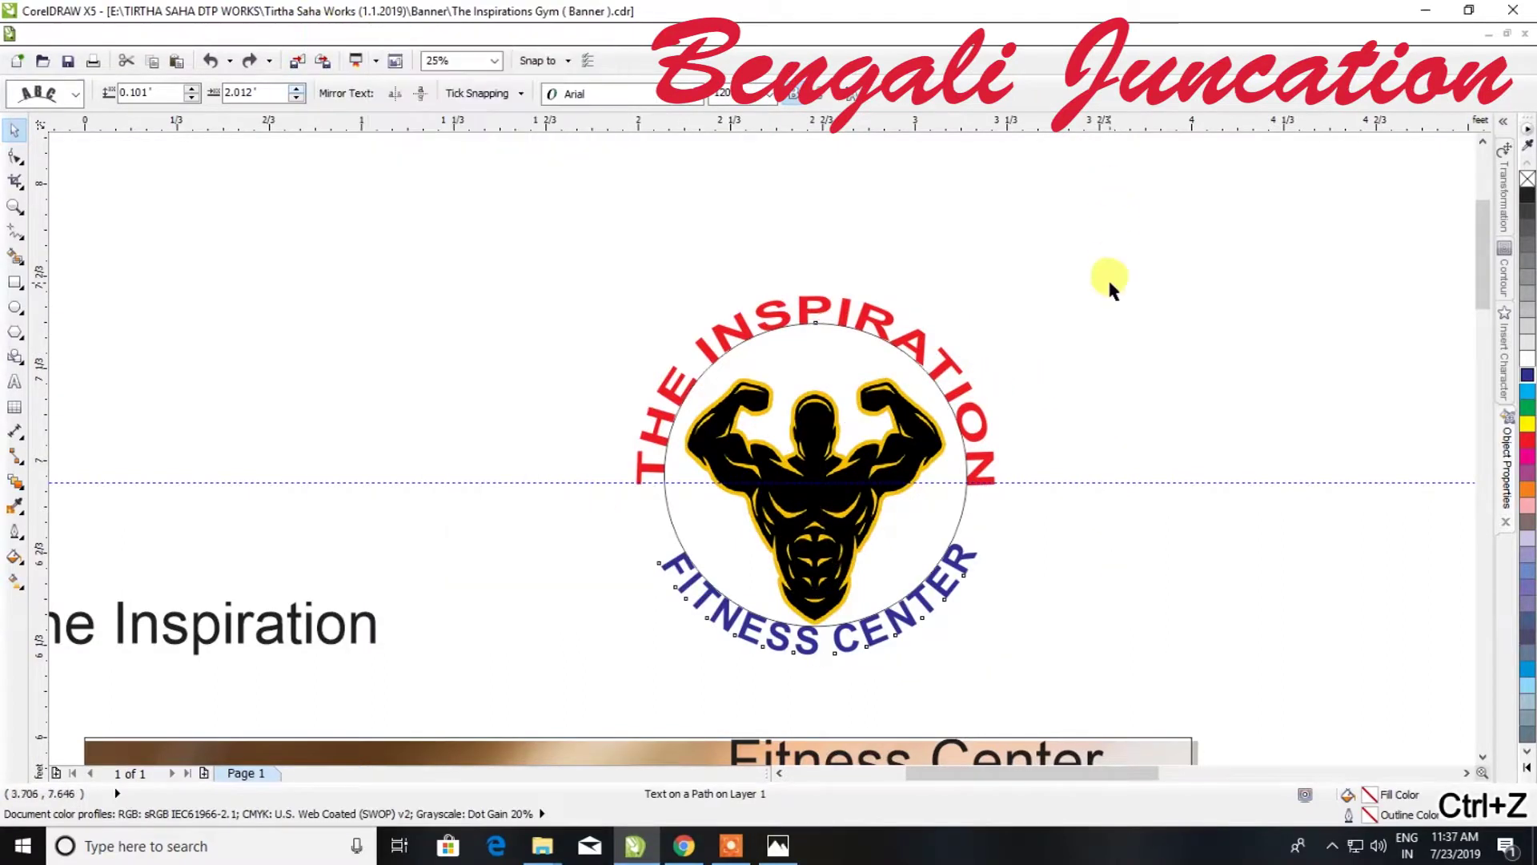
pyautogui.click(975, 519)
pyautogui.click(359, 35)
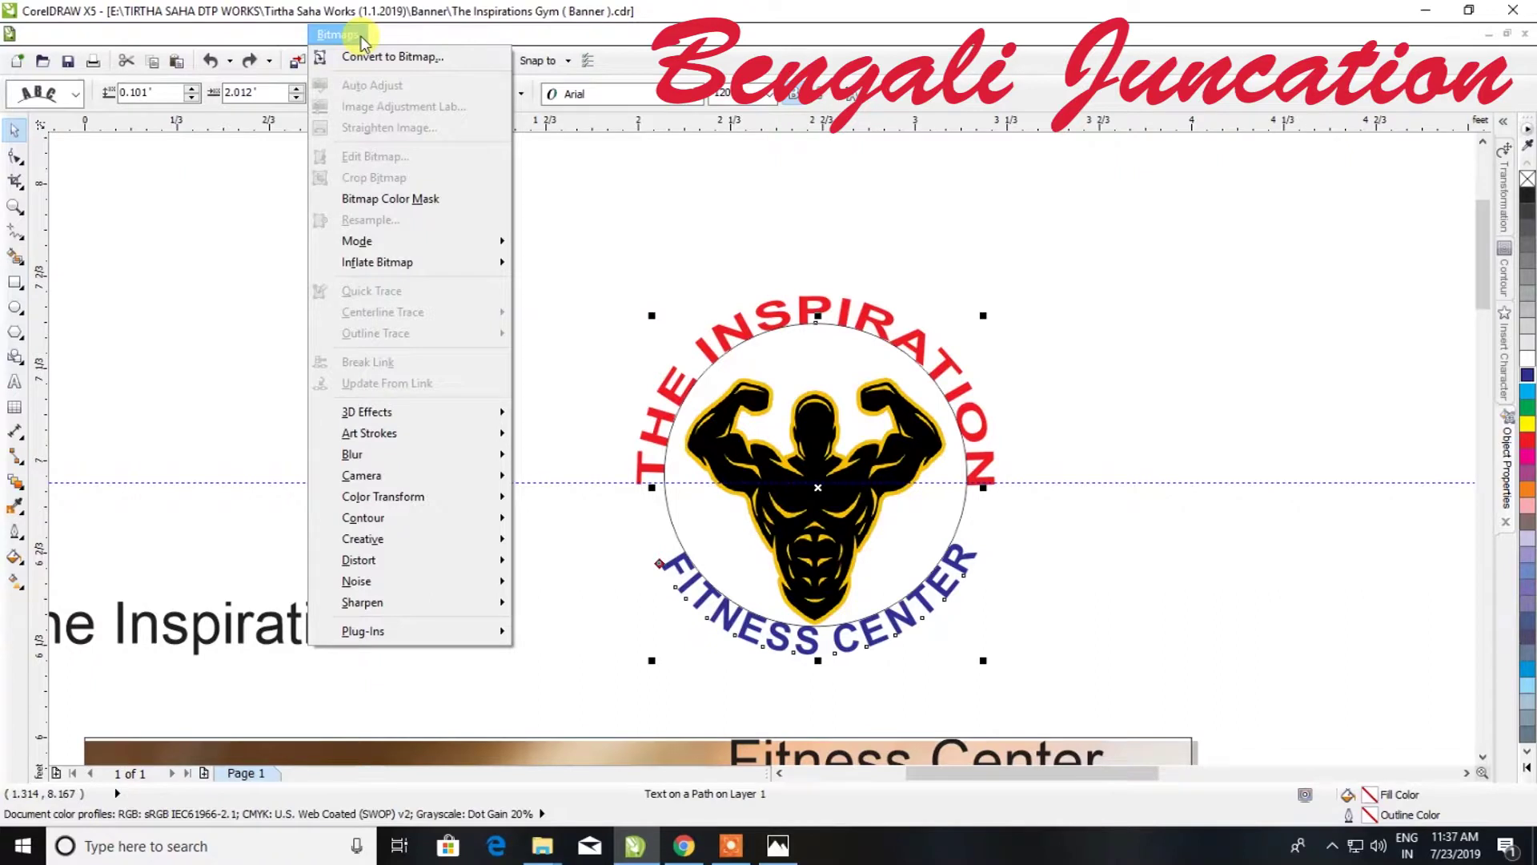
pyautogui.moveTo(292, 40)
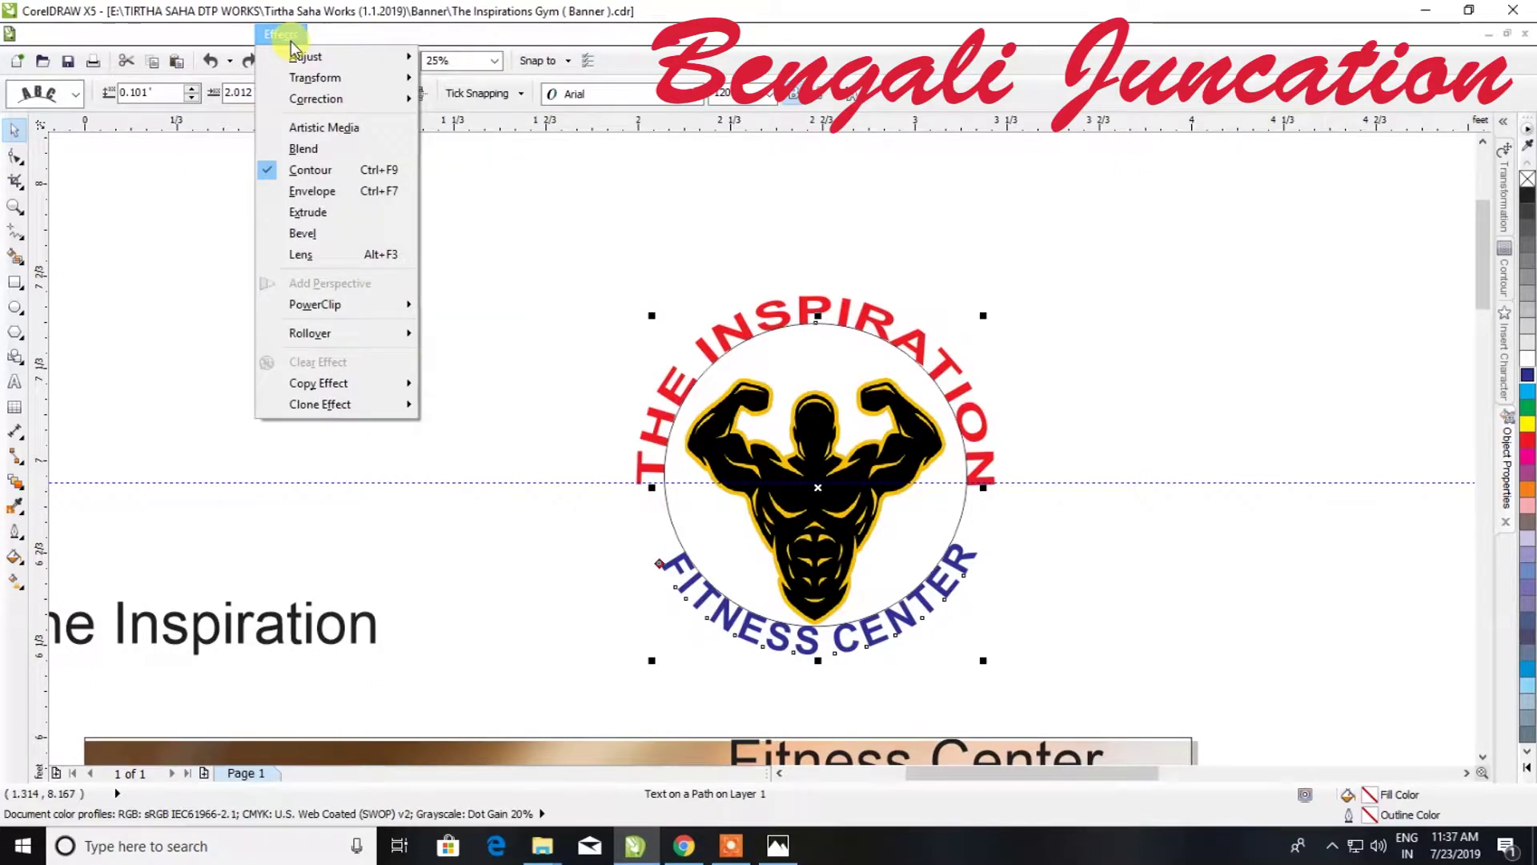
pyautogui.moveTo(228, 36)
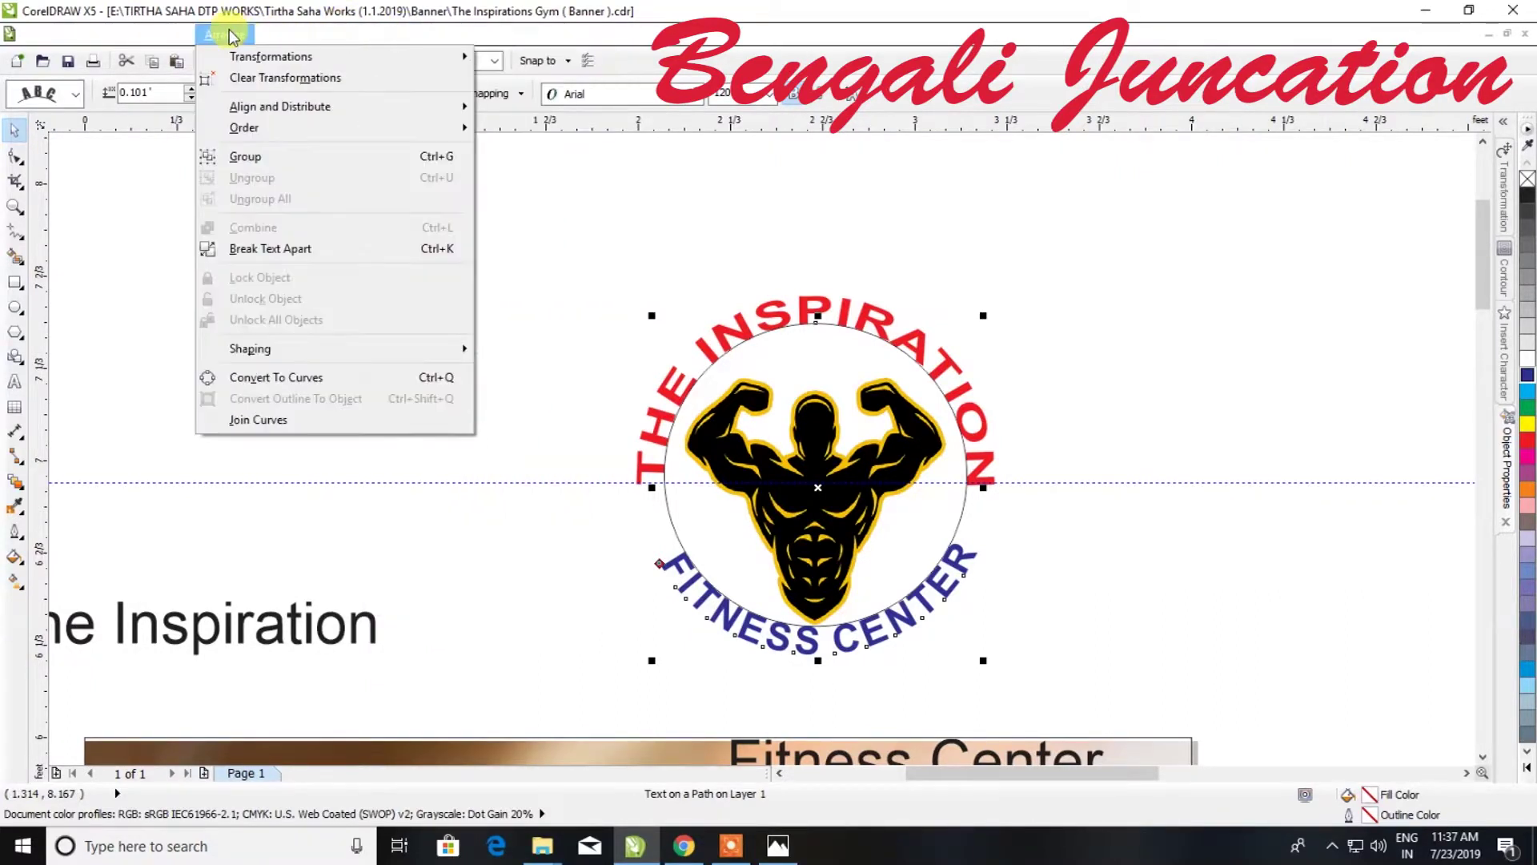
pyautogui.click(357, 346)
pyautogui.click(666, 516)
pyautogui.click(988, 501)
# Save the banner document
pyautogui.scroll(-4, 1001, 481)
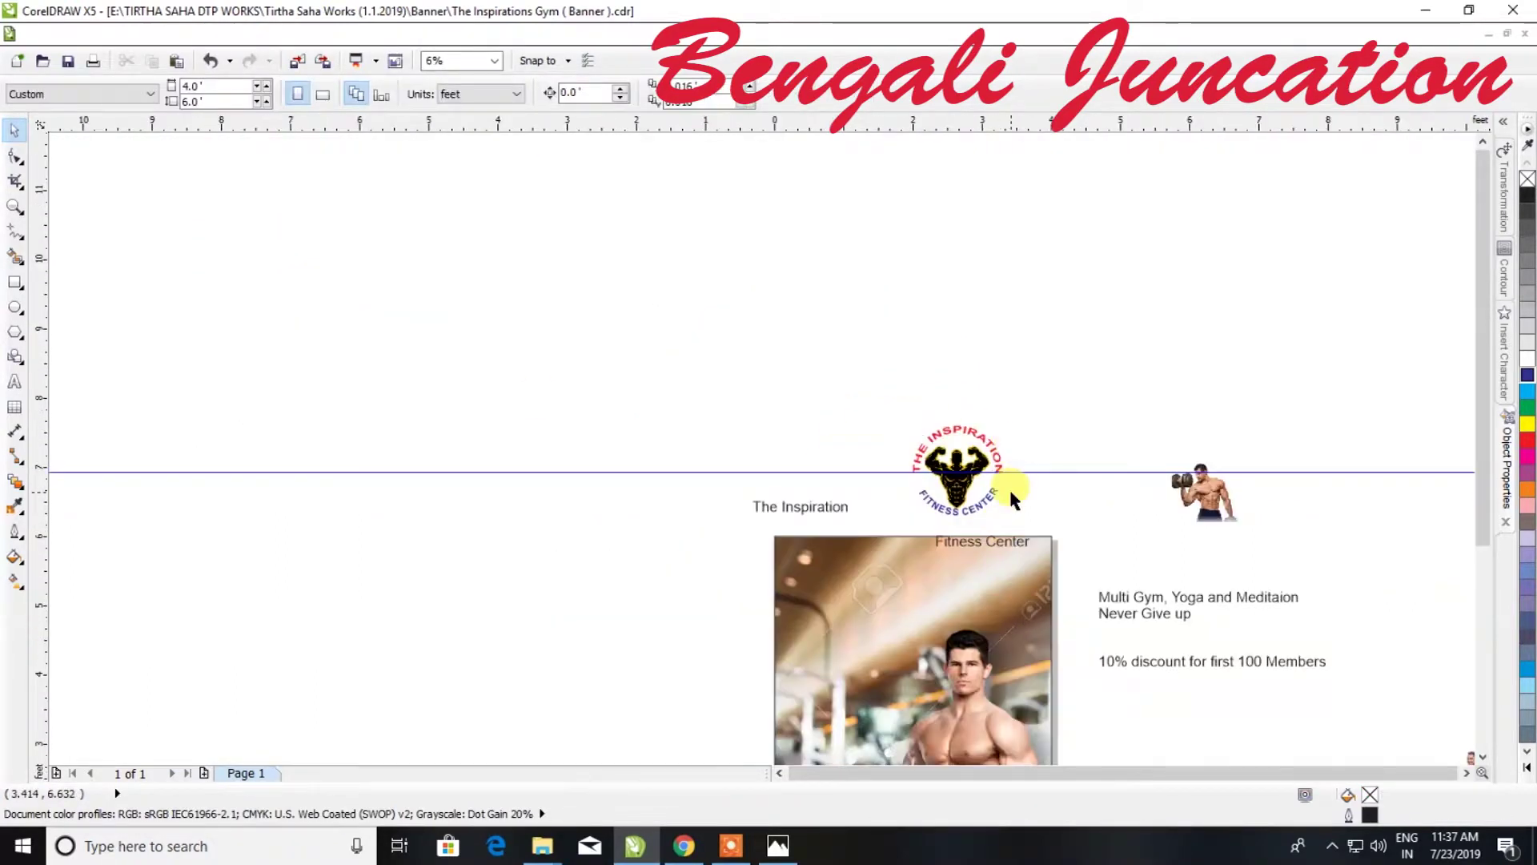
pyautogui.hotkey('ctrl', 's')
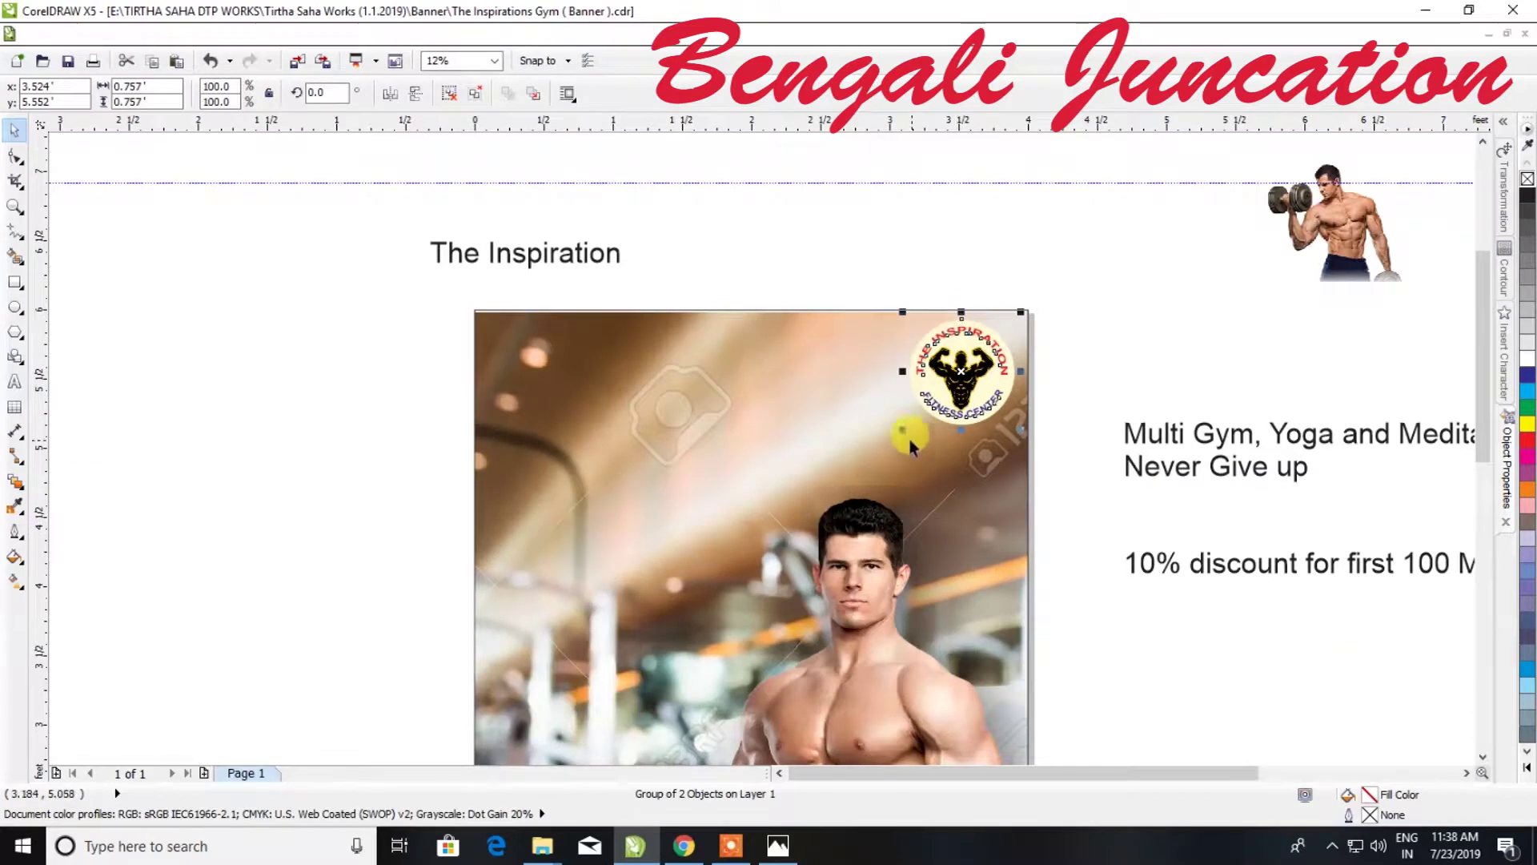
# Enlarge the round gym logo slightly and position it in the banner's upper right corner
pyautogui.moveTo(911, 446); pyautogui.dragTo(900, 433)
pyautogui.scroll(1, 970, 328)
pyautogui.moveTo(970, 352)
pyautogui.mouseDown()
pyautogui.moveTo(974, 374)
pyautogui.moveTo(961, 370)
pyautogui.mouseUp()
pyautogui.scroll(-3, 1081, 352)
pyautogui.scroll(2, 1050, 324)
# Move the "The Inspiration" text onto the upper left area of the banner background
pyautogui.click(1051, 325)
pyautogui.moveTo(642, 279); pyautogui.dragTo(710, 381)
pyautogui.scroll(1, 710, 381)
# Change all of the "The Inspiration" heading text to uppercase
pyautogui.click(14, 383)
pyautogui.hotkey('ctrl', 'a')
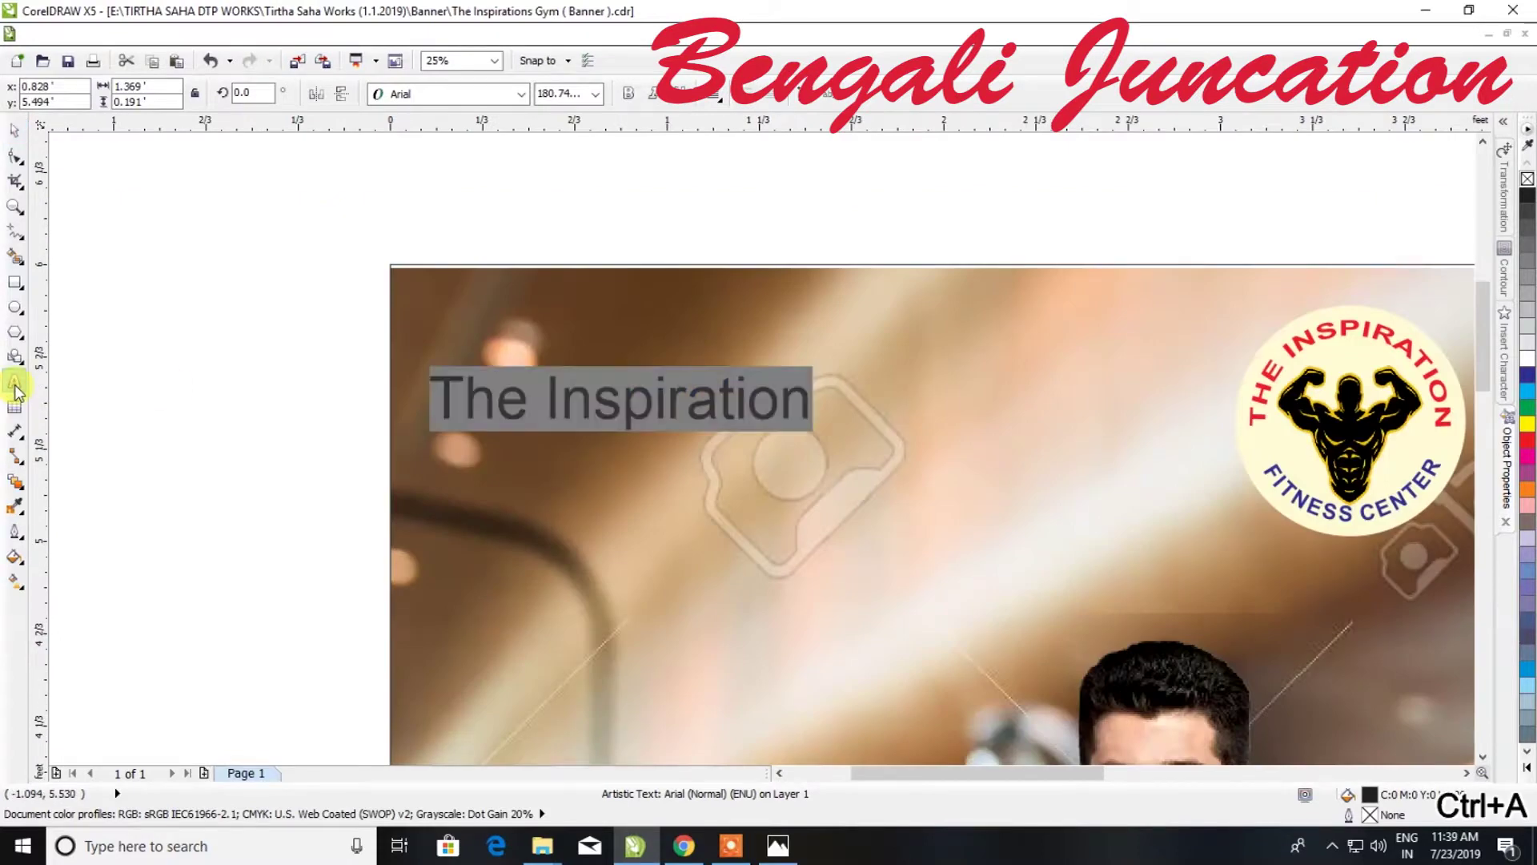
pyautogui.hotkey('shift', 'F3')
pyautogui.click(686, 405)
pyautogui.click(697, 479)
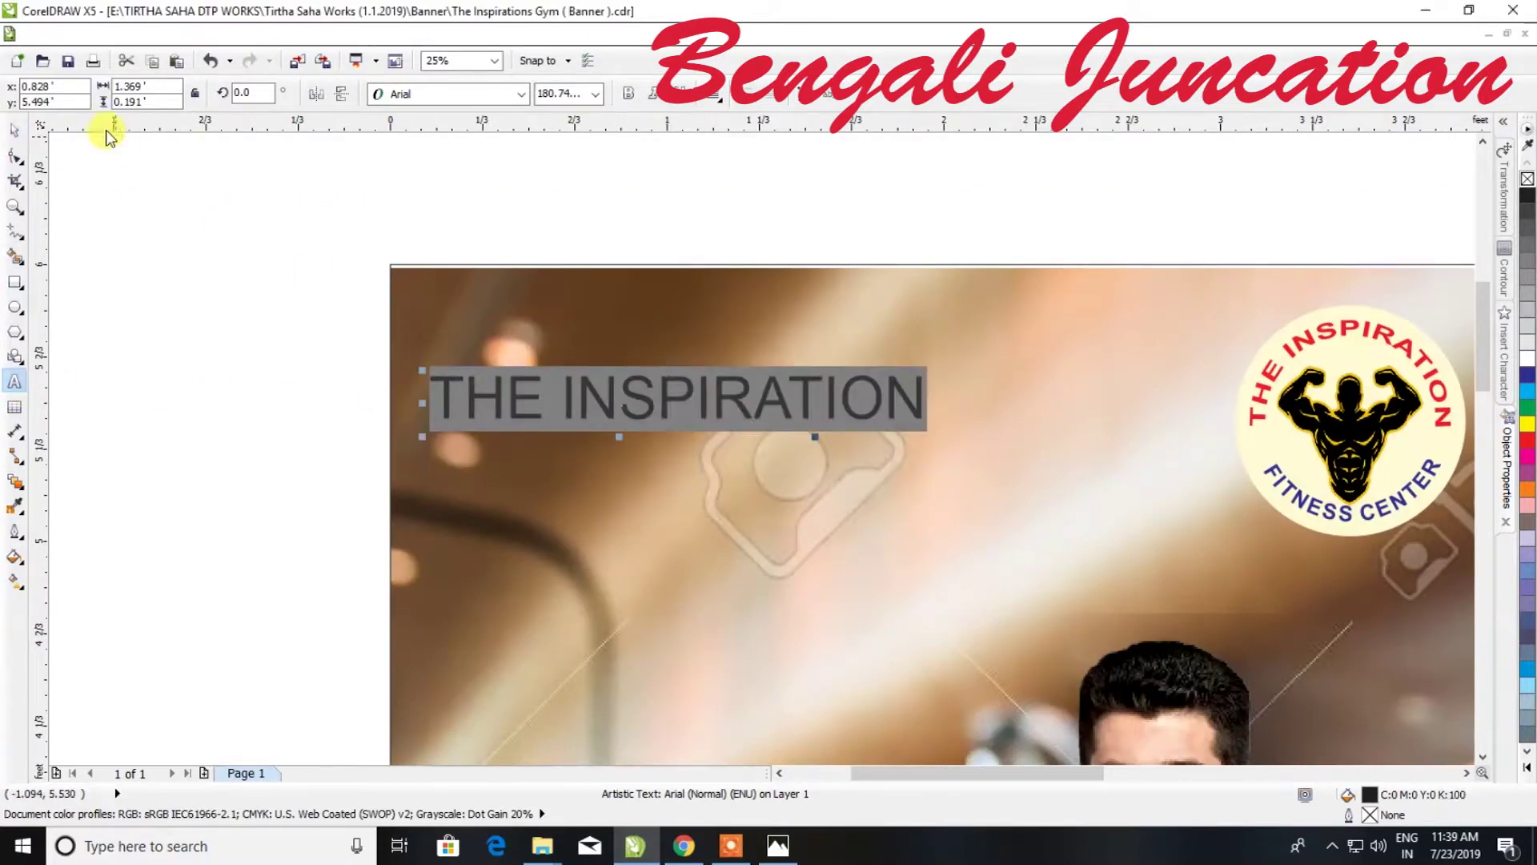
# Set the THE INSPIRATION heading's font to Arial Rounded MT Bold
pyautogui.click(14, 130)
pyautogui.click(520, 94)
pyautogui.press('Down')
pyautogui.press('Down')
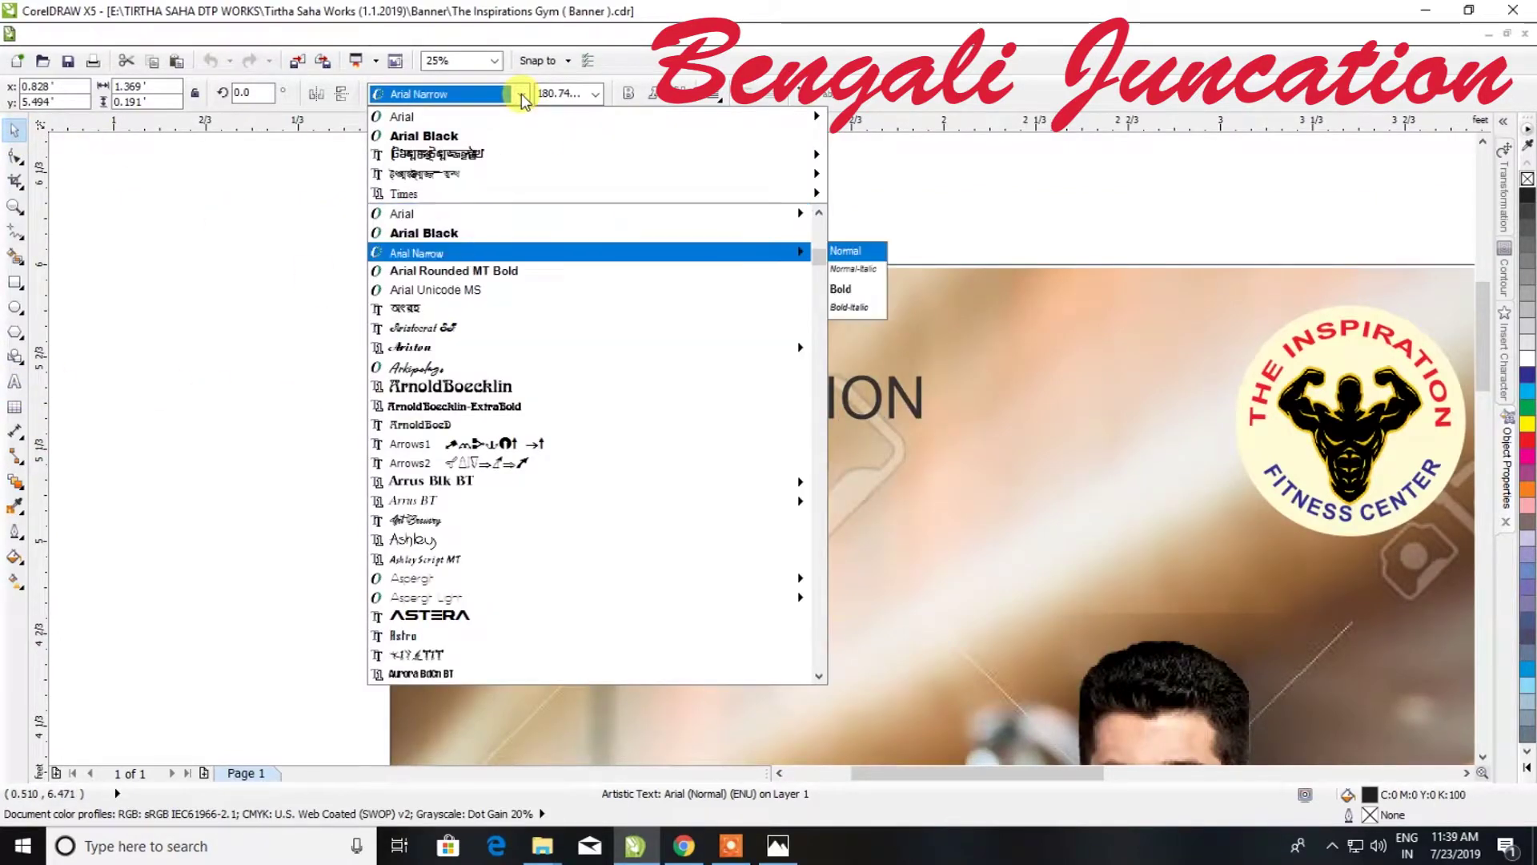
pyautogui.press('Down')
pyautogui.press('Return')
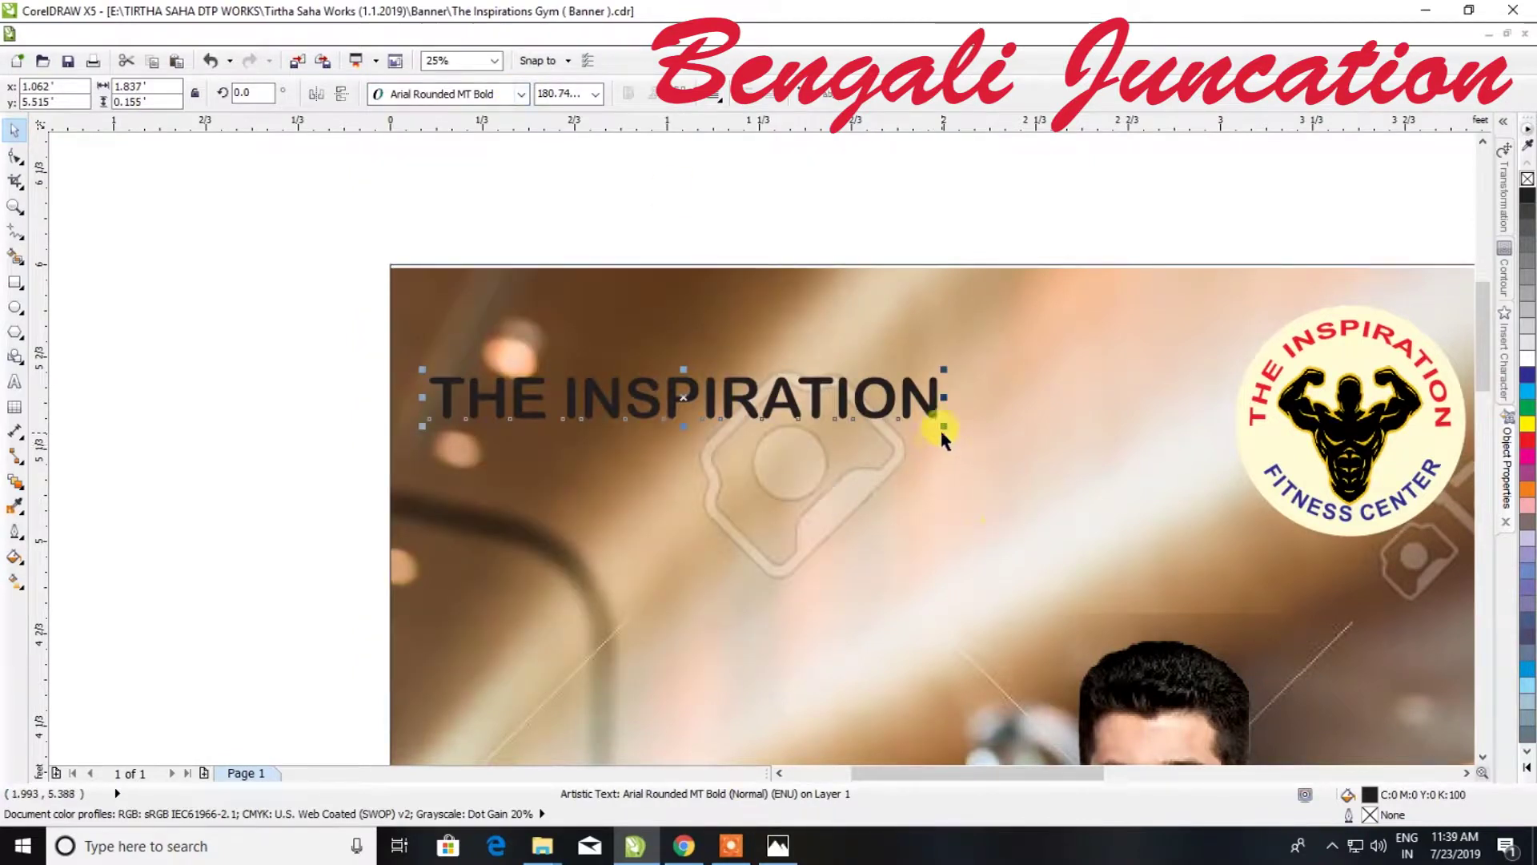
# Change the THE INSPIRATION heading's font to Guardians
pyautogui.click(520, 94)
pyautogui.write('Haettenschweiler')
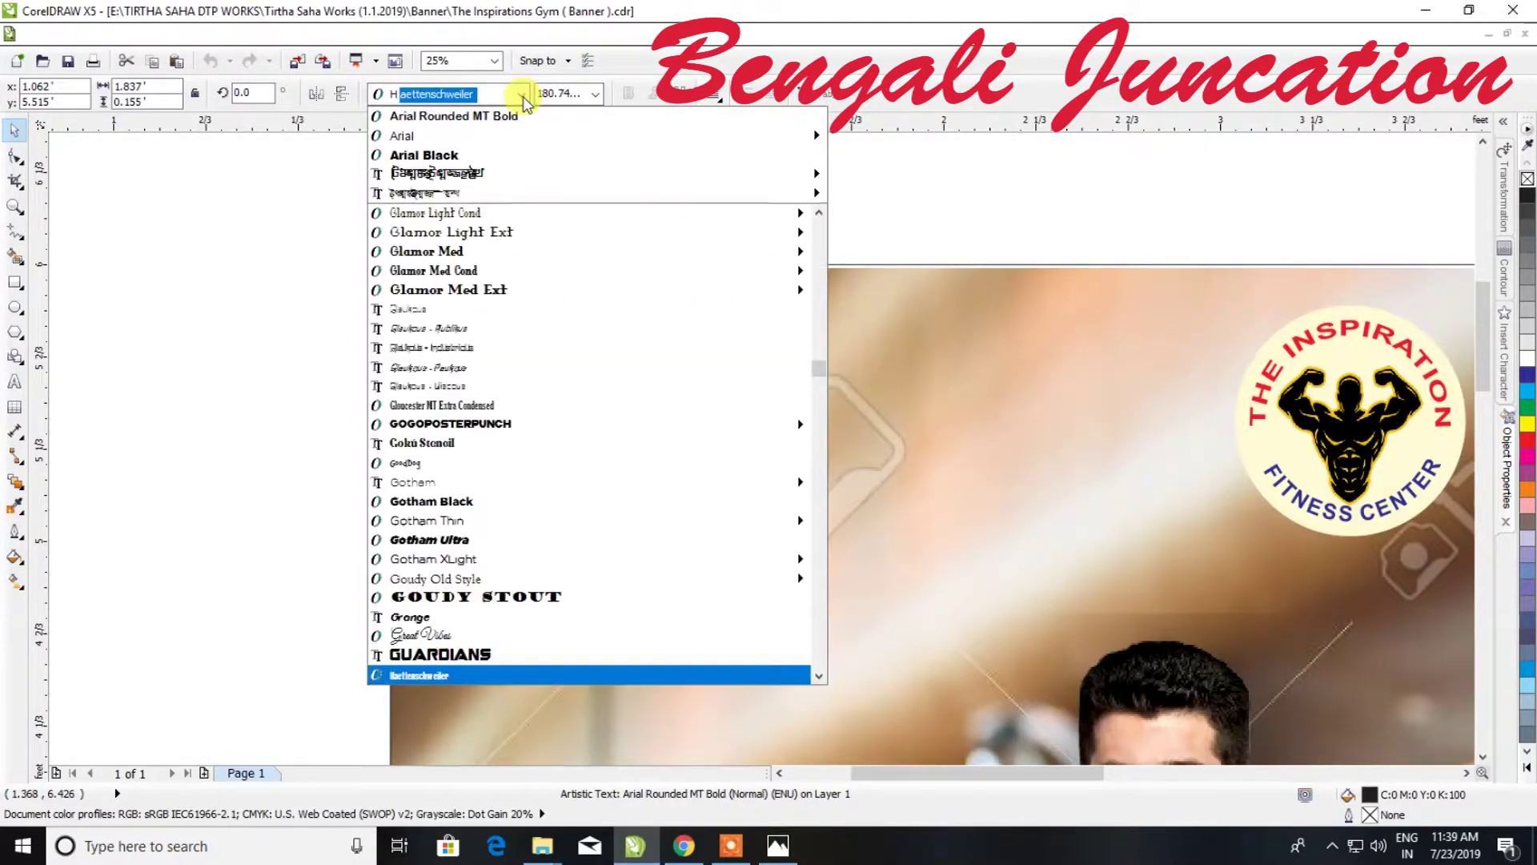
pyautogui.press('Up')
pyautogui.press('Return')
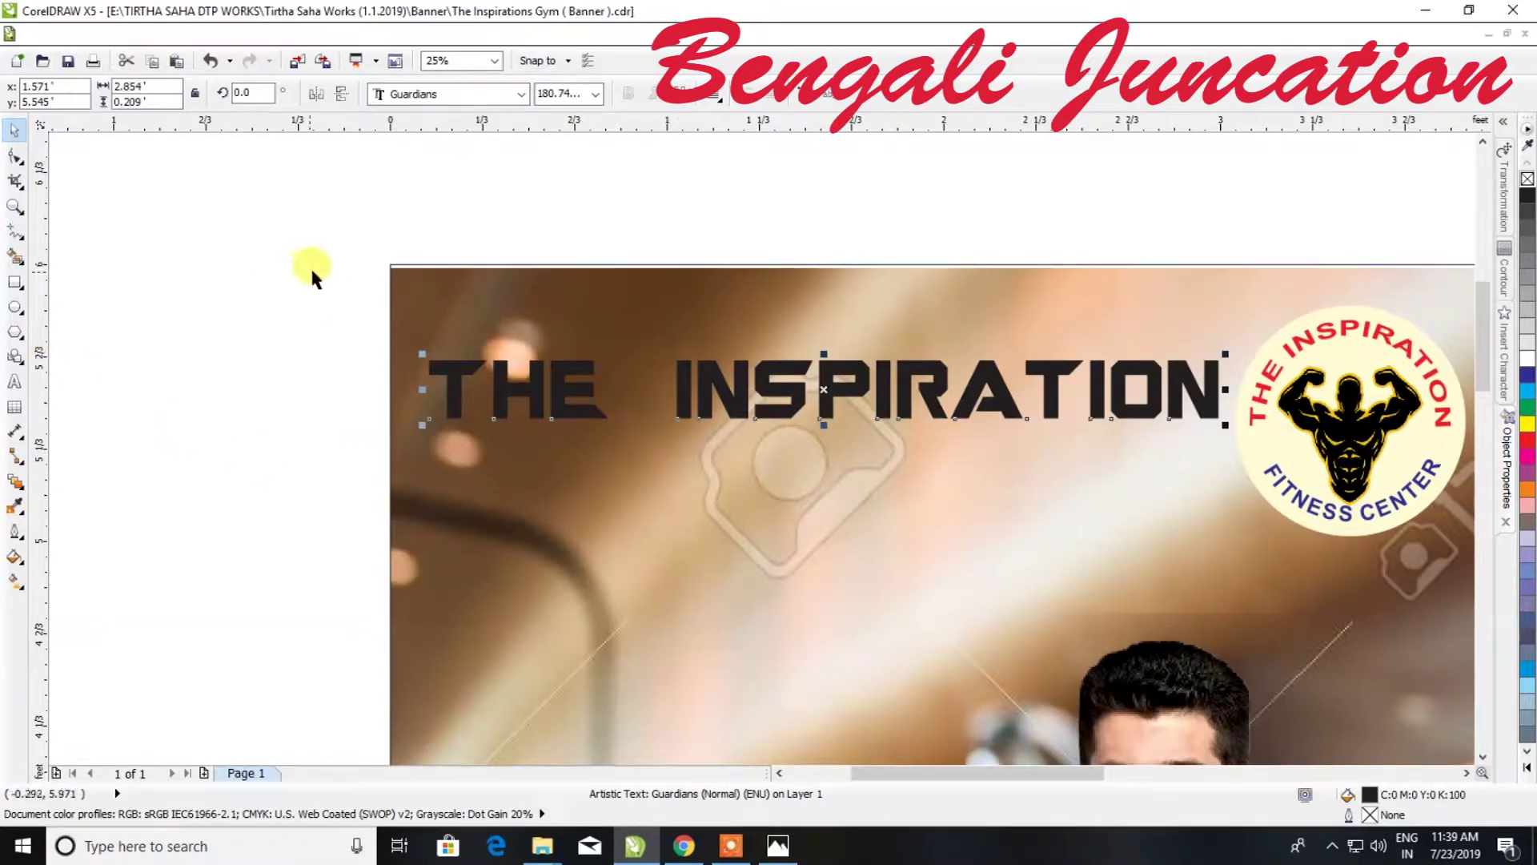
pyautogui.click(15, 156)
pyautogui.moveTo(645, 387); pyautogui.dragTo(1242, 483)
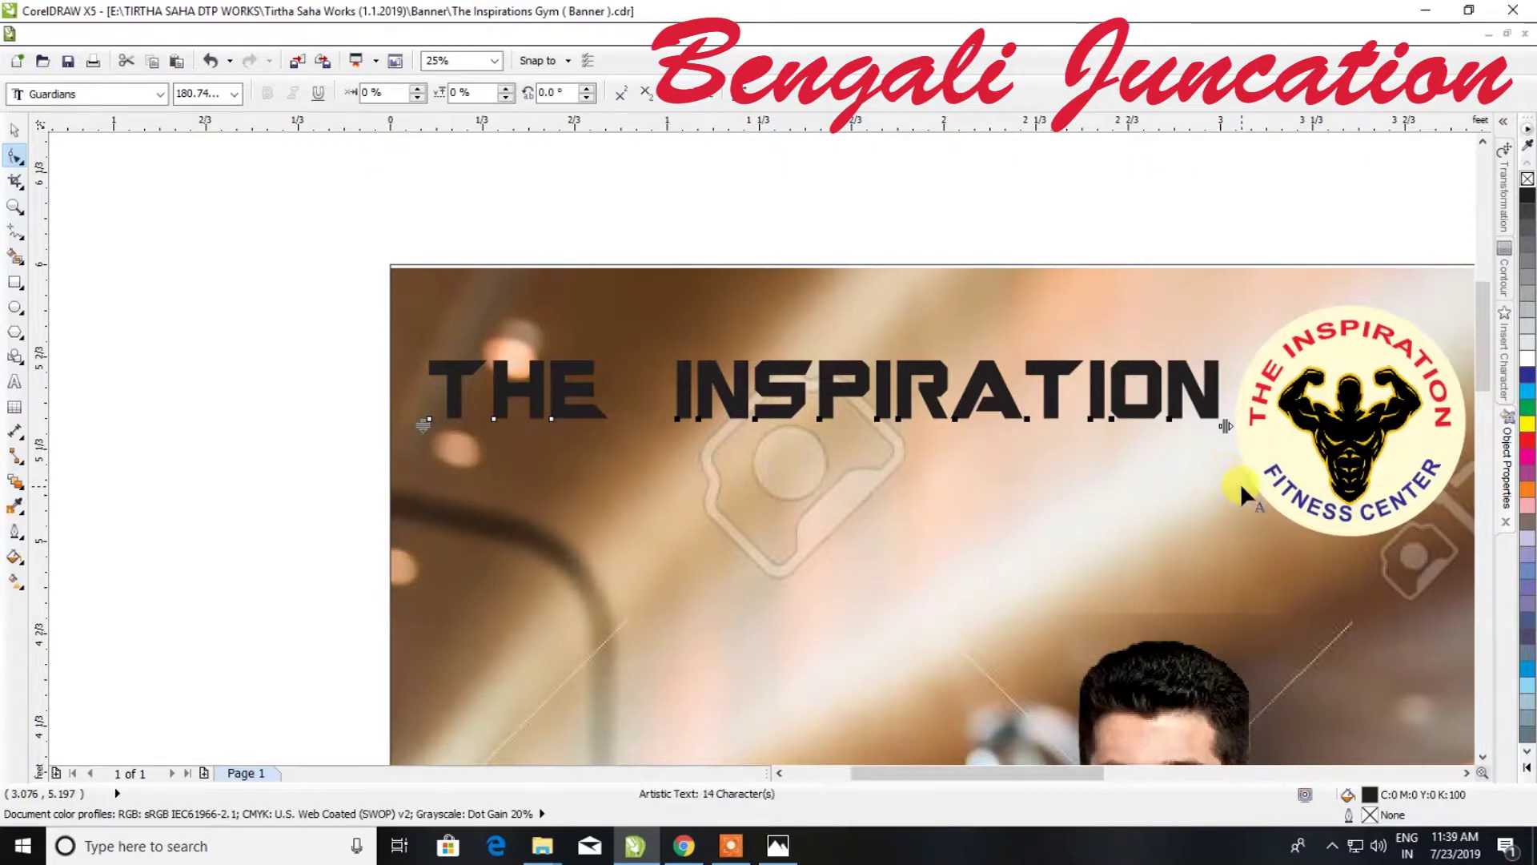
pyautogui.press('space')
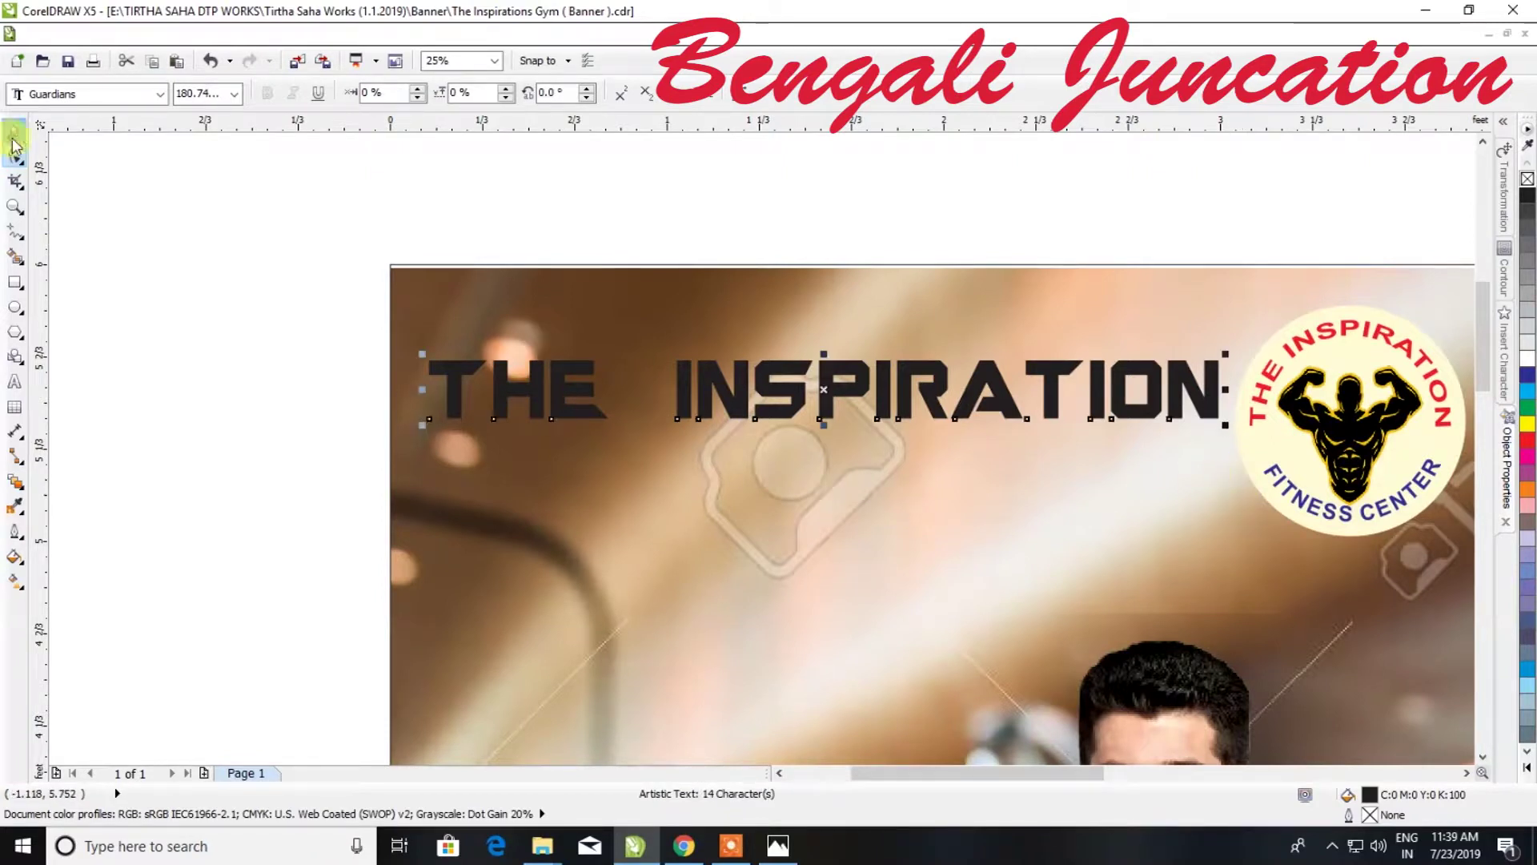
# Fill the heading with red and stretch its height to about 0.453 ft
pyautogui.click(1526, 439)
pyautogui.moveTo(824, 425); pyautogui.dragTo(824, 459)
# Break the heading apart into separate words and move INSPIRATION closer to THE
pyautogui.hotkey('ctrl', 'k')
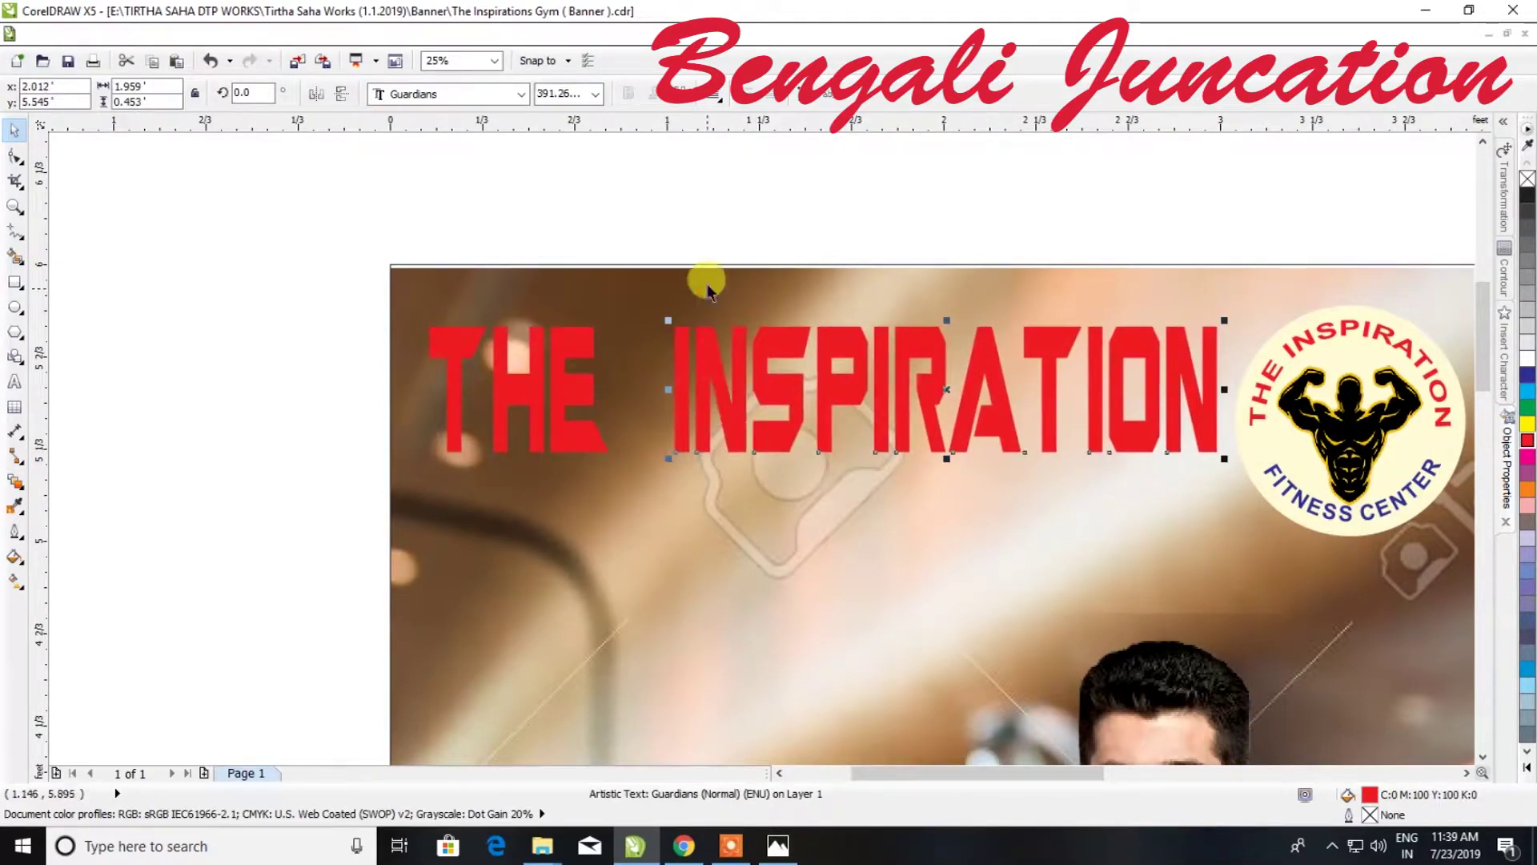
pyautogui.moveTo(704, 346); pyautogui.dragTo(666, 347)
# Reposition both heading words beside the logo and stretch them to a height of about 0.555 ft
pyautogui.moveTo(222, 248); pyautogui.dragTo(1242, 549)
pyautogui.moveTo(1190, 389); pyautogui.dragTo(1210, 396)
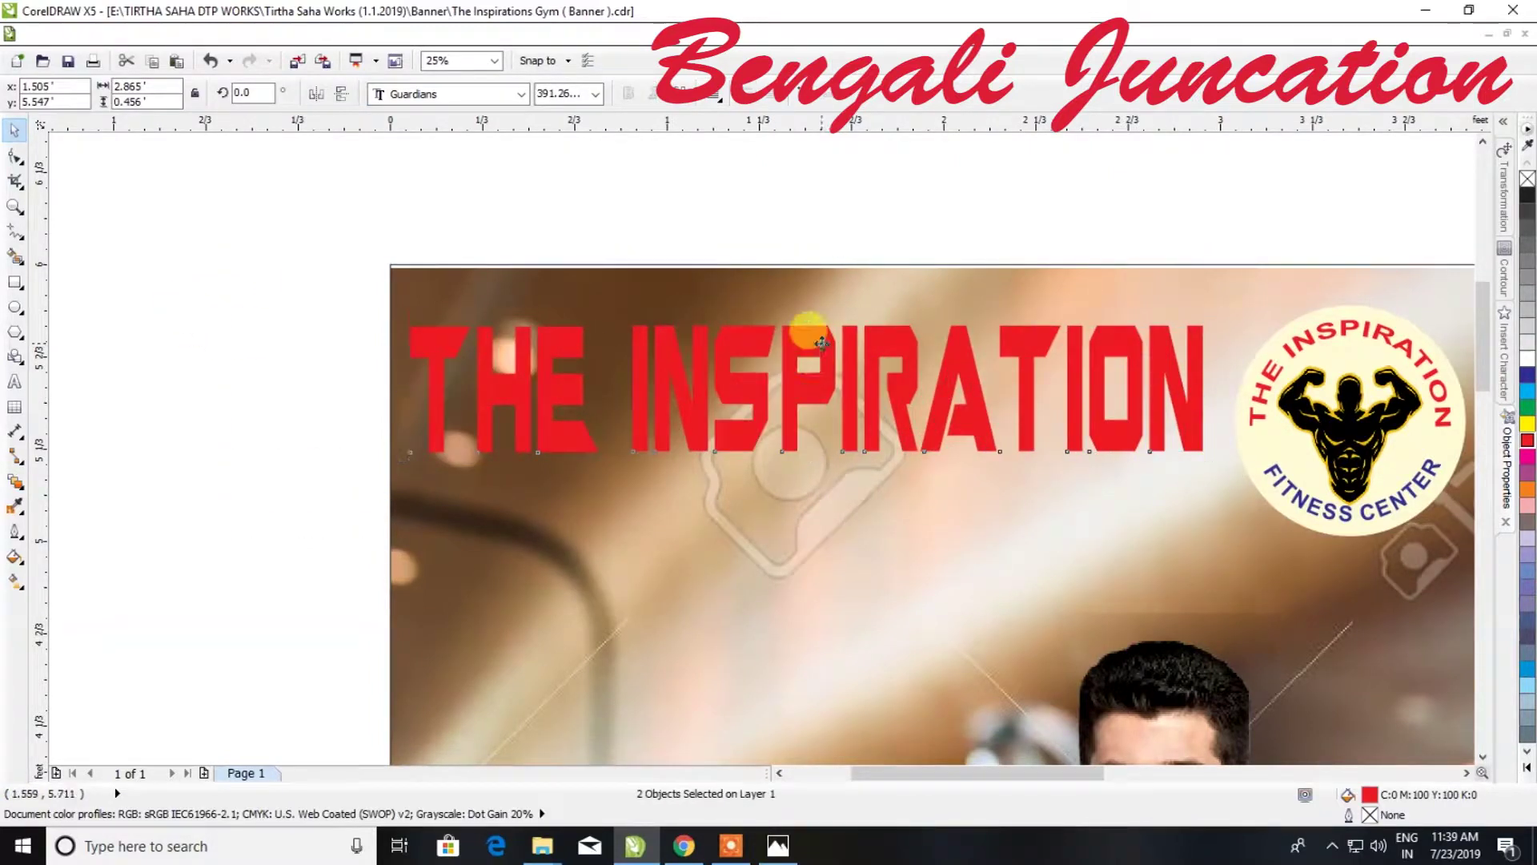
pyautogui.scroll(-2, 805, 339)
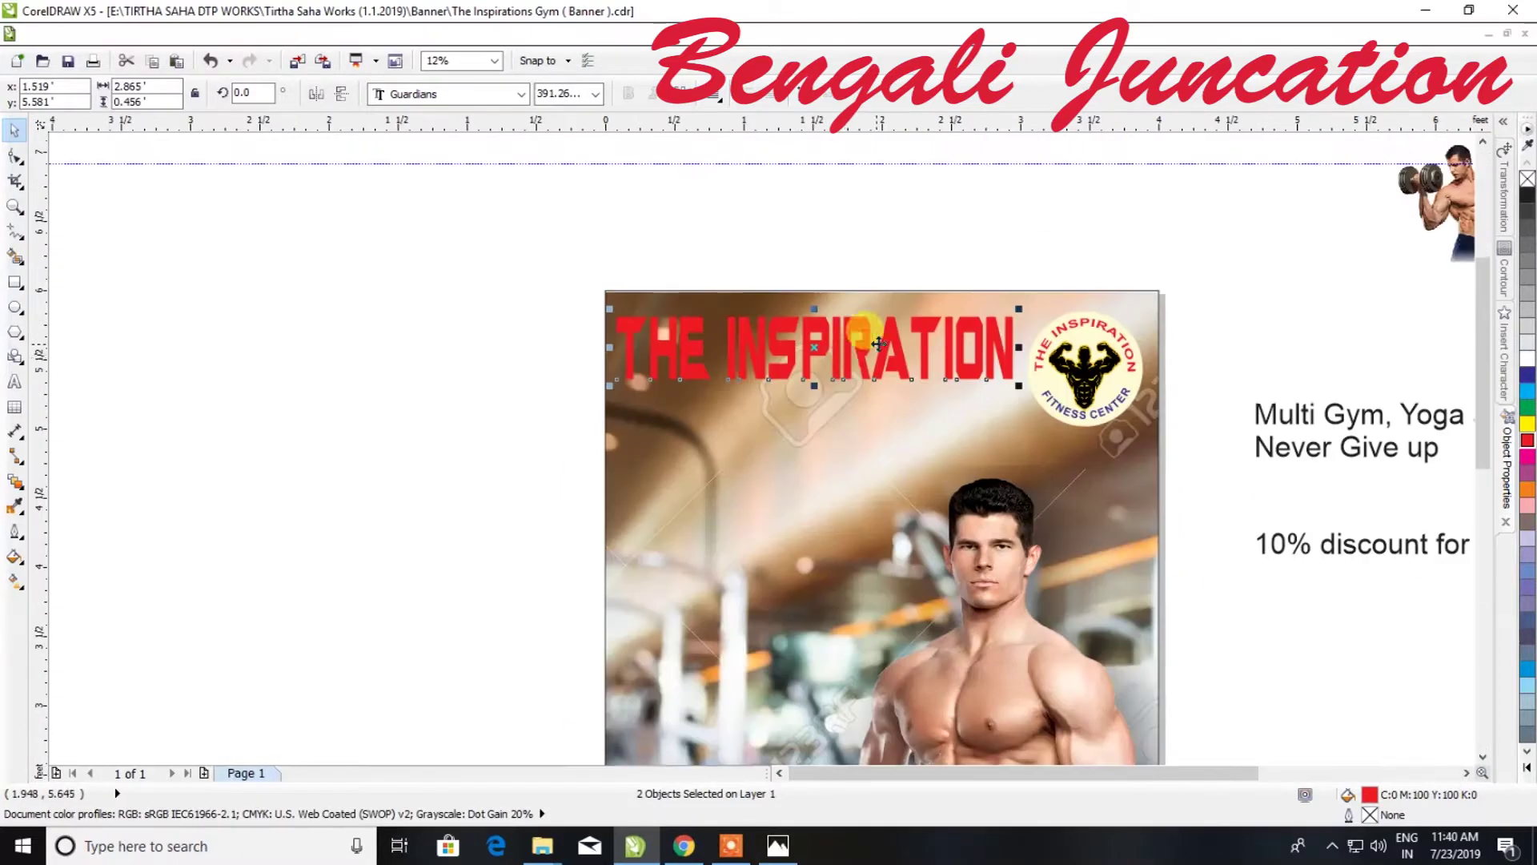
pyautogui.scroll(4, 825, 353)
pyautogui.scroll(-2, 767, 397)
pyautogui.moveTo(751, 400); pyautogui.dragTo(731, 423)
# Apply a one-step outside contour to the word THE
pyautogui.click(522, 275)
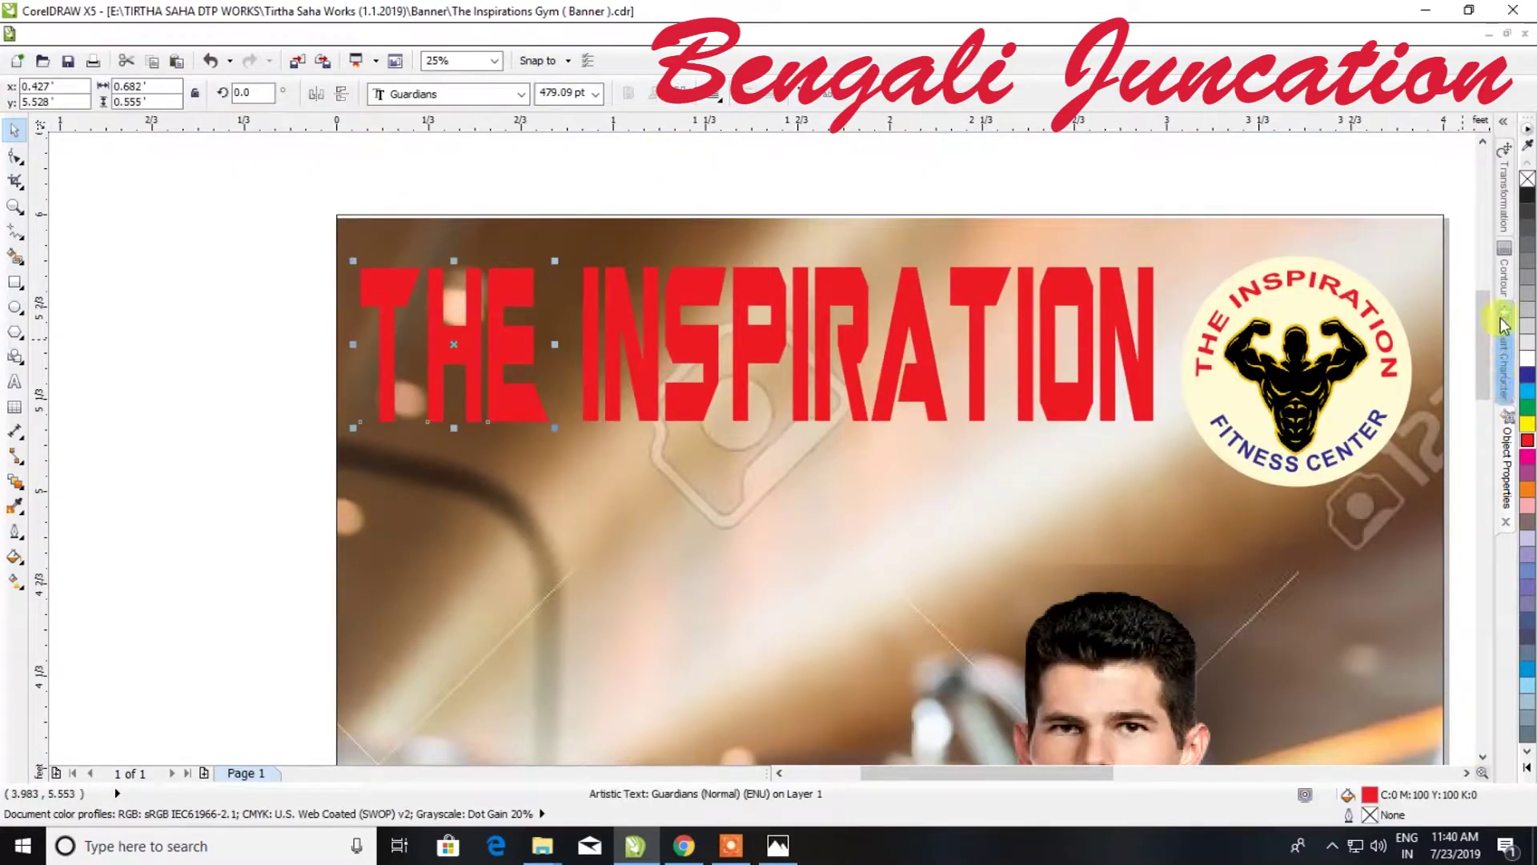
pyautogui.click(1504, 200)
pyautogui.click(1506, 310)
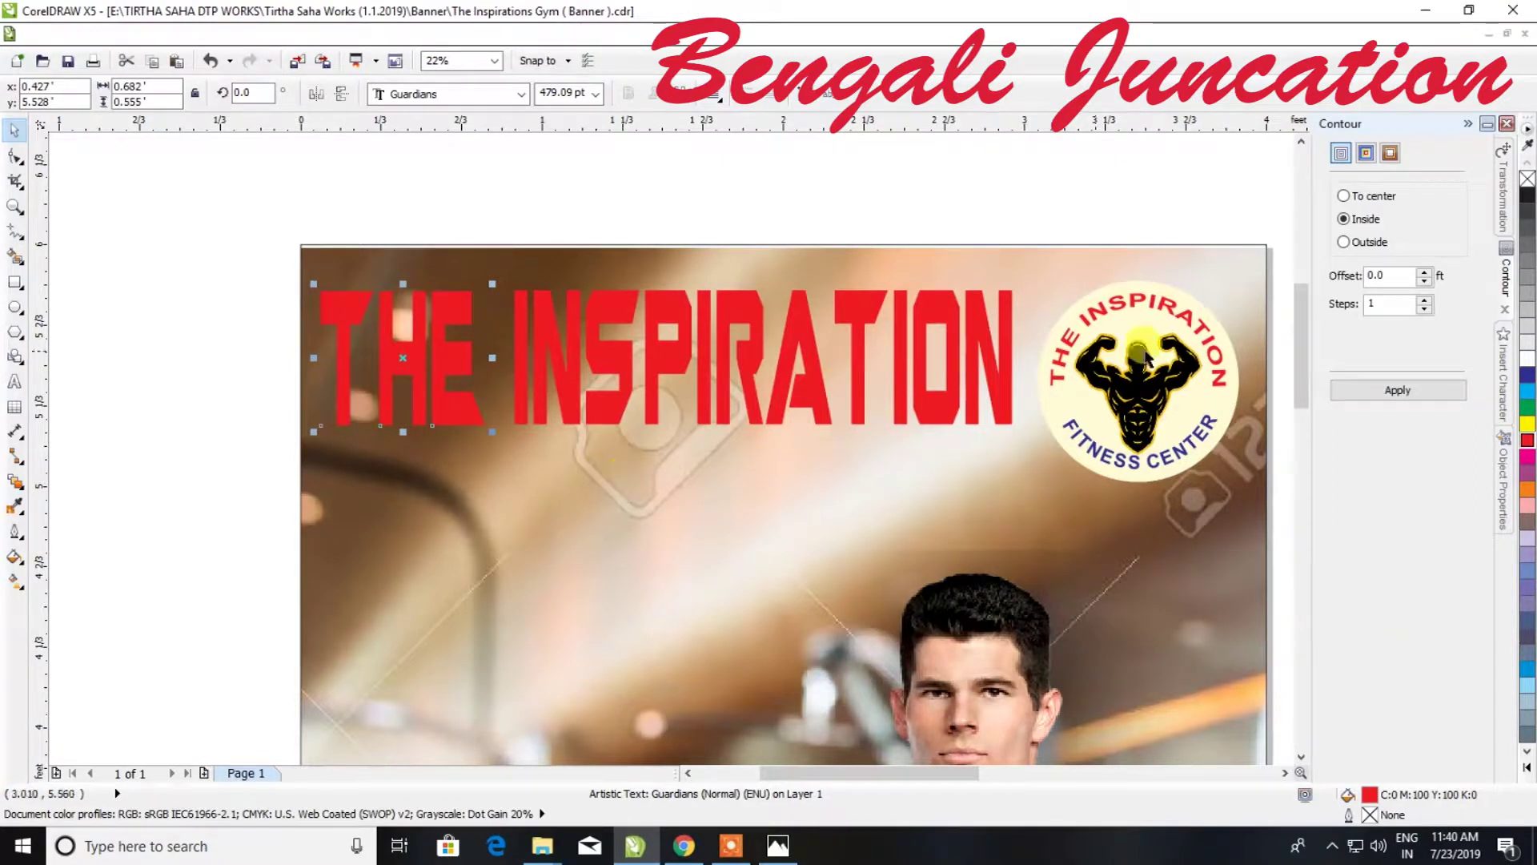
pyautogui.click(1388, 239)
pyautogui.click(1382, 389)
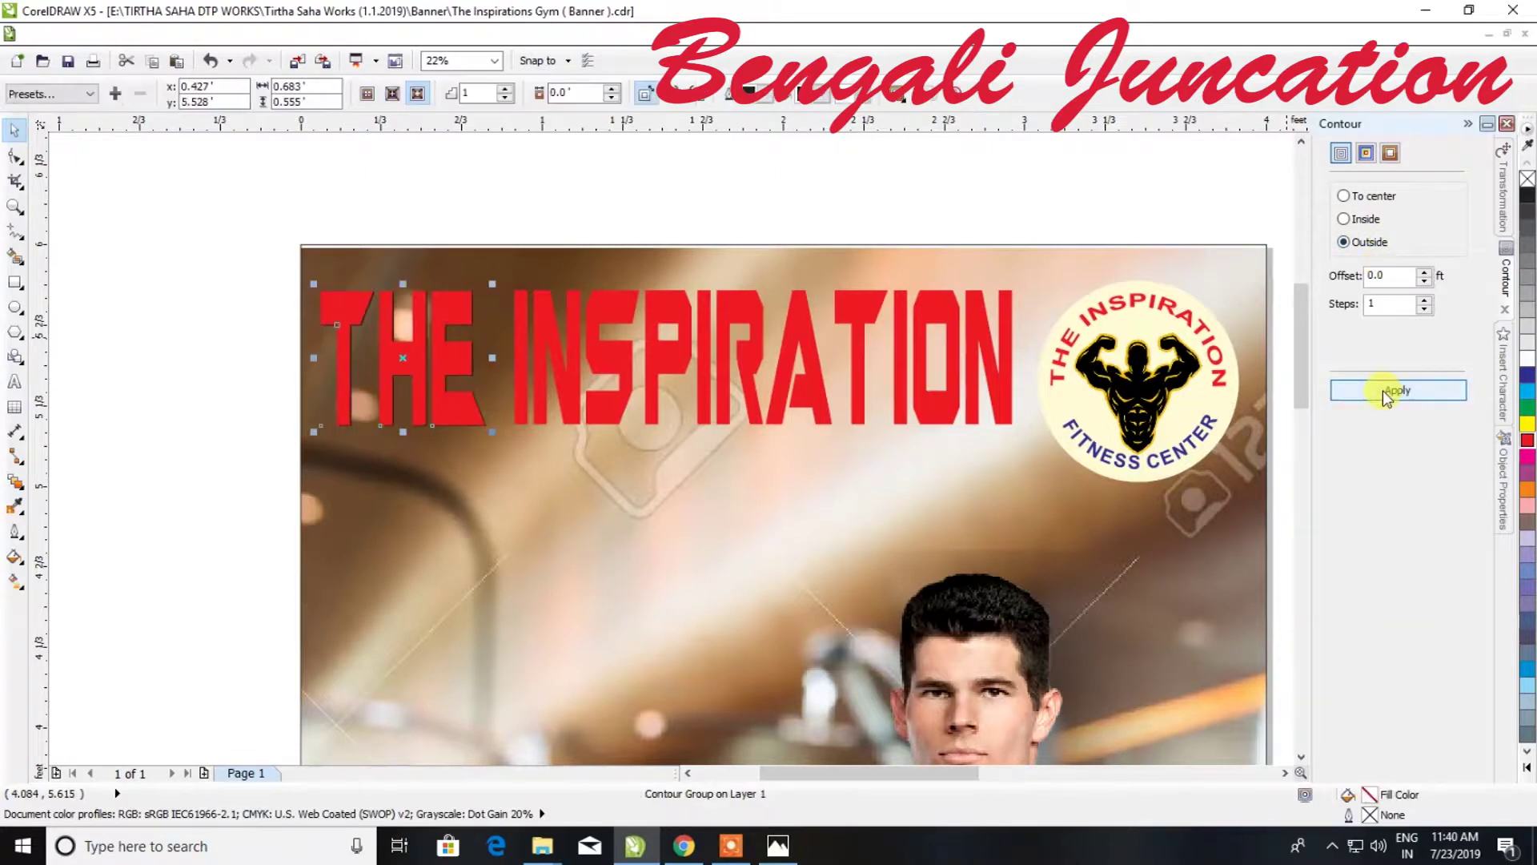
# Change the document's units to millimeters
pyautogui.click(526, 176)
pyautogui.click(495, 60)
pyautogui.click(498, 129)
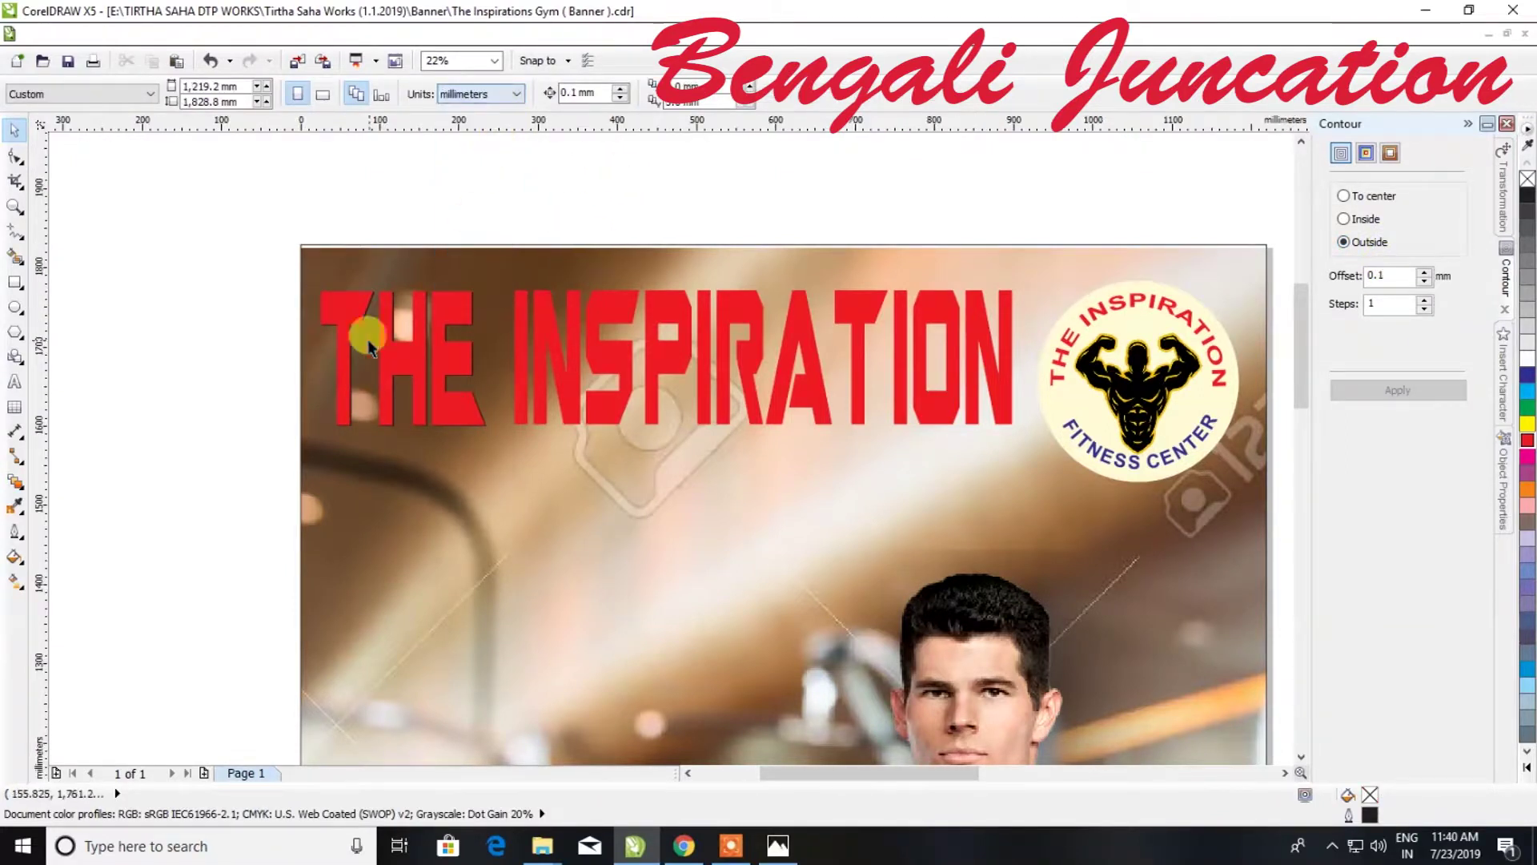
# Set the offset of the contour around THE to 3.0 mm
pyautogui.scroll(5, 410, 328)
pyautogui.scroll(7, 545, 355)
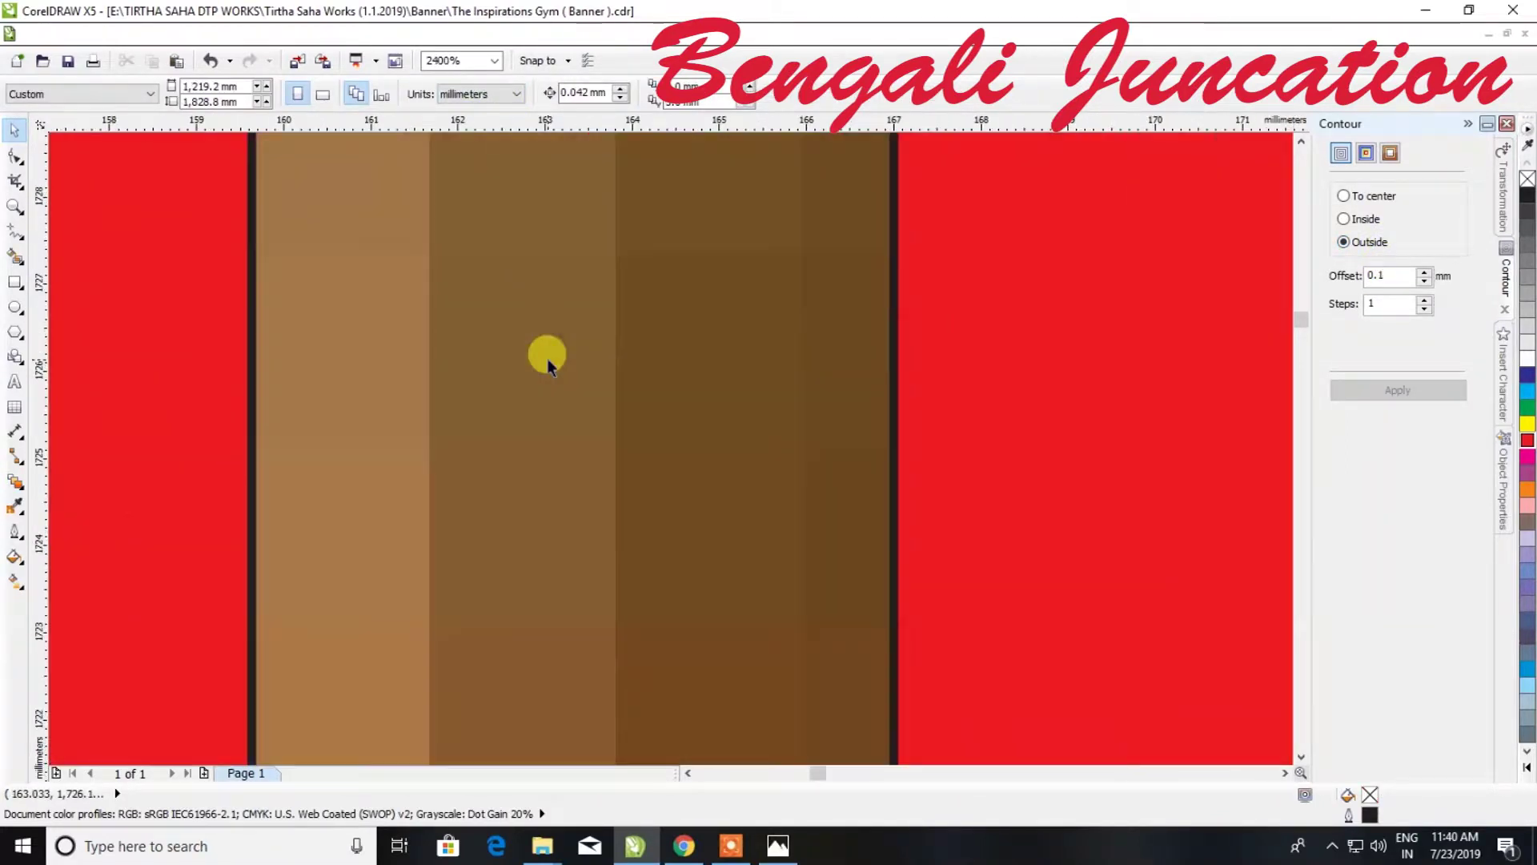
pyautogui.click(256, 388)
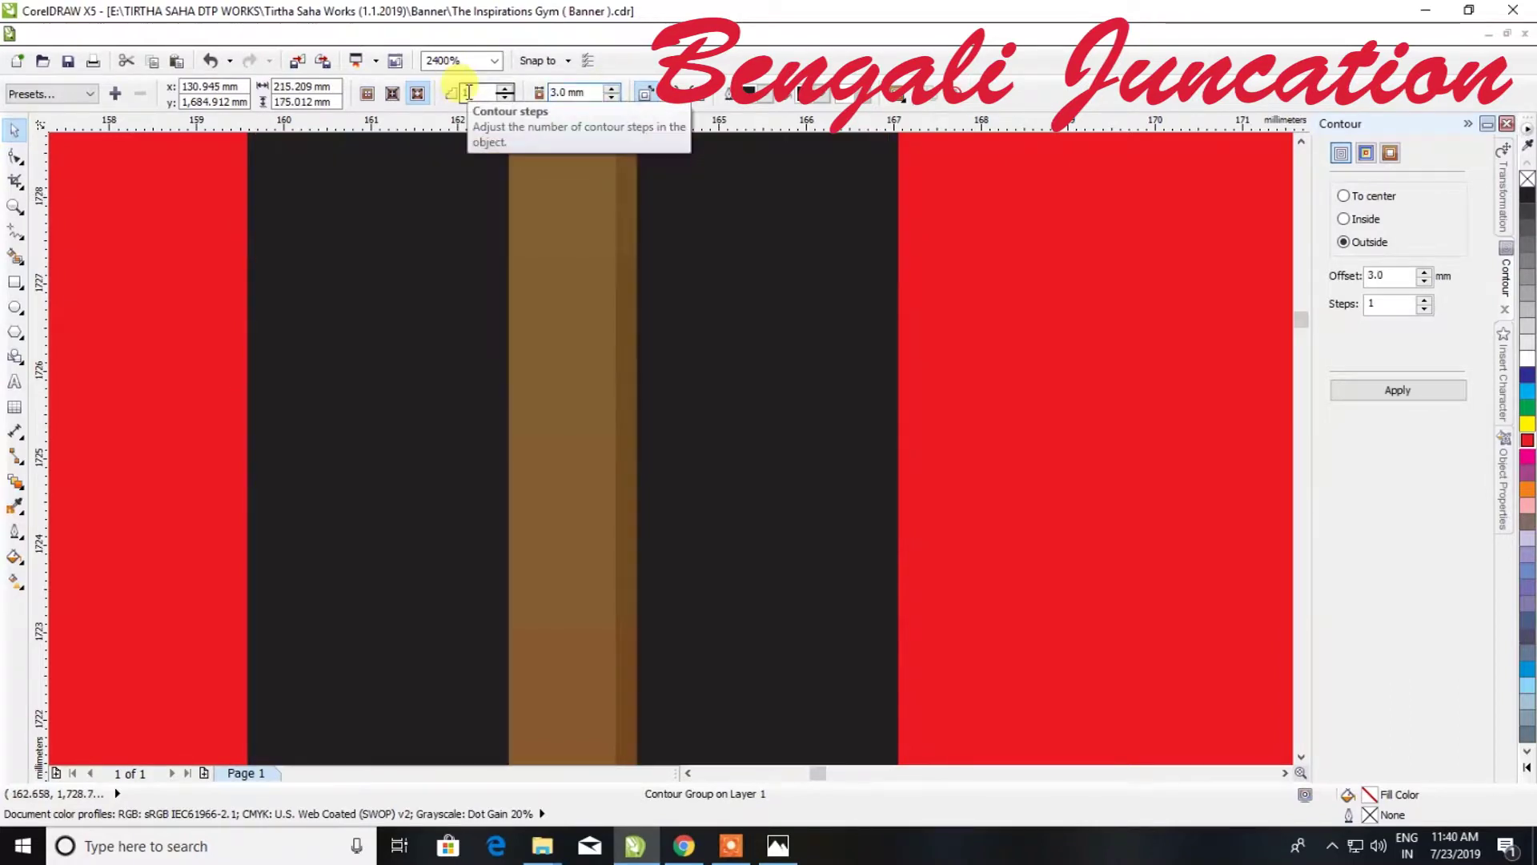
# Set the colour of the contour around the word THE to yellow
pyautogui.scroll(-10, 603, 358)
pyautogui.click(818, 93)
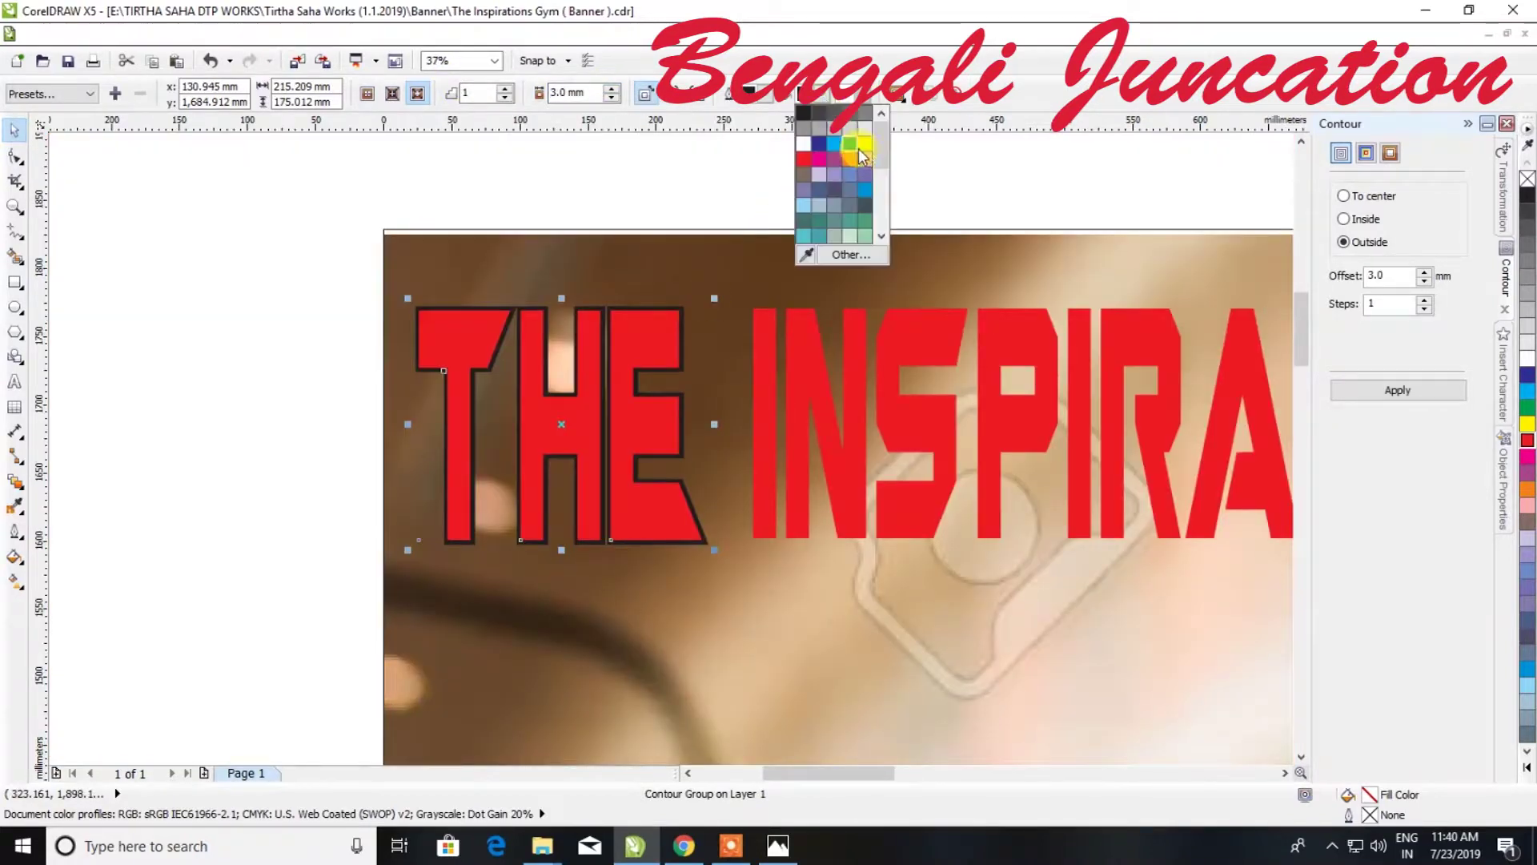
pyautogui.click(864, 145)
# Apply the 3.0 mm one-step outside contour to INSPIRATION and widen the word toward THE to about 644 mm
pyautogui.click(810, 355)
pyautogui.click(1397, 390)
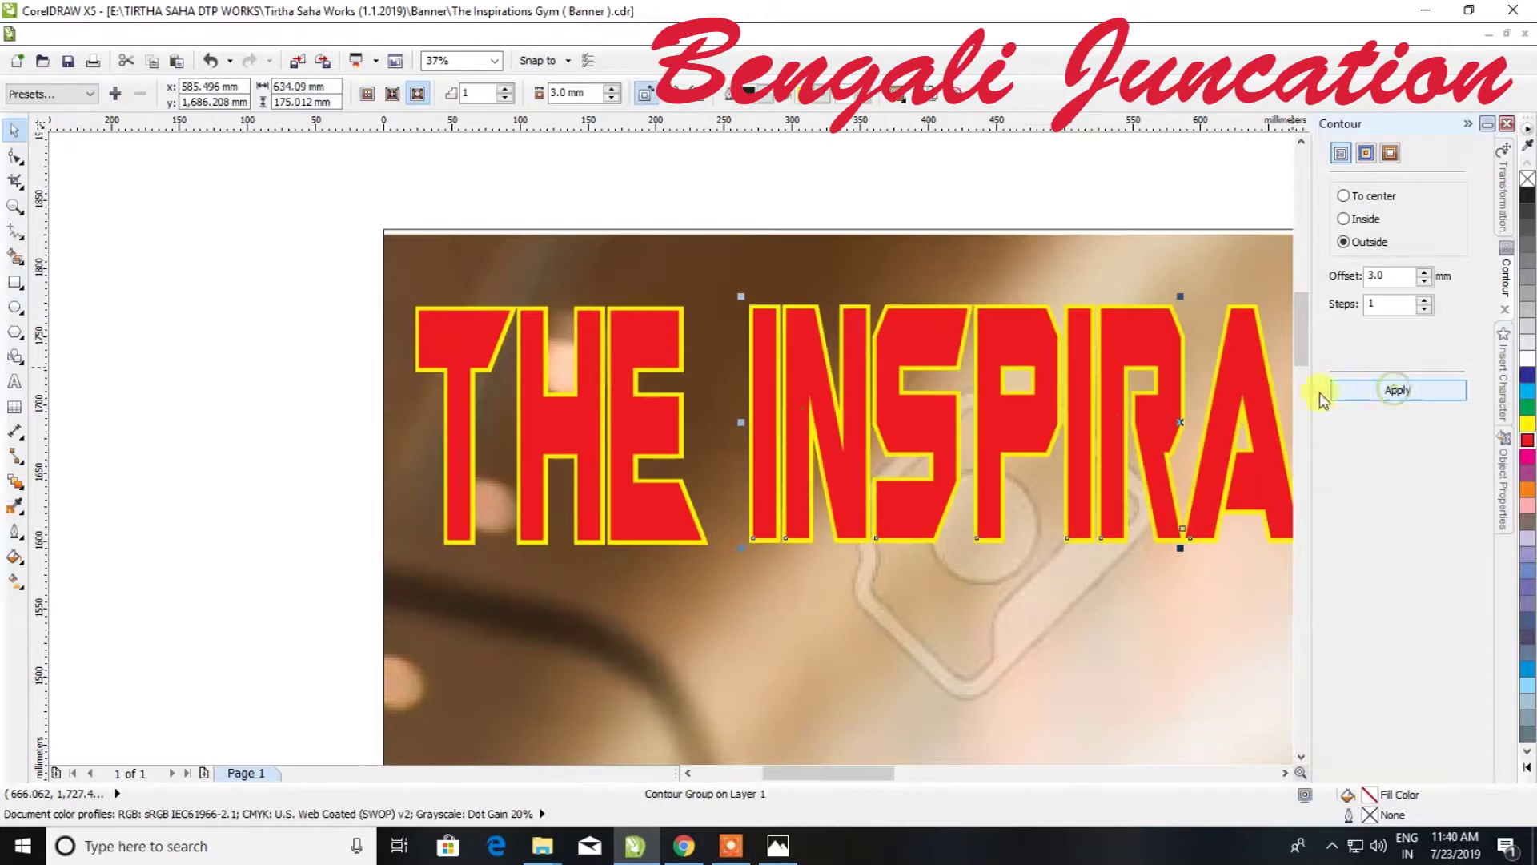
pyautogui.moveTo(739, 422); pyautogui.dragTo(715, 412)
pyautogui.scroll(-5, 715, 410)
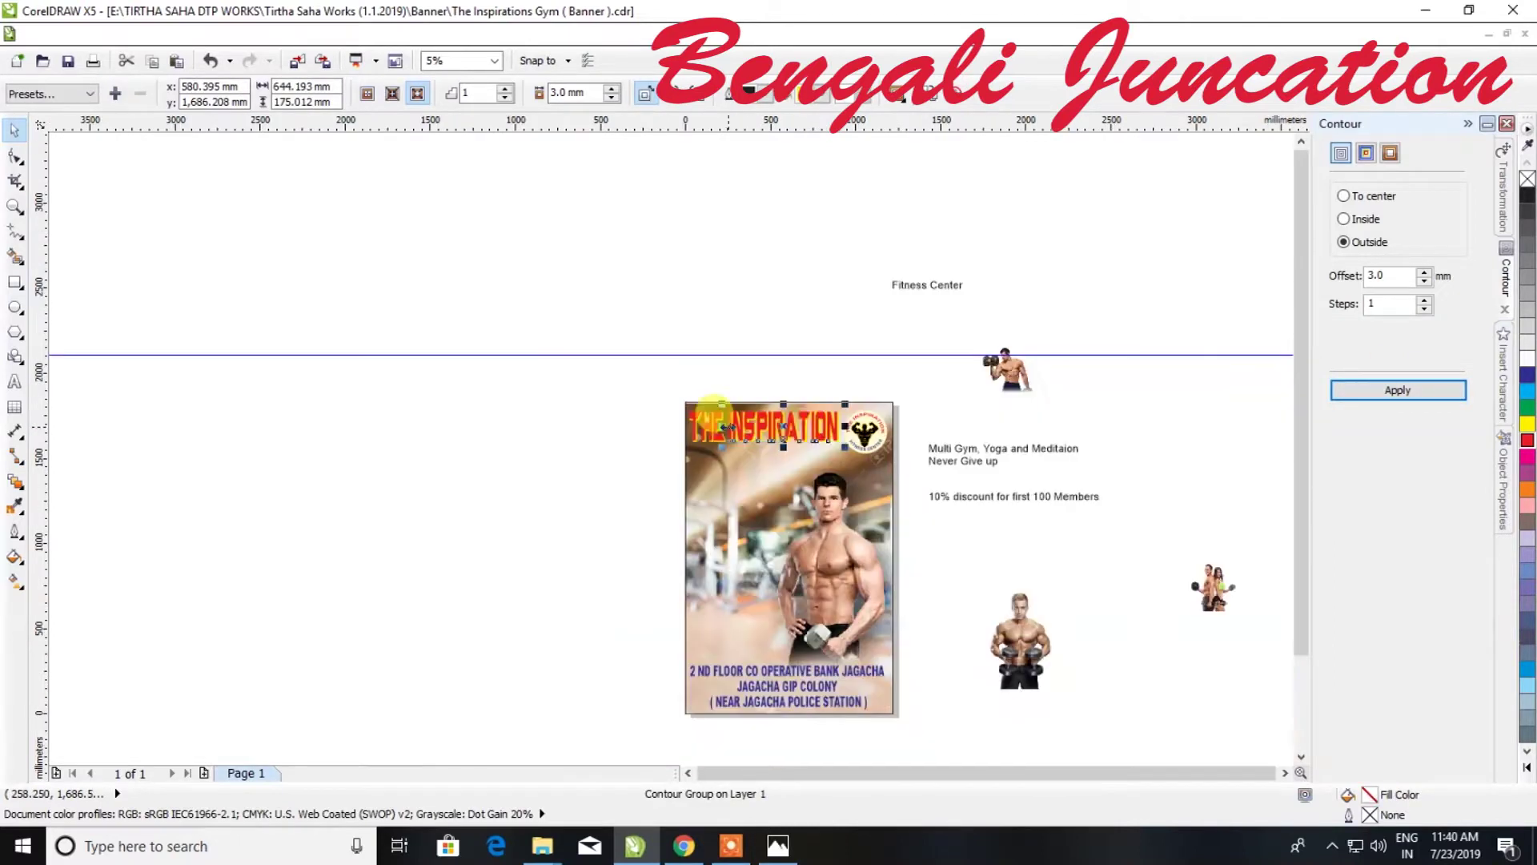
pyautogui.scroll(3, 725, 426)
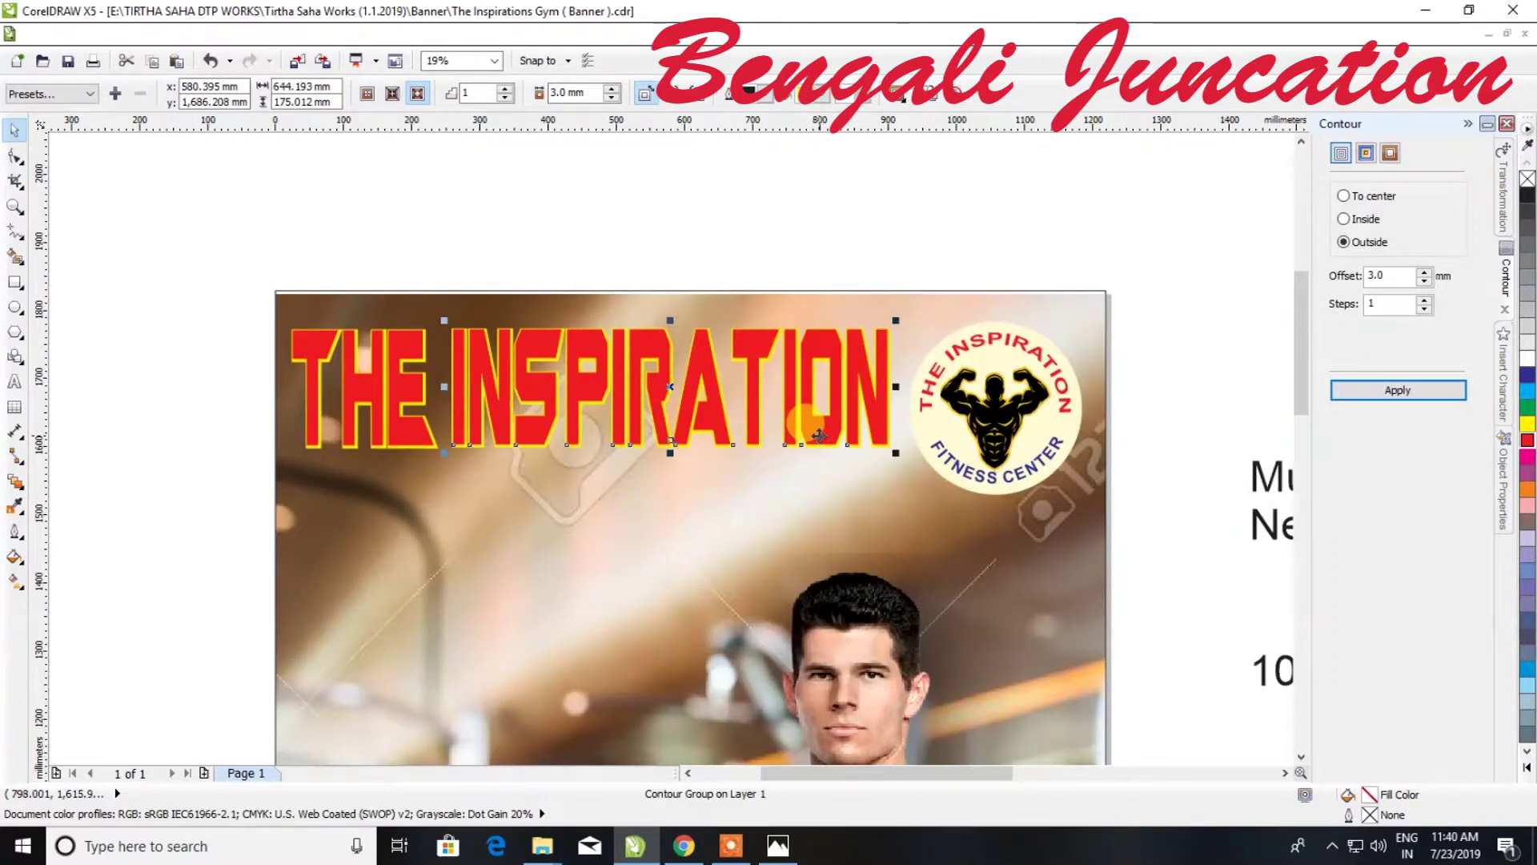
# Move the Fitness Center text onto the banner below the heading and set its font to Ariston
pyautogui.scroll(-2, 819, 434)
pyautogui.click(866, 316)
pyautogui.scroll(-2, 866, 315)
pyautogui.moveTo(934, 226); pyautogui.dragTo(804, 407)
pyautogui.scroll(3, 817, 390)
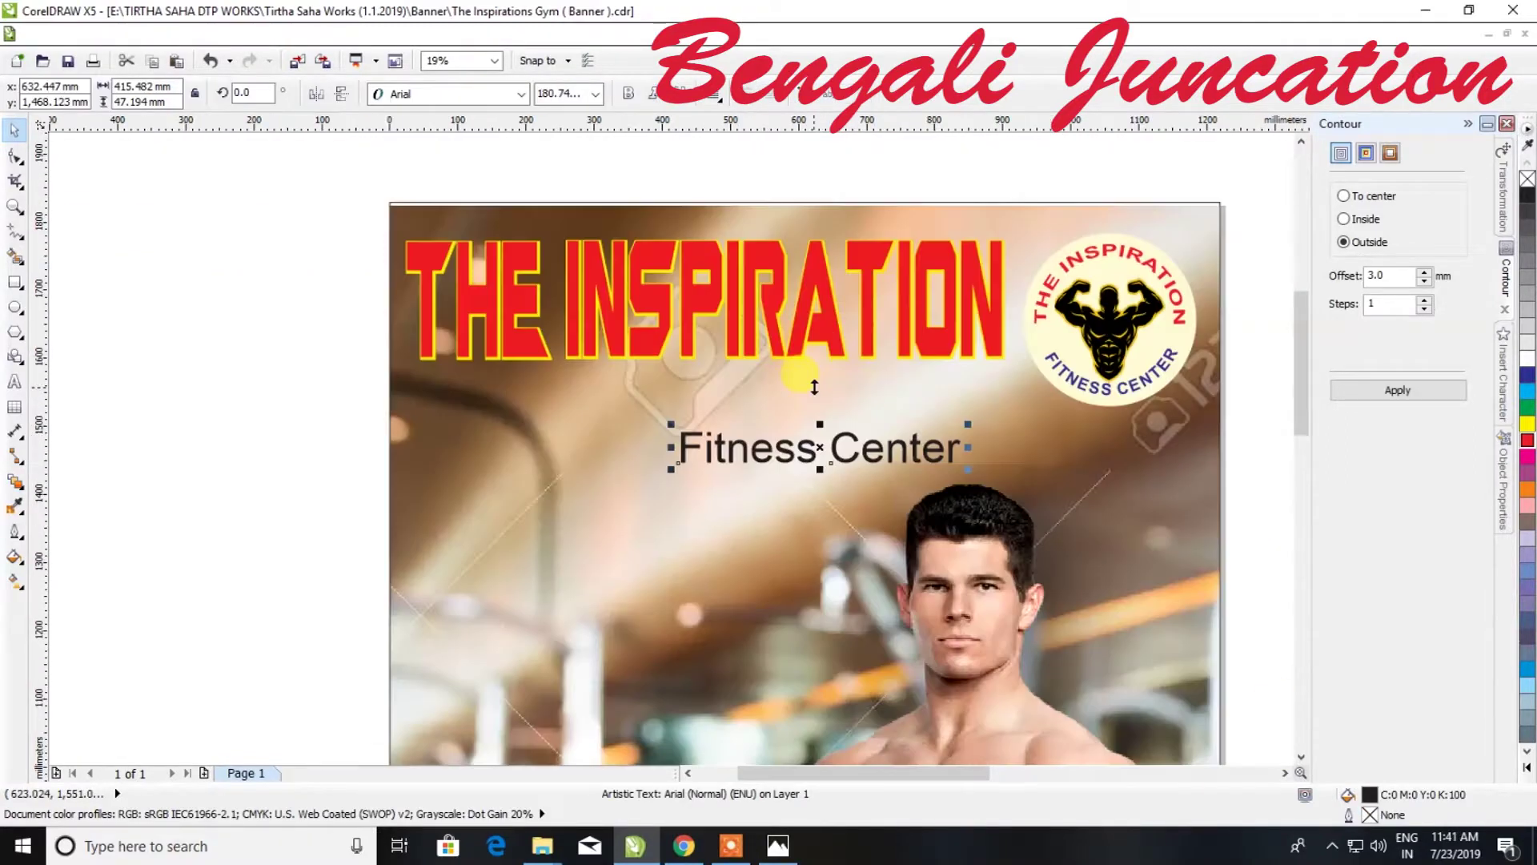
pyautogui.click(521, 94)
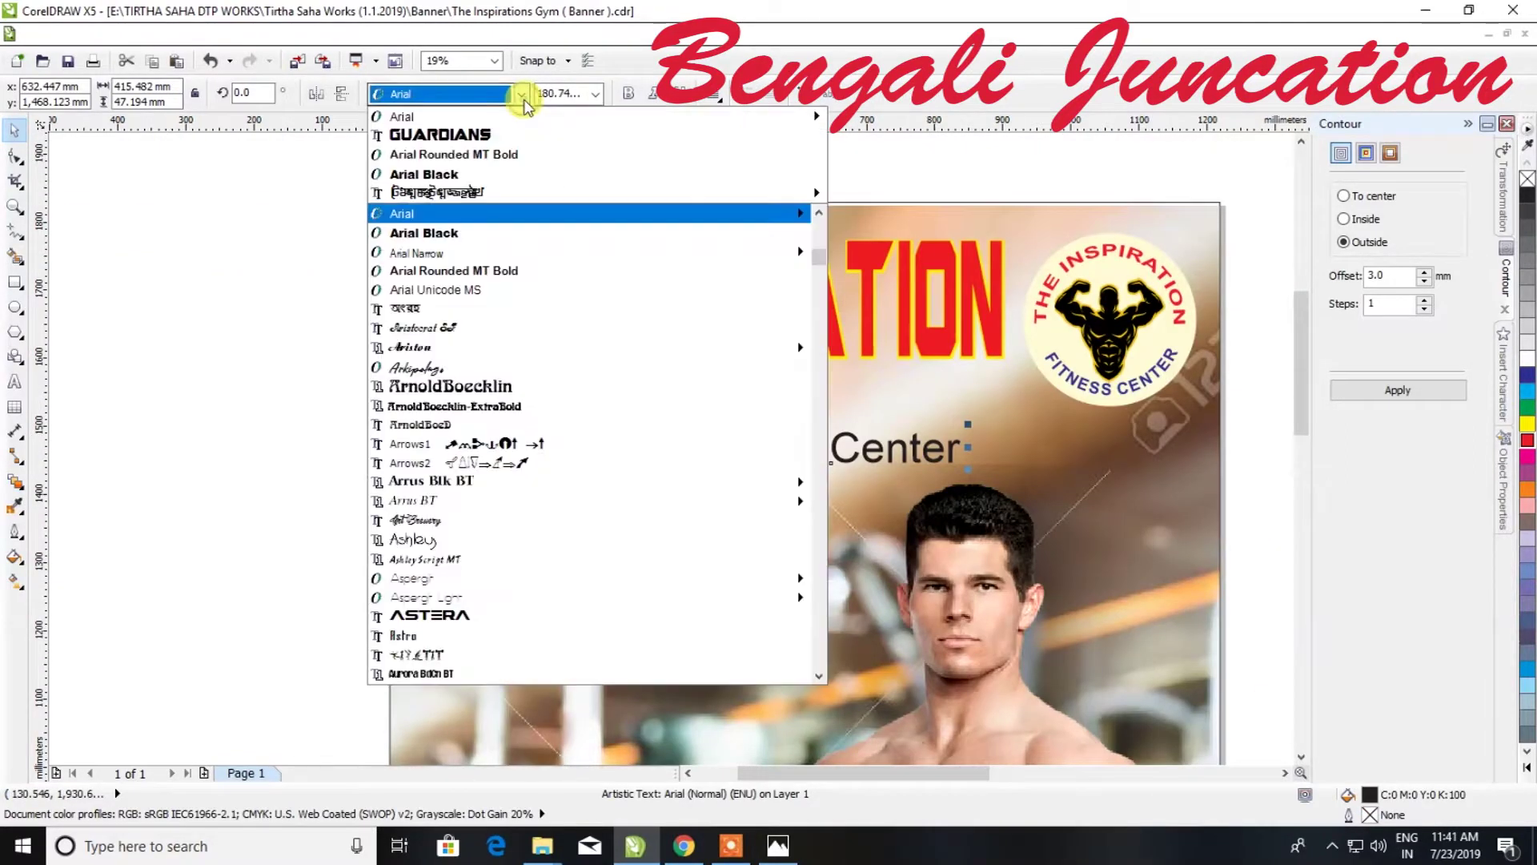
pyautogui.click(468, 349)
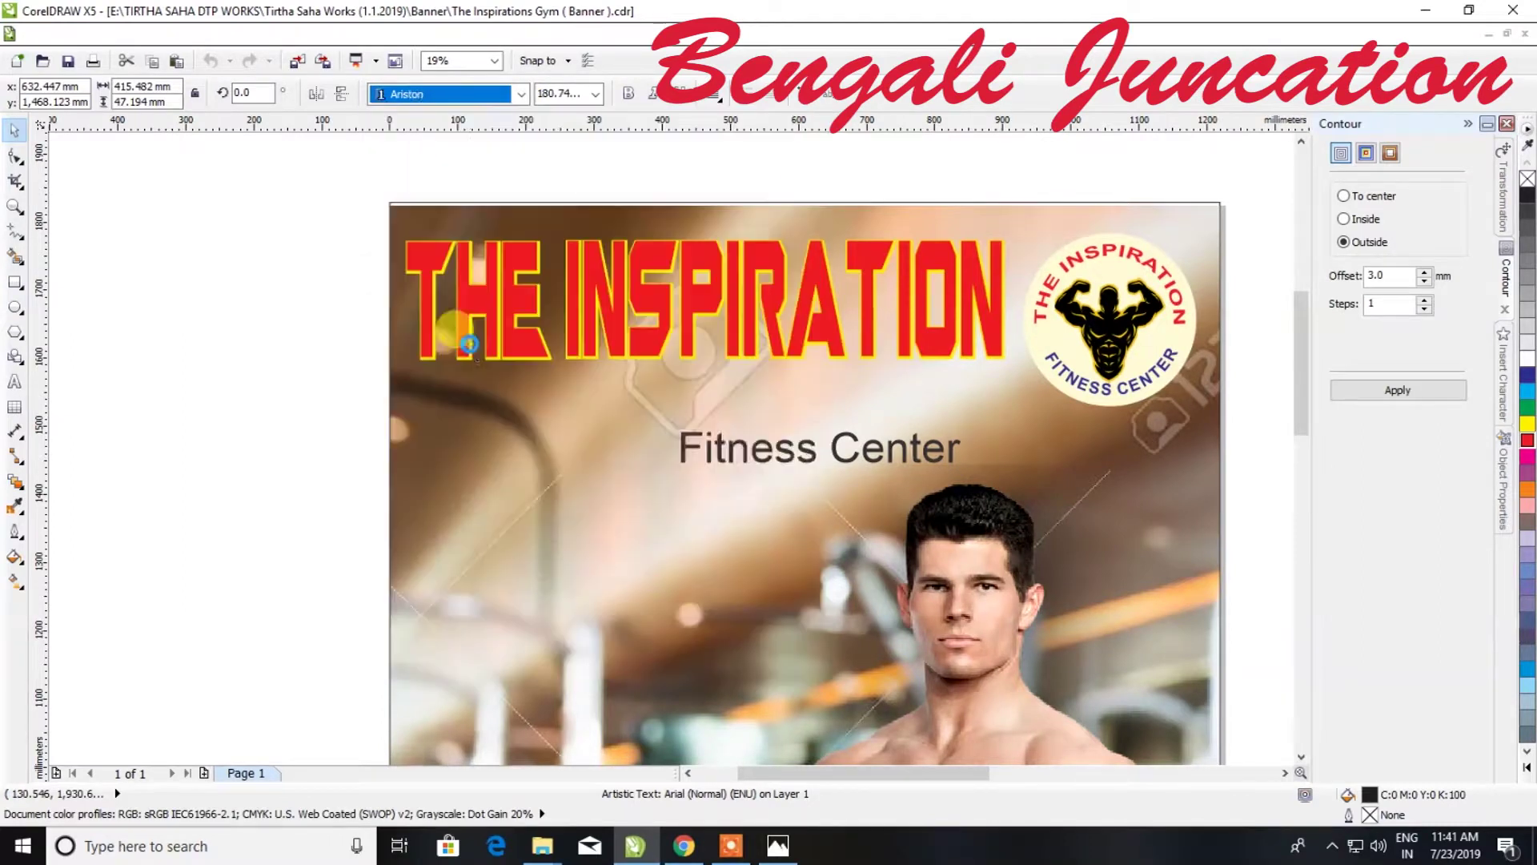
# Enlarge Fitness Center to about 800 by 120 mm and shift it toward the banner's right edge
pyautogui.moveTo(670, 480); pyautogui.dragTo(542, 501)
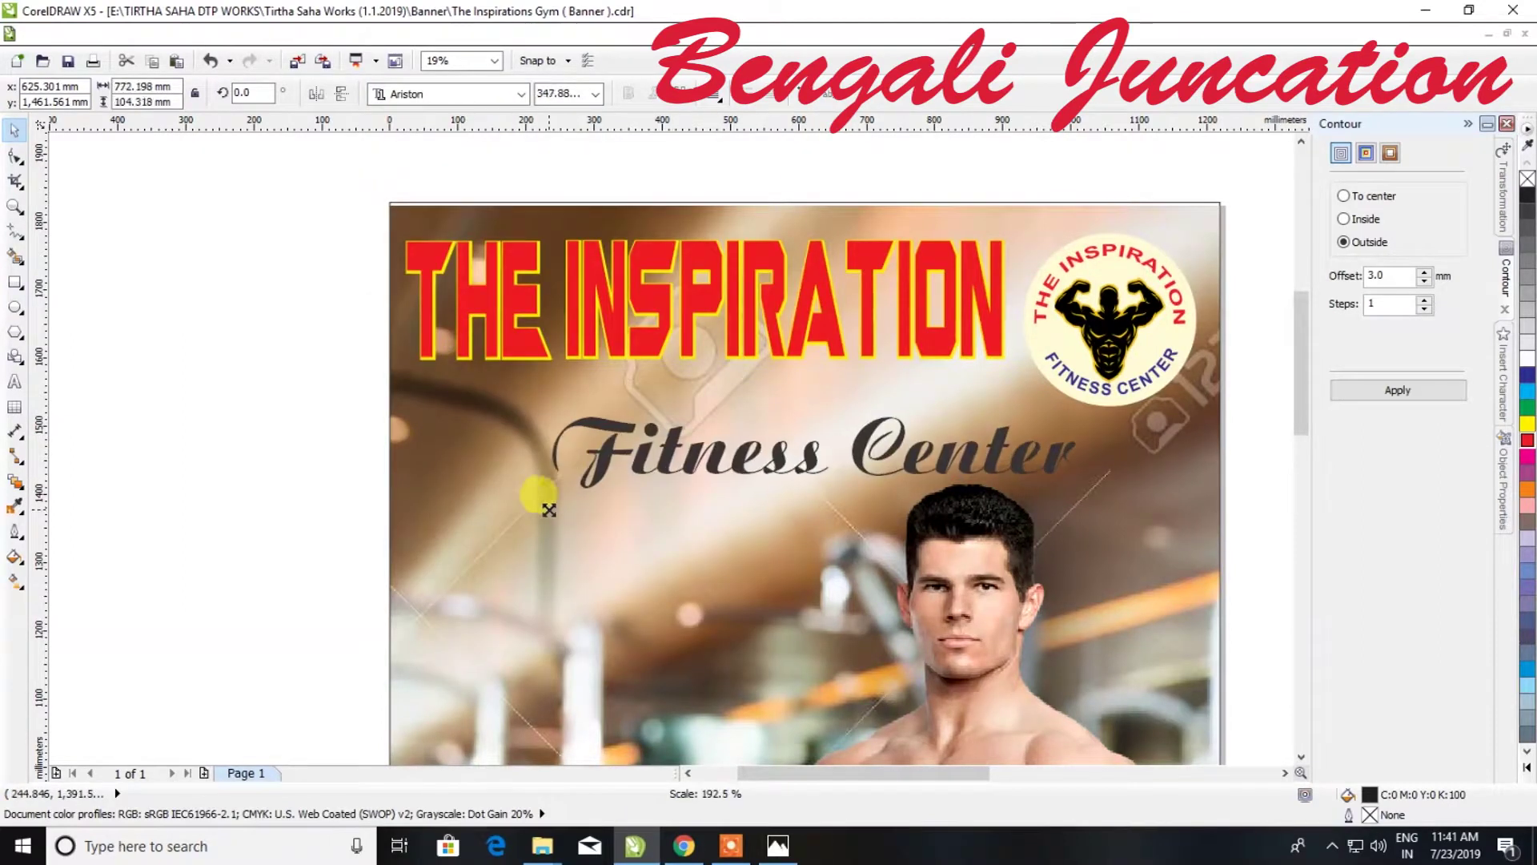
pyautogui.moveTo(906, 439); pyautogui.dragTo(1019, 434)
pyautogui.moveTo(927, 403); pyautogui.dragTo(927, 398)
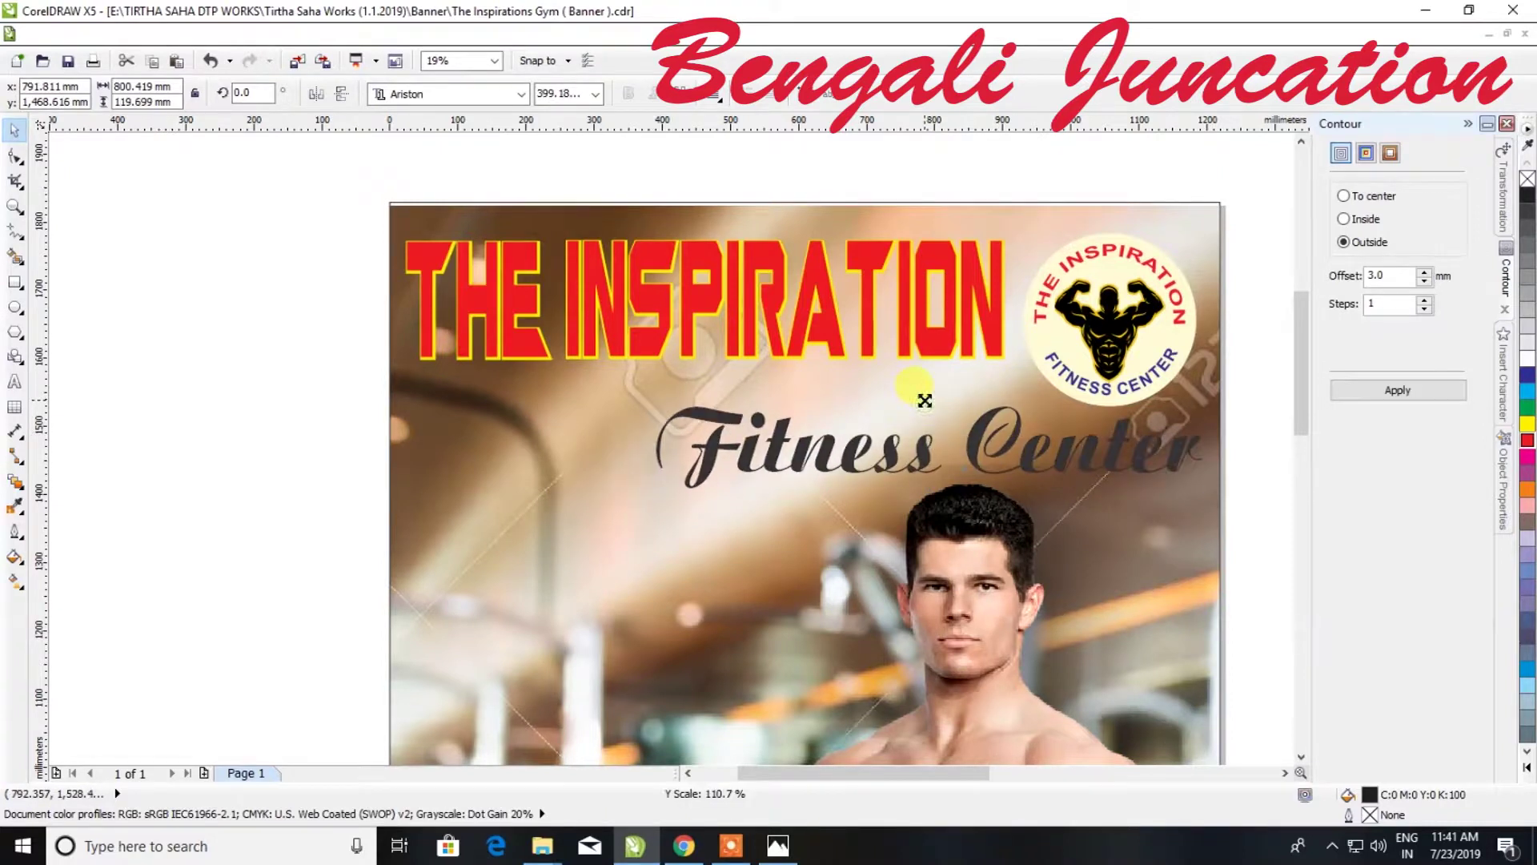
# Fill Fitness Center with yellow and add a one-step 3.0 mm outside contour in dark blue
pyautogui.click(1529, 429)
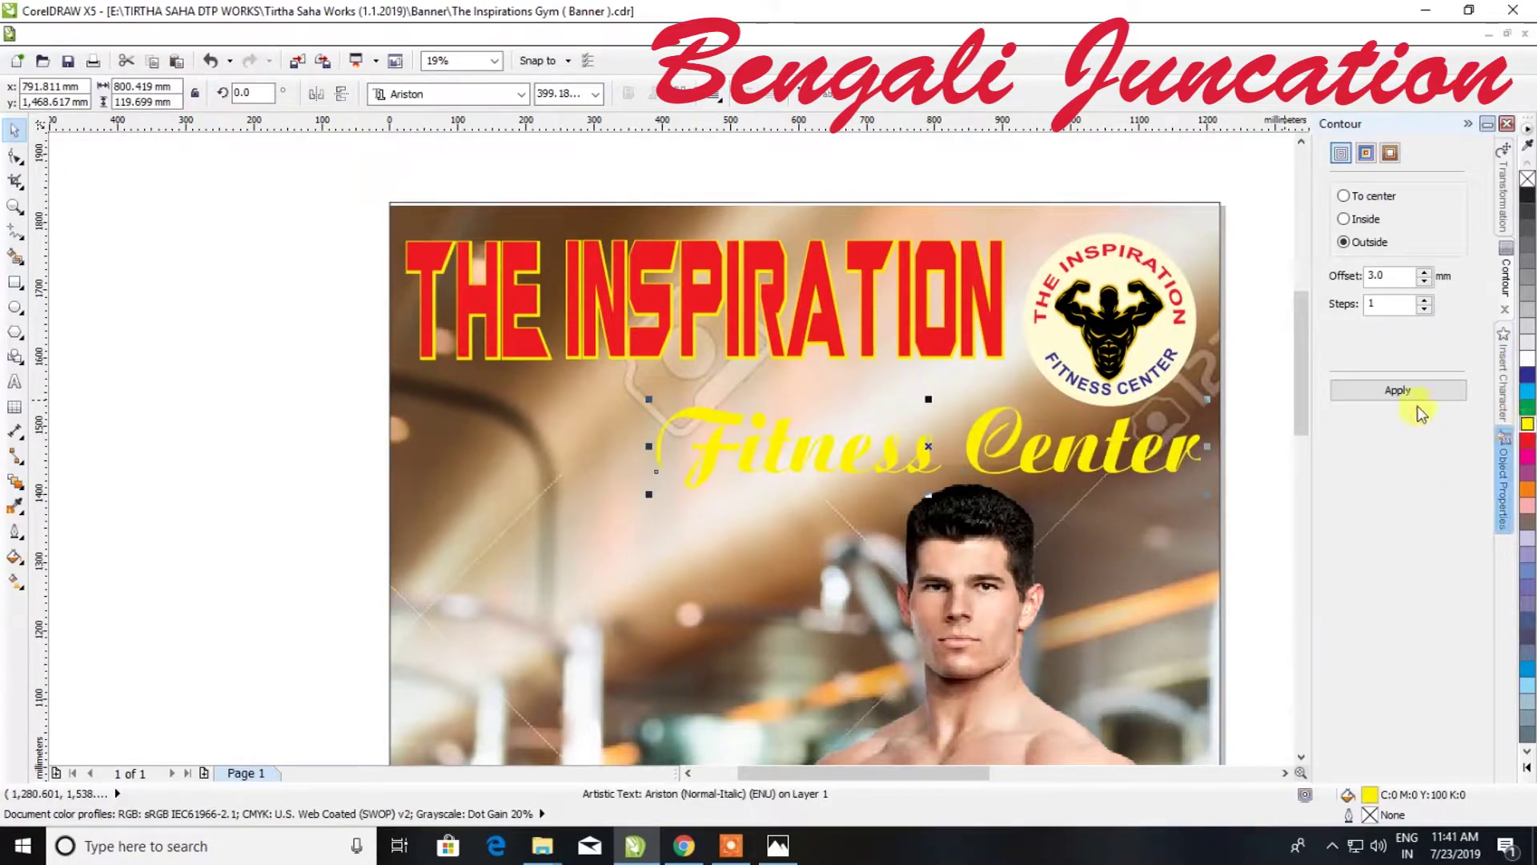
pyautogui.click(1398, 390)
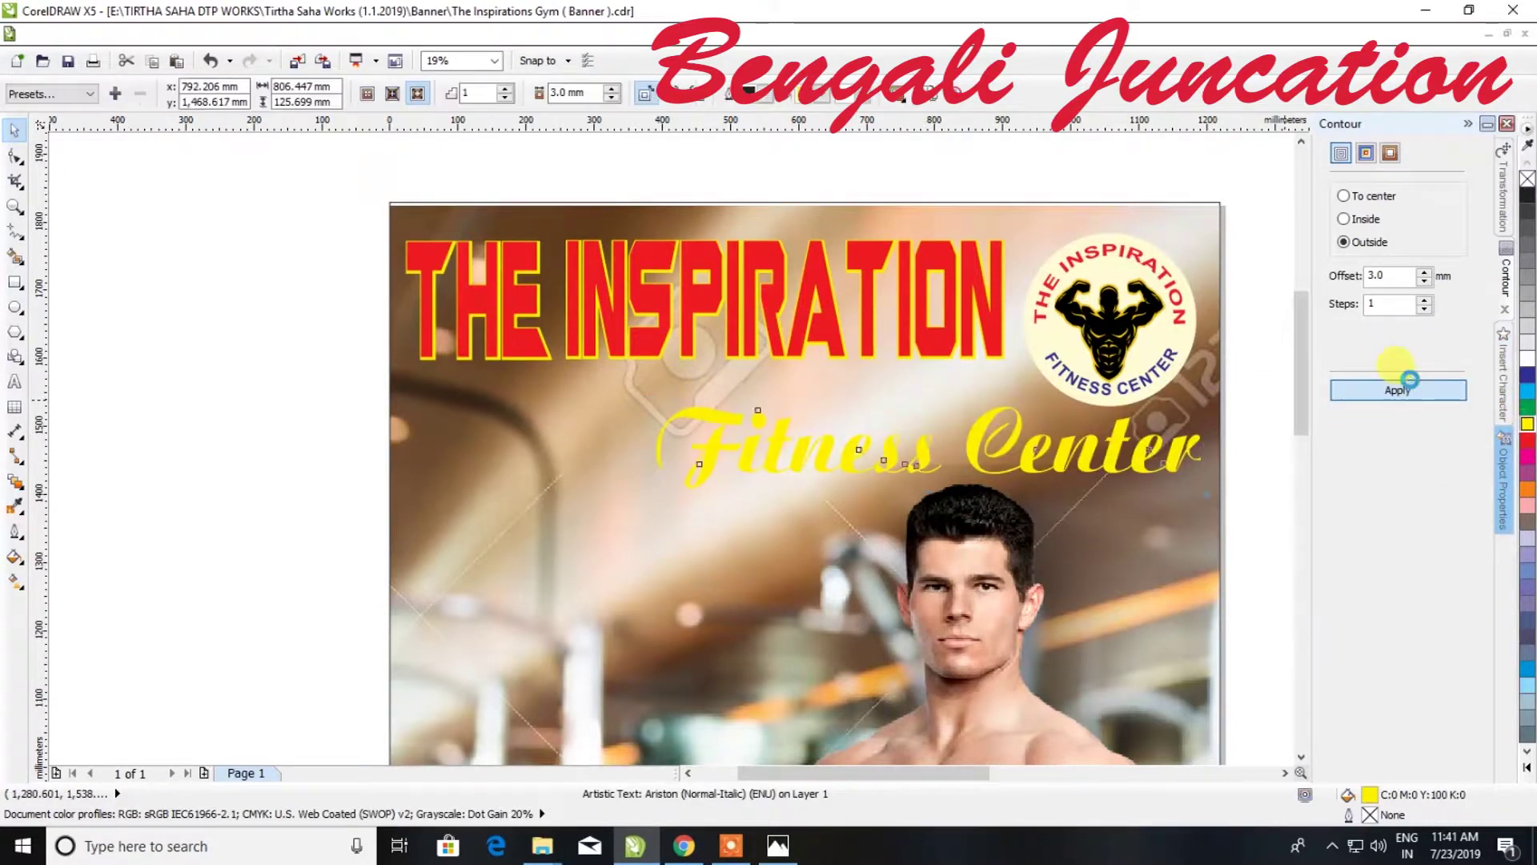
pyautogui.click(829, 100)
pyautogui.click(826, 115)
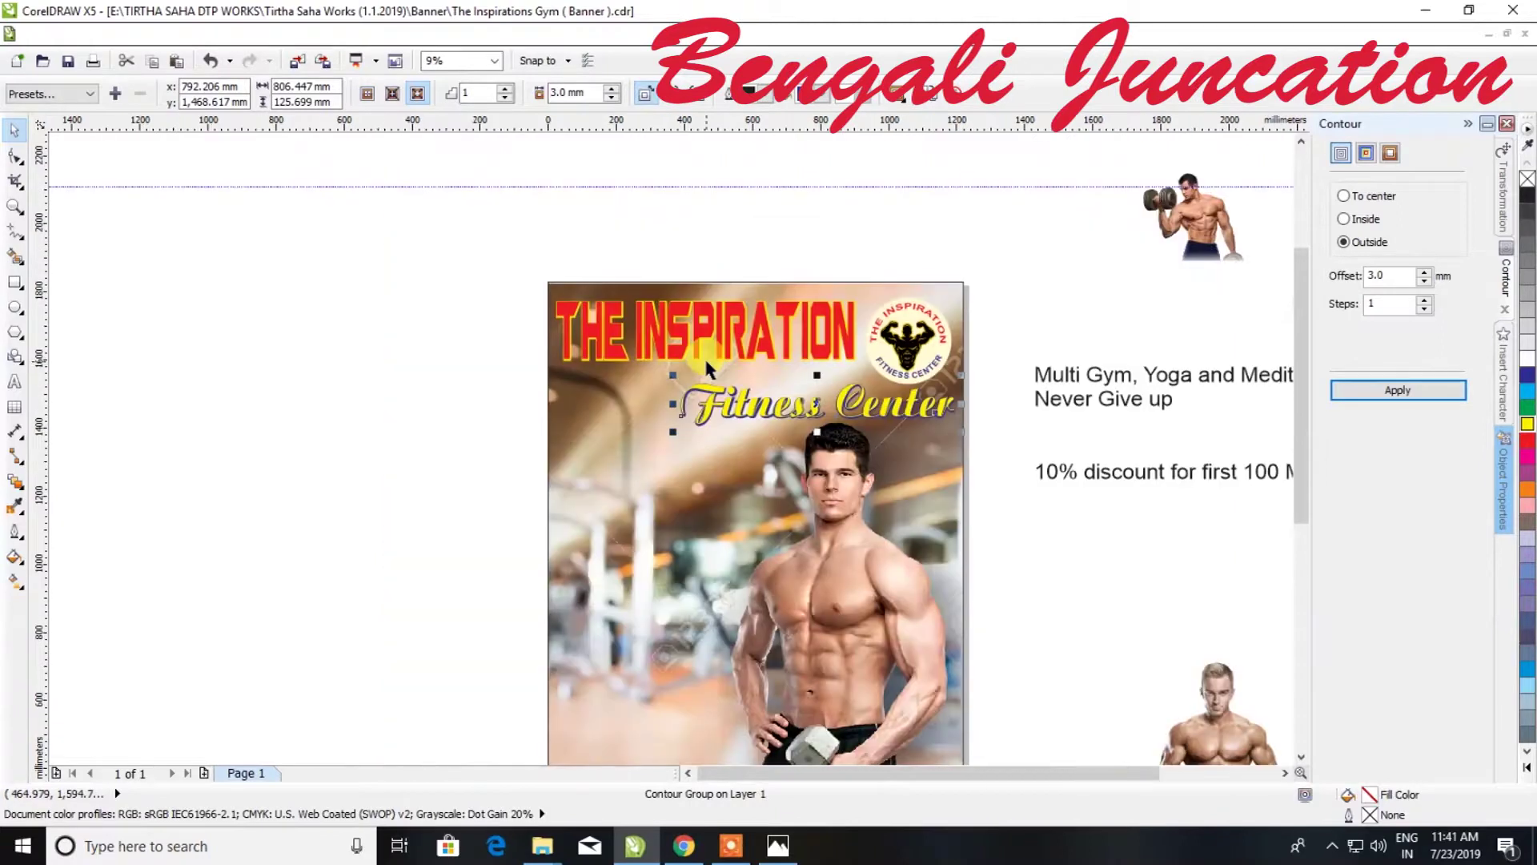
# Stretch both words of the THE INSPIRATION heading together to a height of about 207 mm
pyautogui.scroll(-2, 704, 356)
pyautogui.moveTo(466, 247); pyautogui.dragTo(889, 377)
pyautogui.scroll(2, 705, 359)
pyautogui.moveTo(699, 372); pyautogui.dragTo(700, 393)
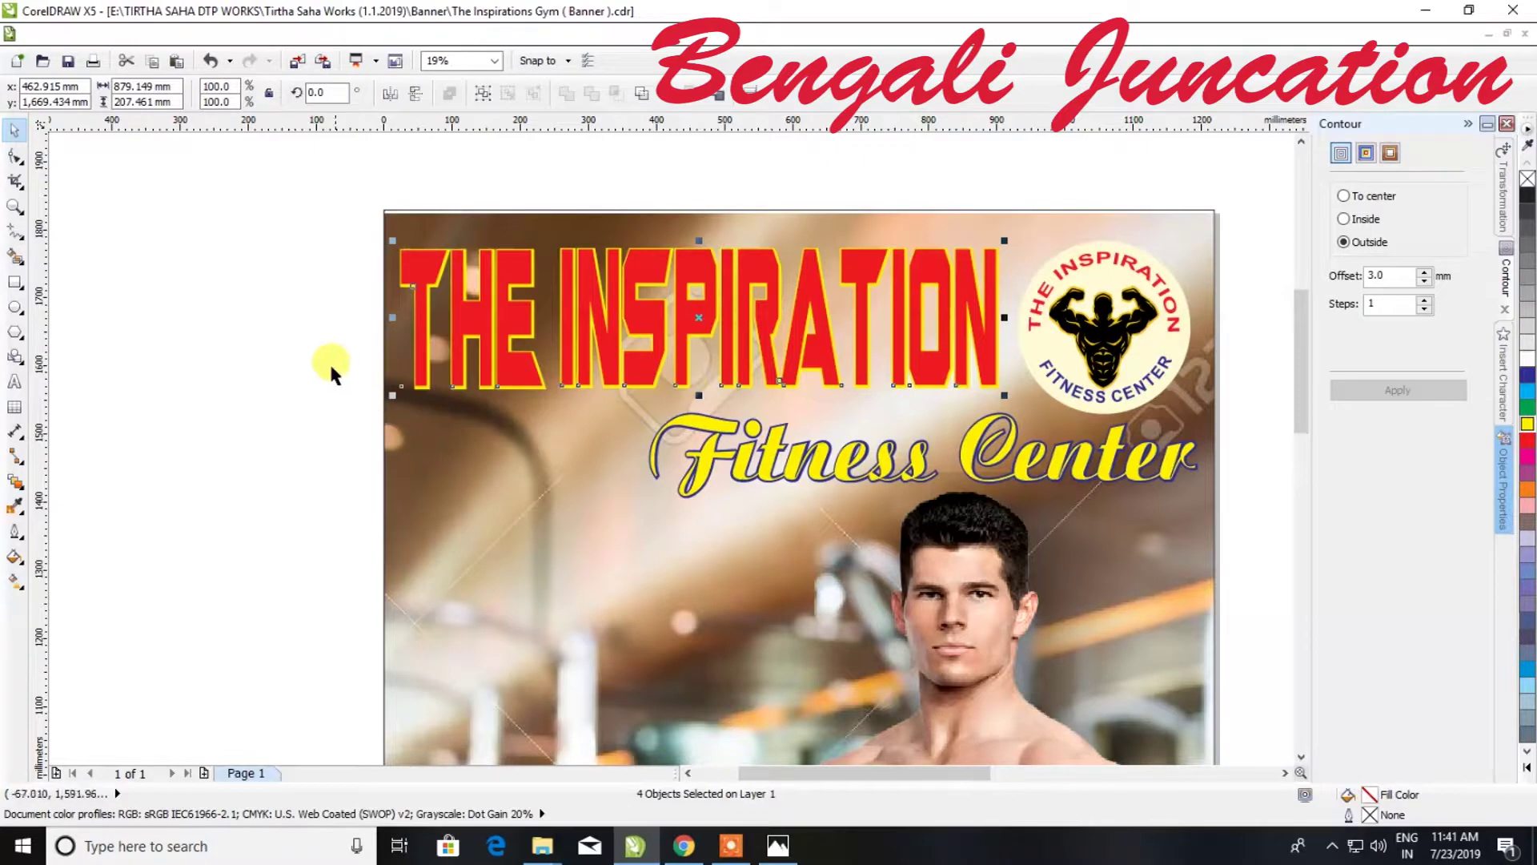
pyautogui.click(294, 345)
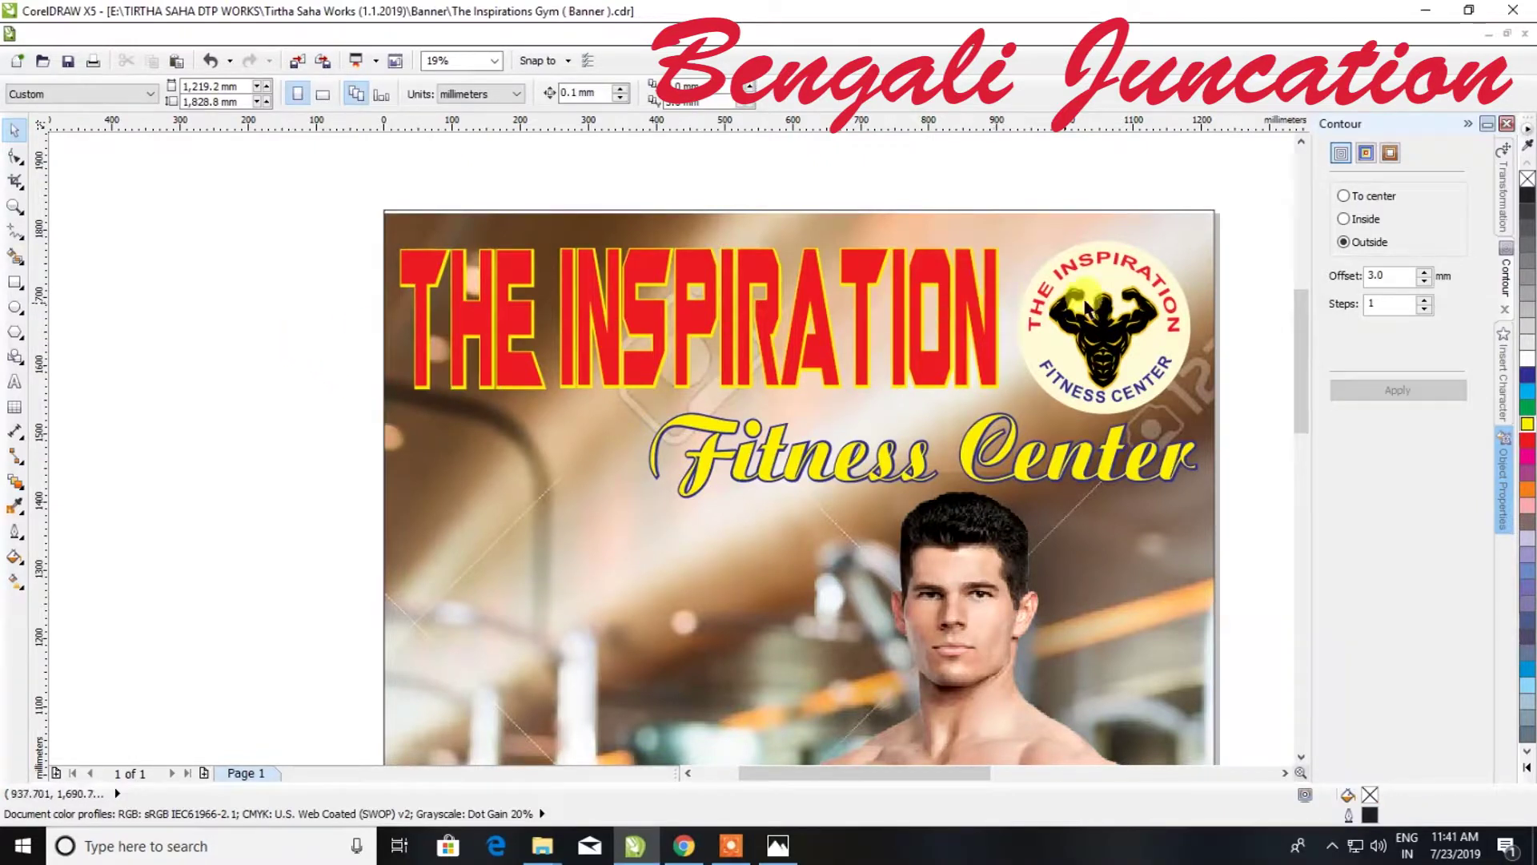
pyautogui.click(1036, 329)
pyautogui.moveTo(1008, 238); pyautogui.dragTo(1008, 237)
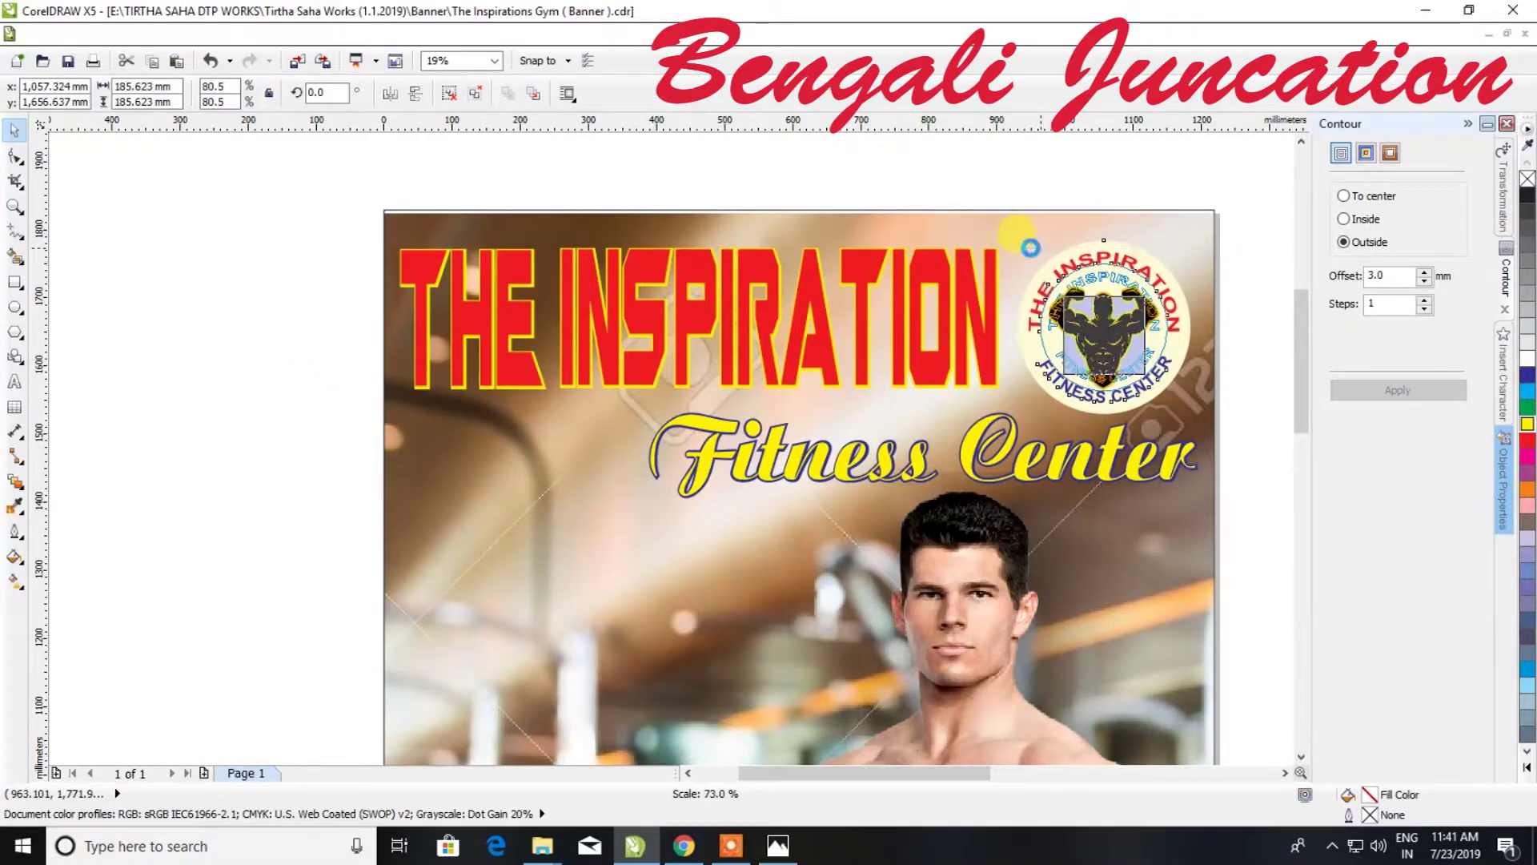
pyautogui.hotkey('ctrl', 'z')
pyautogui.hotkey('ctrl', 'shift', 'z')
pyautogui.hotkey('ctrl', 'z')
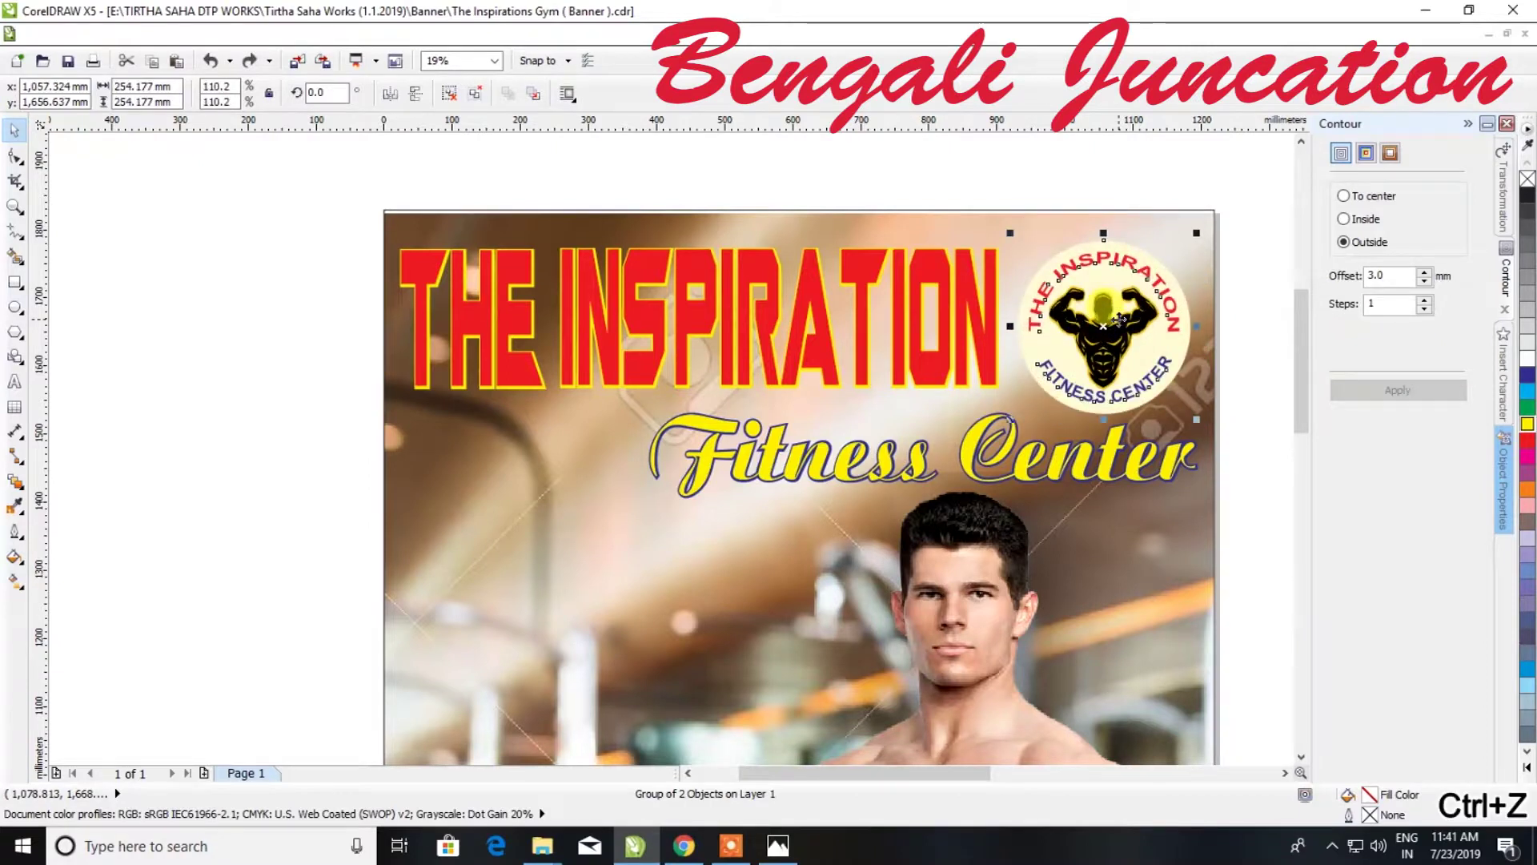
# Move the round logo from the end of the heading to the space below the word THE
pyautogui.scroll(-1, 1119, 318)
pyautogui.click(868, 266)
pyautogui.scroll(-1, 868, 266)
pyautogui.scroll(1, 889, 304)
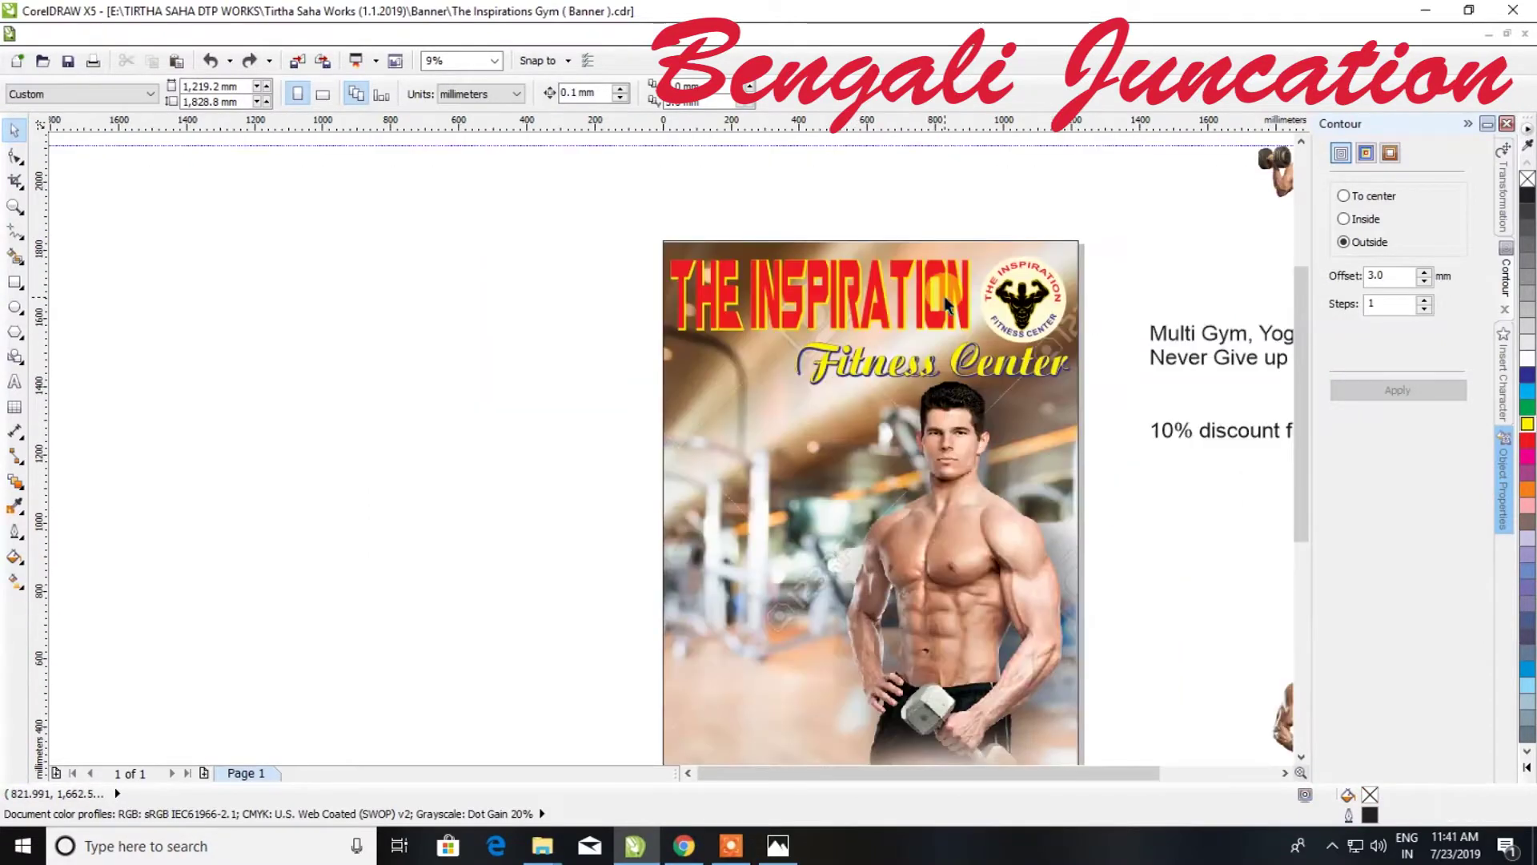
pyautogui.click(1153, 332)
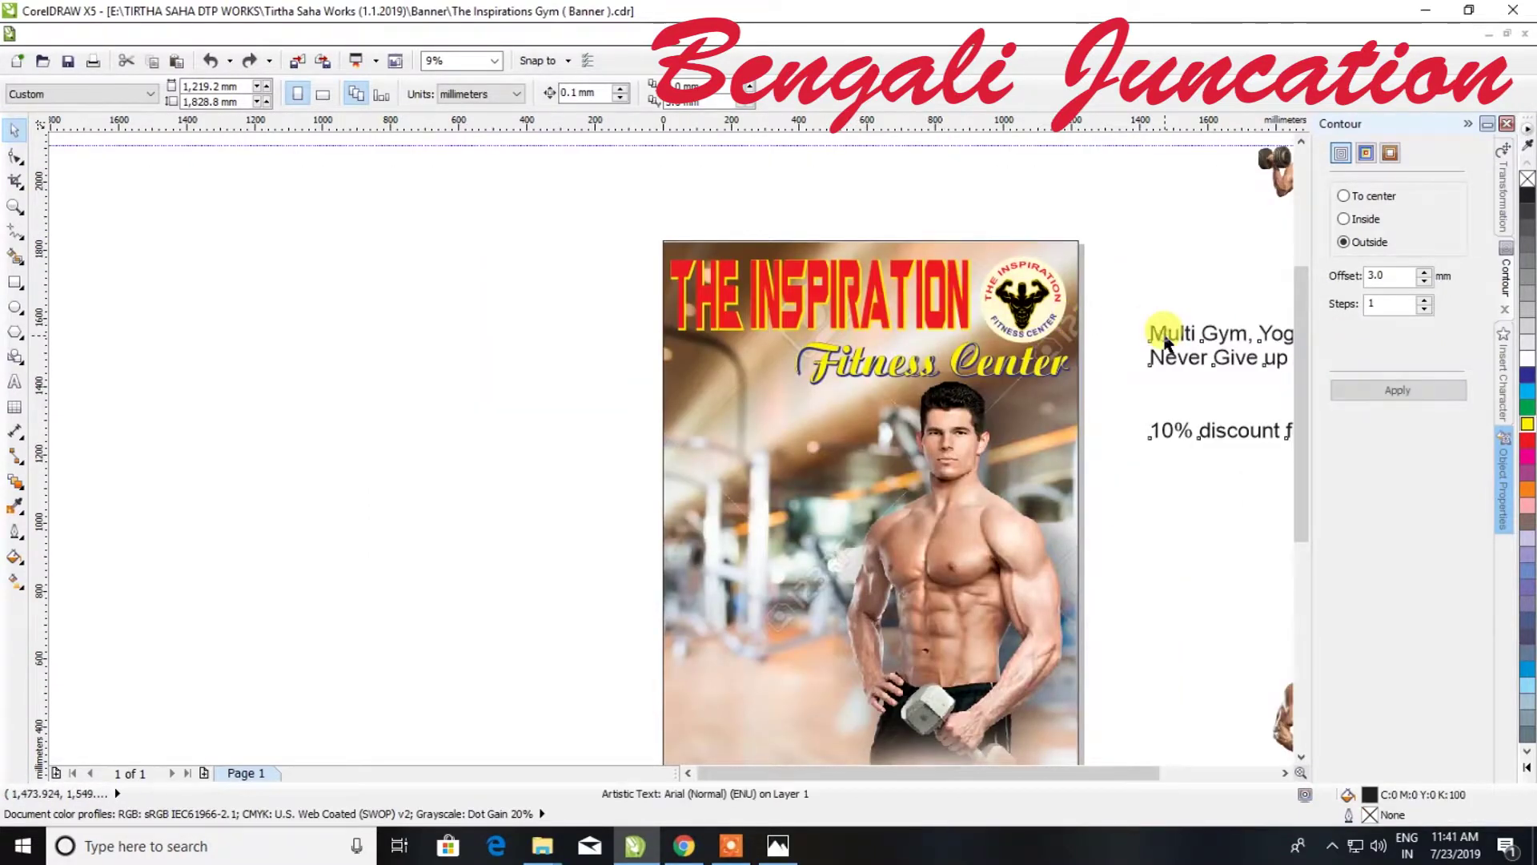
pyautogui.moveTo(1013, 313); pyautogui.dragTo(714, 405)
# Stretch the THE INSPIRATION heading across the banner to about 1161 mm wide and 238 mm high
pyautogui.moveTo(687, 232); pyautogui.dragTo(1068, 303)
pyautogui.scroll(3, 851, 259)
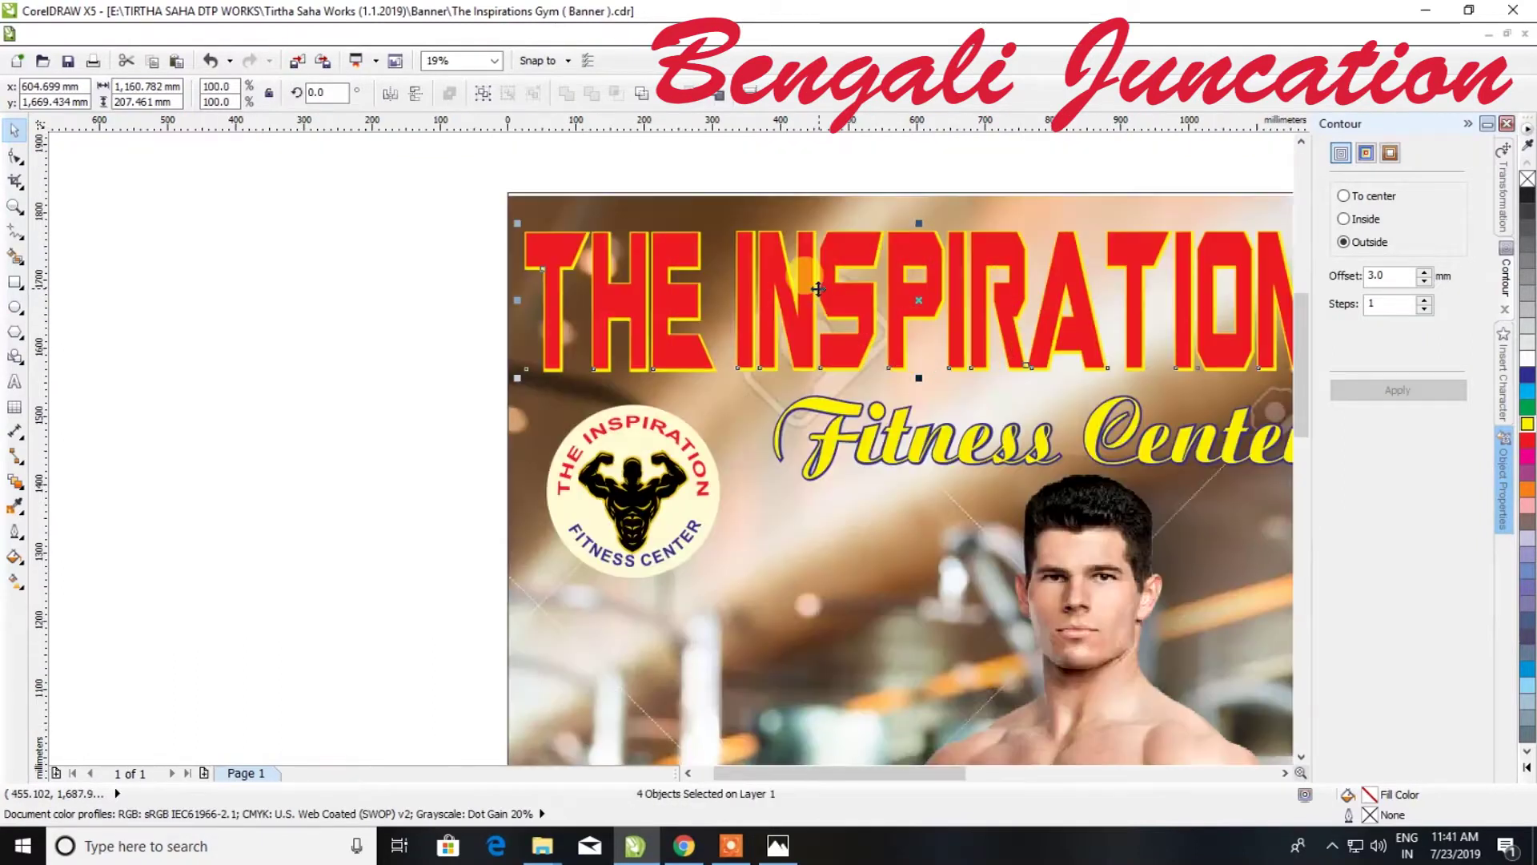
pyautogui.moveTo(919, 228)
pyautogui.mouseDown()
pyautogui.moveTo(899, 196)
pyautogui.moveTo(903, 212)
pyautogui.mouseUp()
pyautogui.moveTo(921, 378); pyautogui.dragTo(921, 386)
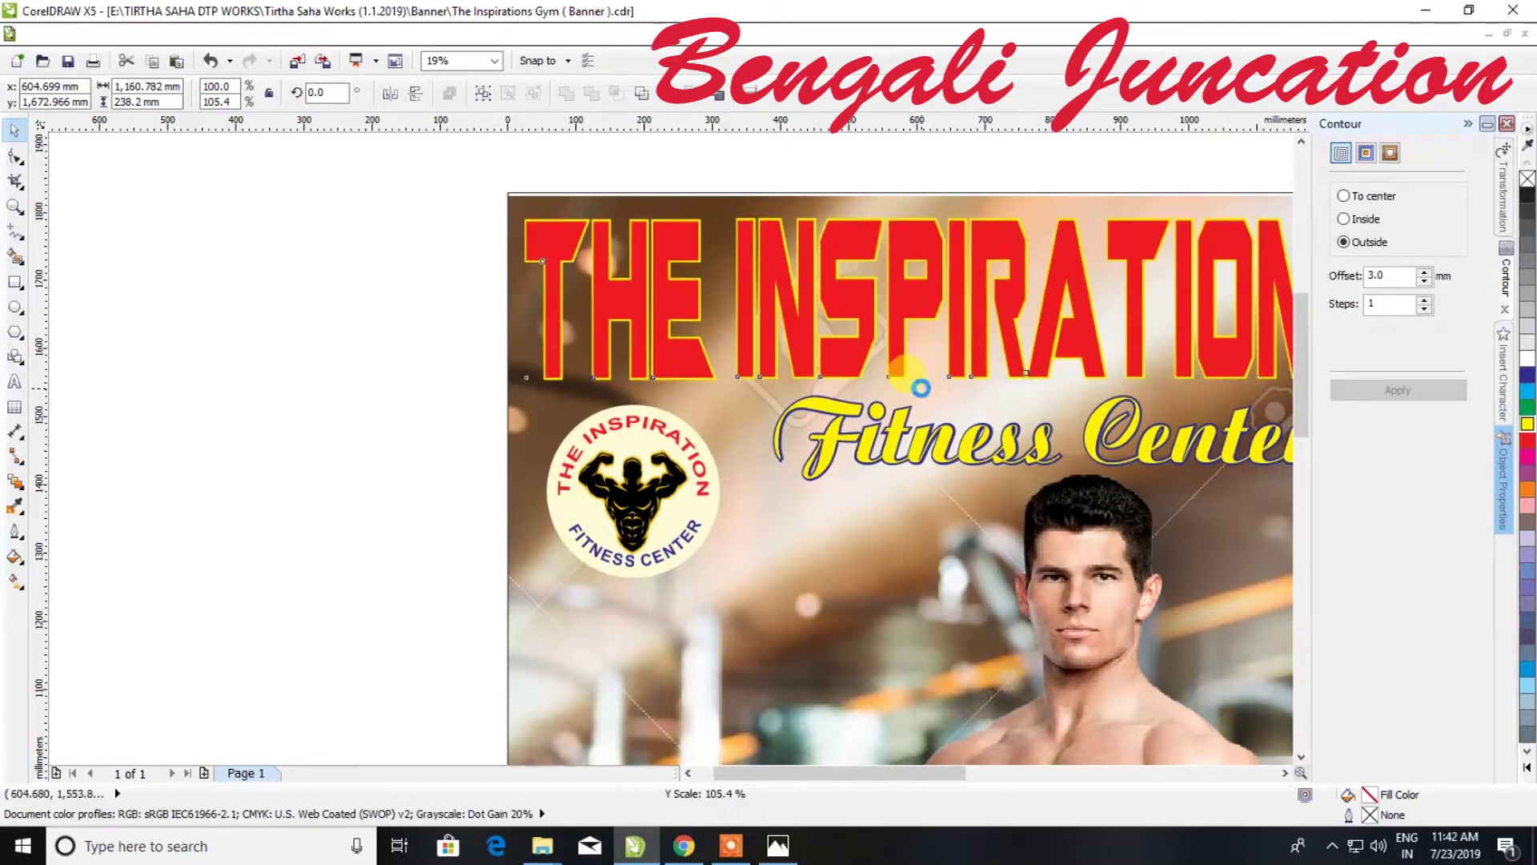
pyautogui.scroll(-4, 920, 386)
pyautogui.scroll(4, 987, 348)
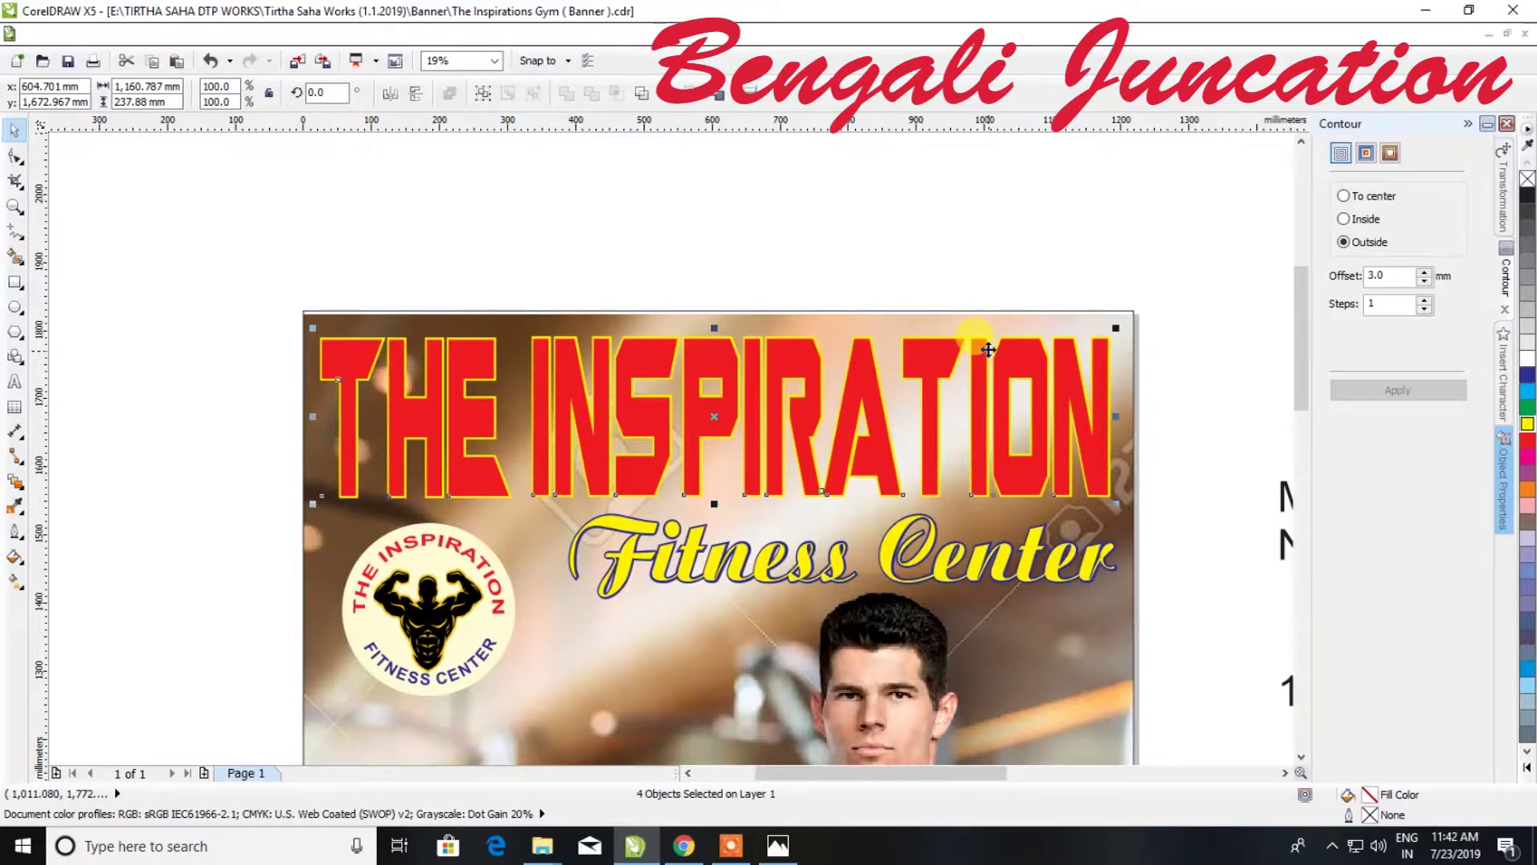
# Scale the whole heading down from its lower-left corner, leaving room for the logo in front of THE
pyautogui.scroll(-10, 988, 348)
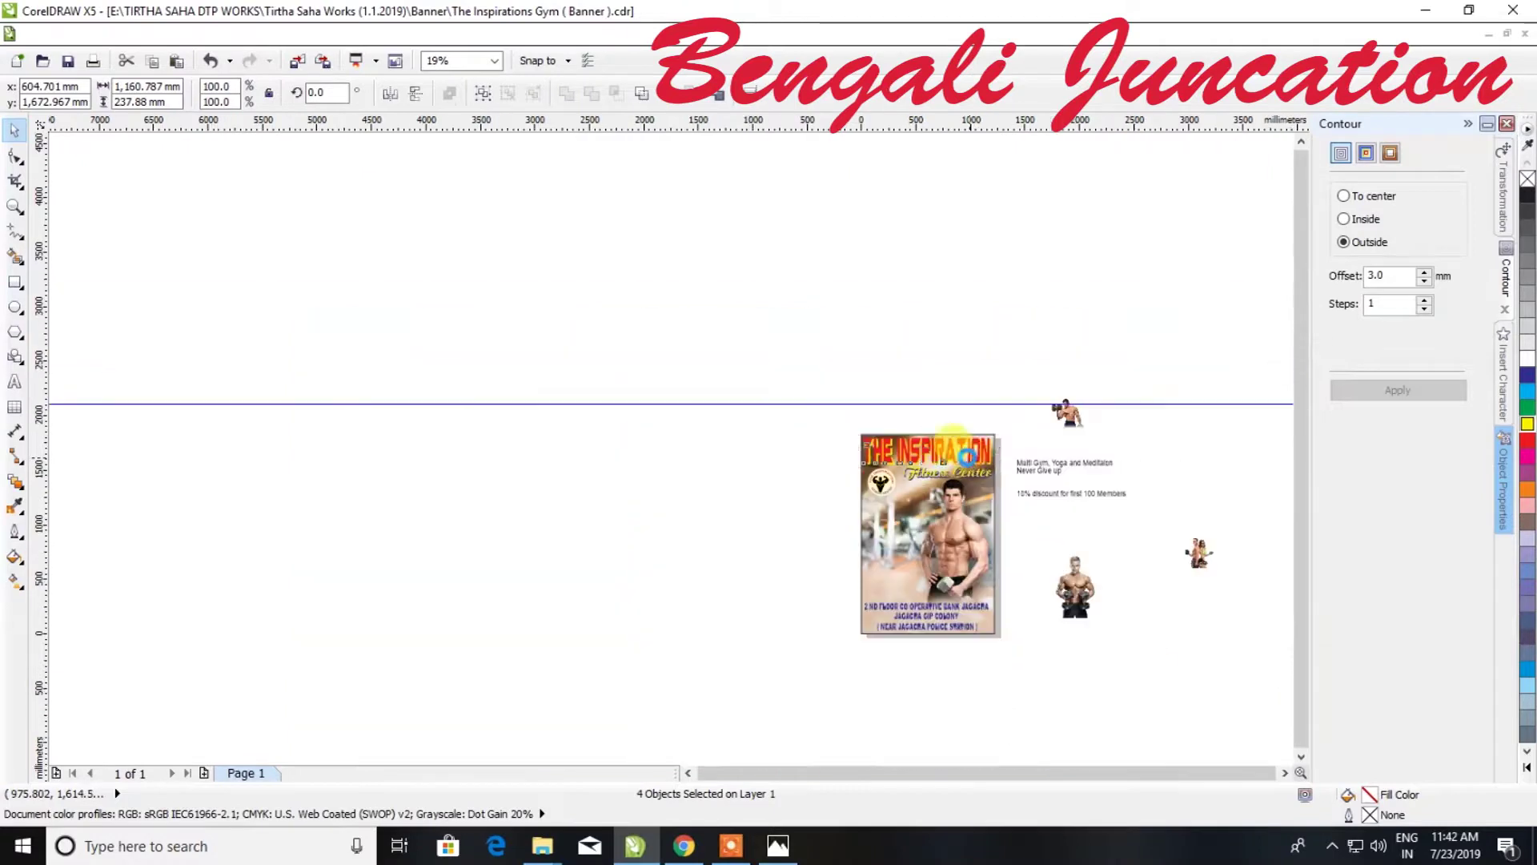
pyautogui.scroll(5, 993, 517)
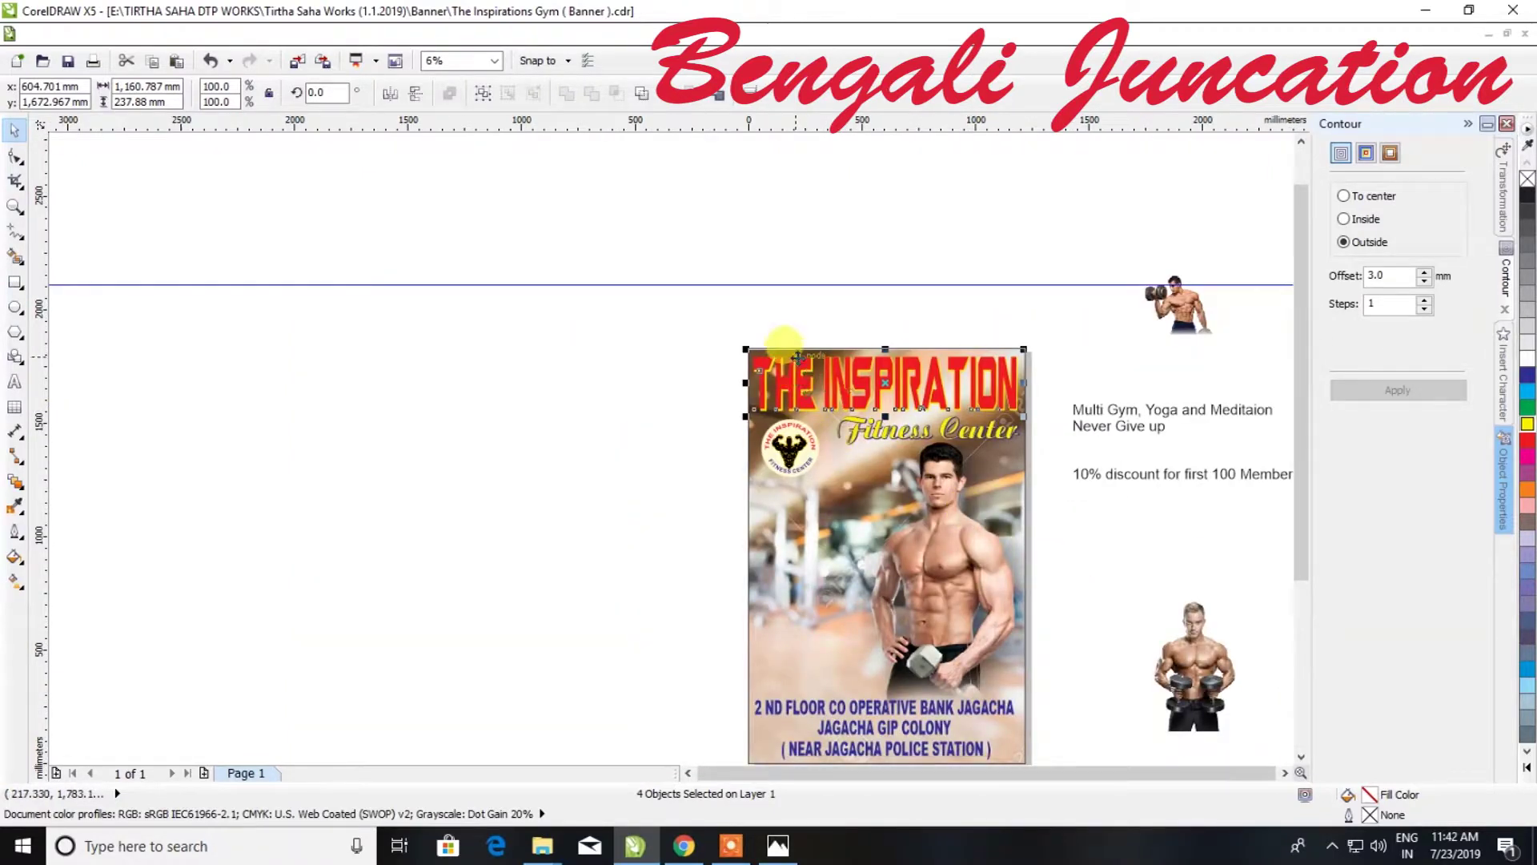
pyautogui.scroll(3, 780, 344)
pyautogui.moveTo(615, 576); pyautogui.dragTo(821, 533)
# Move the round logo into the banner's upper-left corner and scale it down to about 229 mm
pyautogui.click(761, 638)
pyautogui.moveTo(761, 638); pyautogui.dragTo(713, 395)
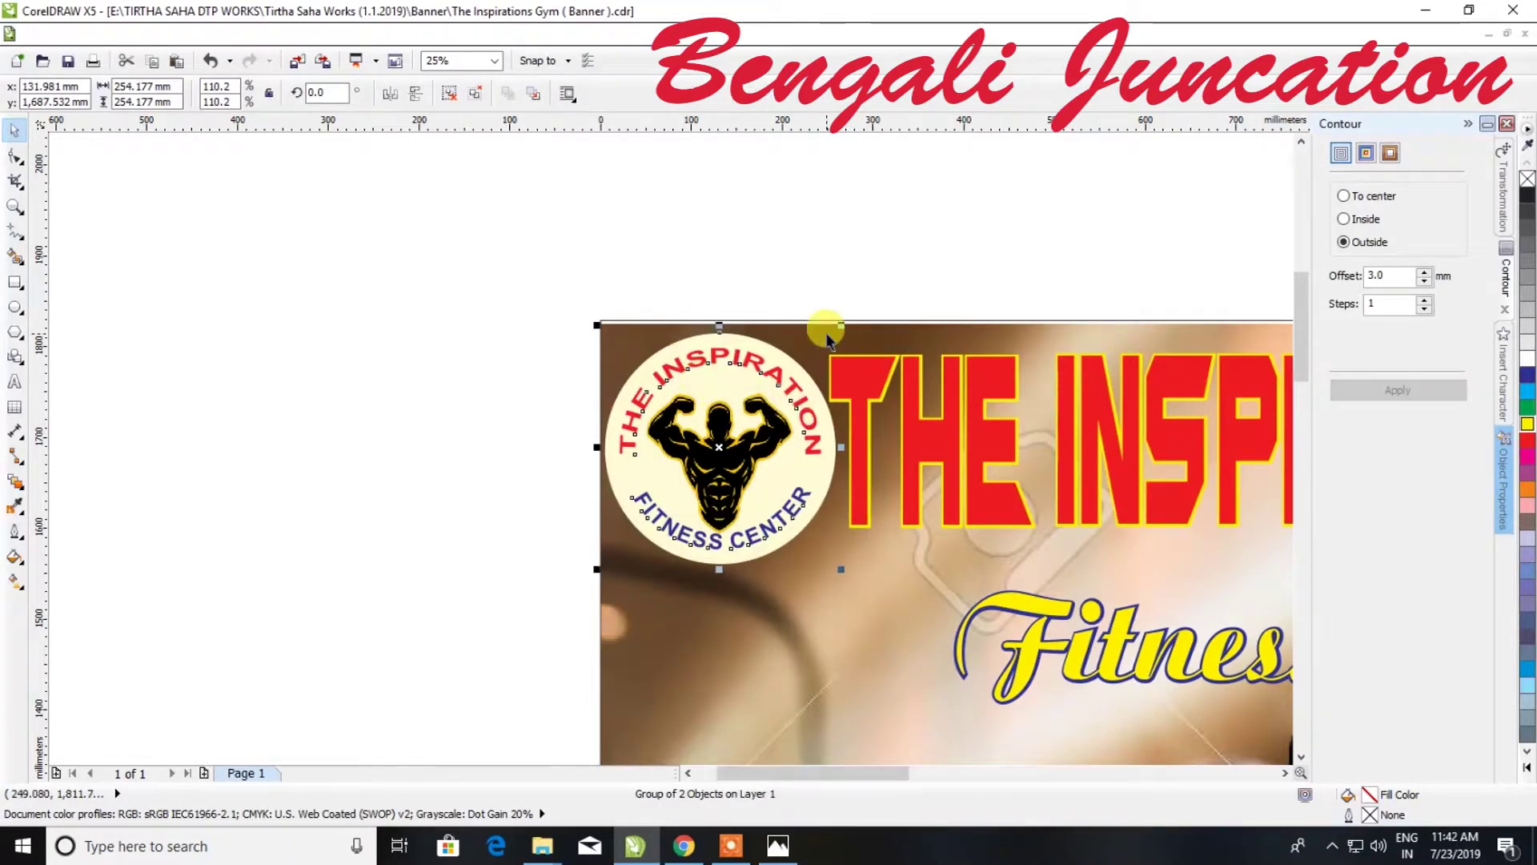
pyautogui.scroll(2, 833, 320)
pyautogui.moveTo(850, 324); pyautogui.dragTo(807, 361)
pyautogui.moveTo(642, 446); pyautogui.dragTo(638, 448)
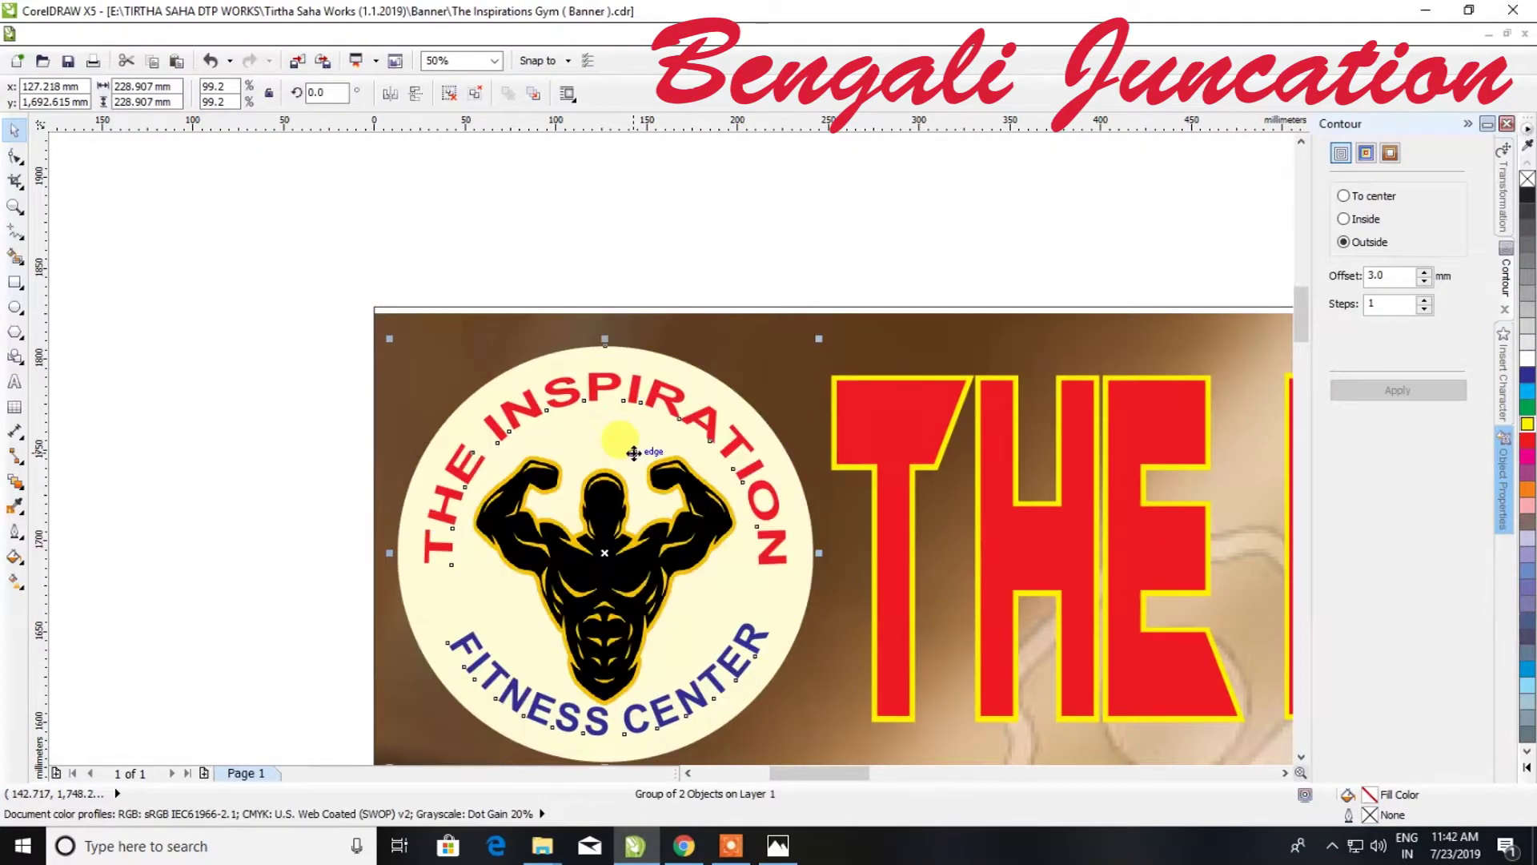
# Move Fitness Center up closer to the heading and set its contour offset to 4.0 mm
pyautogui.scroll(-4, 632, 451)
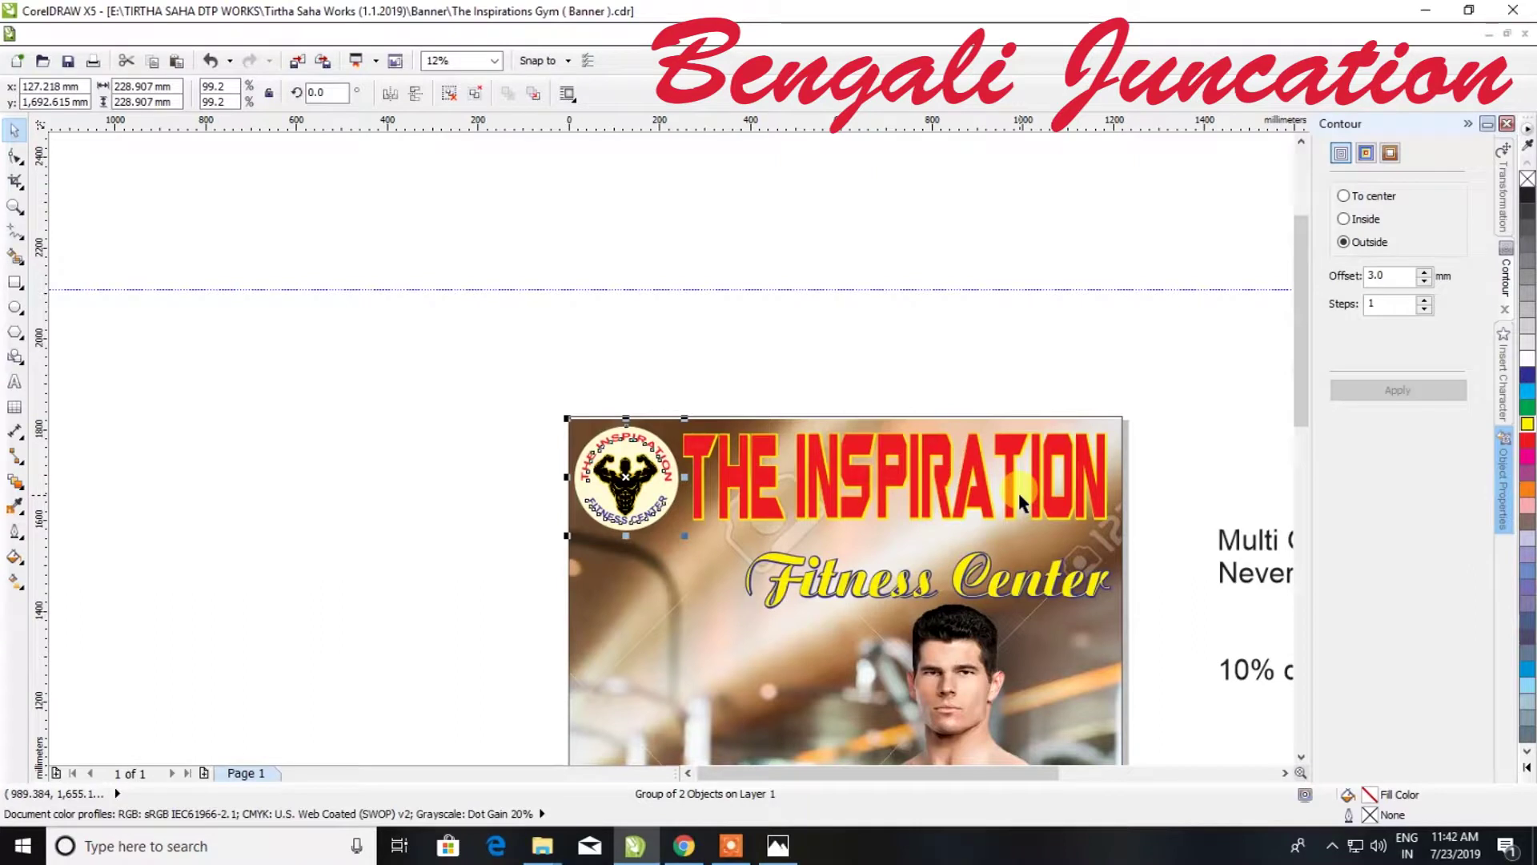
pyautogui.moveTo(913, 589); pyautogui.dragTo(931, 558)
pyautogui.scroll(4, 927, 547)
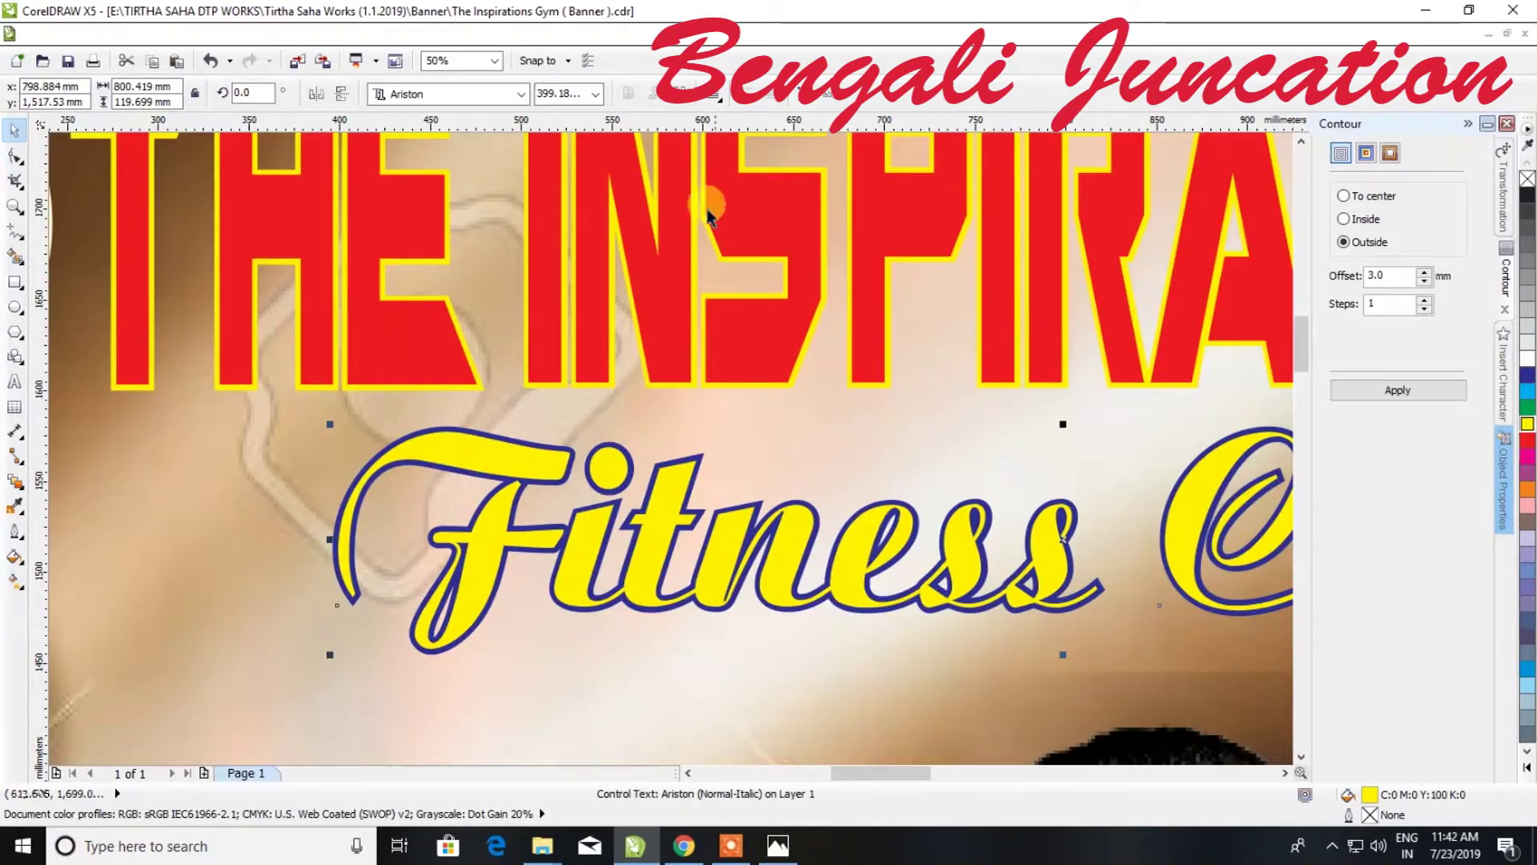
pyautogui.scroll(4, 698, 477)
pyautogui.click(694, 380)
pyautogui.click(592, 90)
pyautogui.doubleClick(569, 92)
pyautogui.write('4')
pyautogui.press('Return')
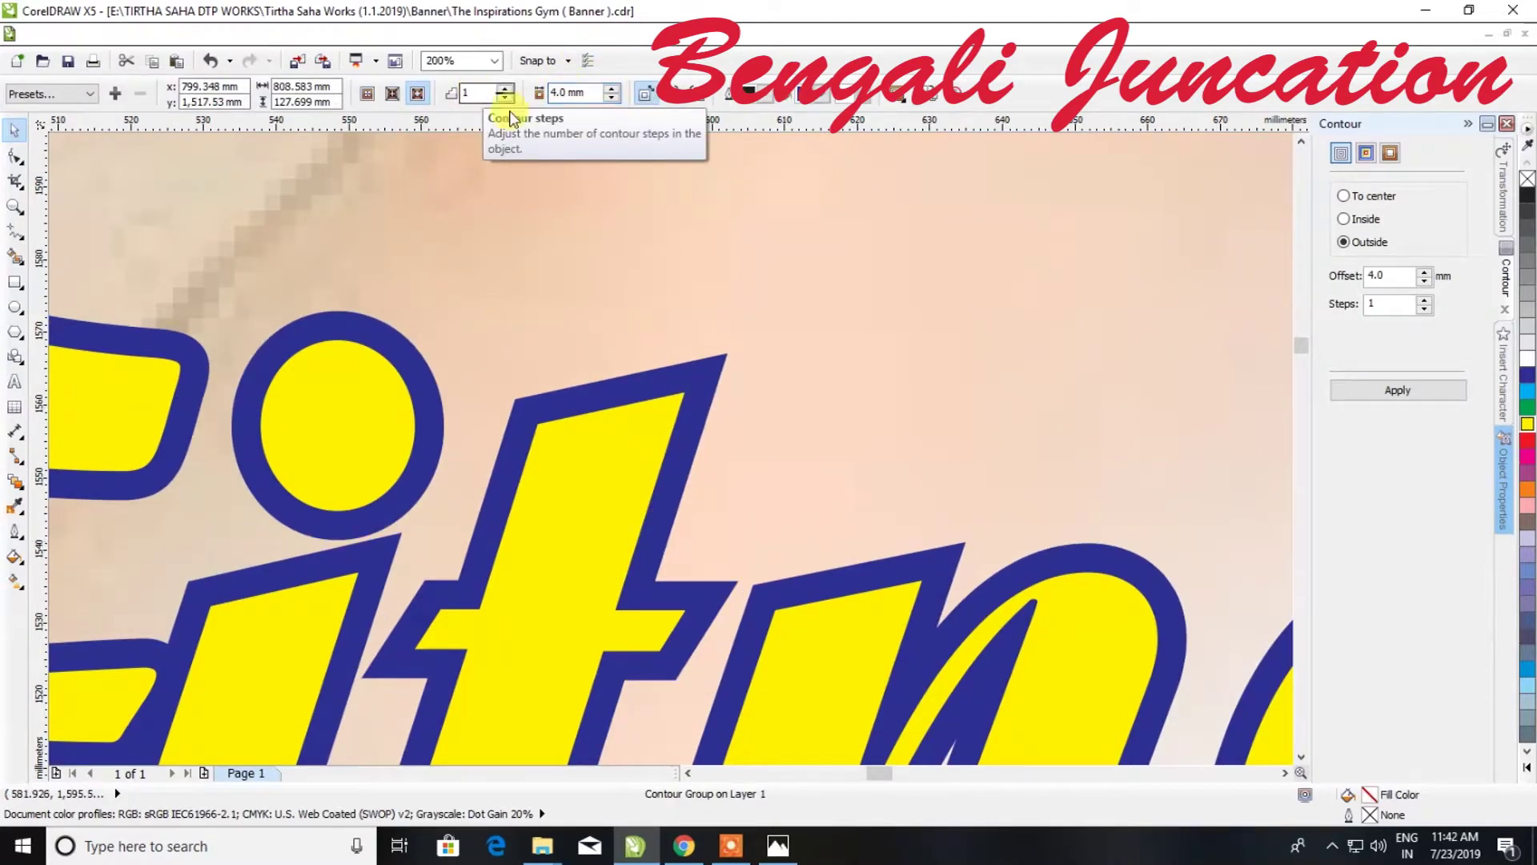
# Stretch the contoured Fitness Center text downward to a height of about 136 mm and save the document
pyautogui.scroll(-6, 653, 436)
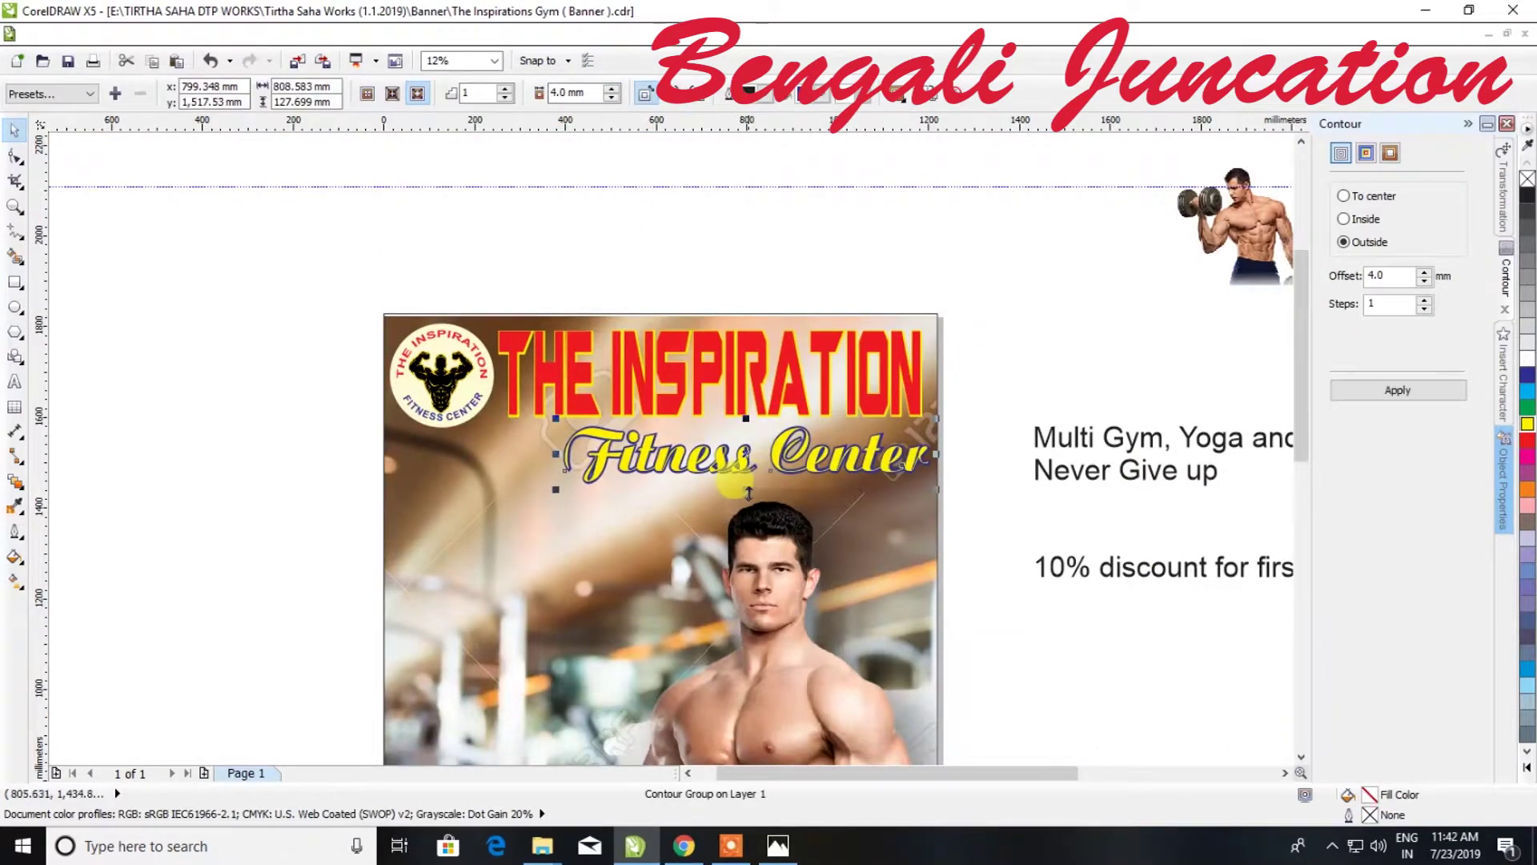
pyautogui.moveTo(749, 497); pyautogui.dragTo(751, 510)
pyautogui.scroll(-2, 751, 510)
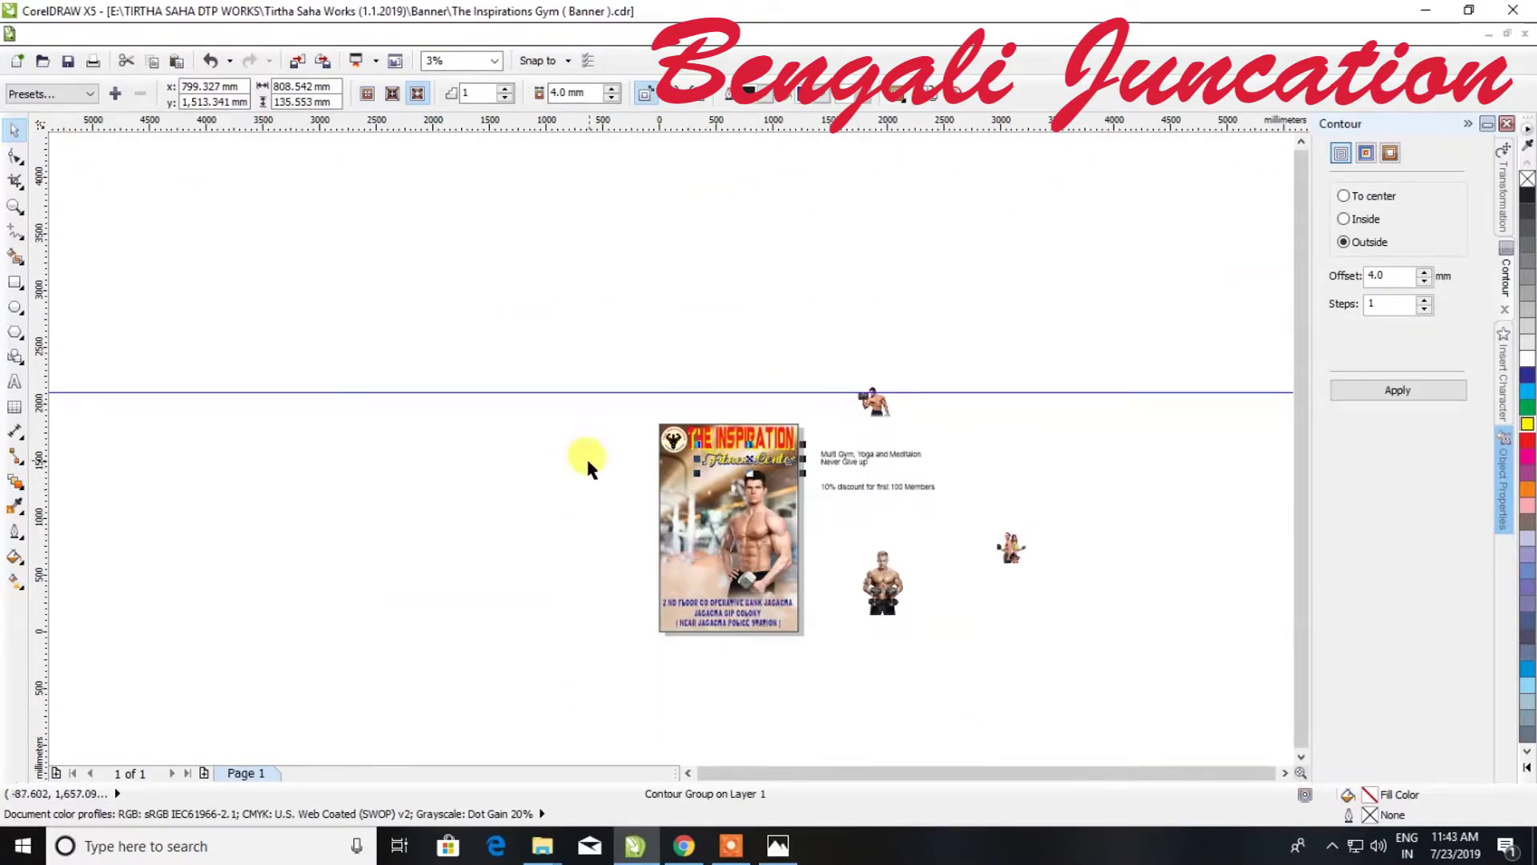
pyautogui.scroll(1, 738, 485)
pyautogui.hotkey('ctrl', 's')
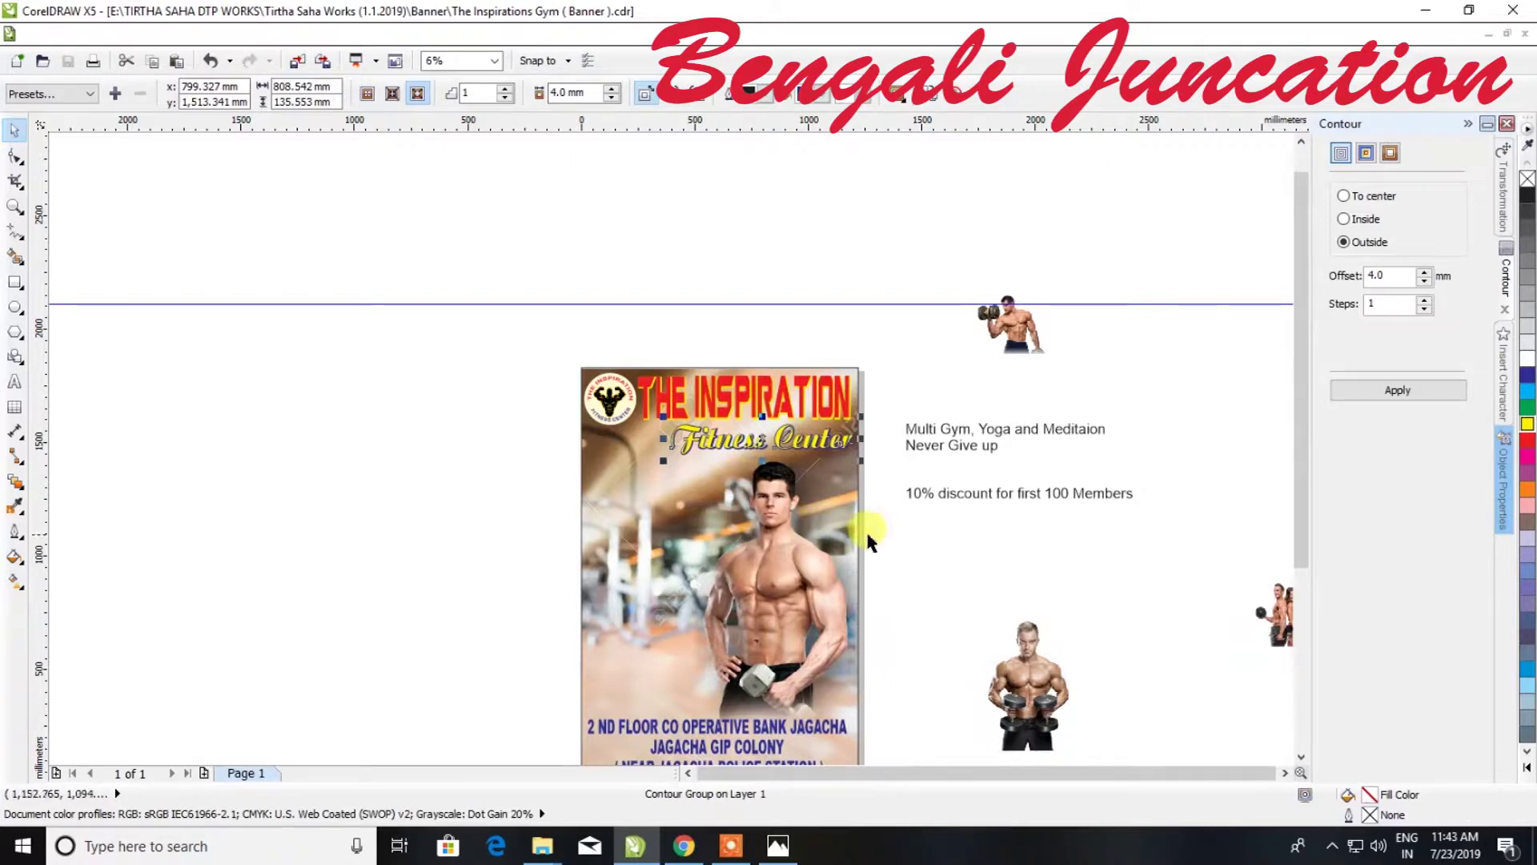
# Break the Multi Gym, Never Give up and 10% discount text block apart into separate lines
pyautogui.moveTo(964, 432)
pyautogui.mouseDown()
pyautogui.moveTo(791, 533)
pyautogui.moveTo(958, 447)
pyautogui.mouseUp()
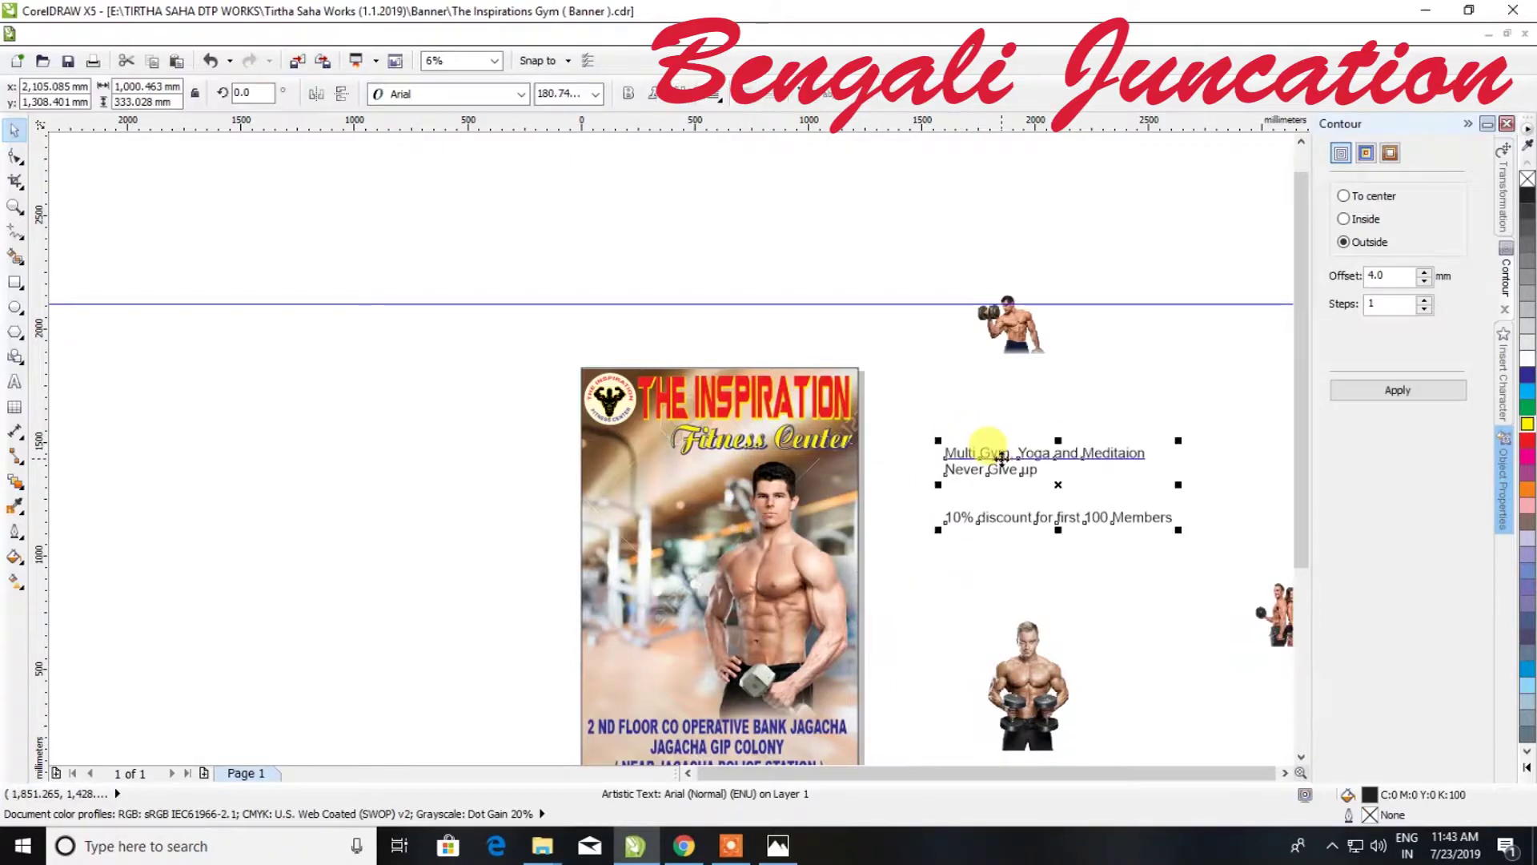
pyautogui.hotkey('ctrl', 'l')
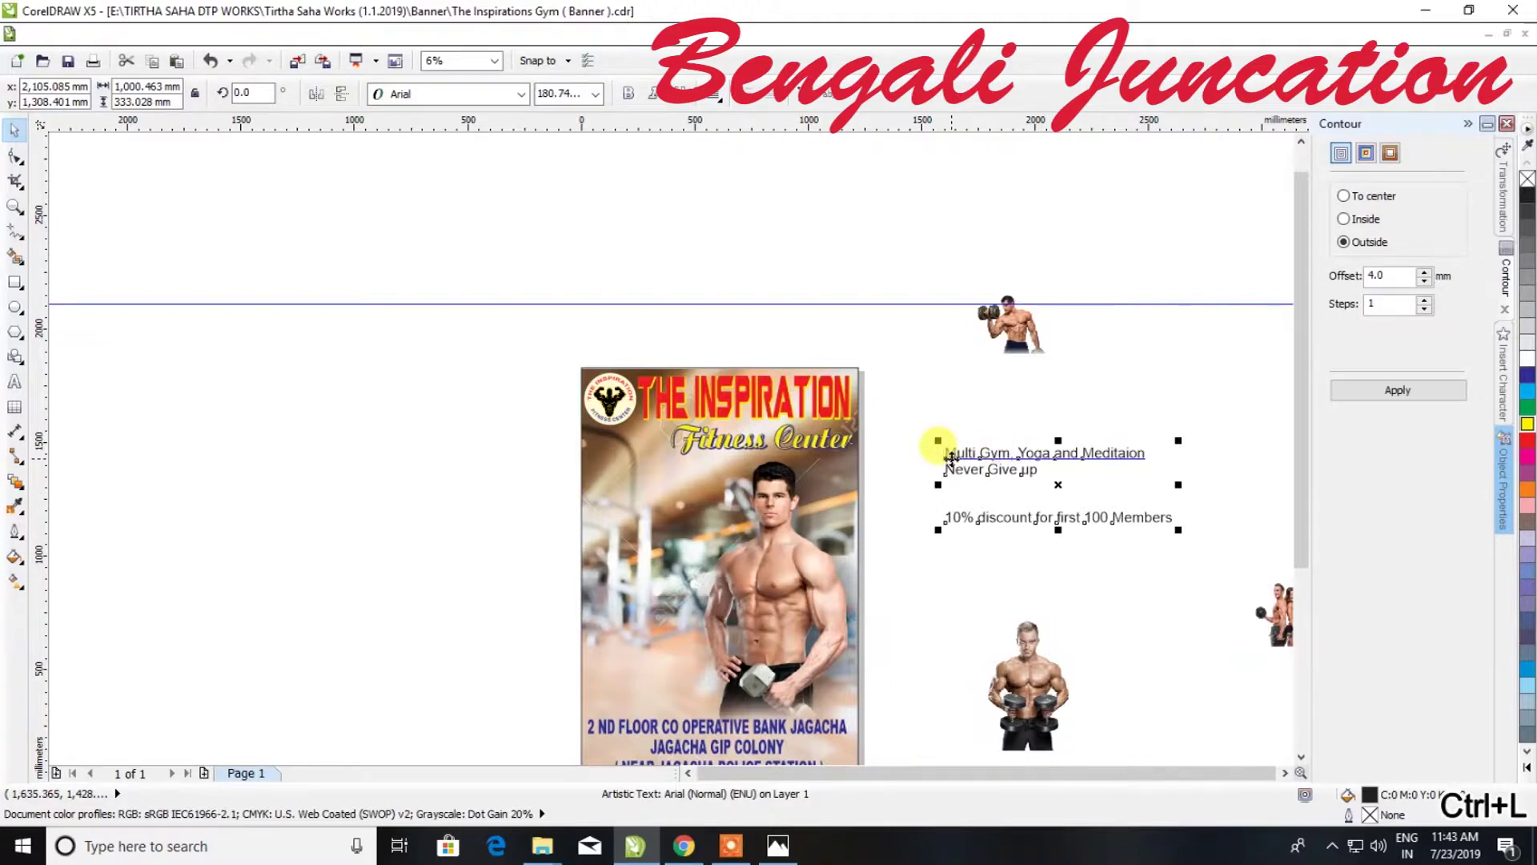
pyautogui.hotkey('ctrl', 'k')
# Move the "Multi Gym, Yoga and Meditaion" line onto the banner below Fitness Center
pyautogui.click(972, 440)
pyautogui.moveTo(972, 440); pyautogui.dragTo(655, 465)
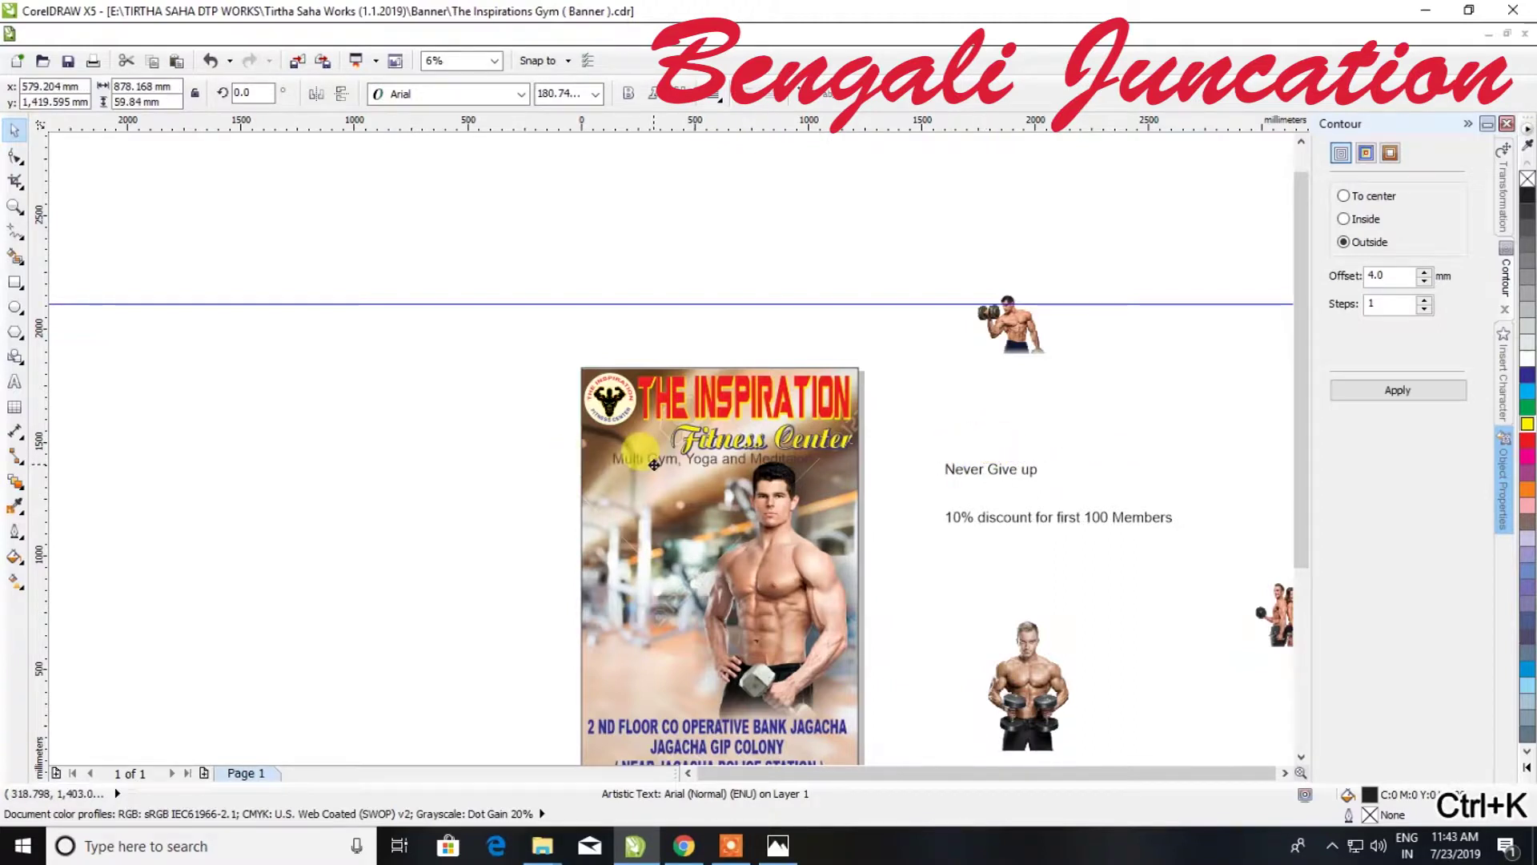
pyautogui.scroll(2, 654, 464)
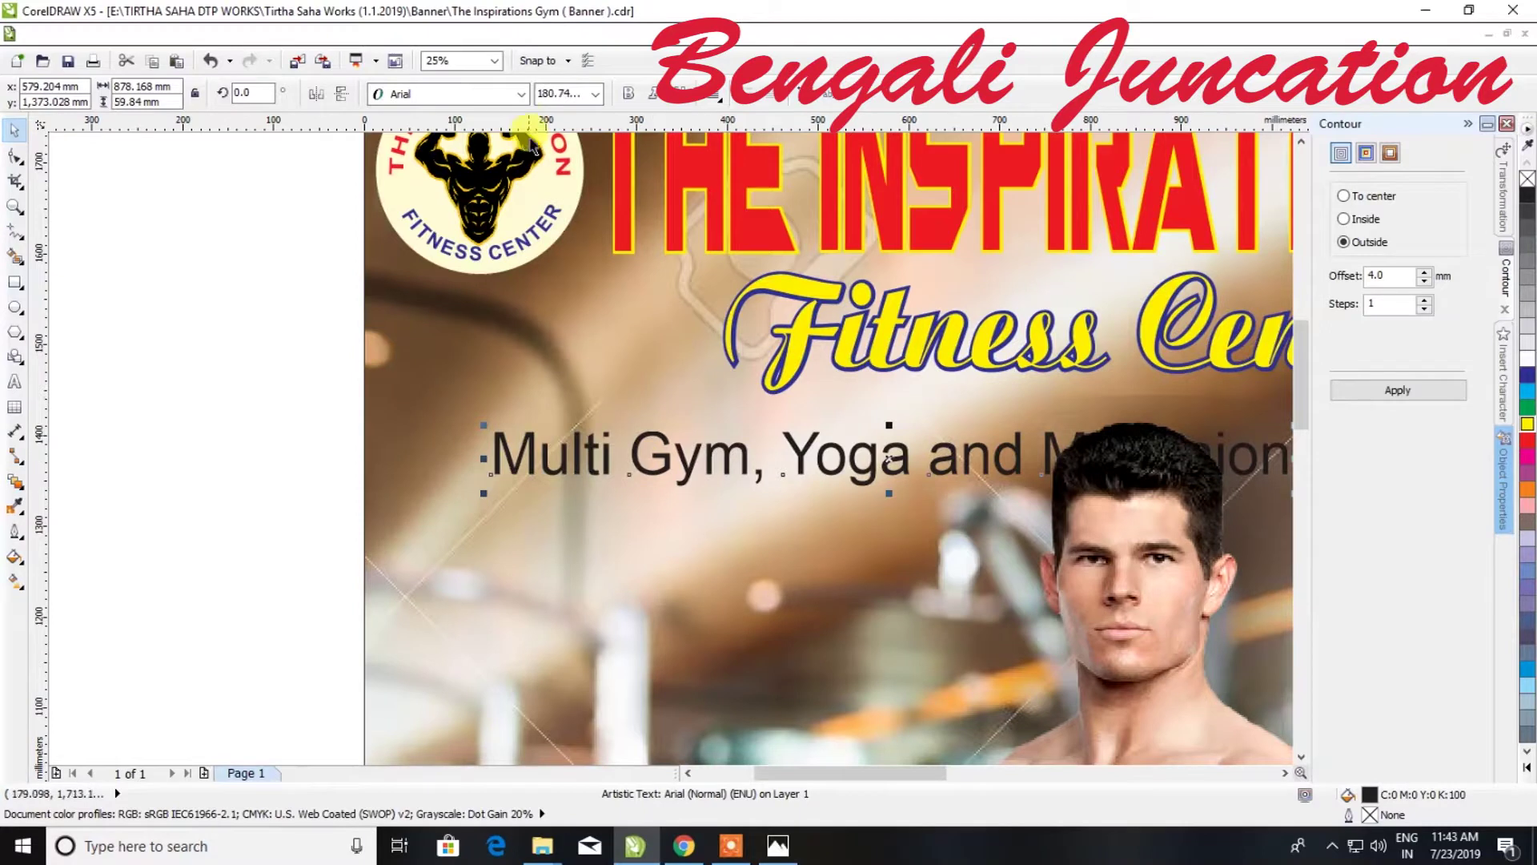
# Set the "Multi Gym, Yoga and Meditaion" line in the Cyberfall font at 200 pt
pyautogui.click(521, 94)
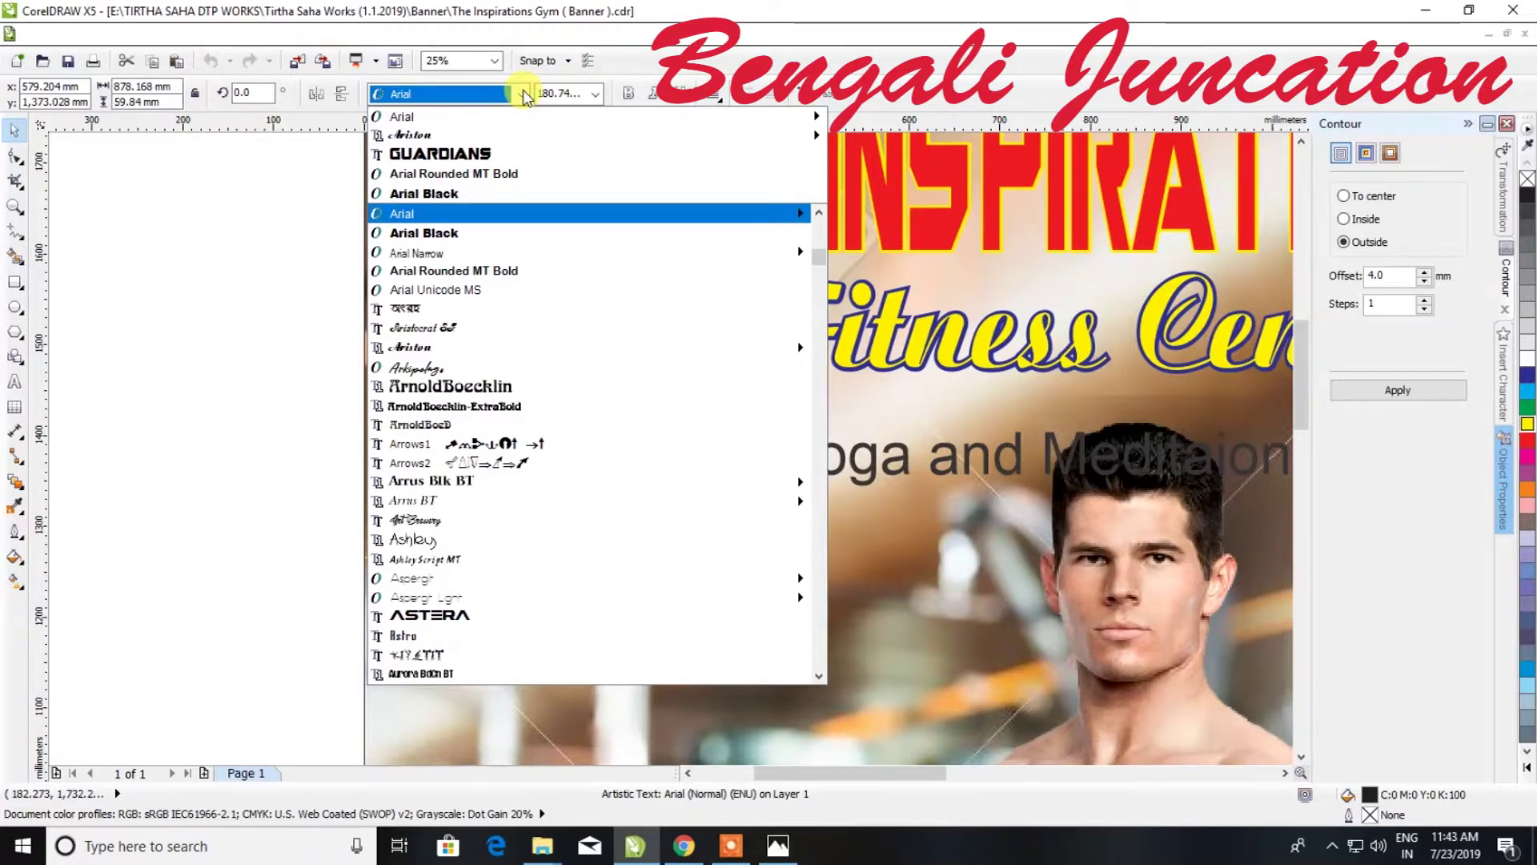
pyautogui.write('cy')
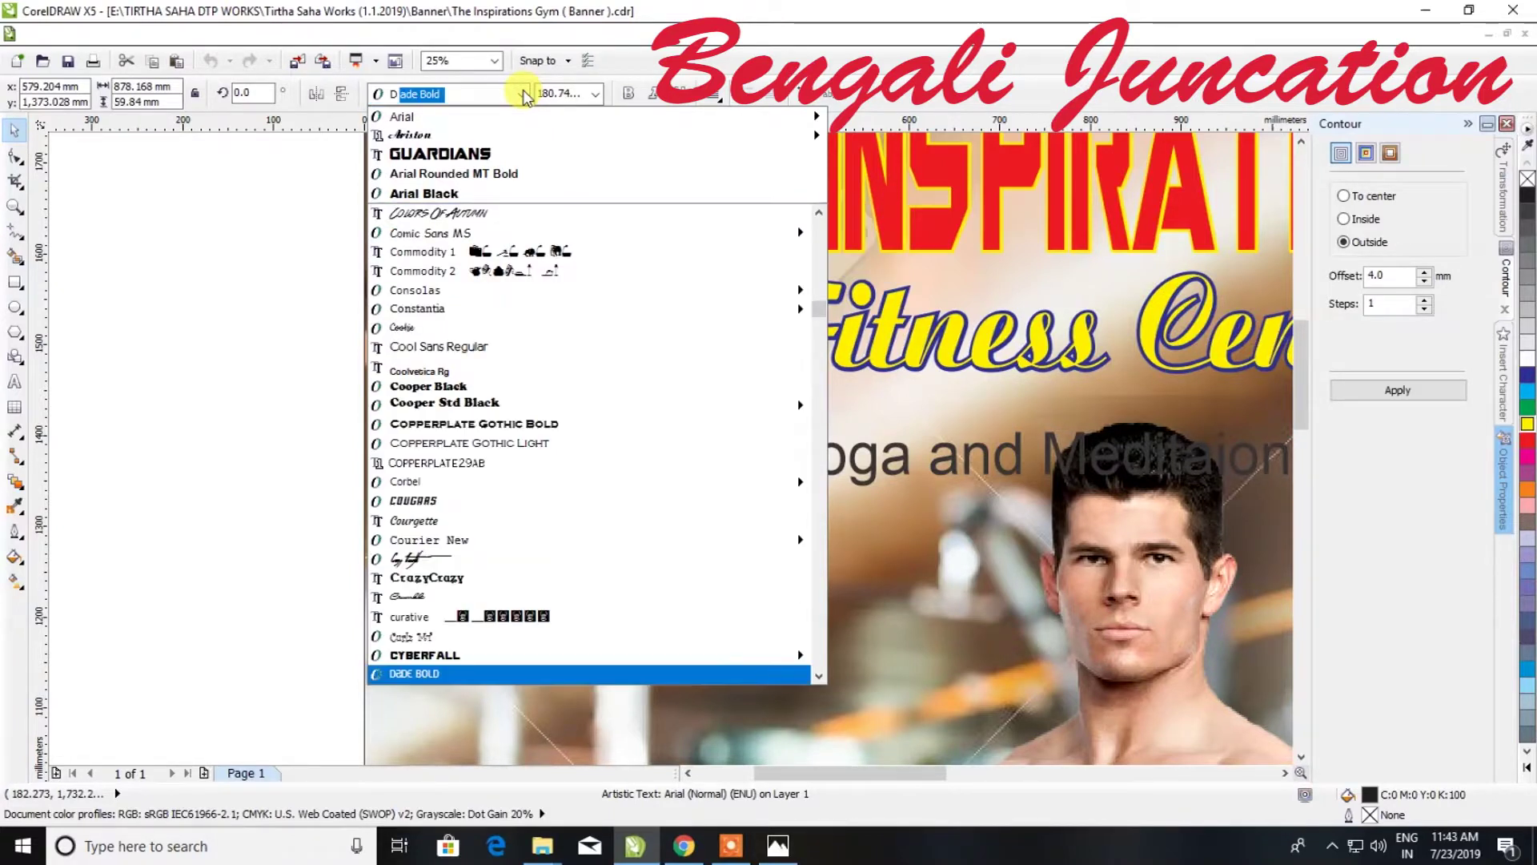
pyautogui.press('Return')
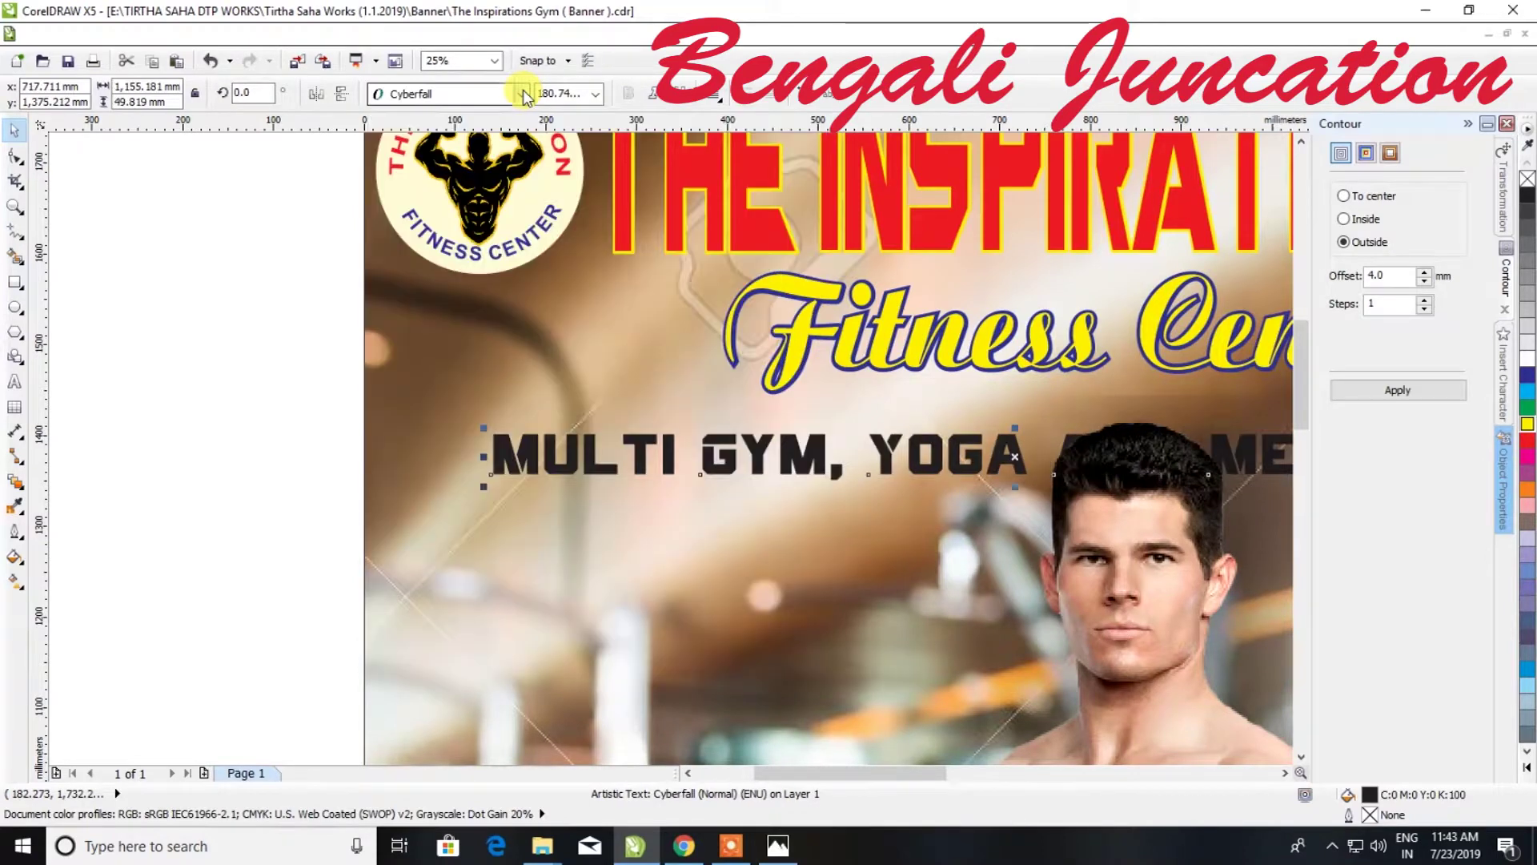
pyautogui.hotkey('ctrl', 'a')
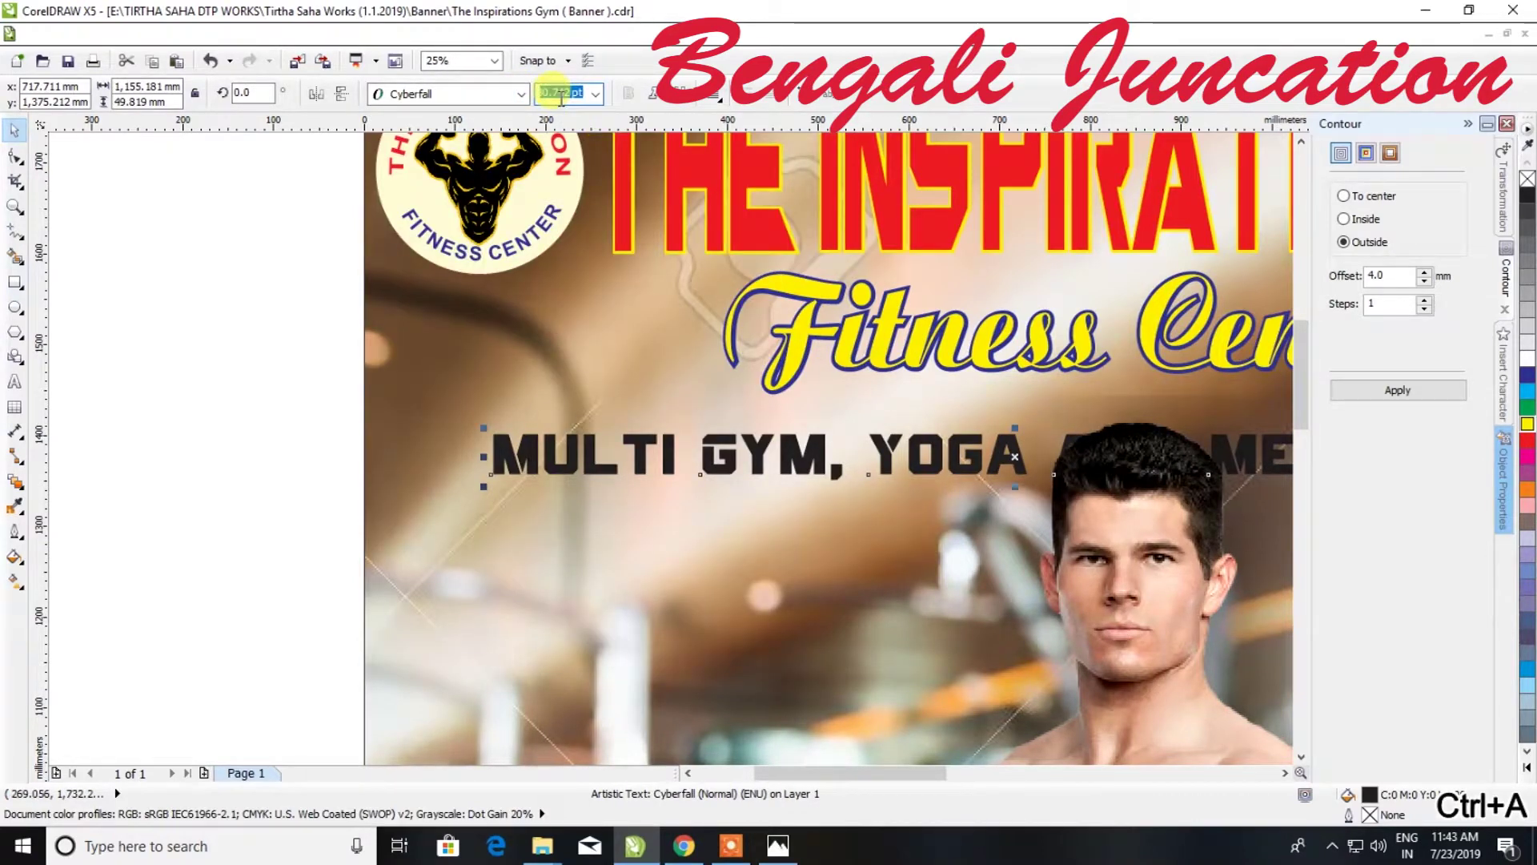
pyautogui.press('Return')
# Break the Multi Gym line in two before "and" and move the text left, clear of the man's head
pyautogui.click(15, 382)
pyautogui.click(1002, 418)
pyautogui.click(1095, 456)
pyautogui.press('Return')
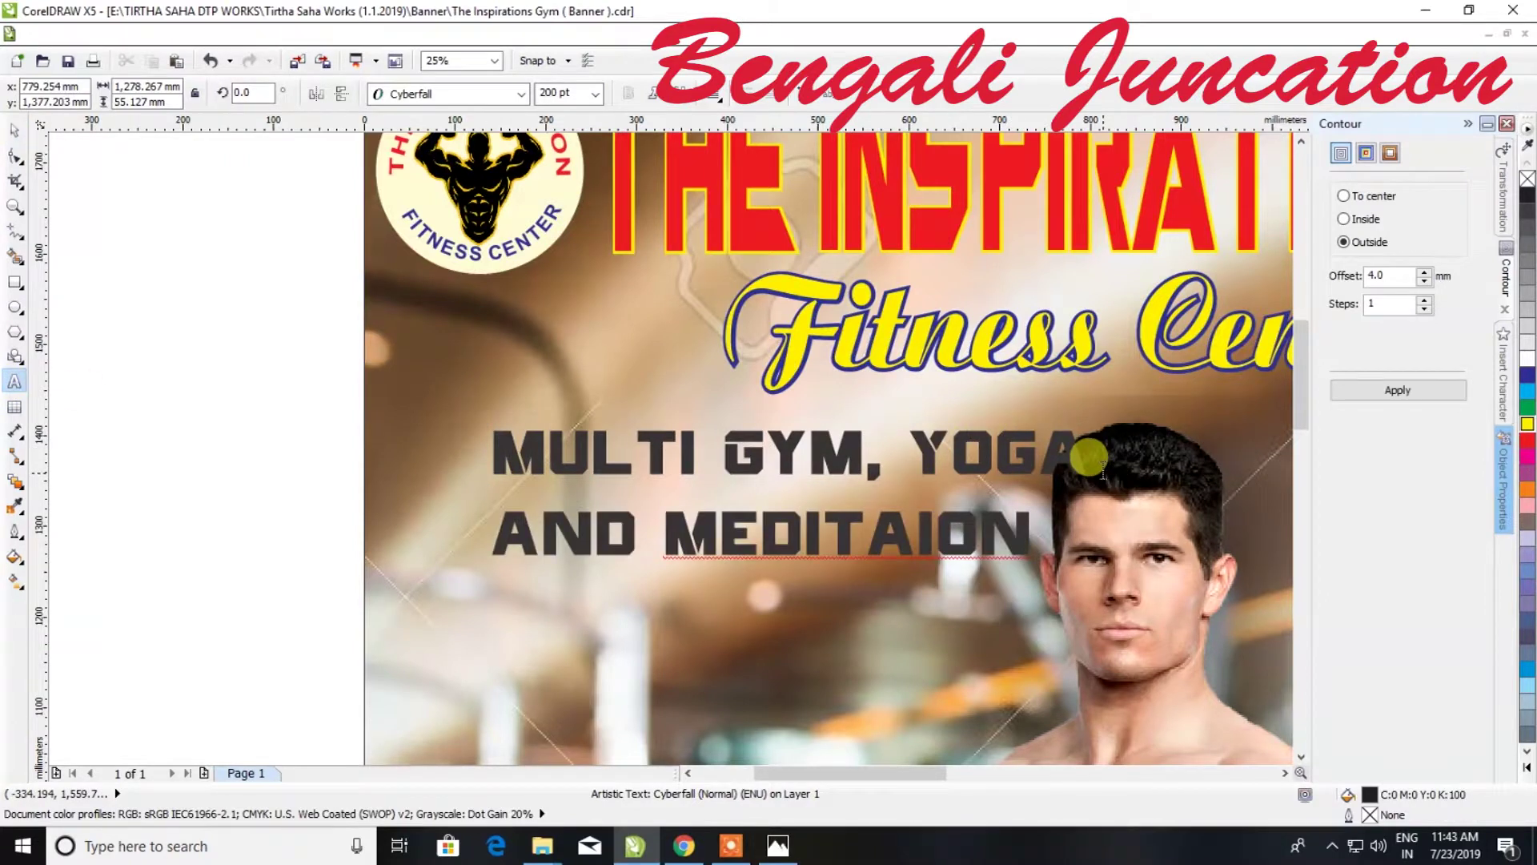
pyautogui.click(14, 128)
pyautogui.moveTo(780, 445); pyautogui.dragTo(698, 453)
# Center-align the two-line Multi Gym text and tighten the spacing between its lines
pyautogui.click(712, 95)
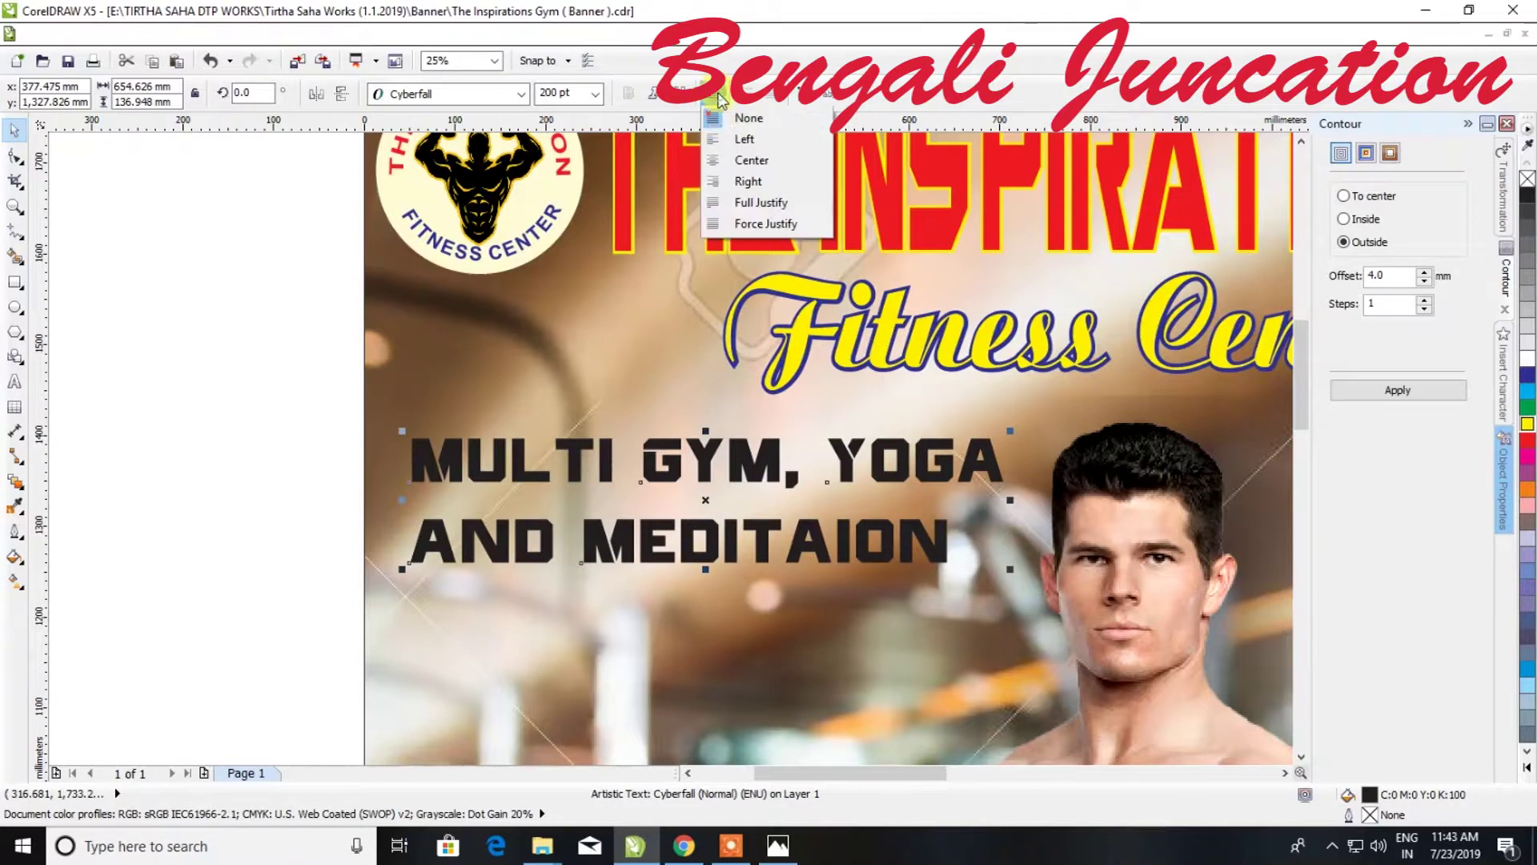
pyautogui.click(733, 160)
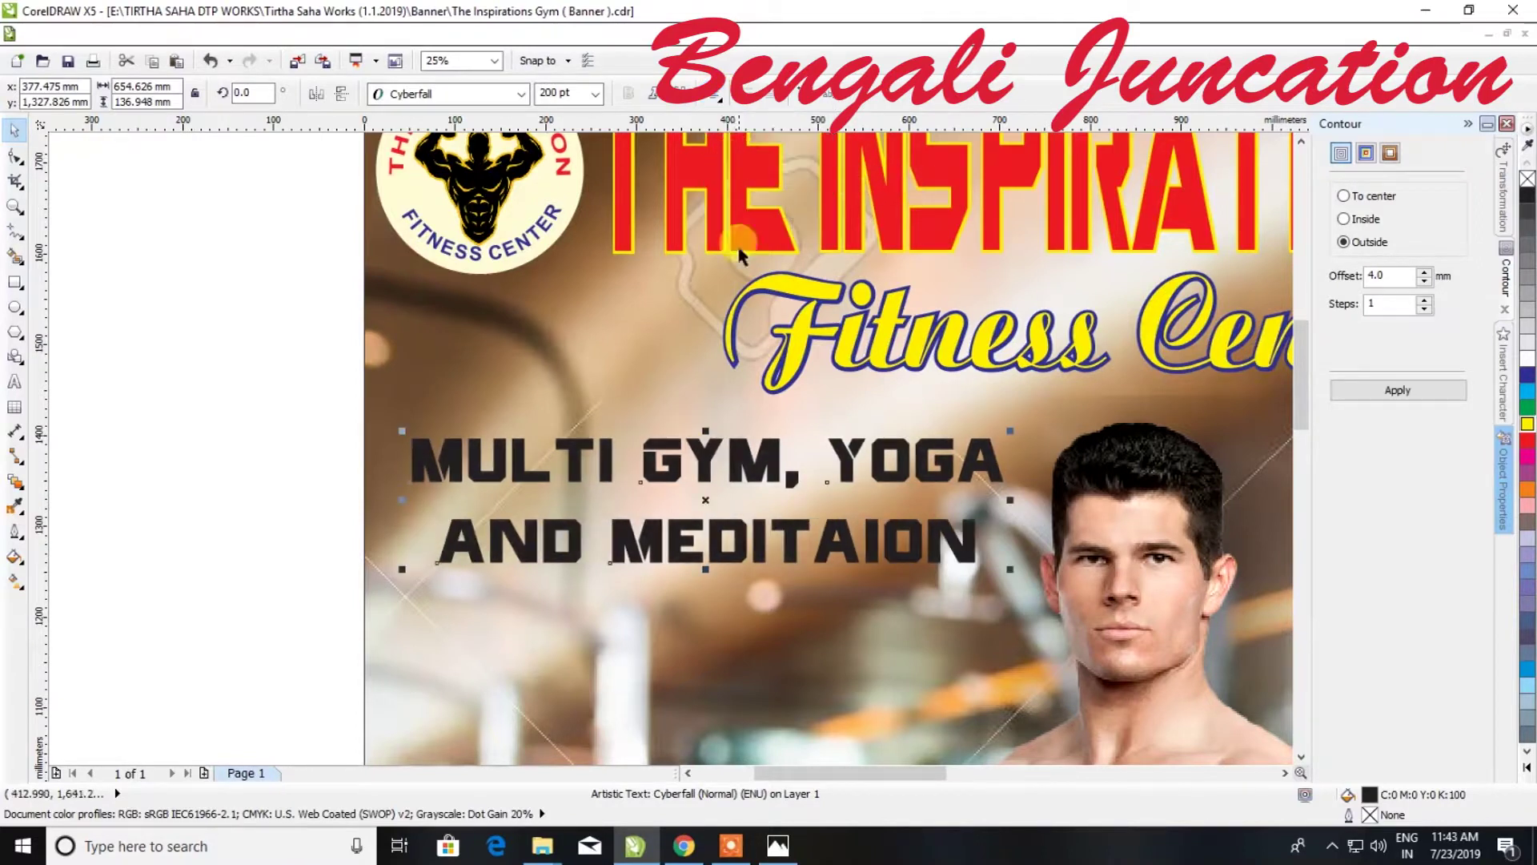
pyautogui.click(16, 154)
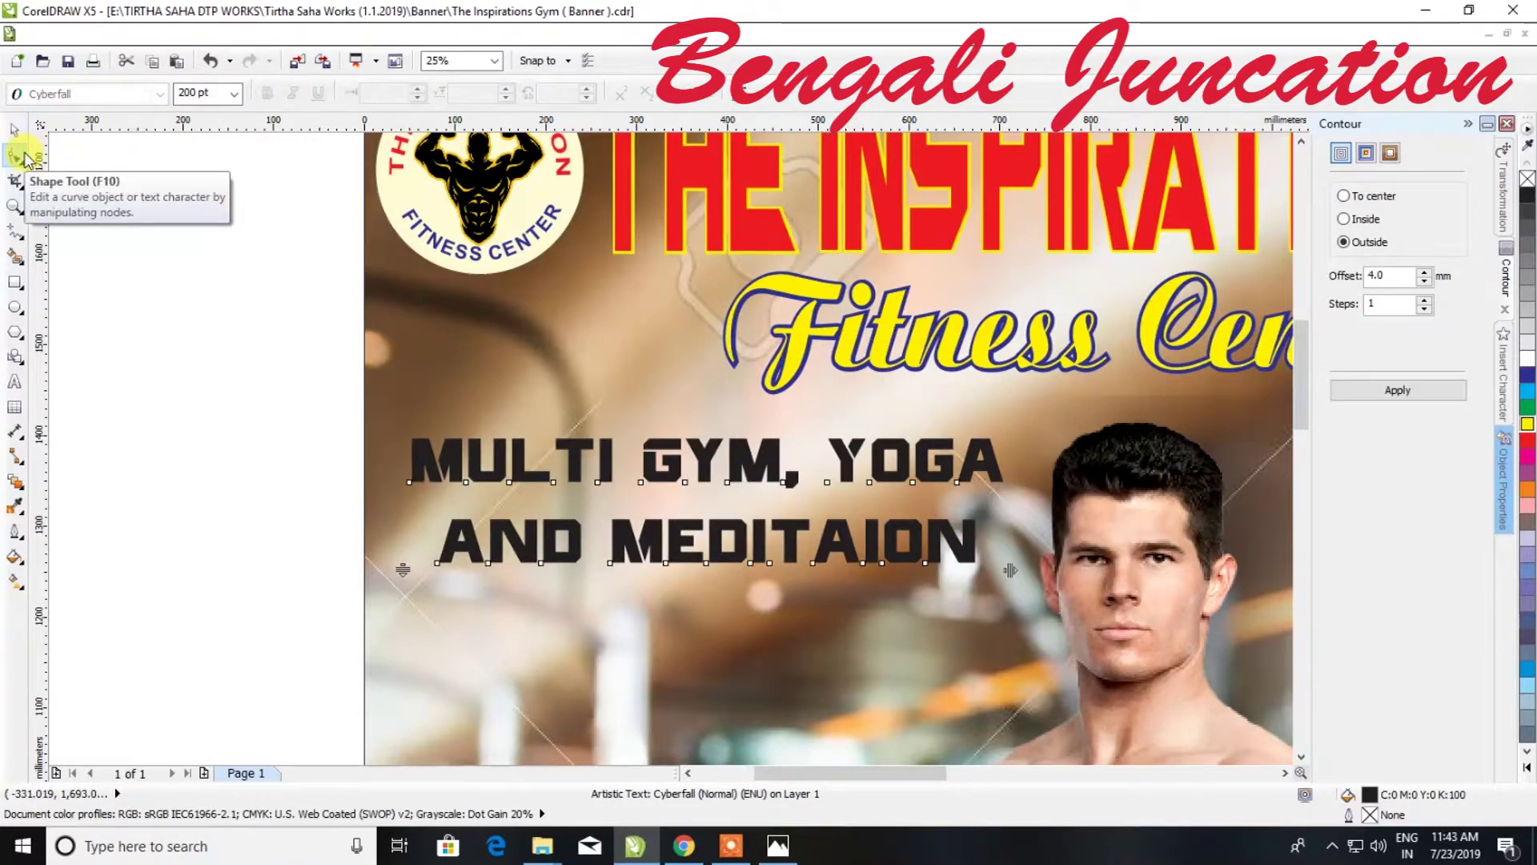
pyautogui.moveTo(403, 570)
pyautogui.mouseDown()
pyautogui.moveTo(389, 525)
pyautogui.moveTo(403, 554)
pyautogui.mouseUp()
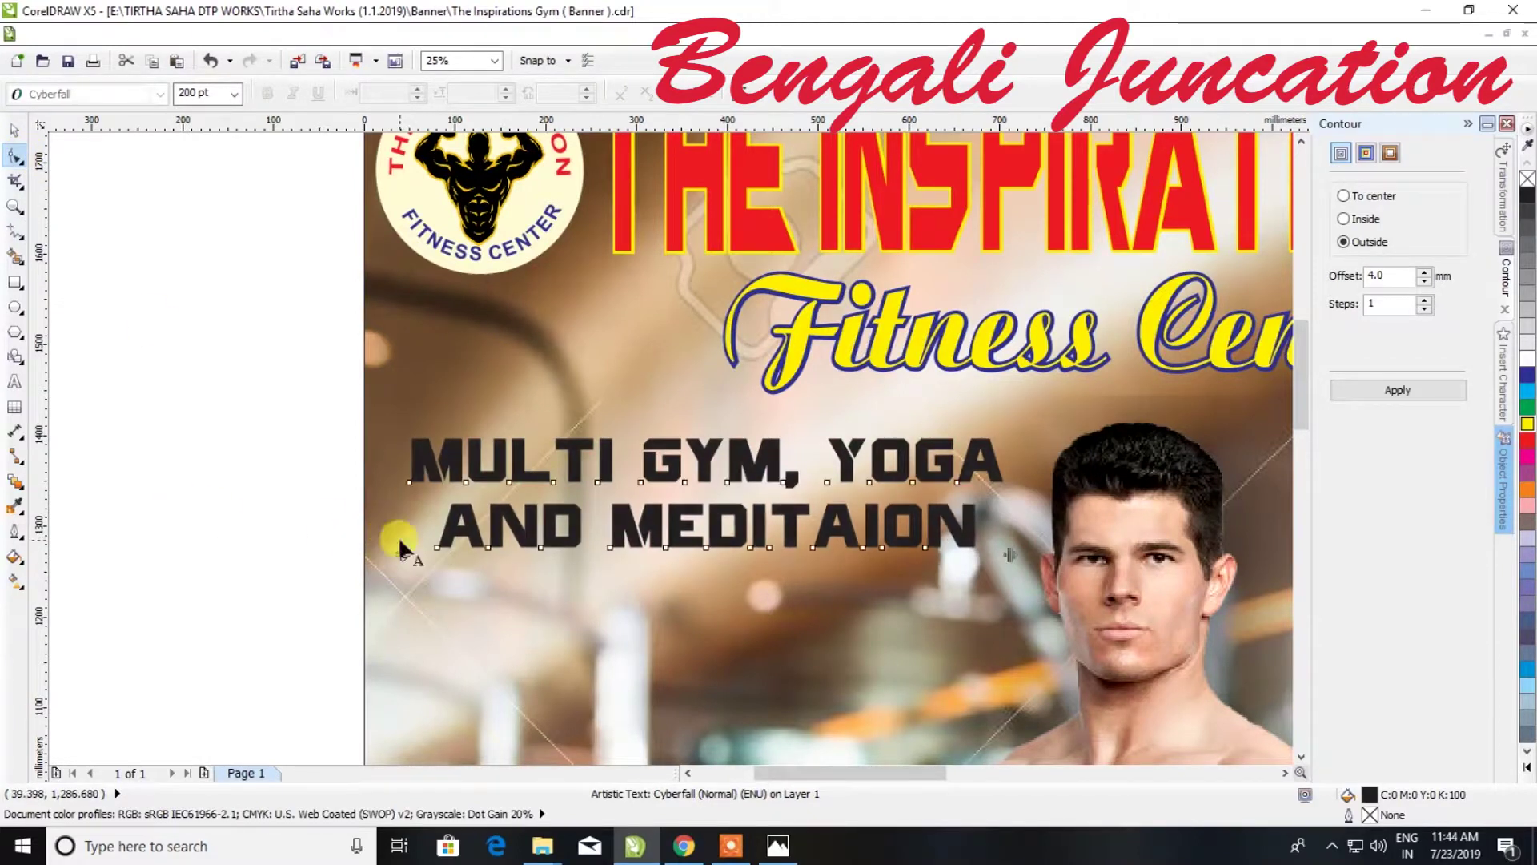
# Enlarge the two-line Multi Gym text to about 726 mm wide and 162 mm high, filling the space beside the man's head
pyautogui.click(19, 133)
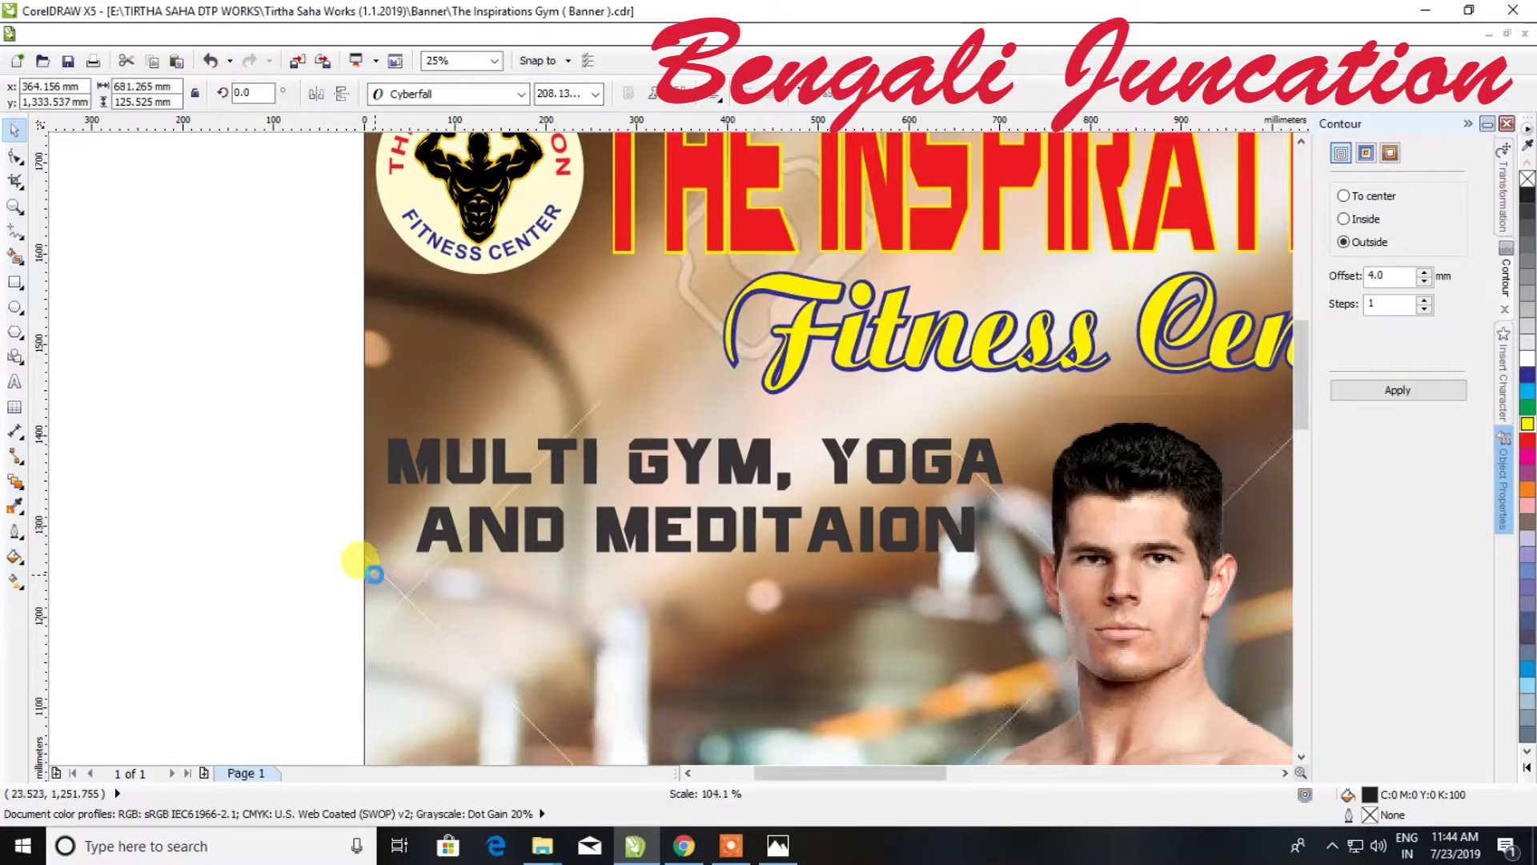
pyautogui.moveTo(995, 549); pyautogui.dragTo(1051, 566)
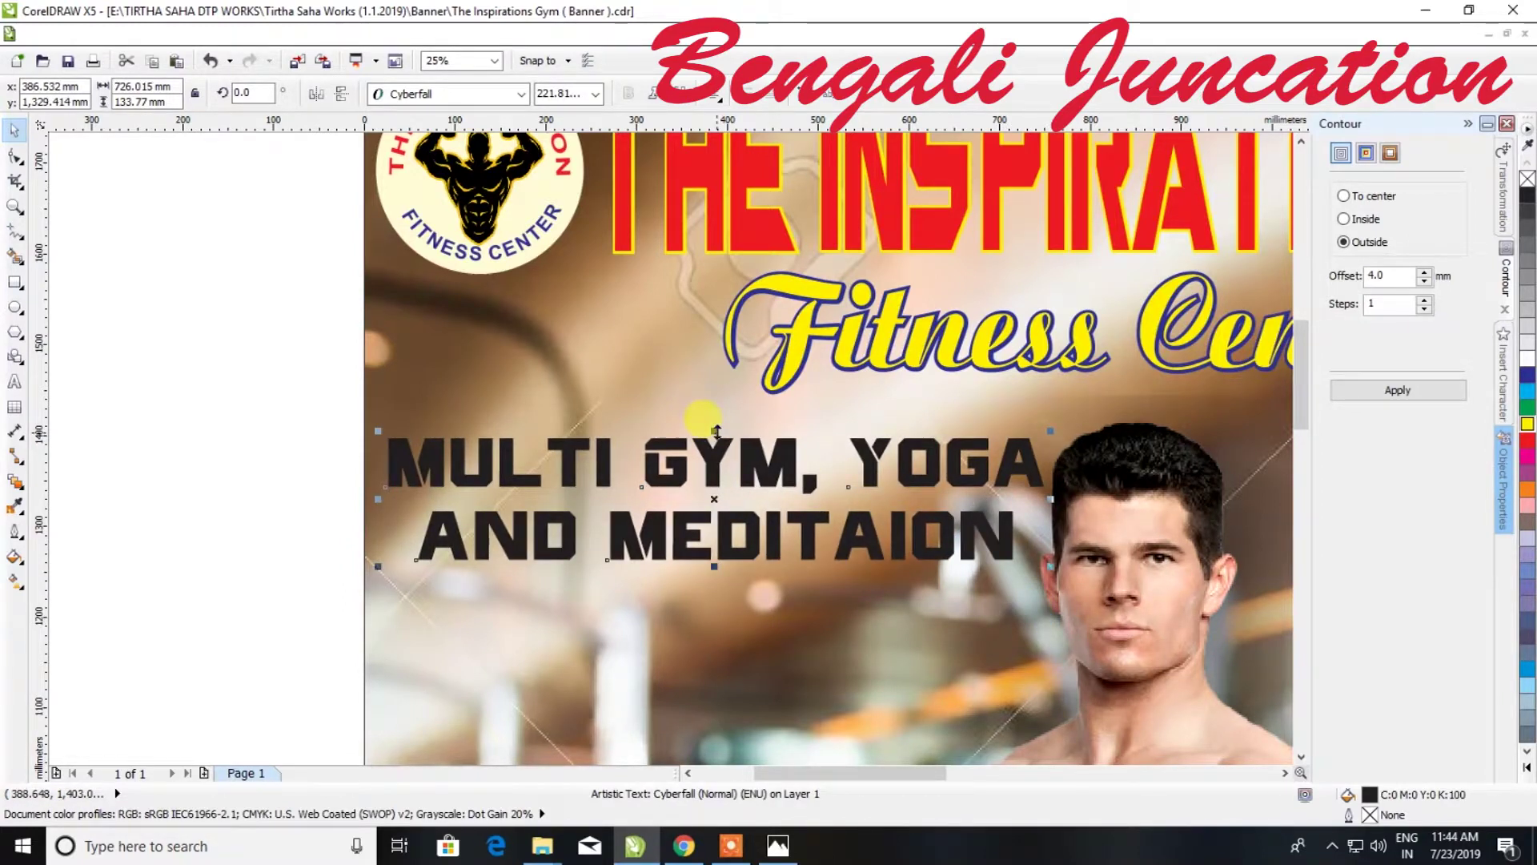
pyautogui.moveTo(716, 431); pyautogui.dragTo(705, 405)
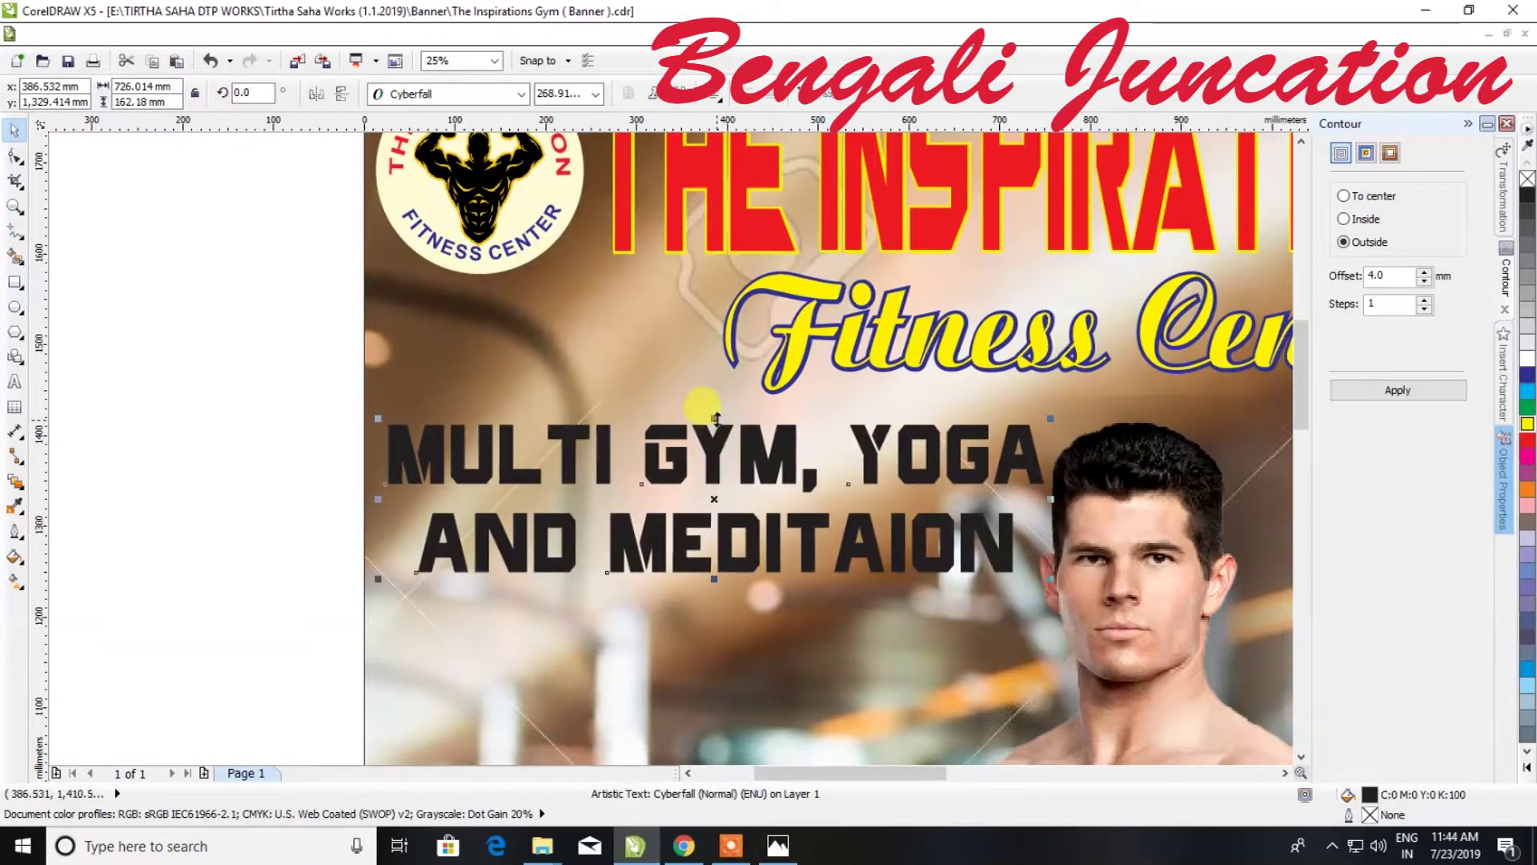
# Fill the Multi Gym text purple and give it a one-step 4.0 mm outside contour in yellow
pyautogui.scroll(-3, 558, 418)
pyautogui.scroll(1, 619, 446)
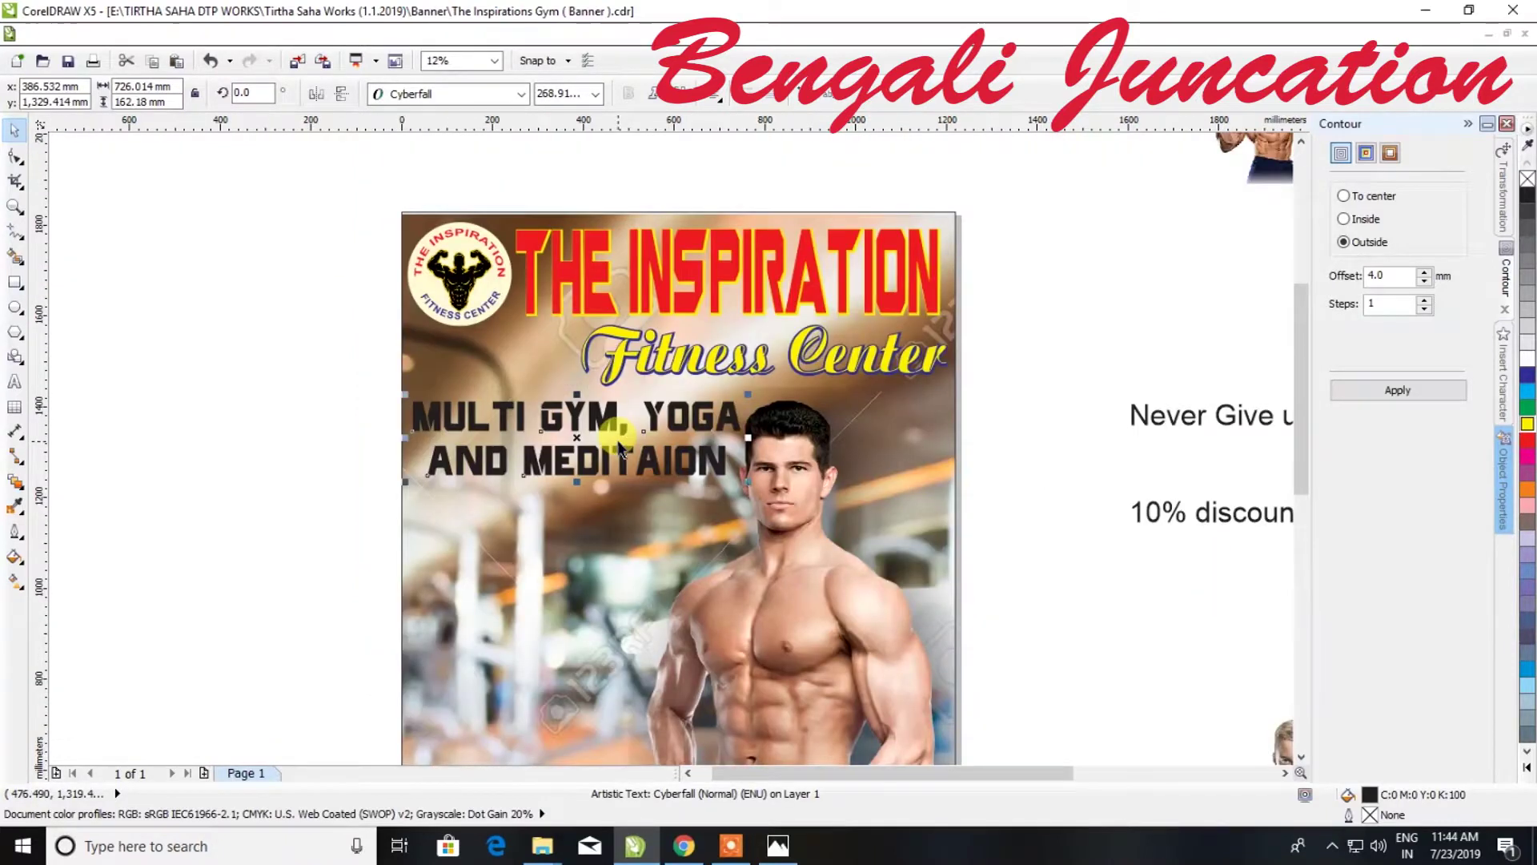
pyautogui.scroll(1, 616, 445)
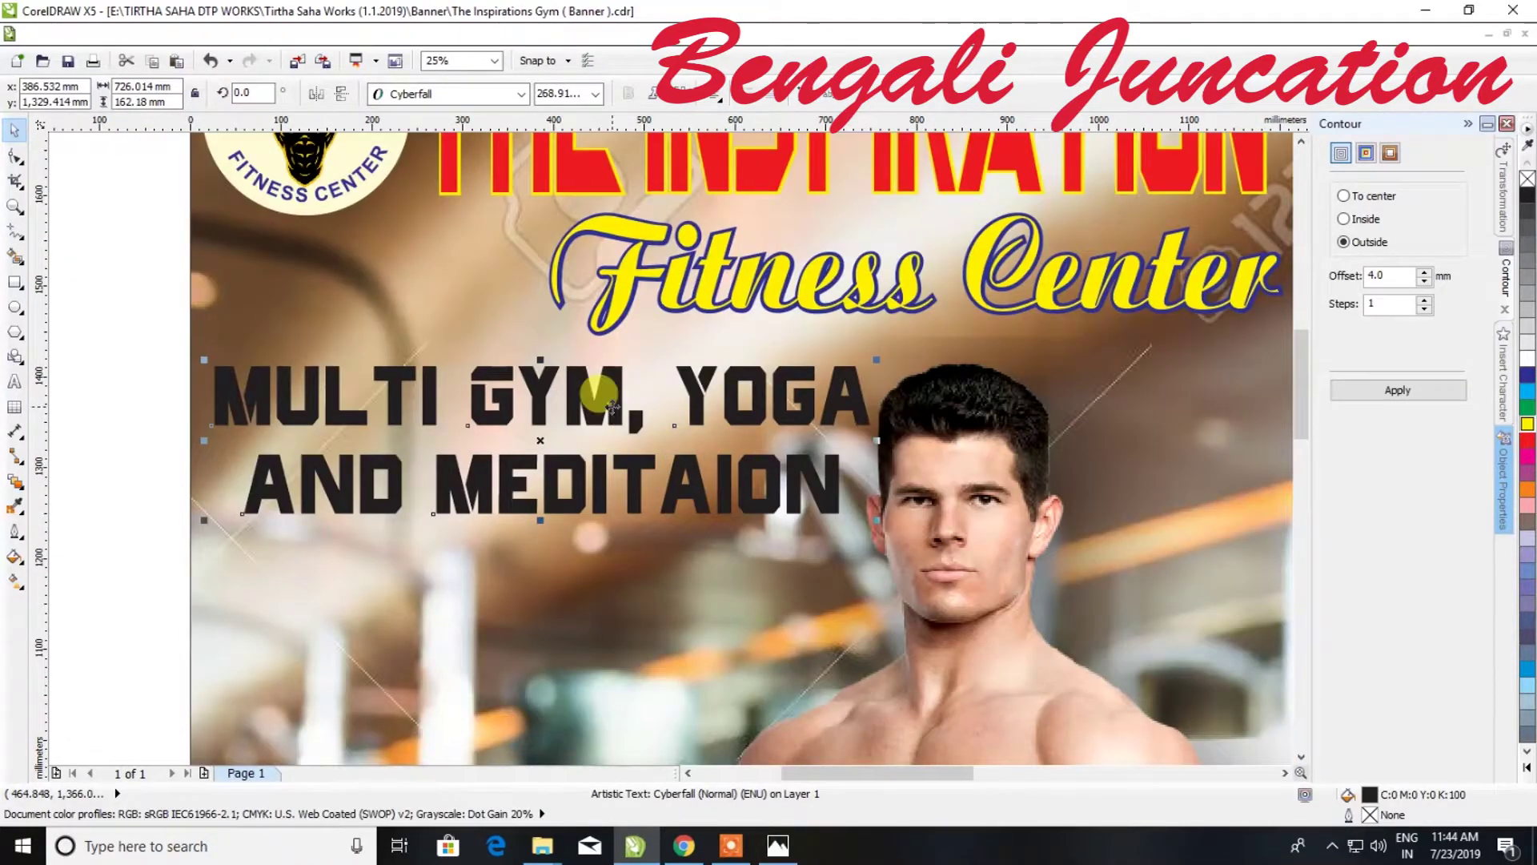
pyautogui.click(1527, 767)
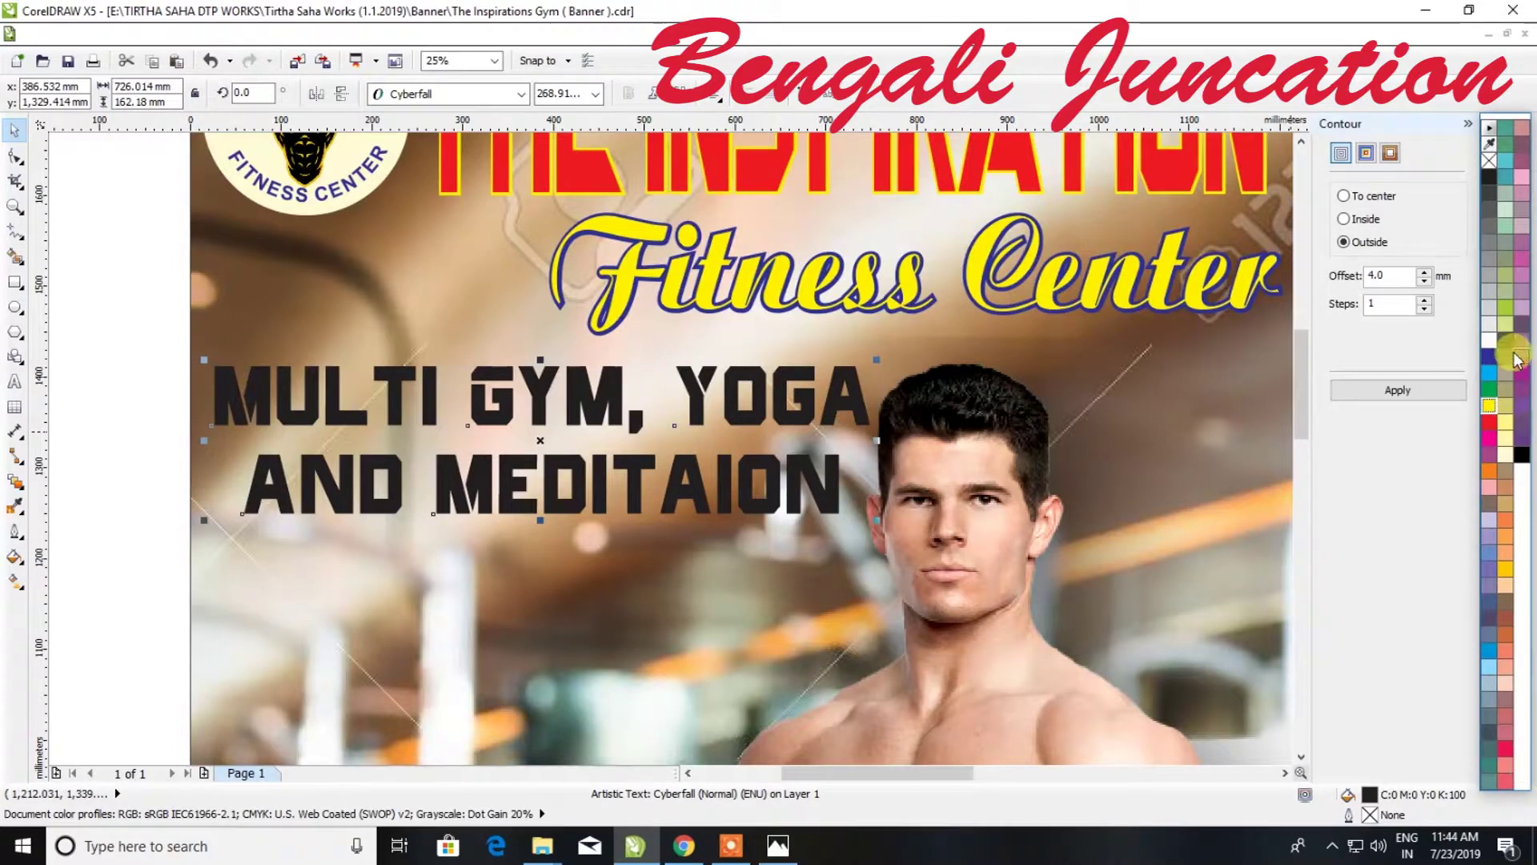
pyautogui.click(1521, 374)
pyautogui.click(1403, 388)
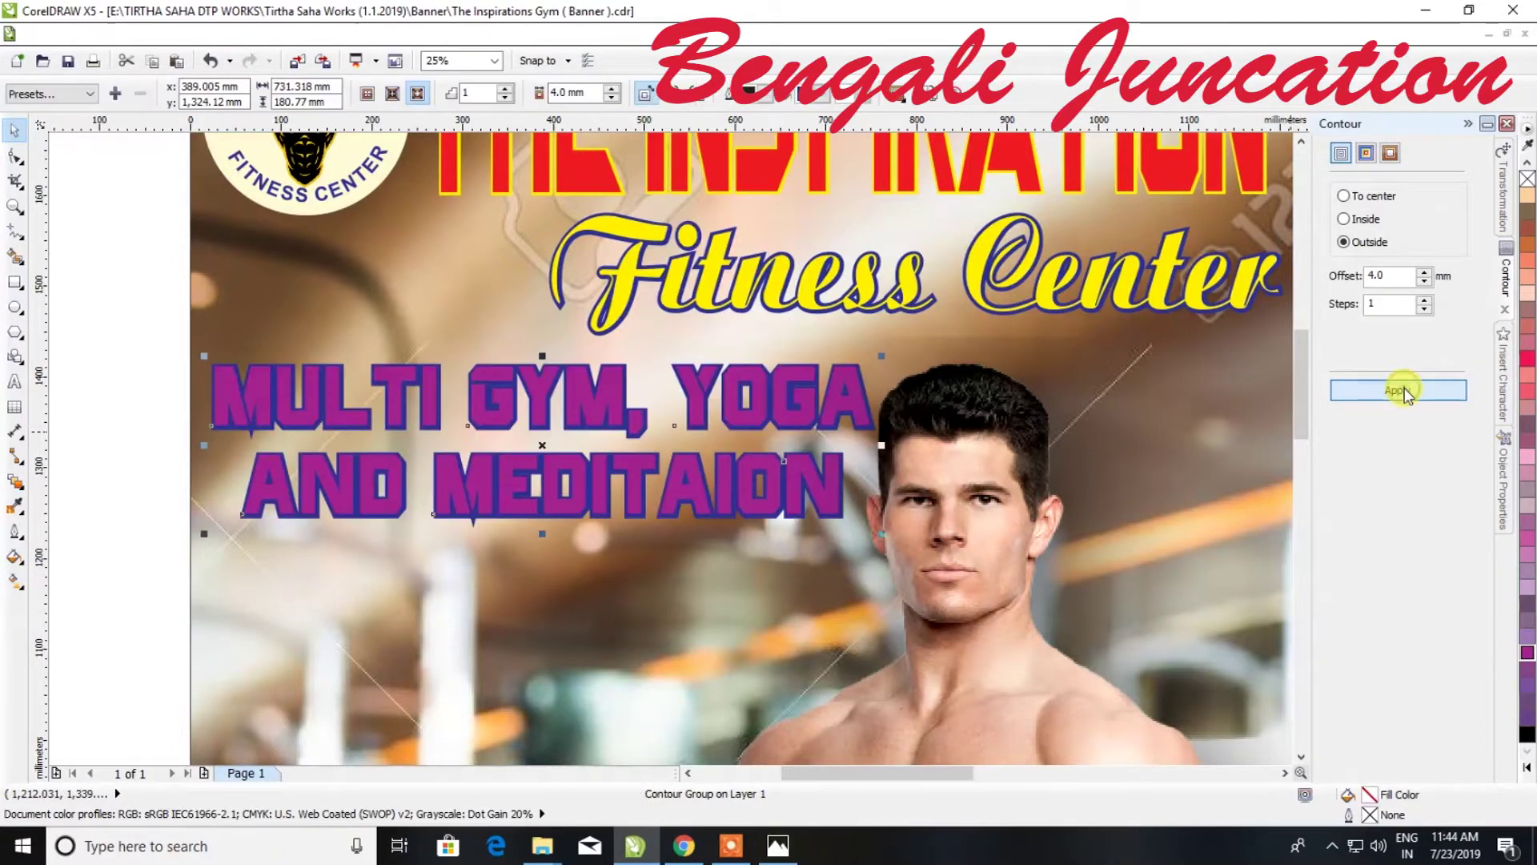
pyautogui.click(817, 93)
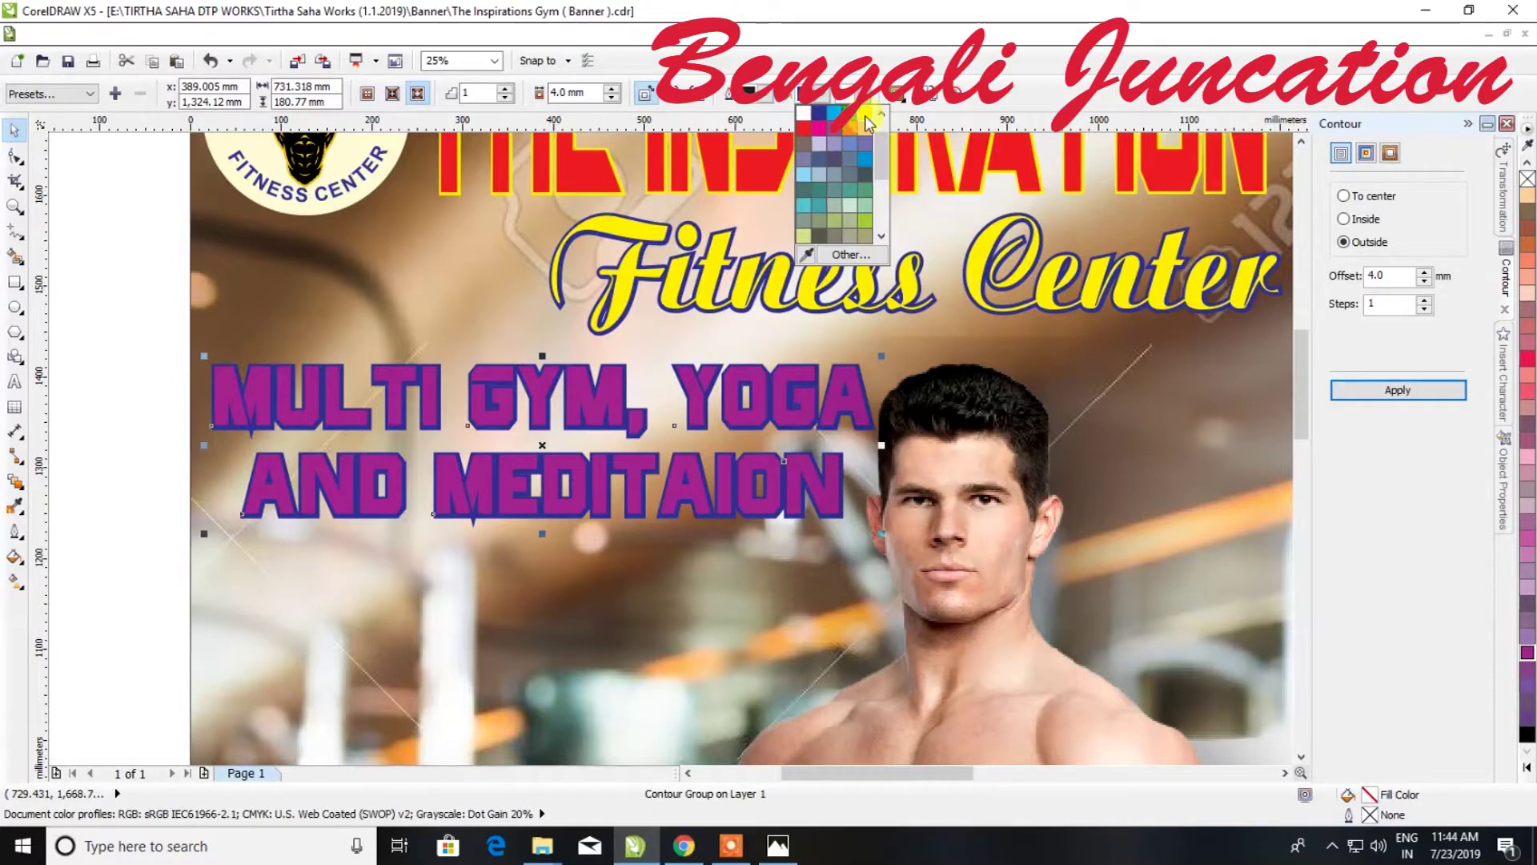
pyautogui.click(865, 116)
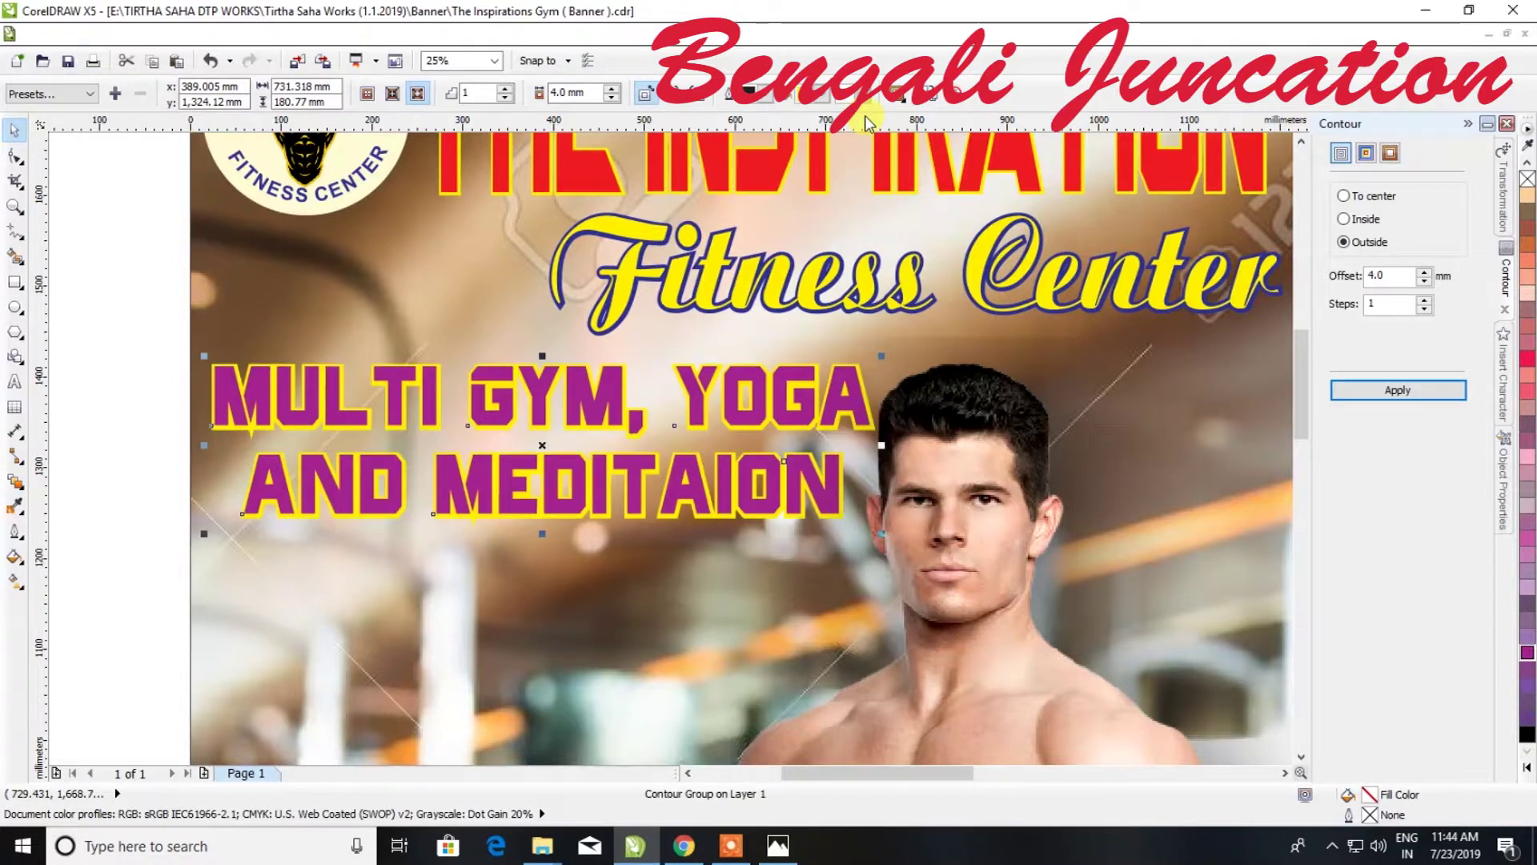
# Try a red fill on the contoured Multi Gym text and settle on green
pyautogui.click(1527, 771)
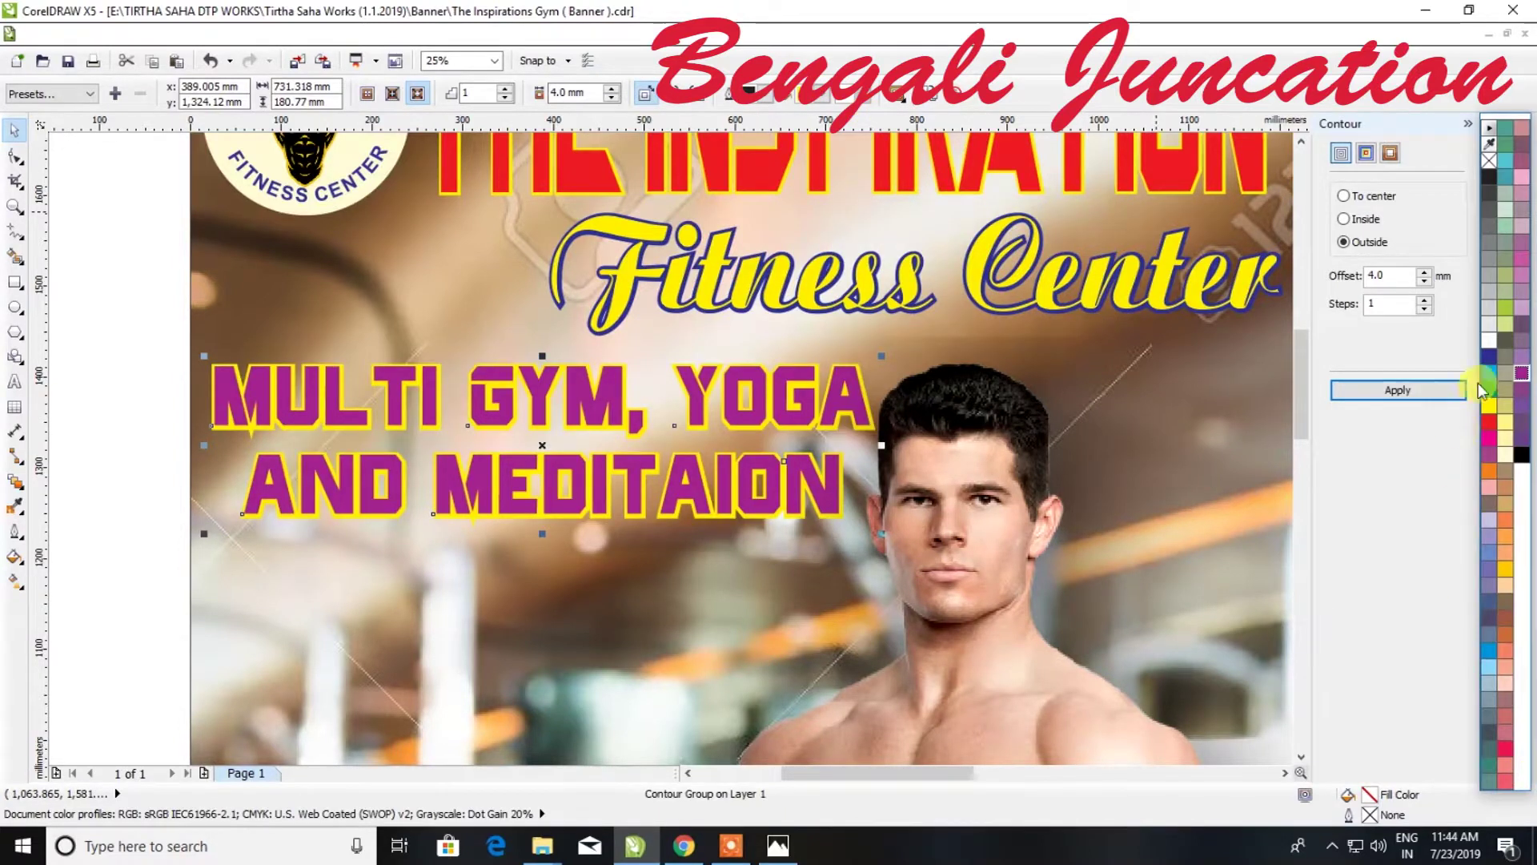
pyautogui.click(1490, 376)
pyautogui.click(1487, 426)
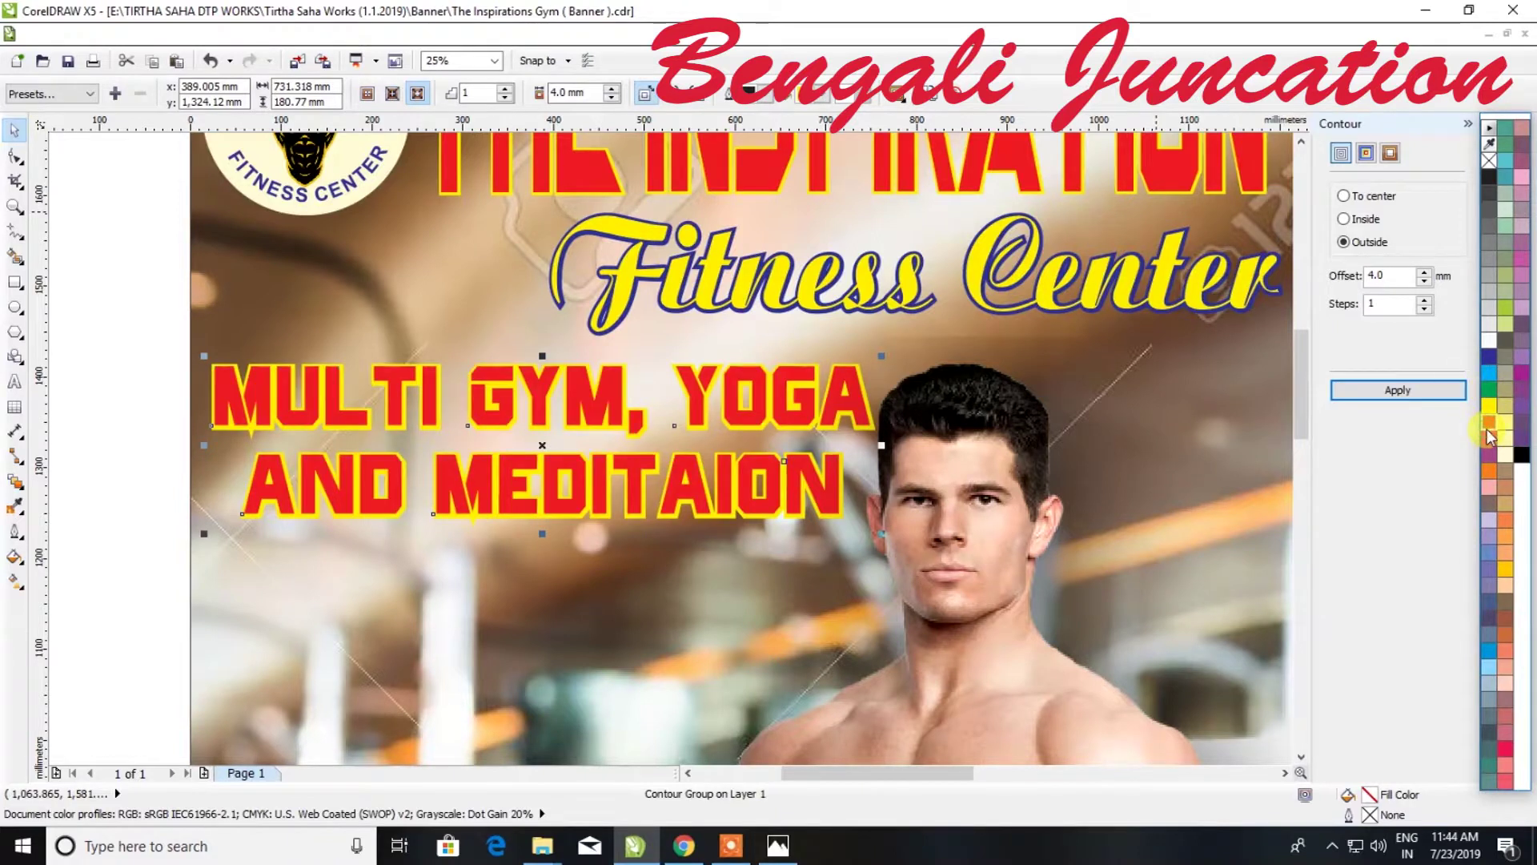
pyautogui.click(1489, 358)
pyautogui.click(1490, 388)
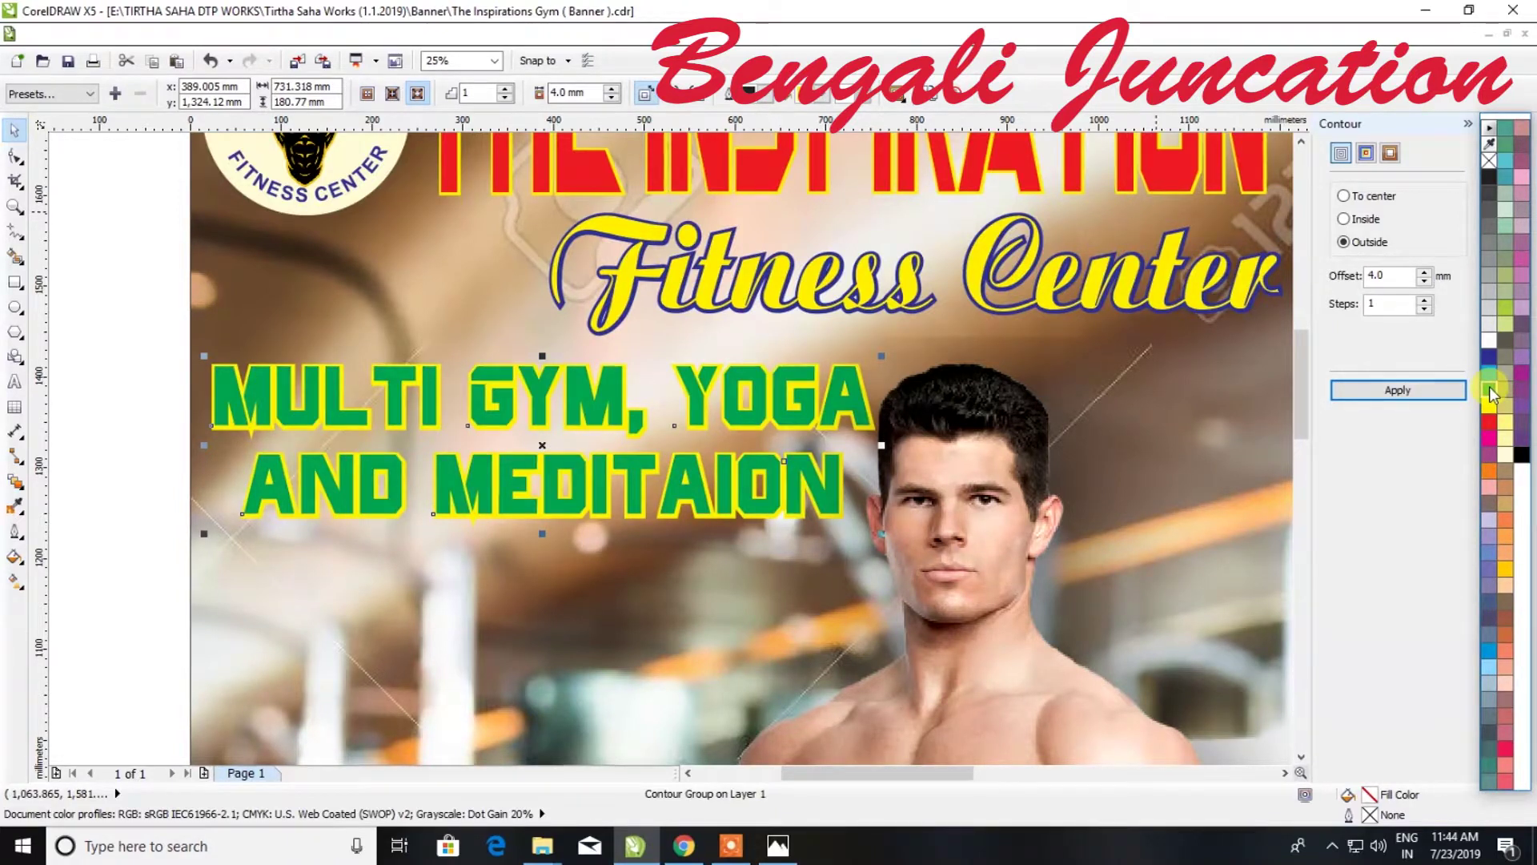
# Shift the contoured Multi Gym text slightly left and down to fit between the banner edge and the man's head
pyautogui.scroll(-3, 993, 412)
pyautogui.scroll(3, 849, 441)
pyautogui.scroll(1, 848, 441)
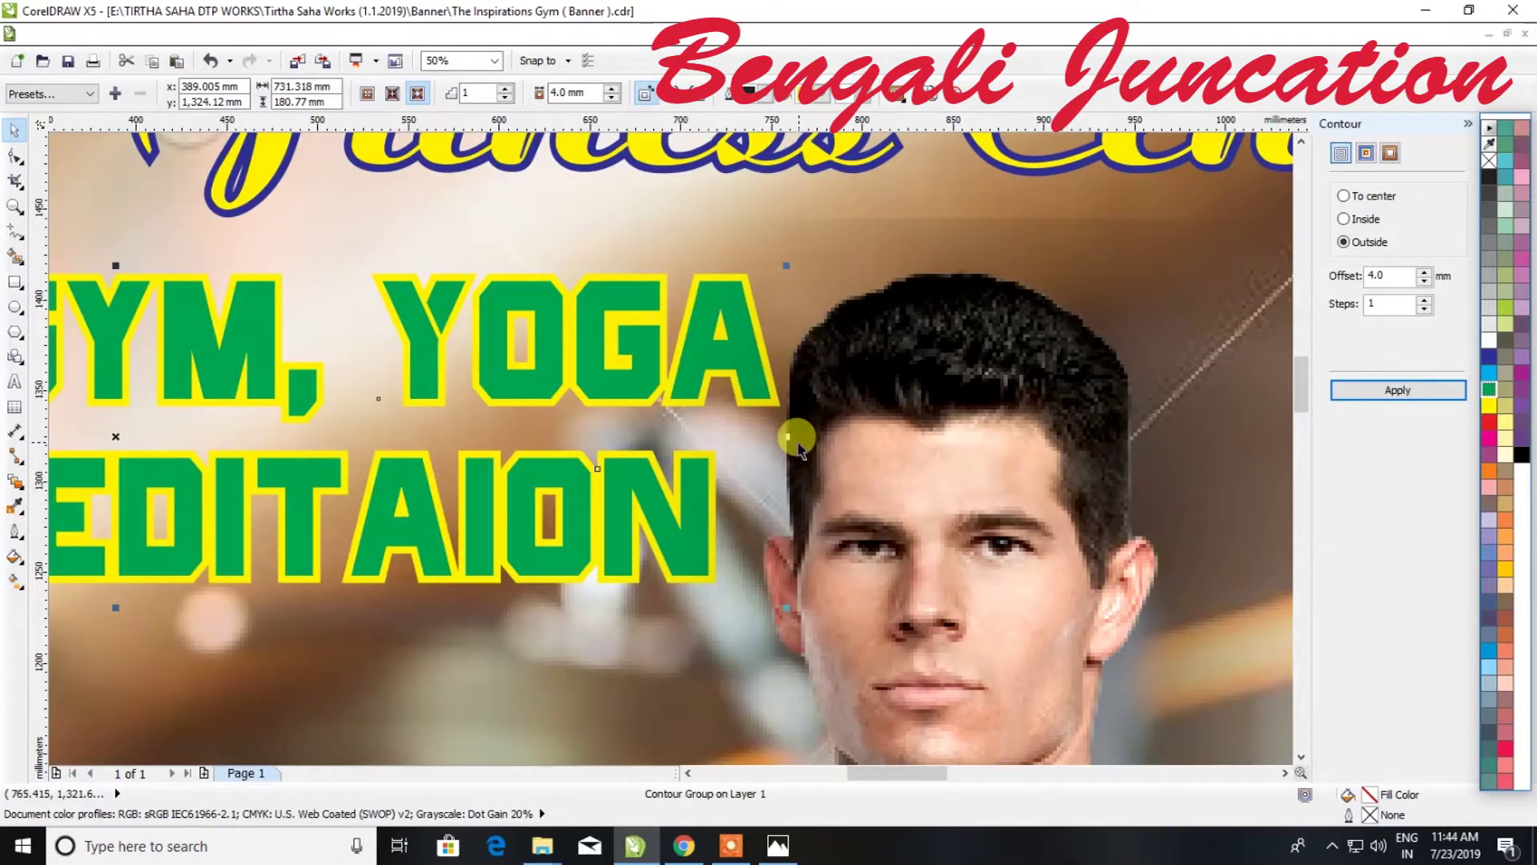
pyautogui.scroll(-4, 797, 439)
pyautogui.scroll(5, 669, 437)
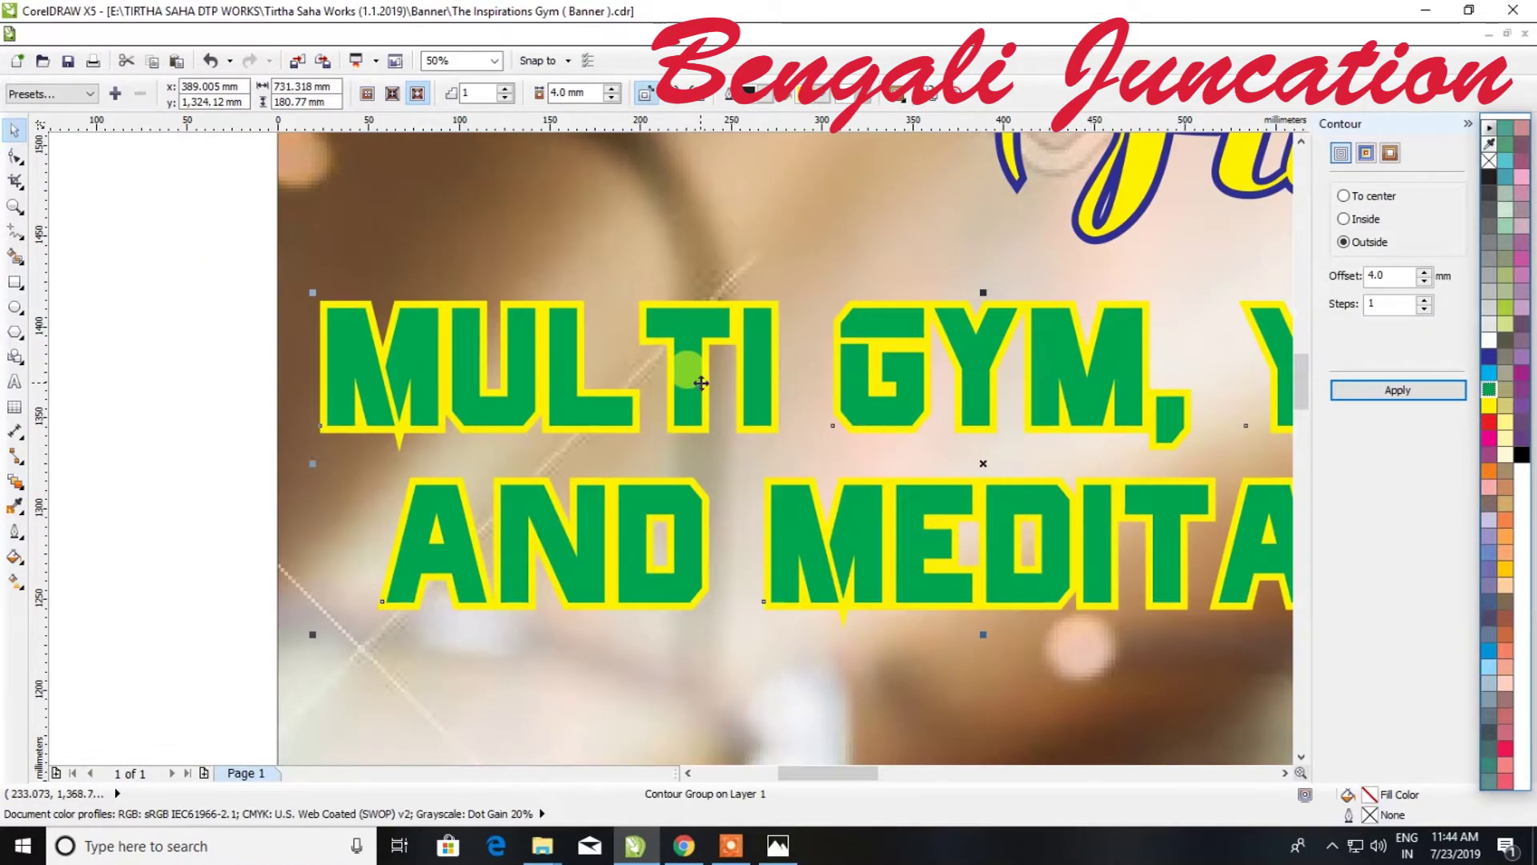
pyautogui.scroll(-4, 695, 390)
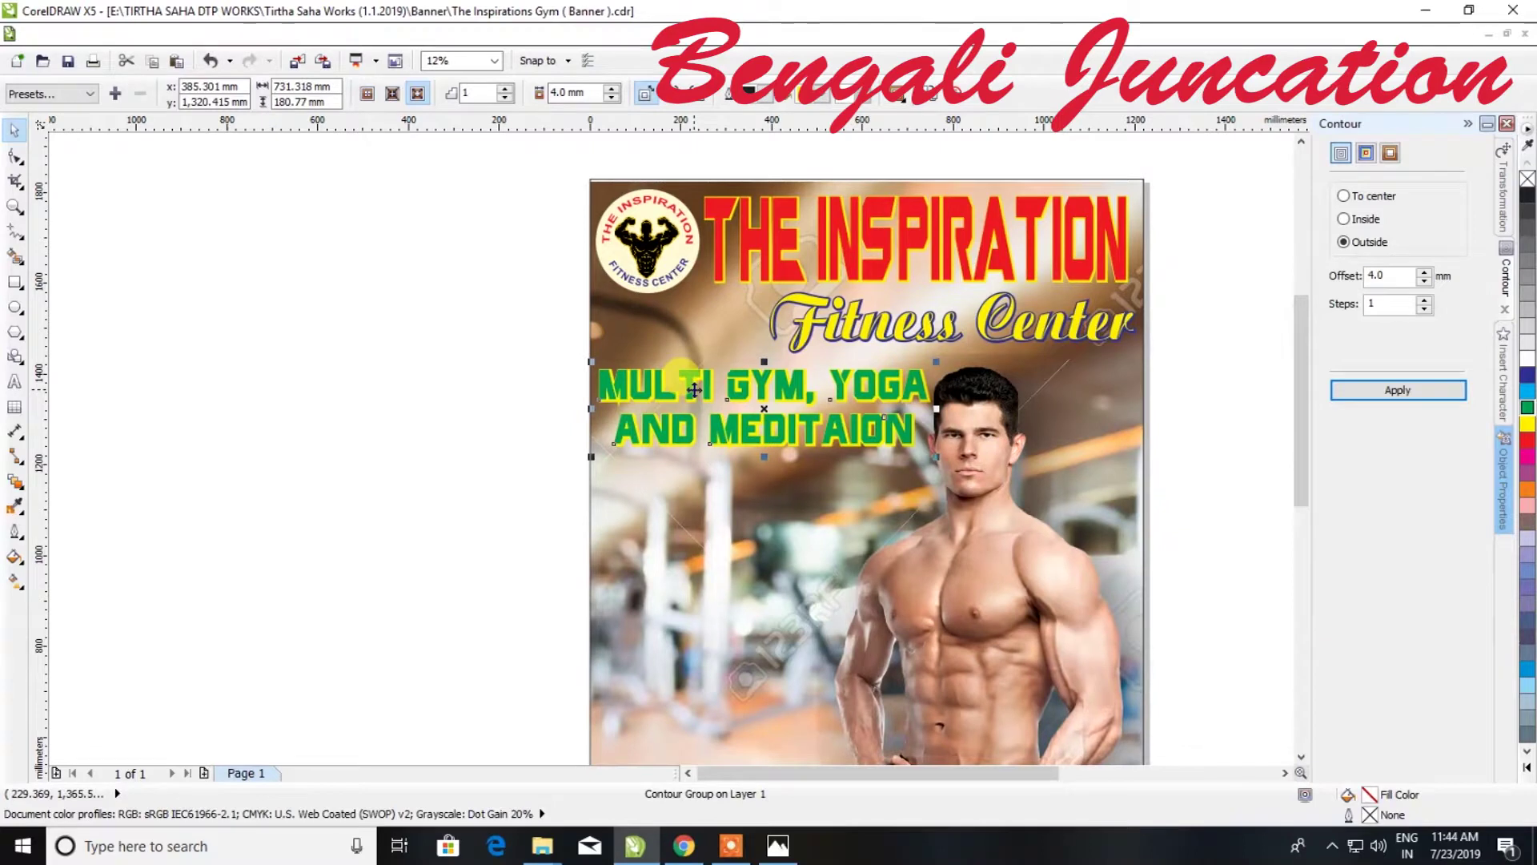
# Stretch the Fitness Center text downward to a height of about 145 mm and save the document
pyautogui.scroll(4, 949, 319)
pyautogui.click(948, 318)
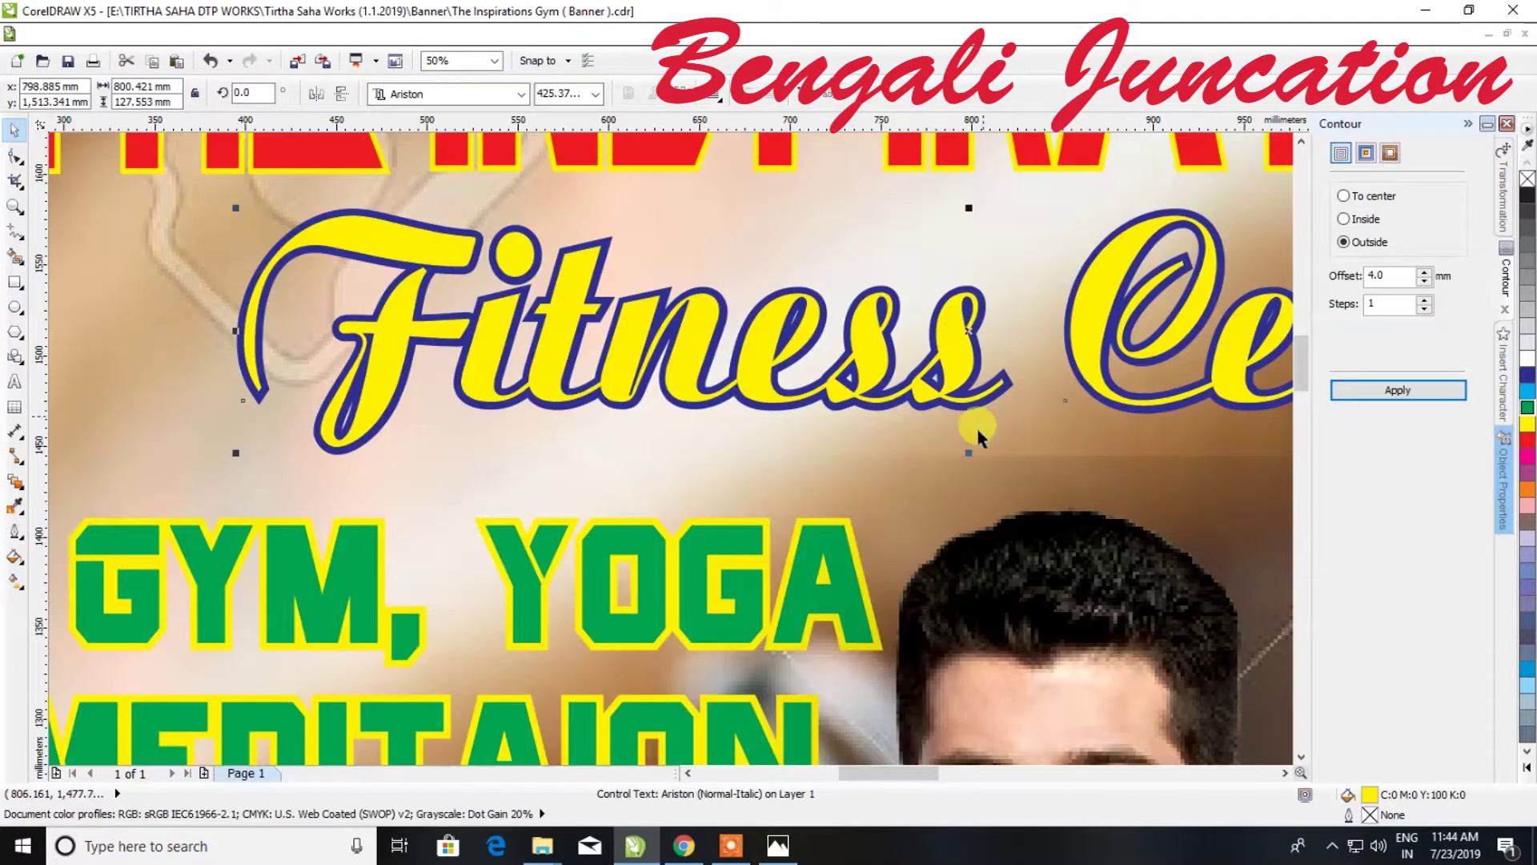
pyautogui.moveTo(971, 453); pyautogui.dragTo(970, 484)
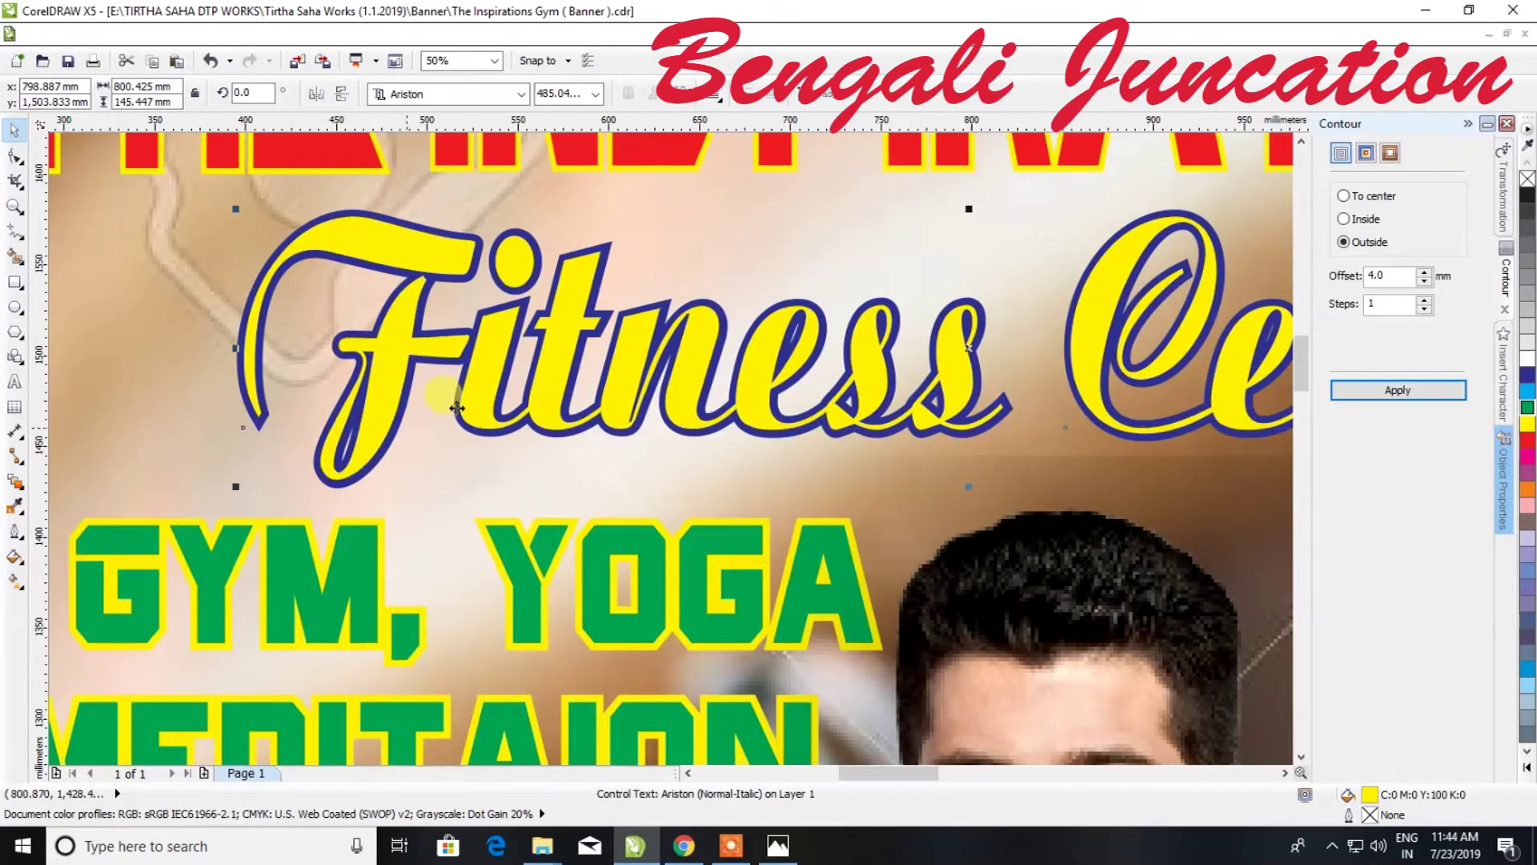
pyautogui.scroll(-6, 543, 385)
pyautogui.click(719, 363)
pyautogui.hotkey('ctrl', 's')
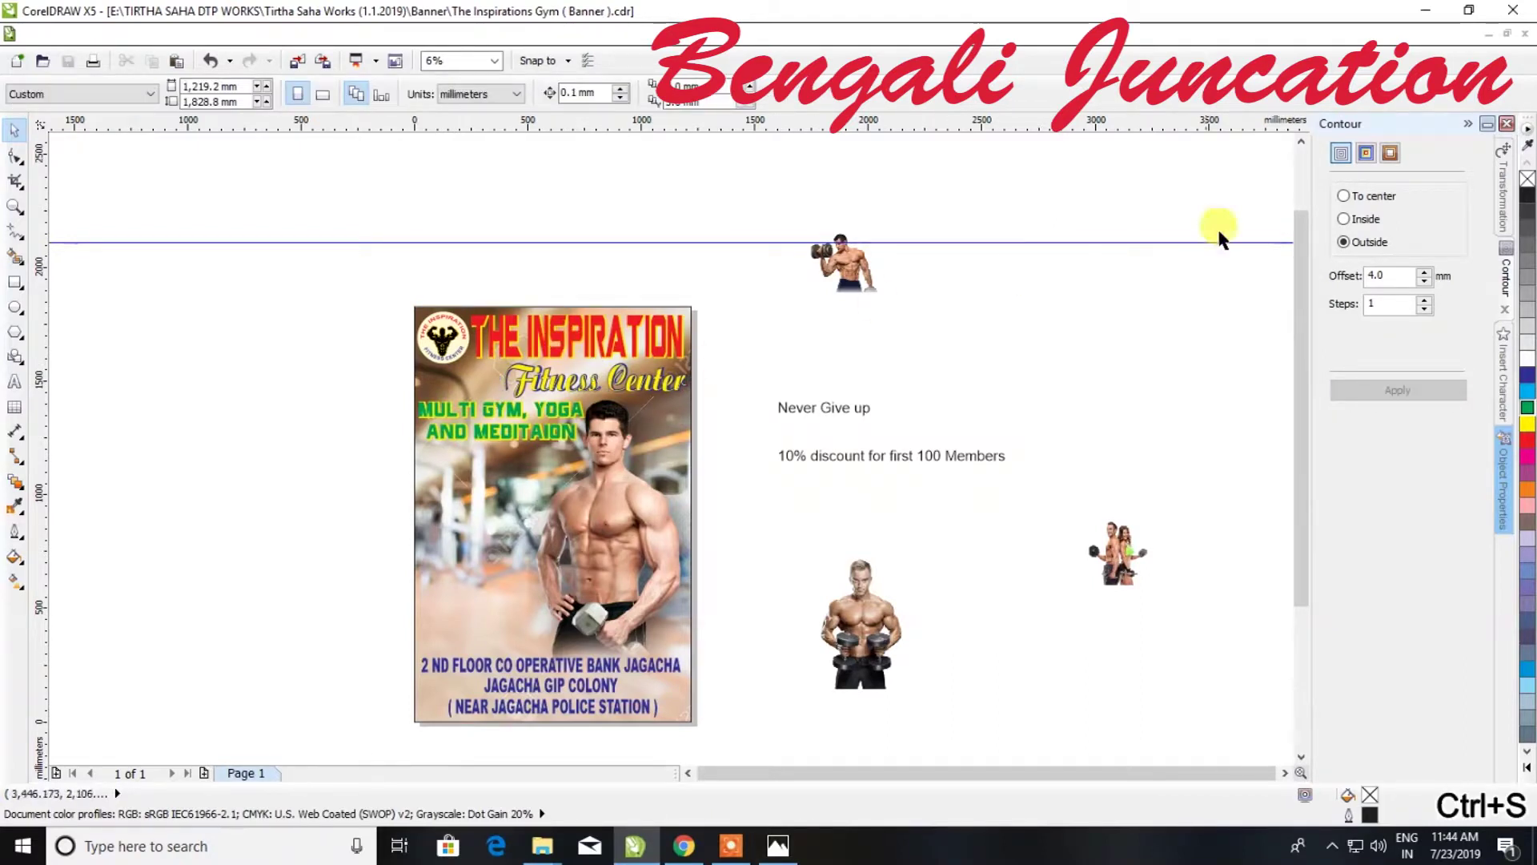
# Try the couple image (body.png) on the banner's left side beside the man, enlarged to about 799 mm wide
pyautogui.click(1468, 126)
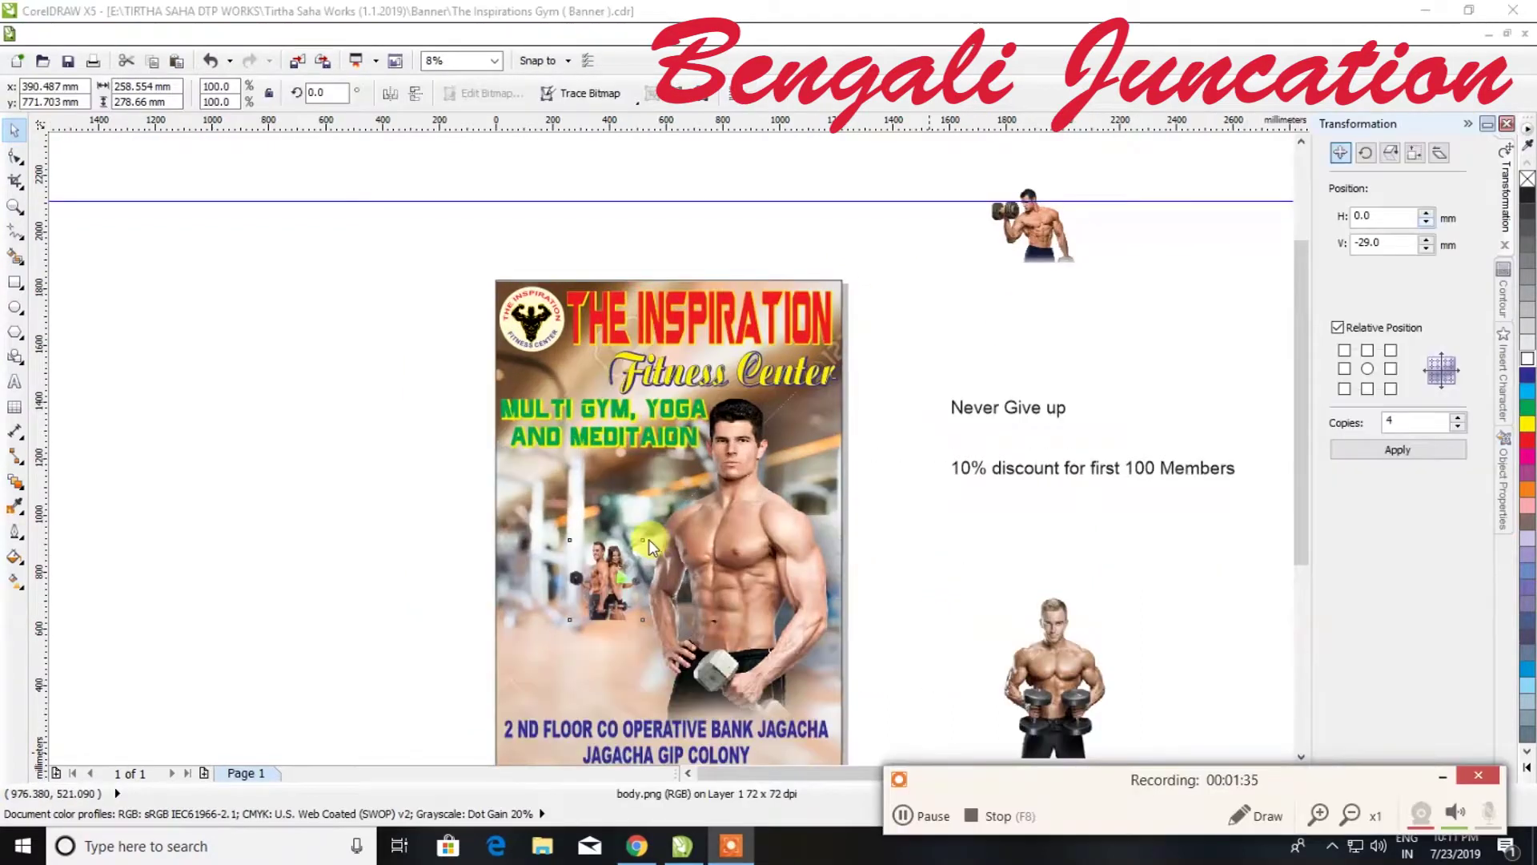
pyautogui.moveTo(624, 570); pyautogui.dragTo(685, 420)
pyautogui.moveTo(636, 484); pyautogui.dragTo(544, 510)
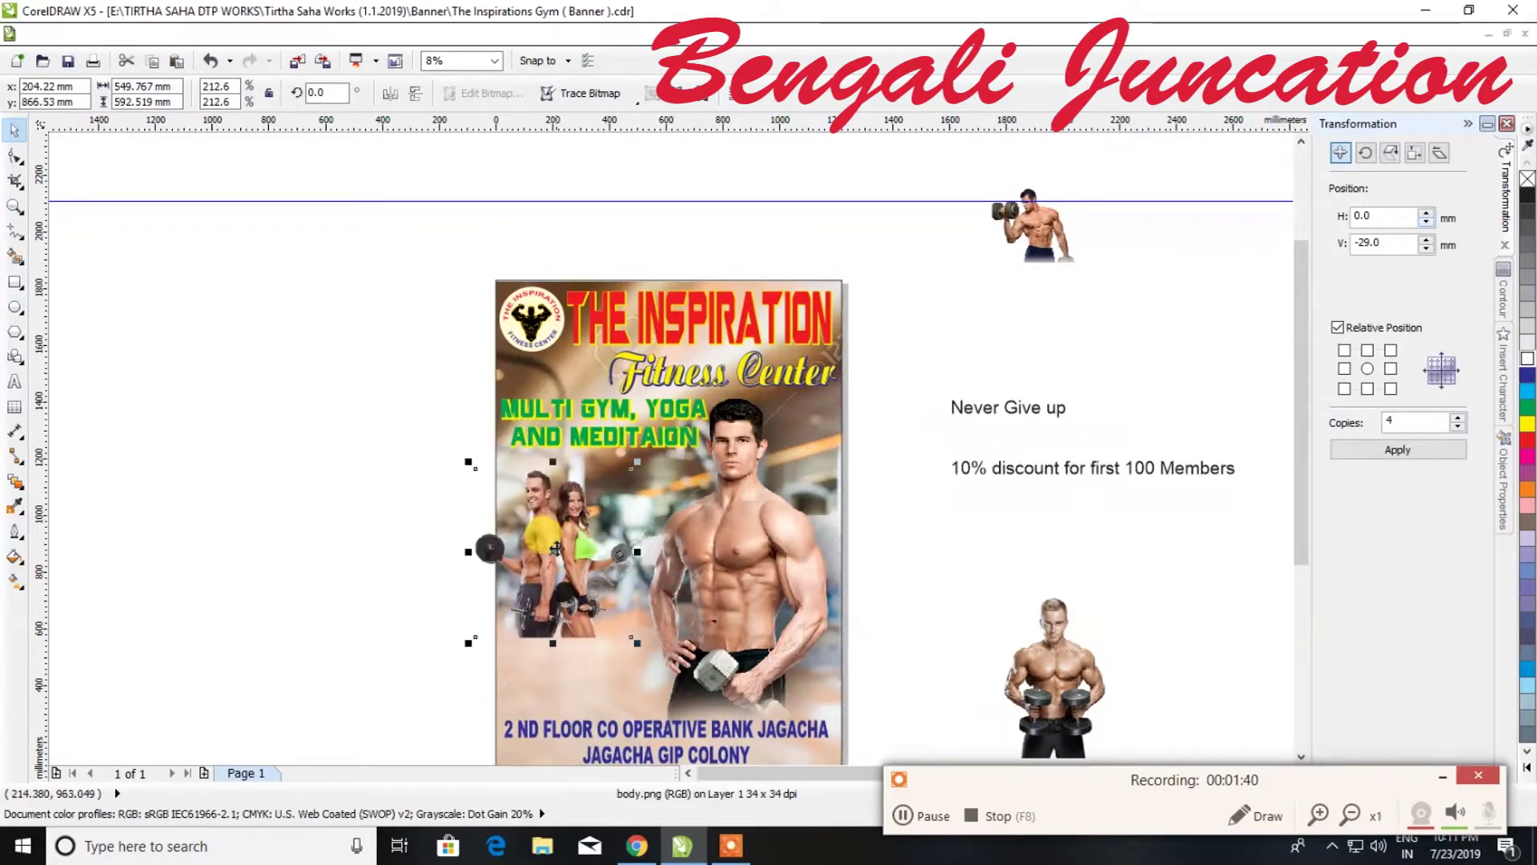
pyautogui.moveTo(638, 640); pyautogui.dragTo(674, 703)
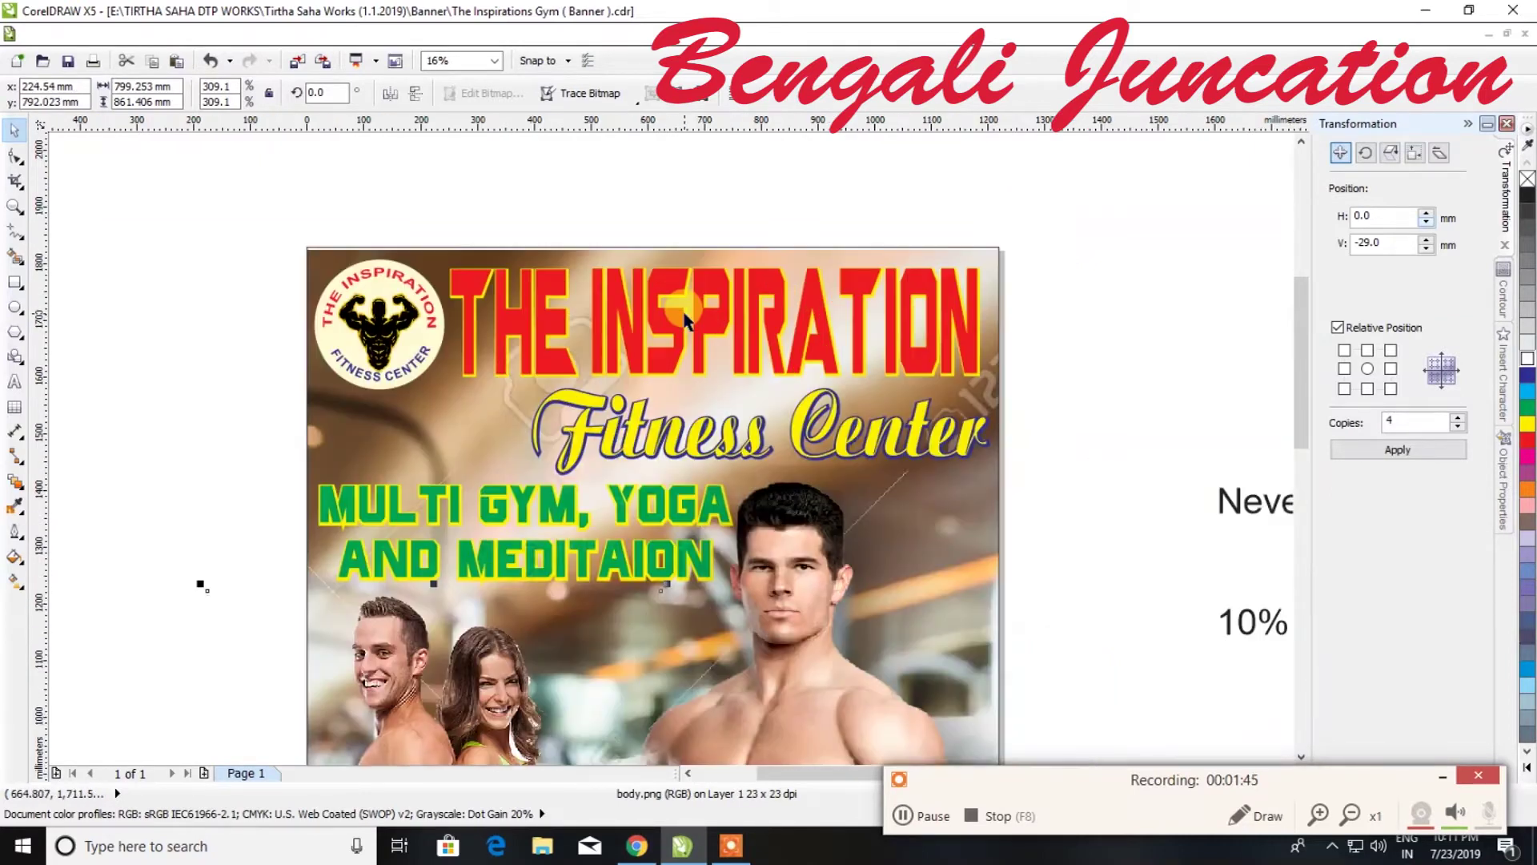
pyautogui.scroll(-2, 685, 318)
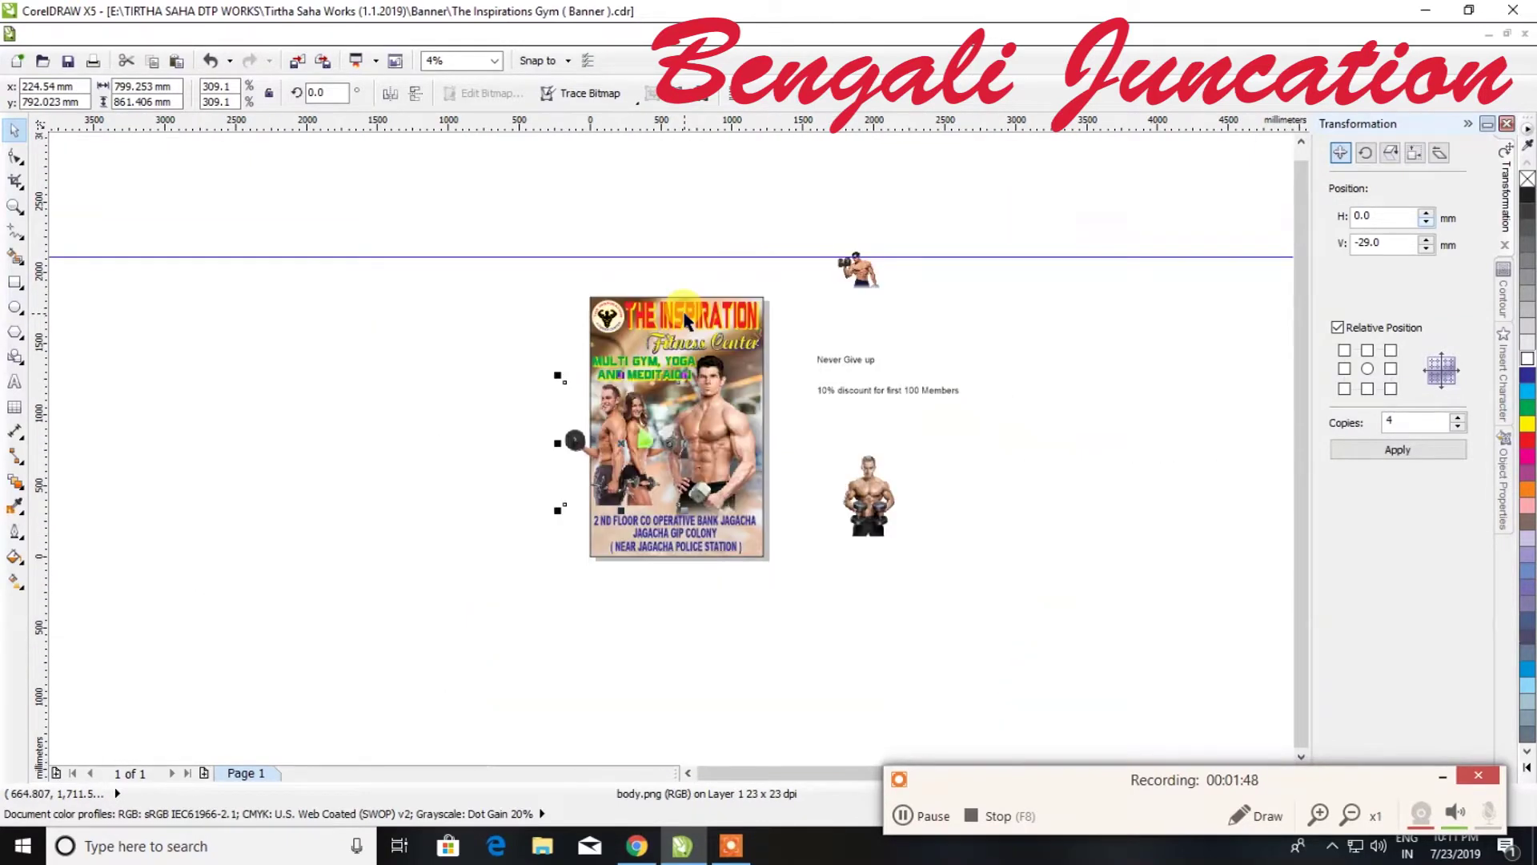
pyautogui.press('Delete')
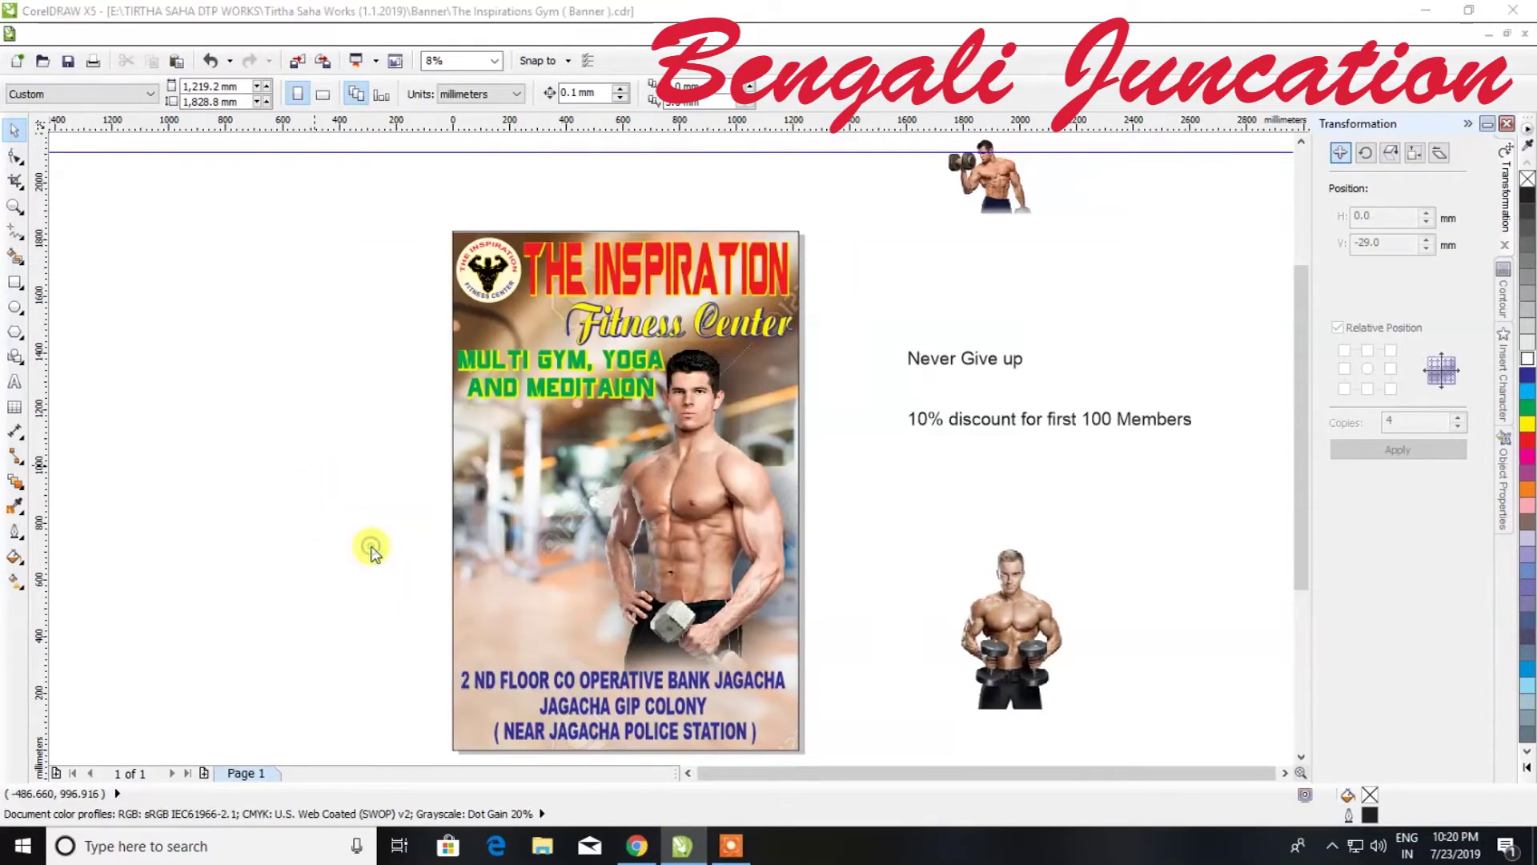
pyautogui.hotkey('ctrl', 'i')
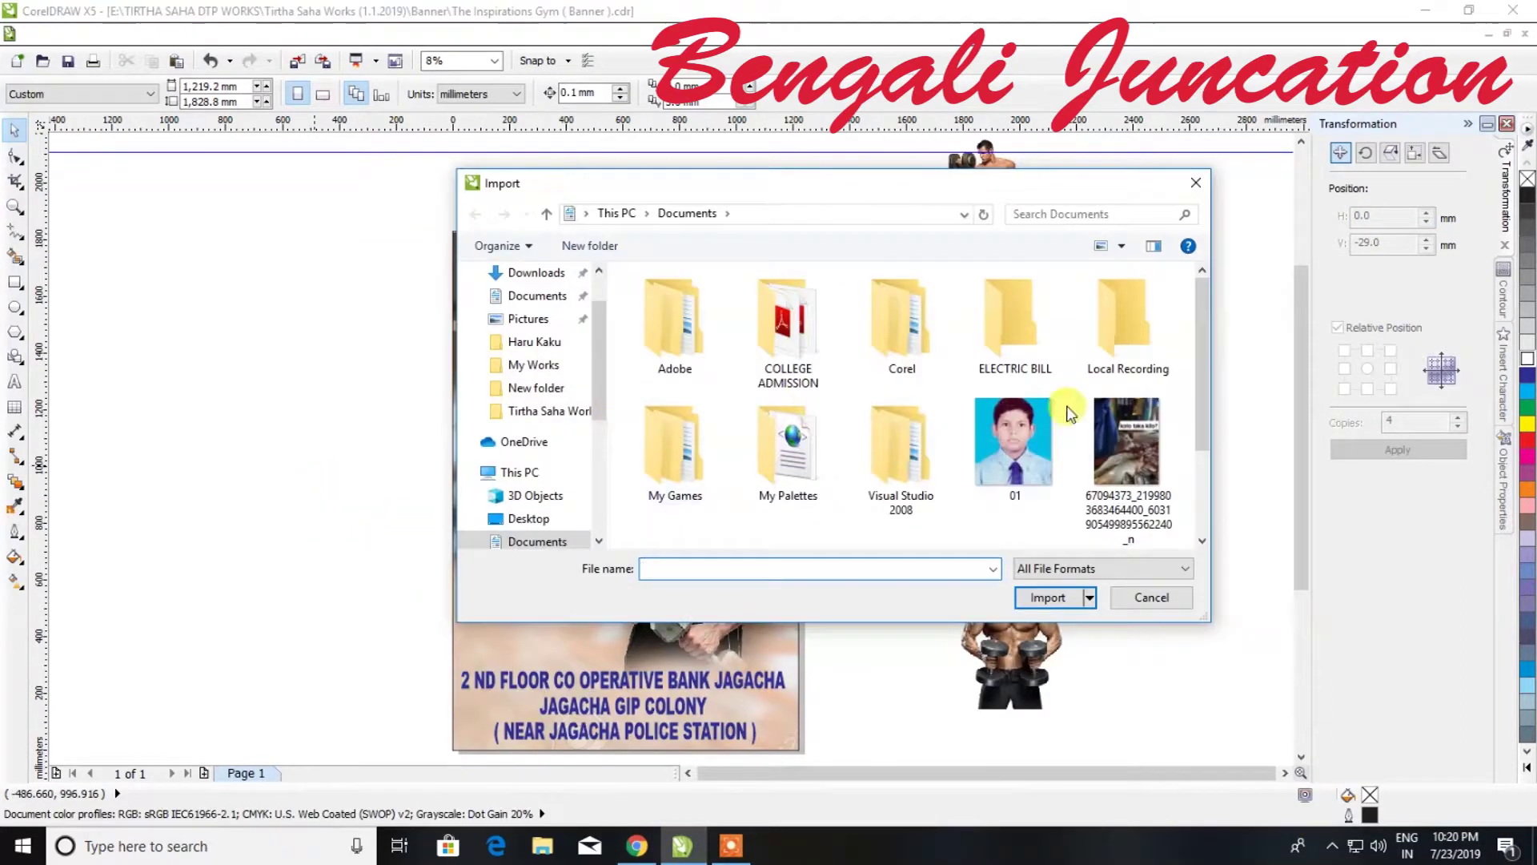
pyautogui.click(534, 273)
pyautogui.click(664, 453)
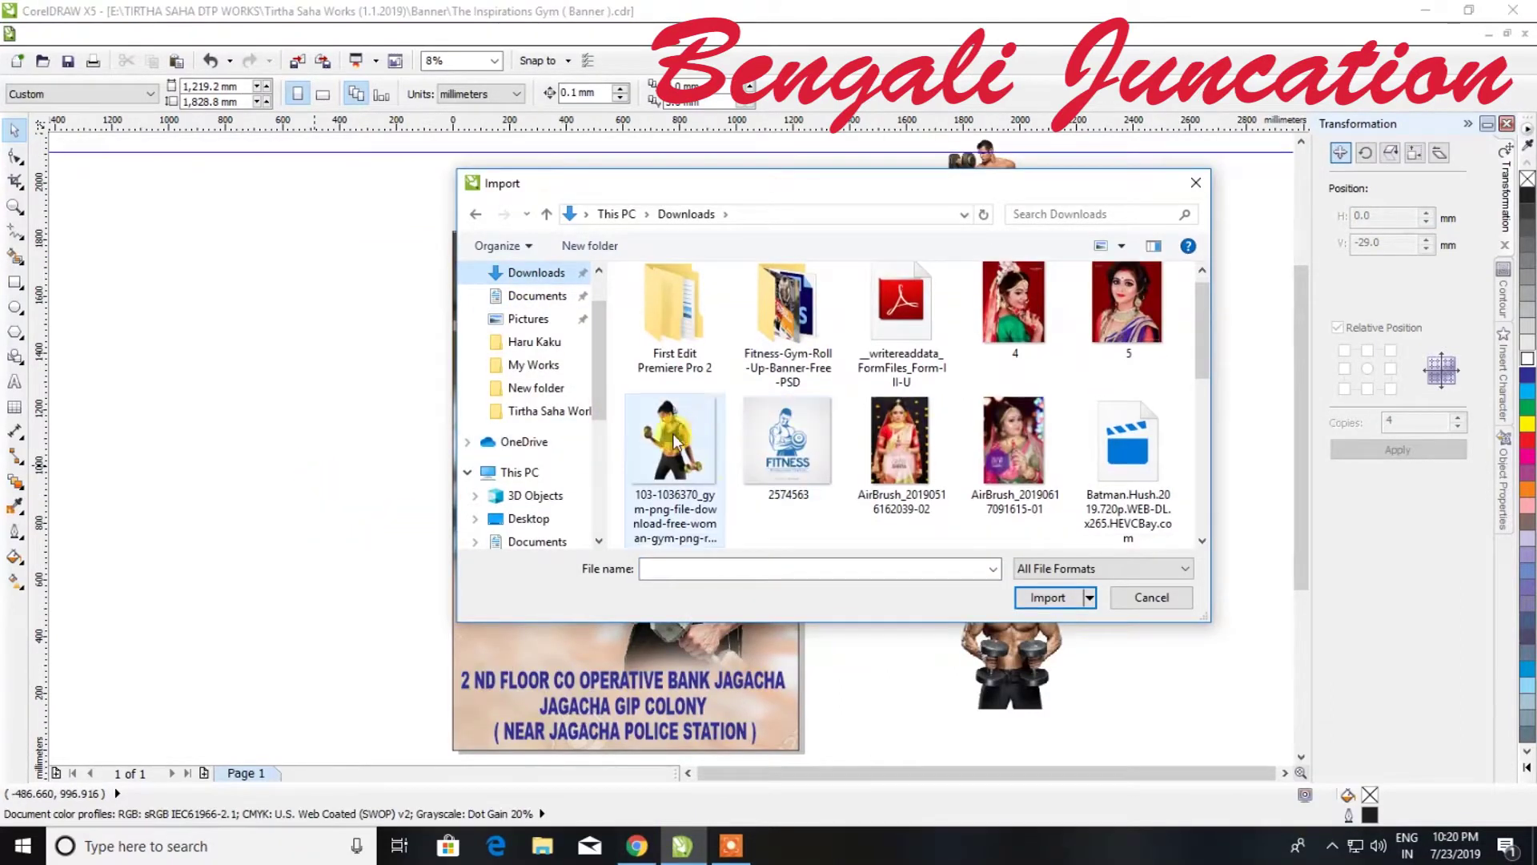
pyautogui.click(1019, 628)
pyautogui.click(506, 415)
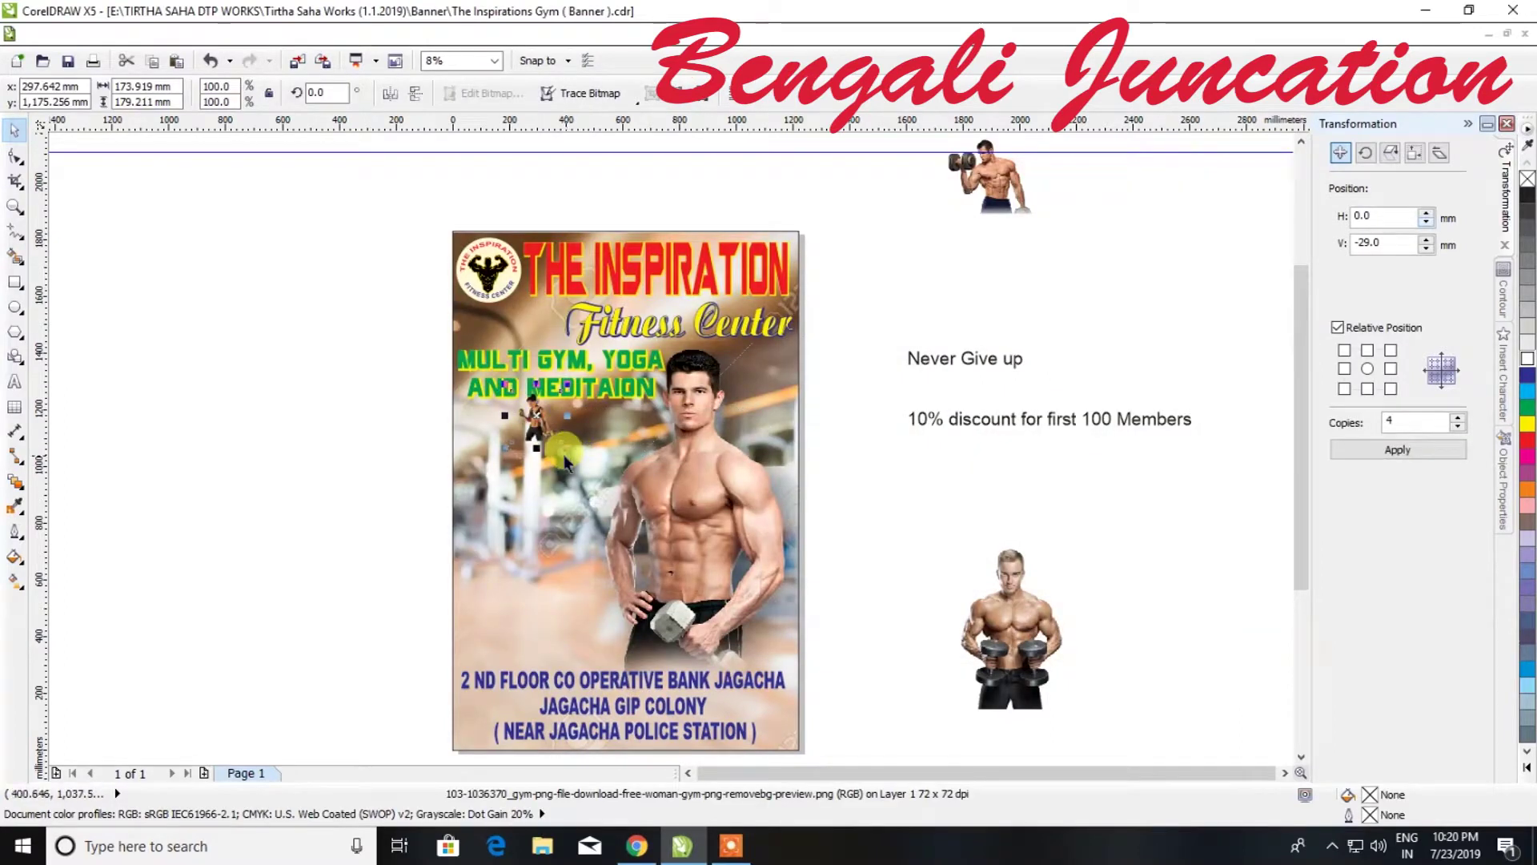
# Enlarge the gym woman image beside the banner and trim its empty edges with the Shape tool to about 856 mm wide
pyautogui.click(623, 520)
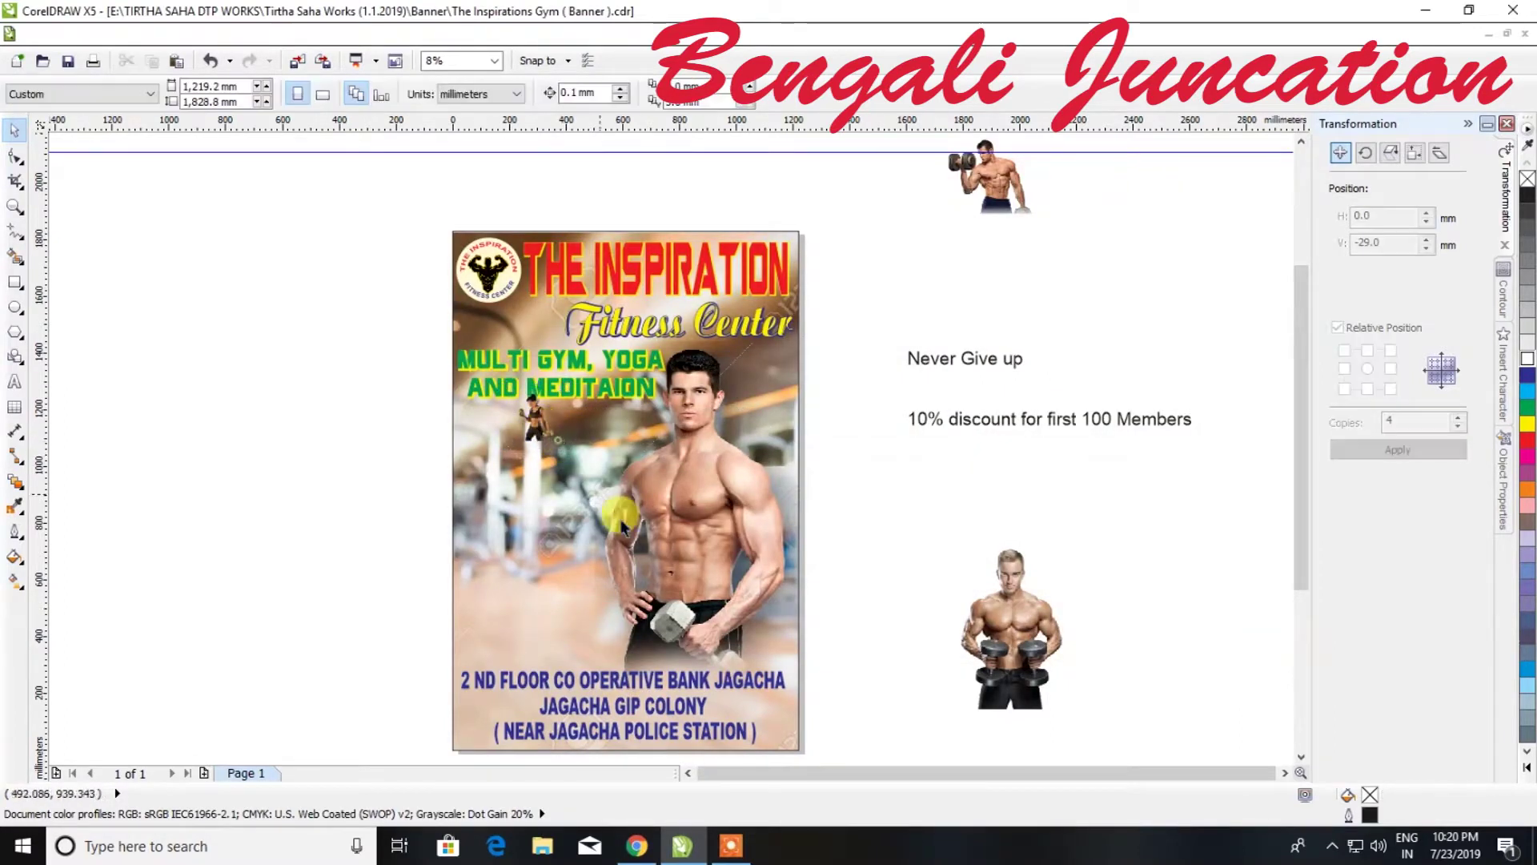
pyautogui.moveTo(535, 416); pyautogui.dragTo(506, 305)
pyautogui.click(15, 156)
pyautogui.moveTo(103, 224); pyautogui.dragTo(209, 653)
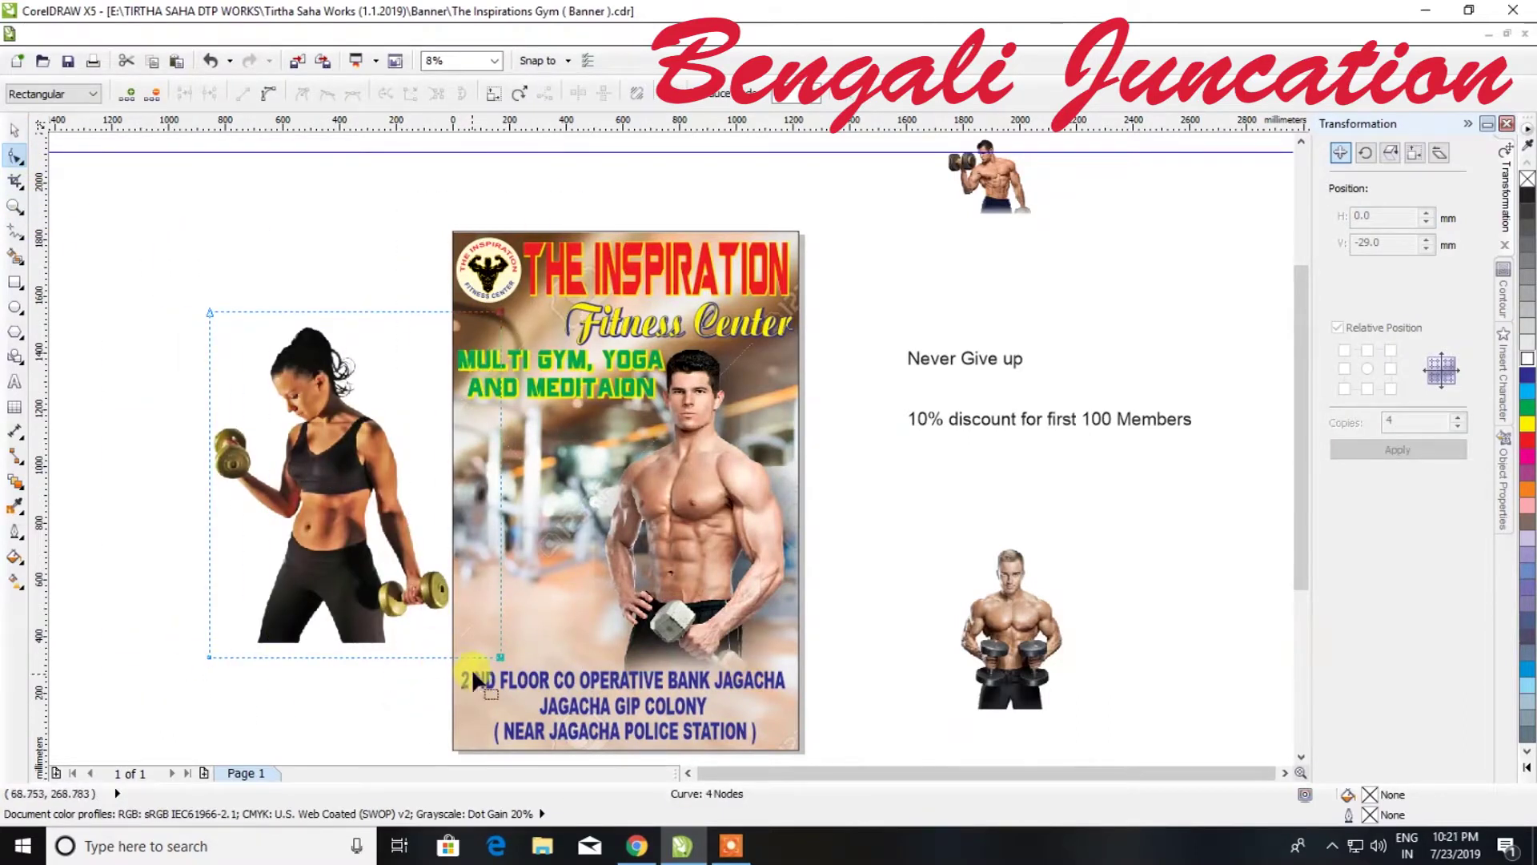
pyautogui.scroll(1, 496, 663)
pyautogui.moveTo(526, 650); pyautogui.dragTo(425, 647)
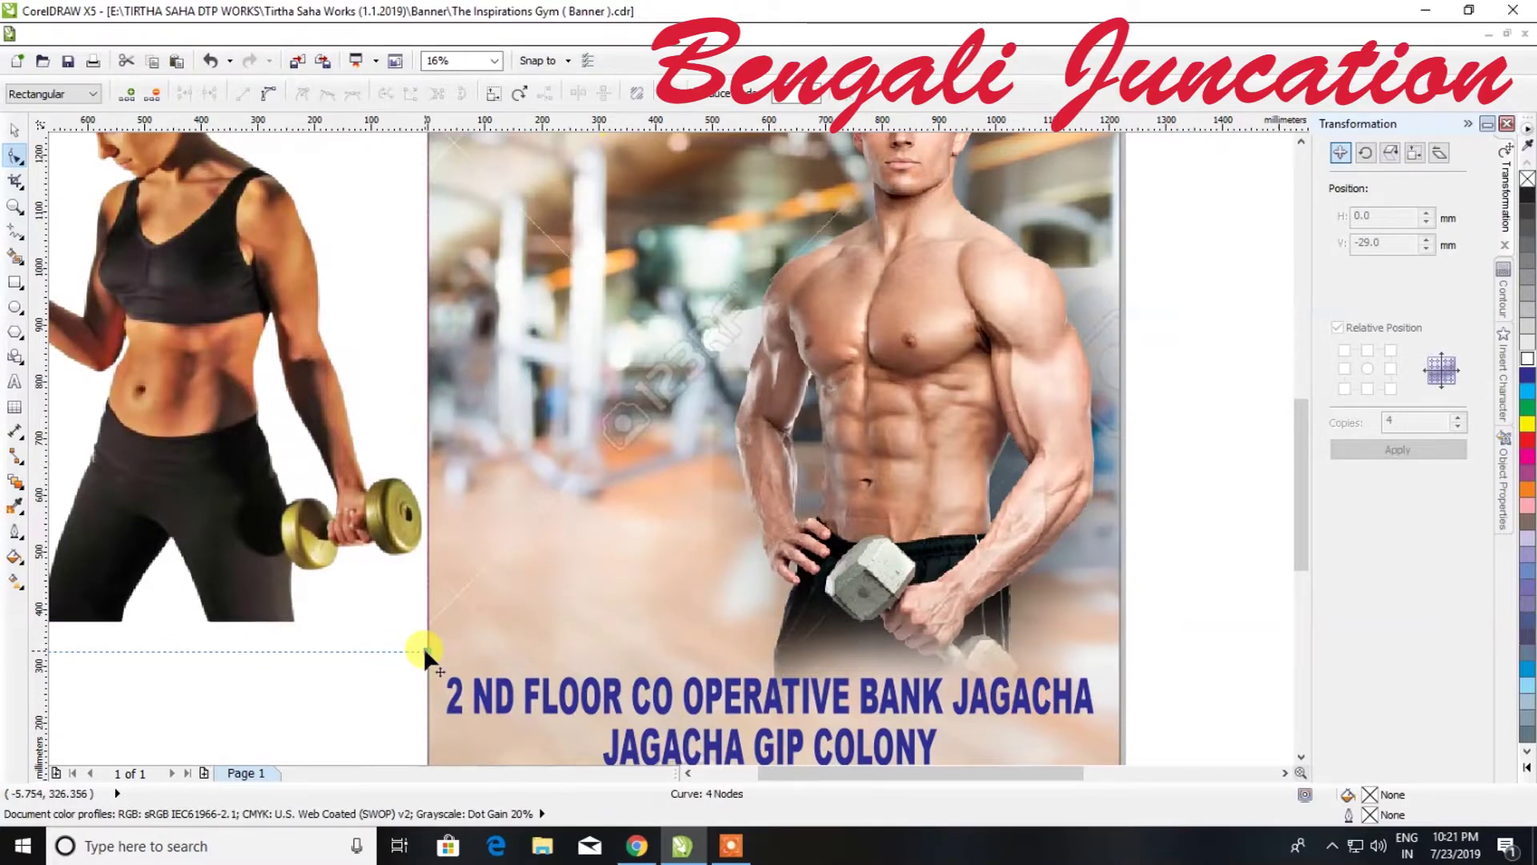
pyautogui.scroll(-1, 424, 647)
pyautogui.scroll(1, 159, 651)
pyautogui.moveTo(161, 652); pyautogui.dragTo(163, 625)
pyautogui.scroll(-1, 163, 624)
pyautogui.moveTo(473, 295); pyautogui.dragTo(472, 300)
# Try the woman image mirrored horizontally on the banner beside the man, reduced to about 586 mm wide, and delete it
pyautogui.click(14, 131)
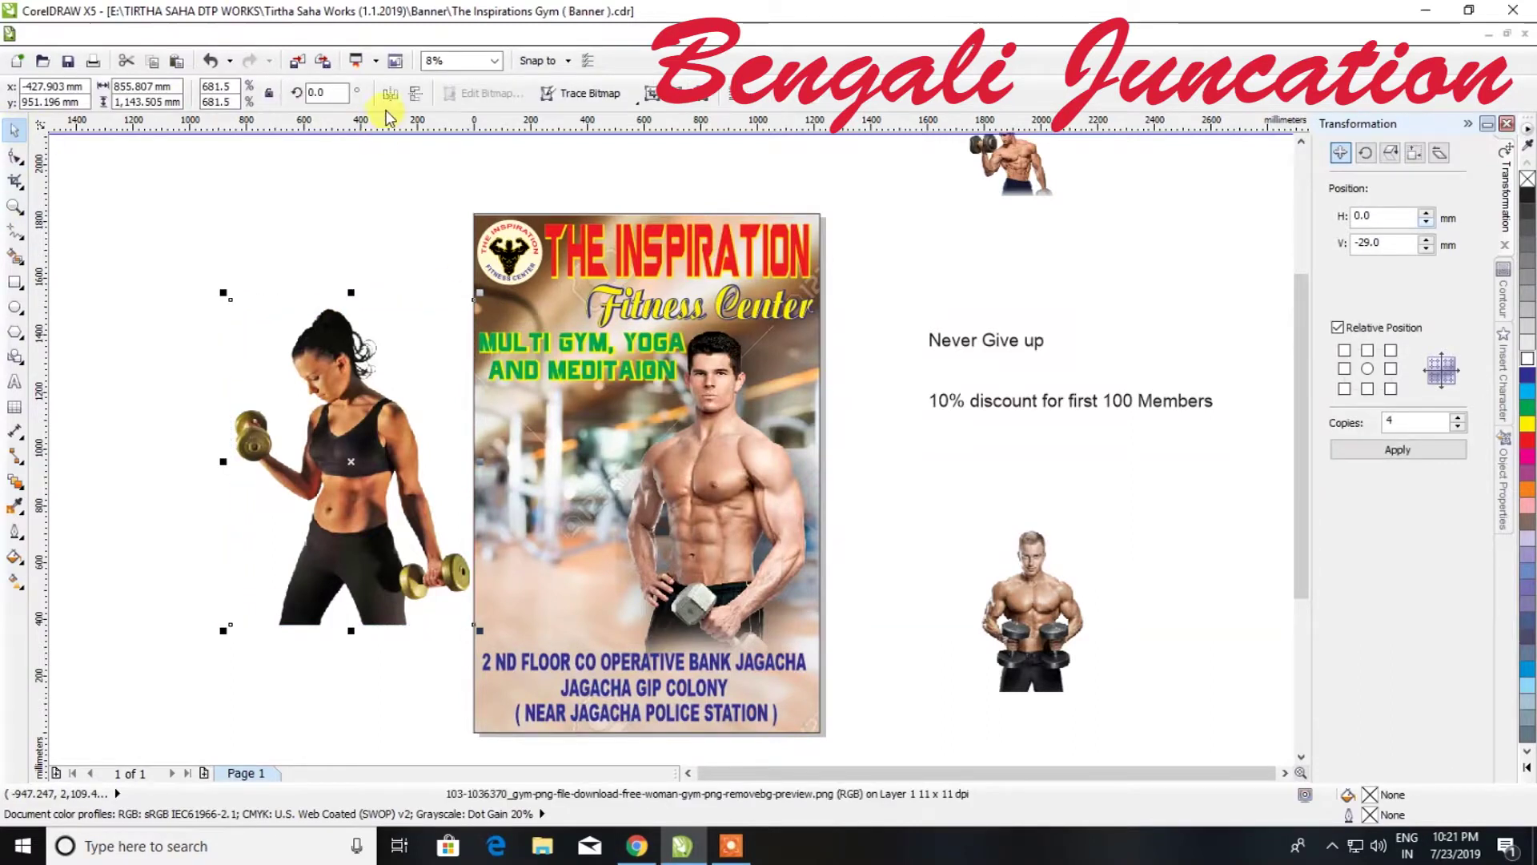
pyautogui.click(390, 93)
pyautogui.moveTo(433, 352); pyautogui.dragTo(655, 402)
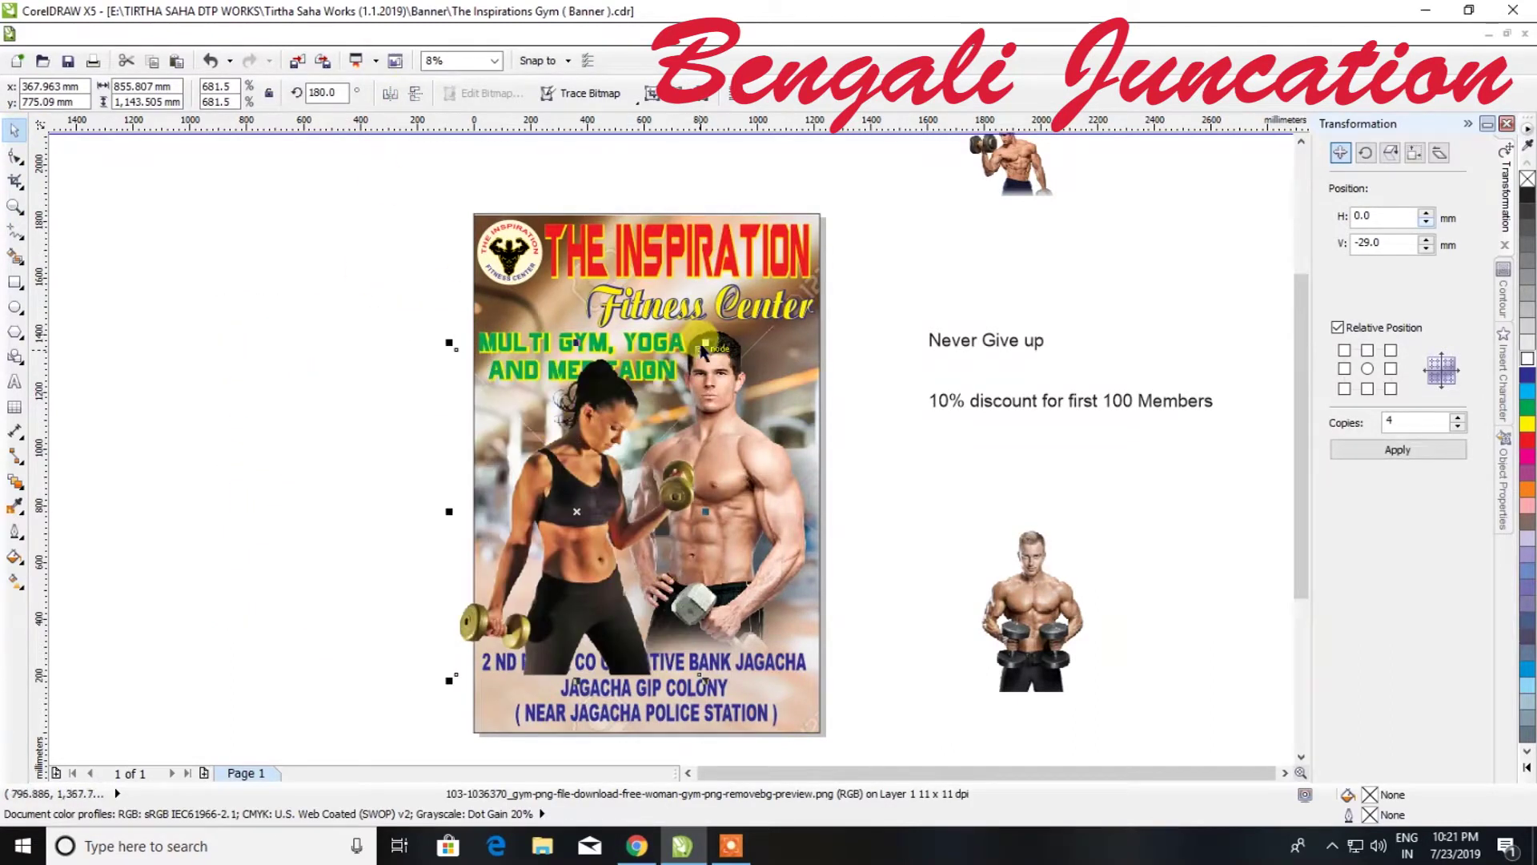
pyautogui.moveTo(703, 345); pyautogui.dragTo(639, 411)
pyautogui.moveTo(550, 472); pyautogui.dragTo(564, 436)
pyautogui.moveTo(664, 383); pyautogui.dragTo(638, 417)
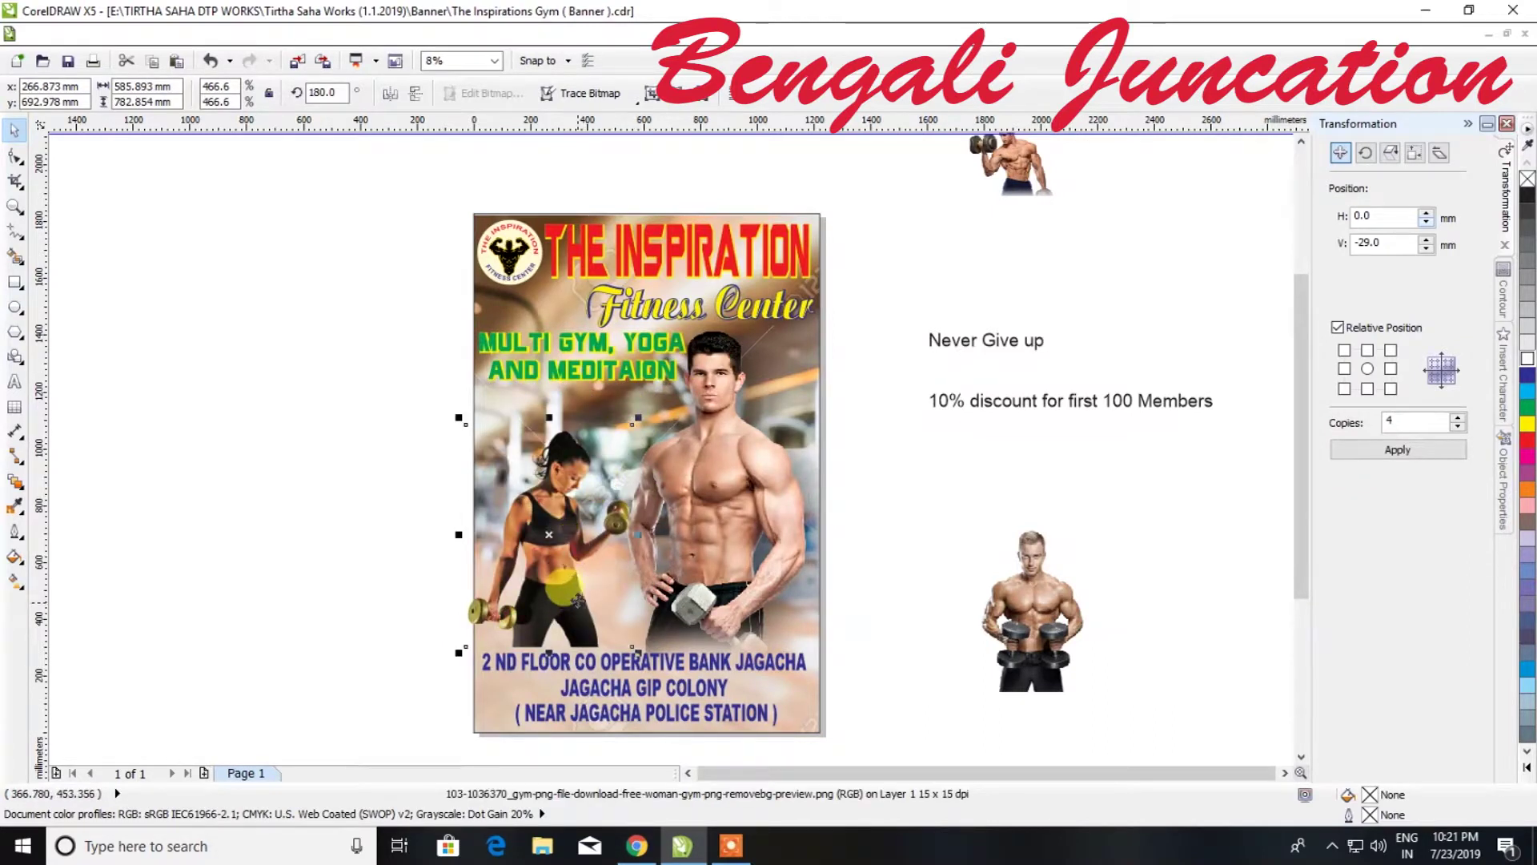
pyautogui.press('Delete')
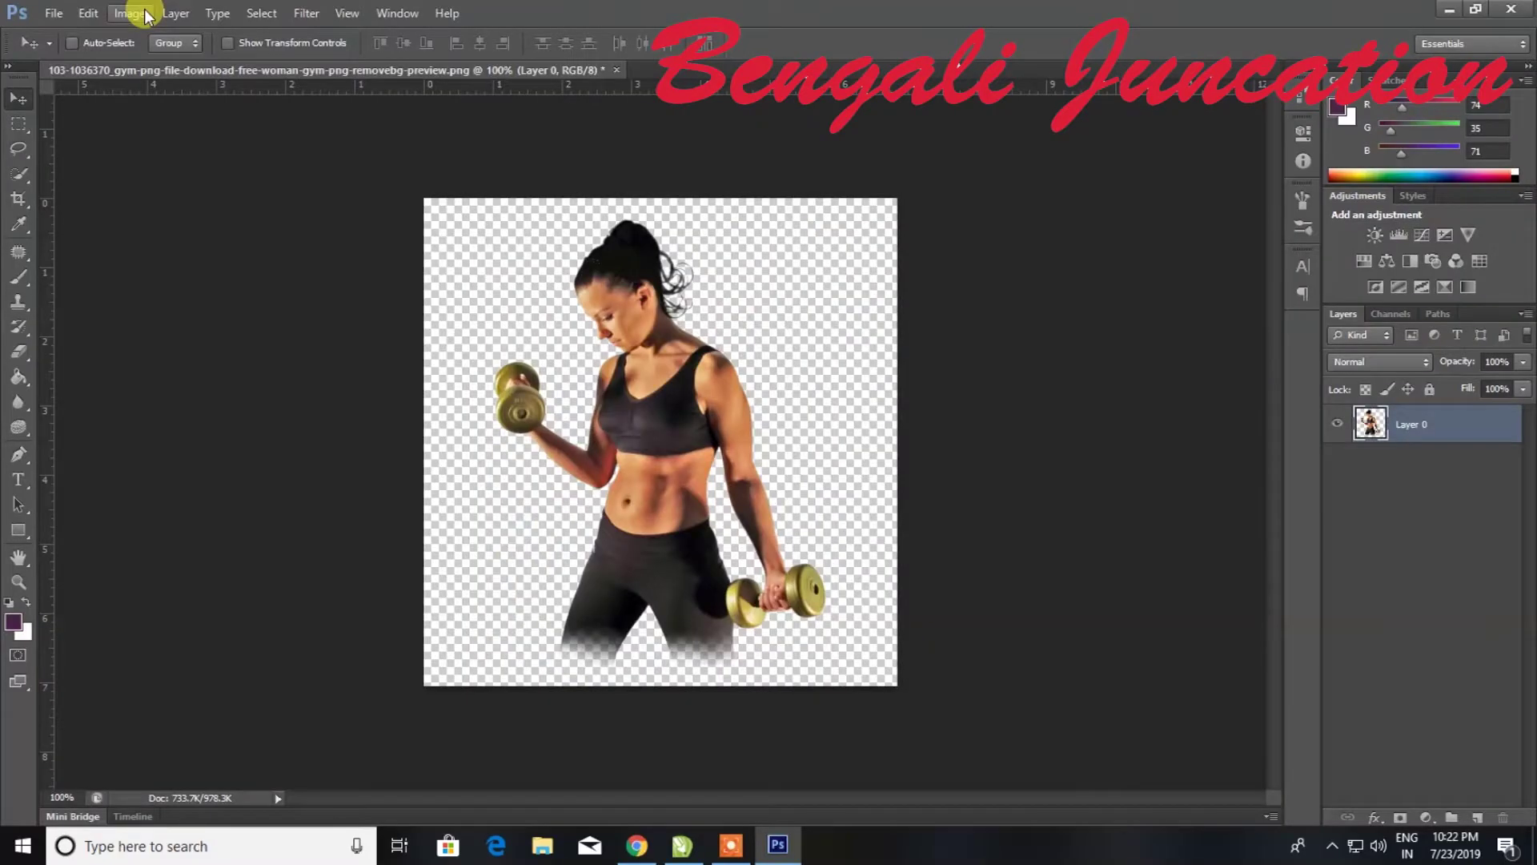
# In Photoshop, brighten the gym woman image with a Curves adjustment raising input 111 to output 158
pyautogui.click(129, 14)
pyautogui.moveTo(161, 62)
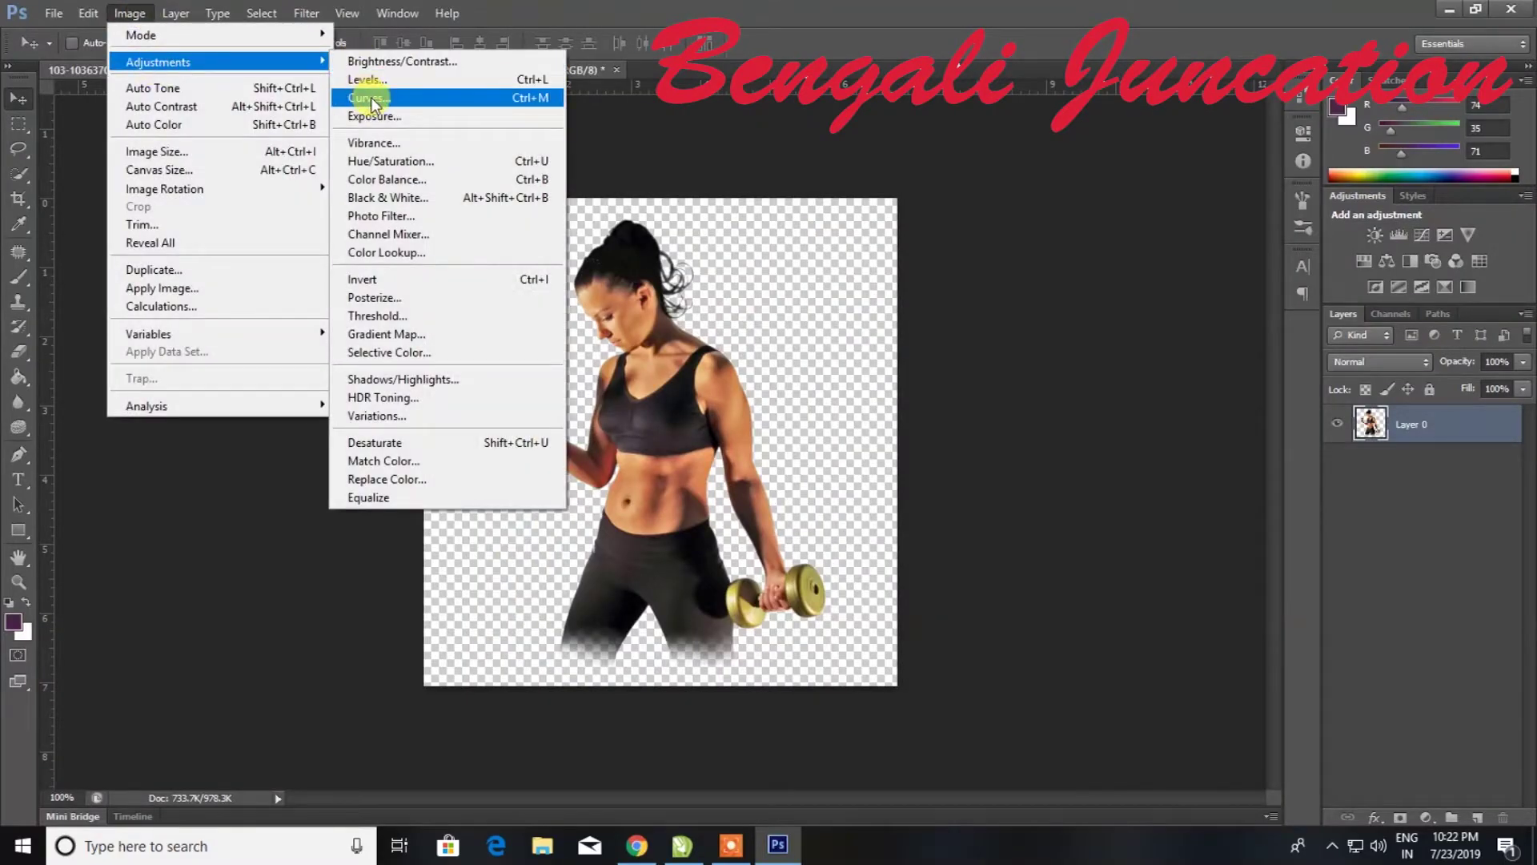
pyautogui.click(370, 97)
pyautogui.moveTo(1225, 439)
pyautogui.mouseDown()
pyautogui.moveTo(1177, 415)
pyautogui.moveTo(1195, 439)
pyautogui.mouseUp()
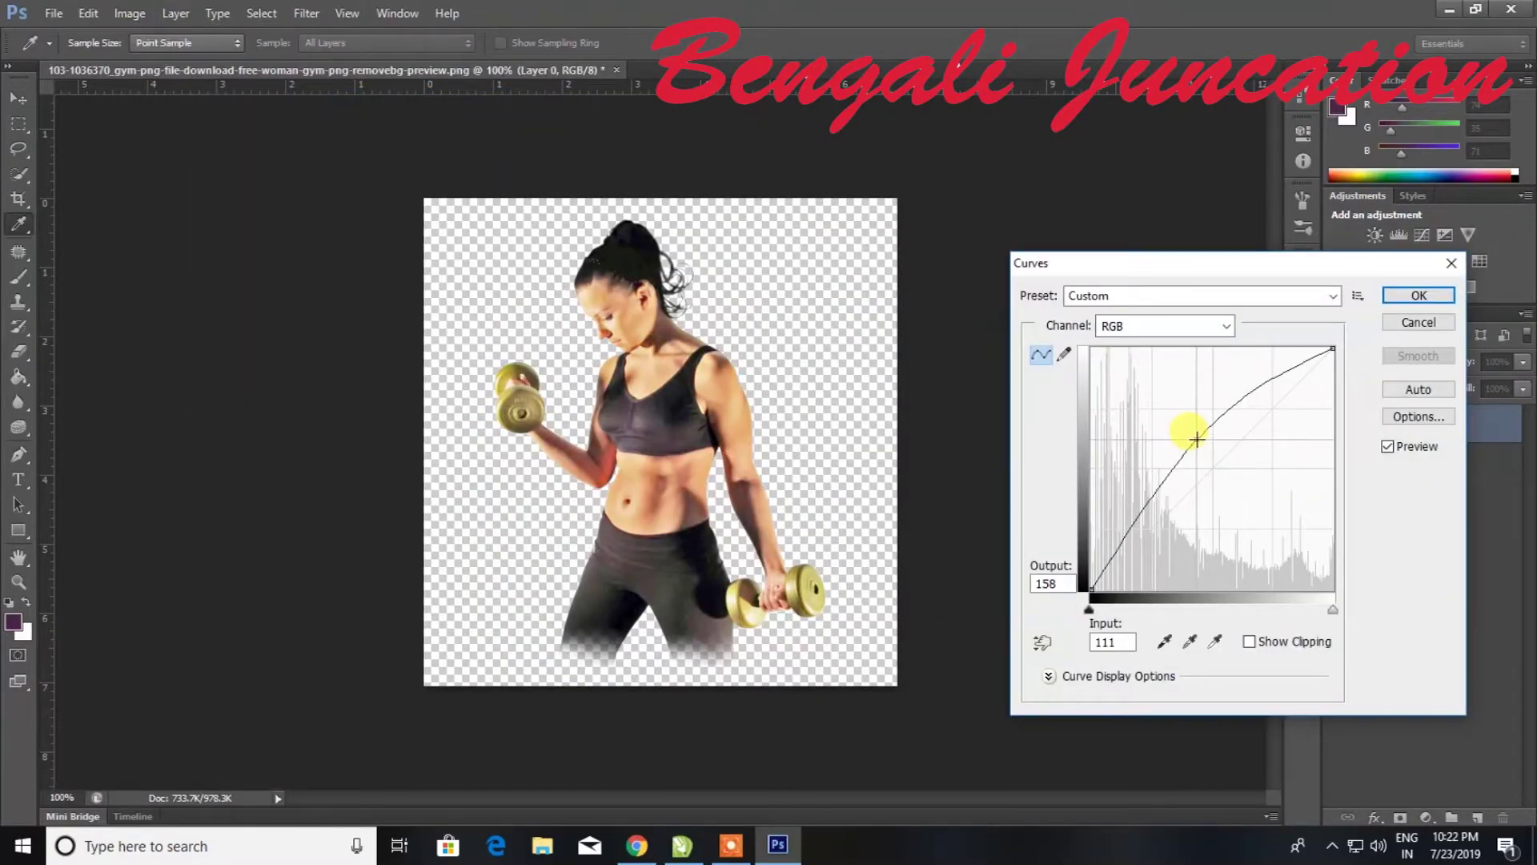
pyautogui.click(1419, 294)
# Add a drop shadow to the woman layer with angle 145°, distance 6 px and size 29 px
pyautogui.rightClick(1444, 421)
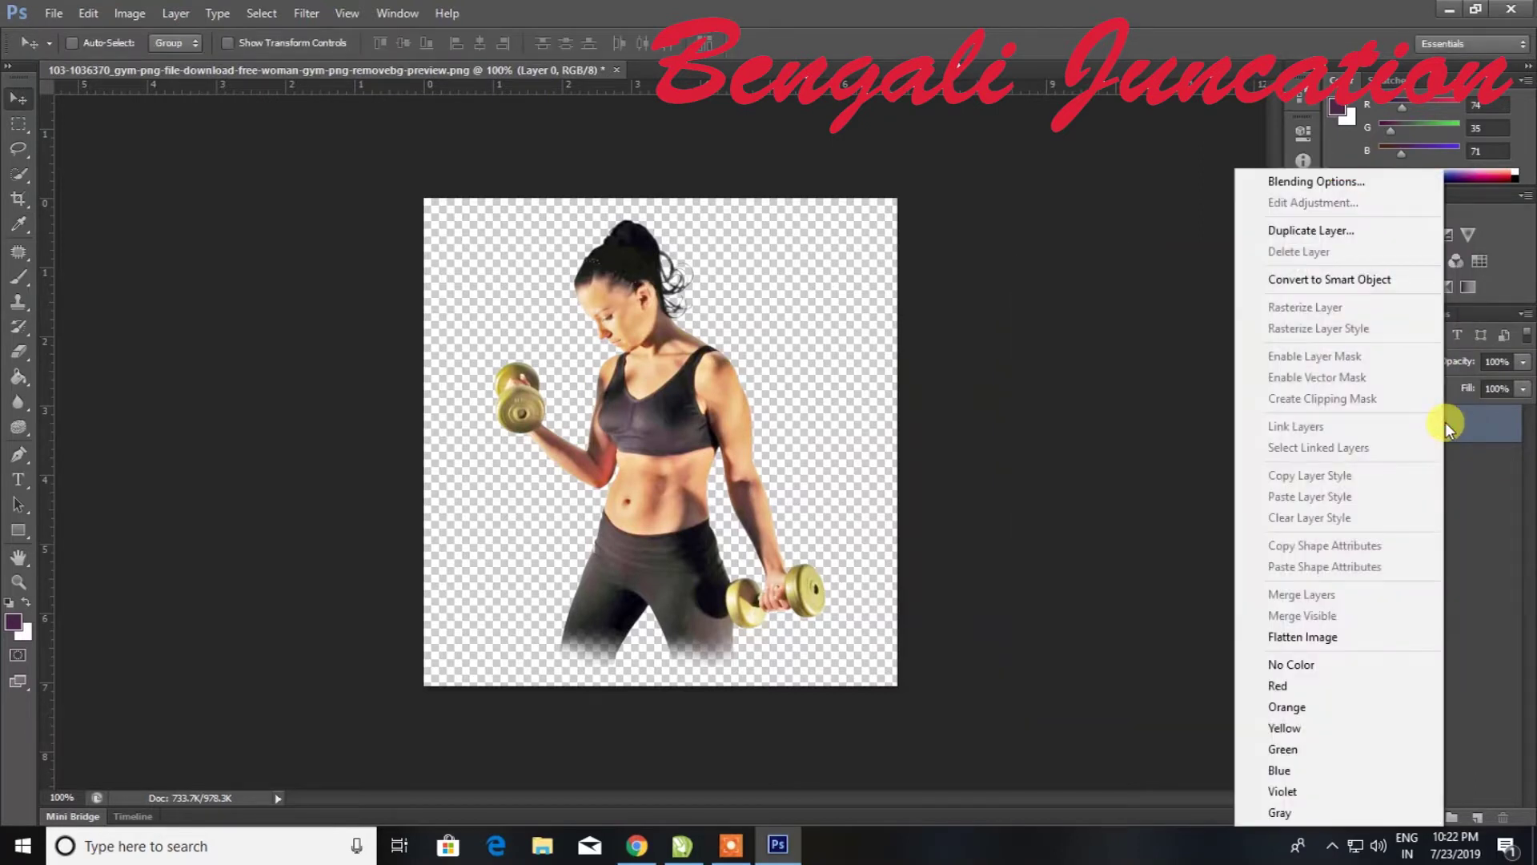
pyautogui.click(1150, 439)
pyautogui.doubleClick(1470, 436)
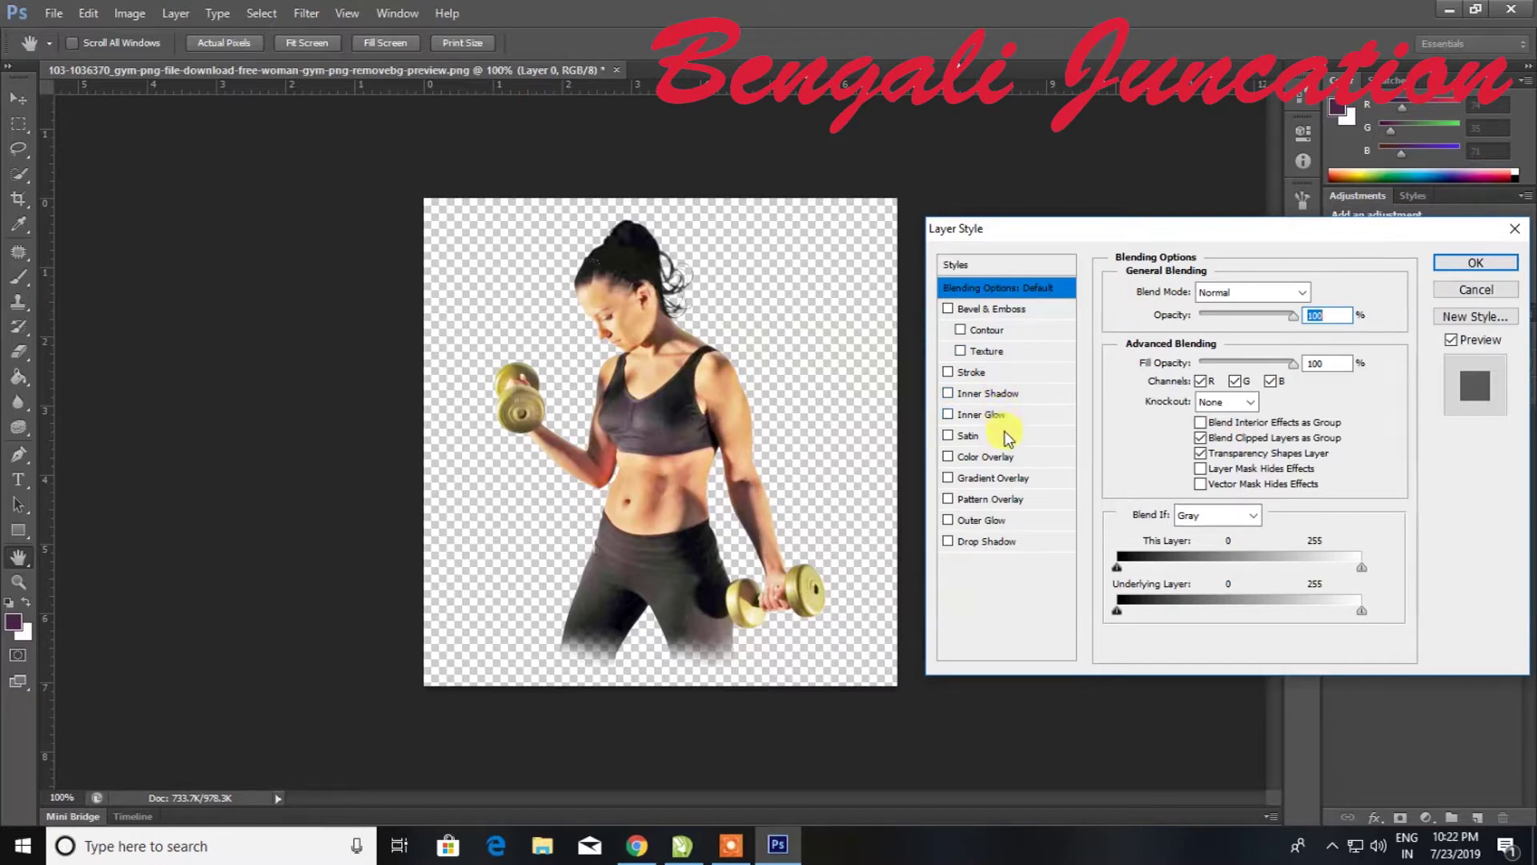
pyautogui.click(1009, 543)
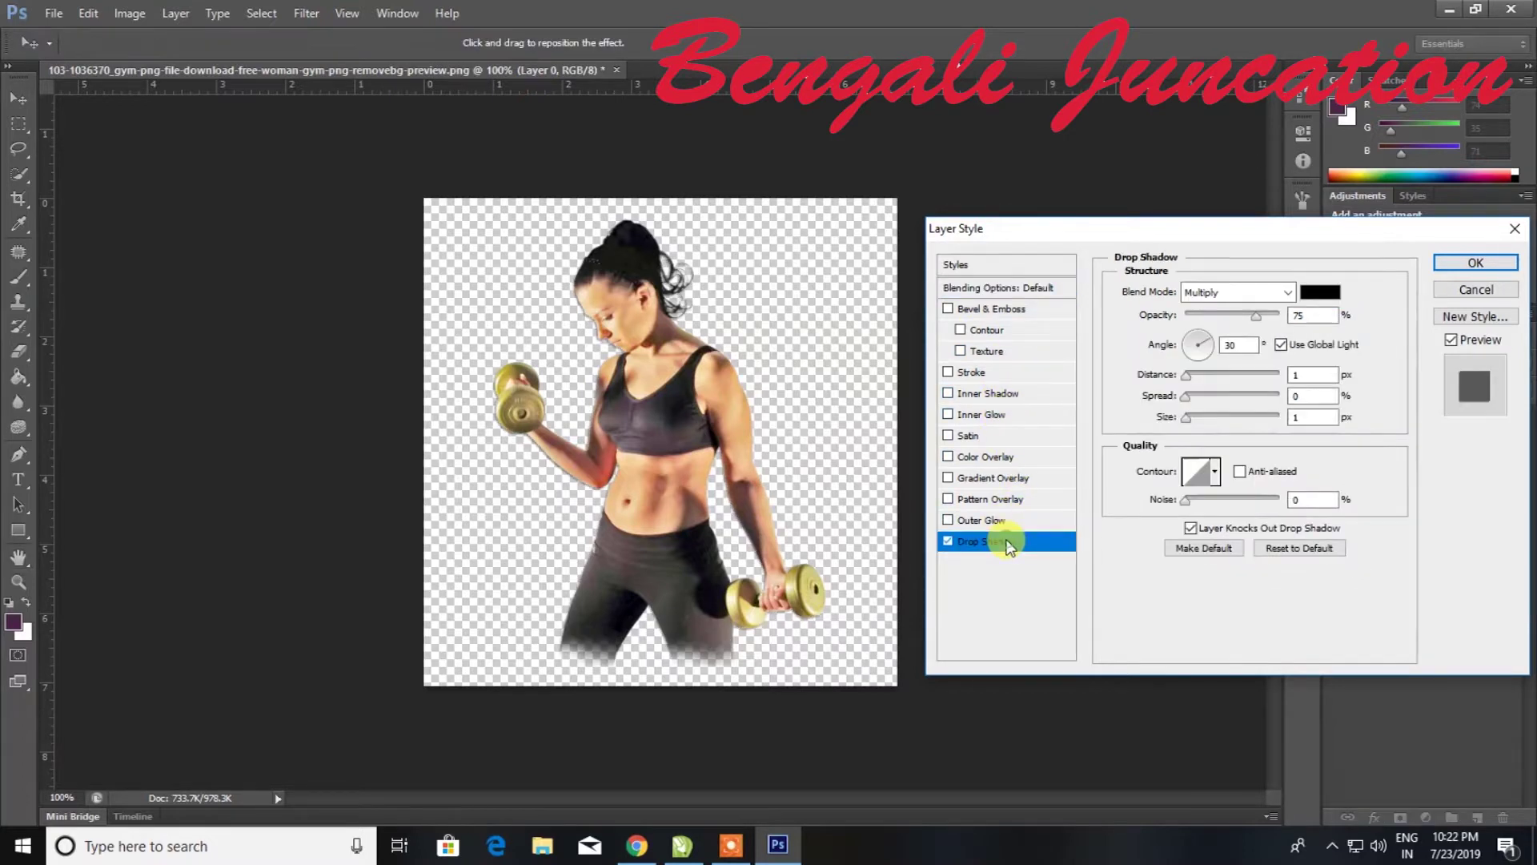
pyautogui.moveTo(1182, 376)
pyautogui.mouseDown()
pyautogui.moveTo(1206, 376)
pyautogui.moveTo(1184, 377)
pyautogui.mouseUp()
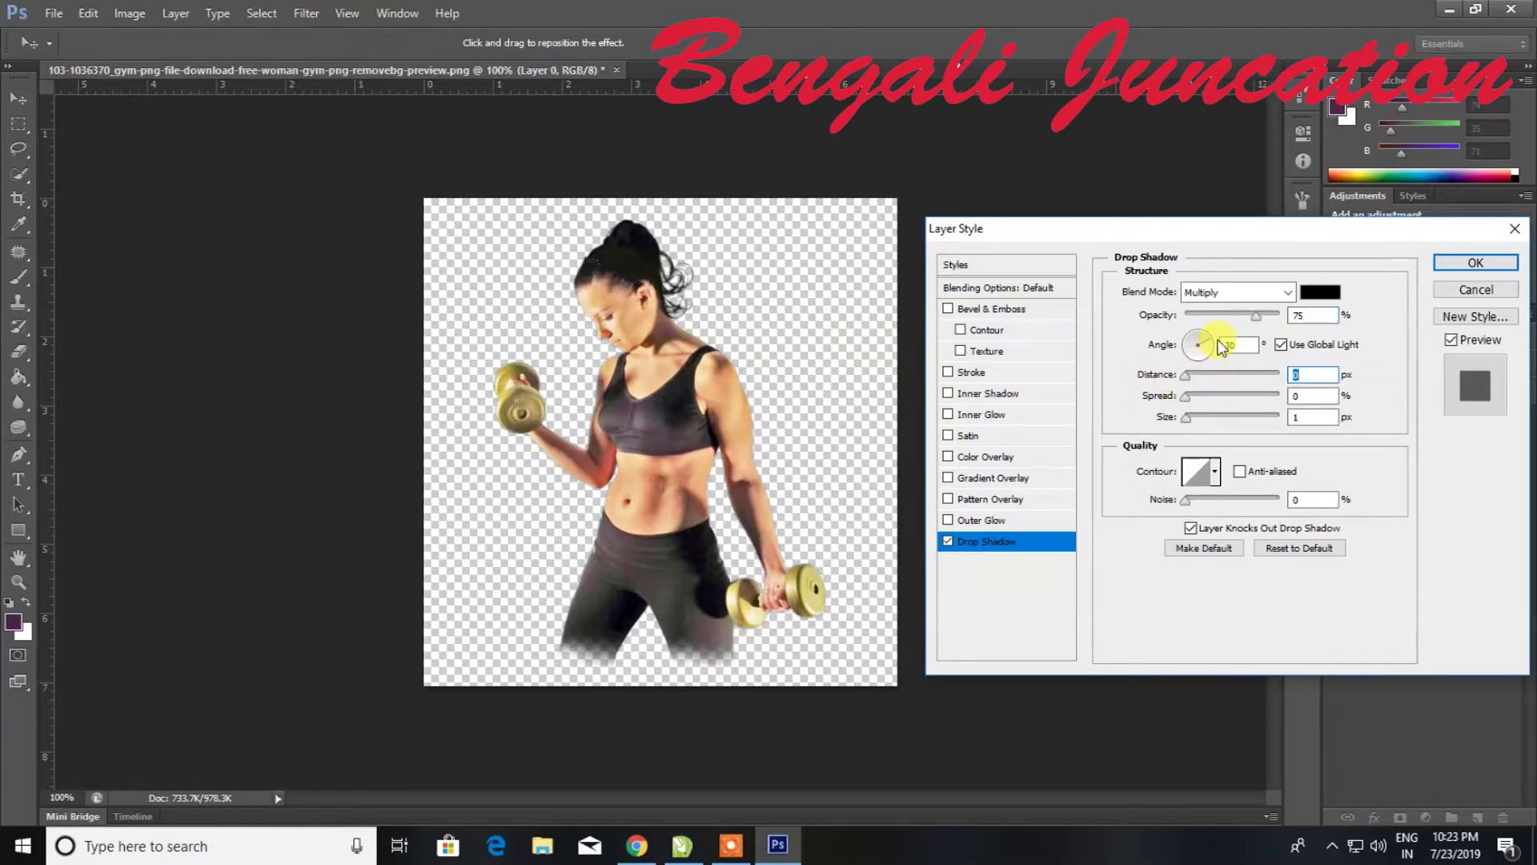
pyautogui.moveTo(1187, 376); pyautogui.dragTo(1201, 418)
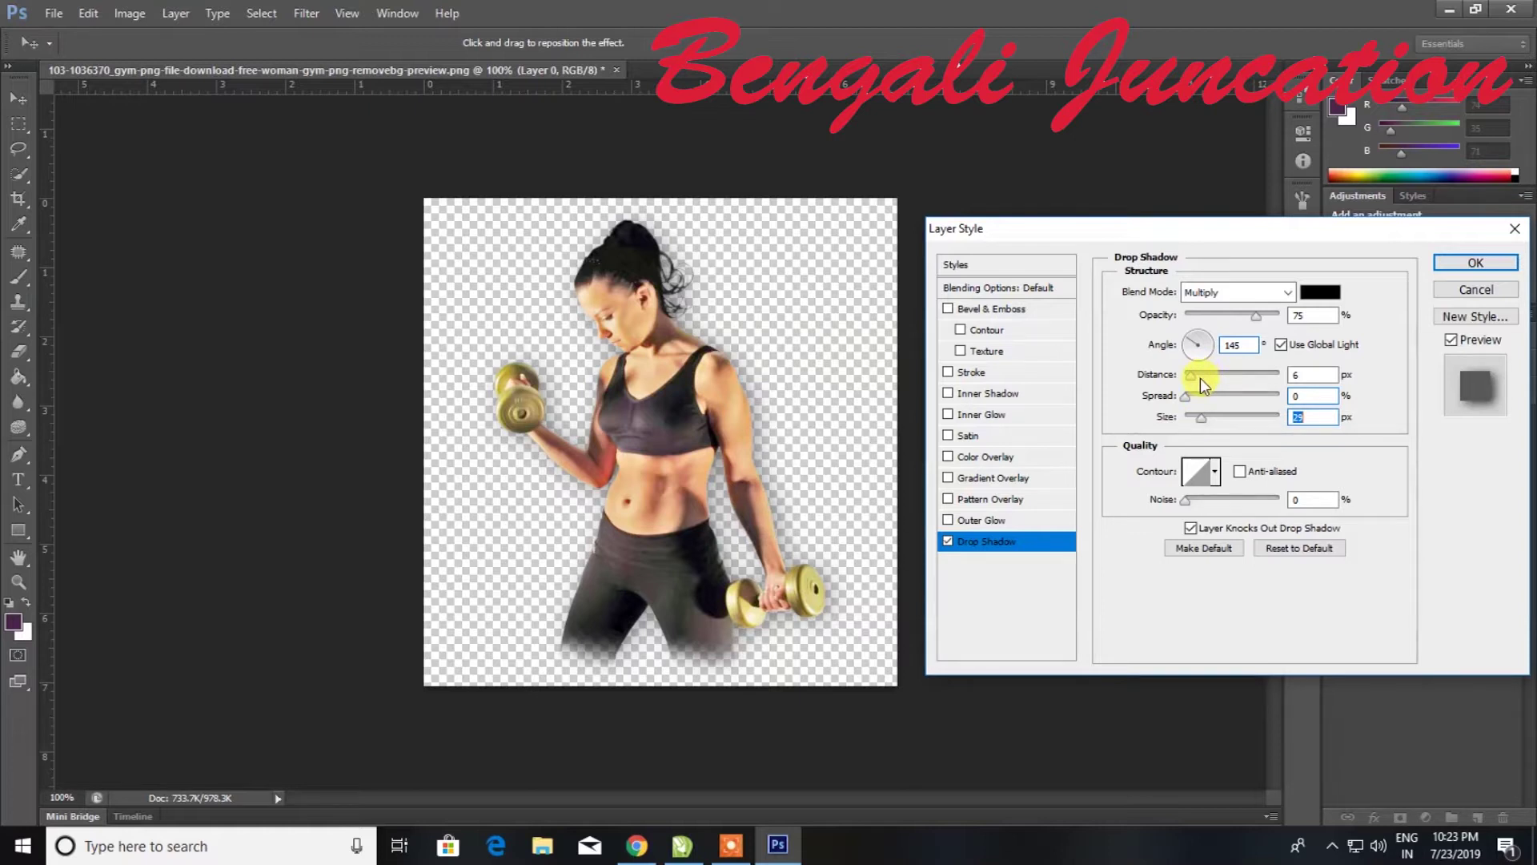
pyautogui.click(1465, 268)
# Save the woman image in Downloads as a Photoshop PSD with layers and maximum compatibility
pyautogui.hotkey('ctrl', 's')
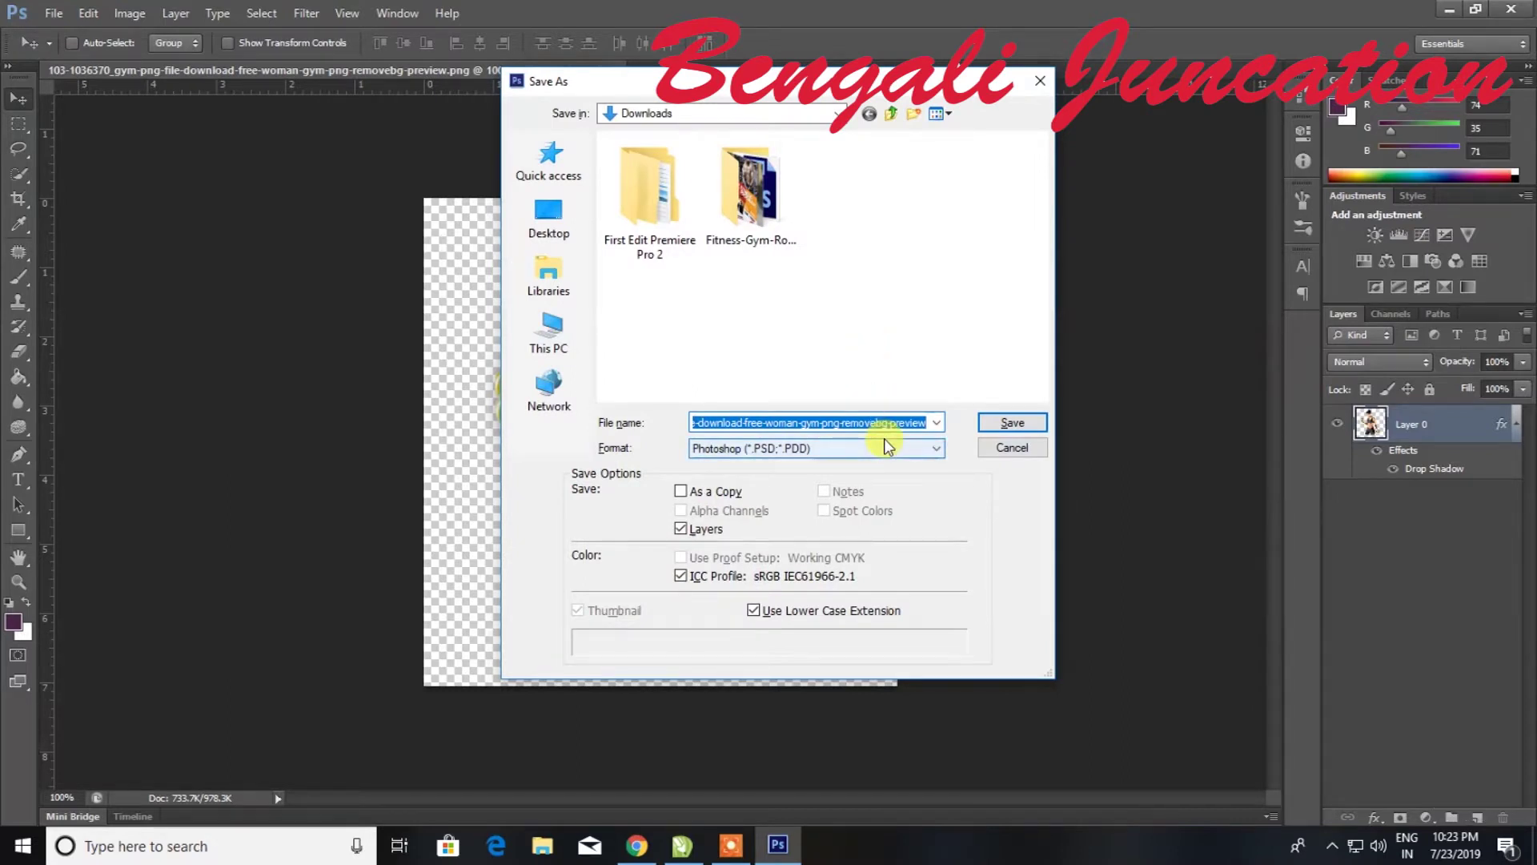
pyautogui.click(1016, 423)
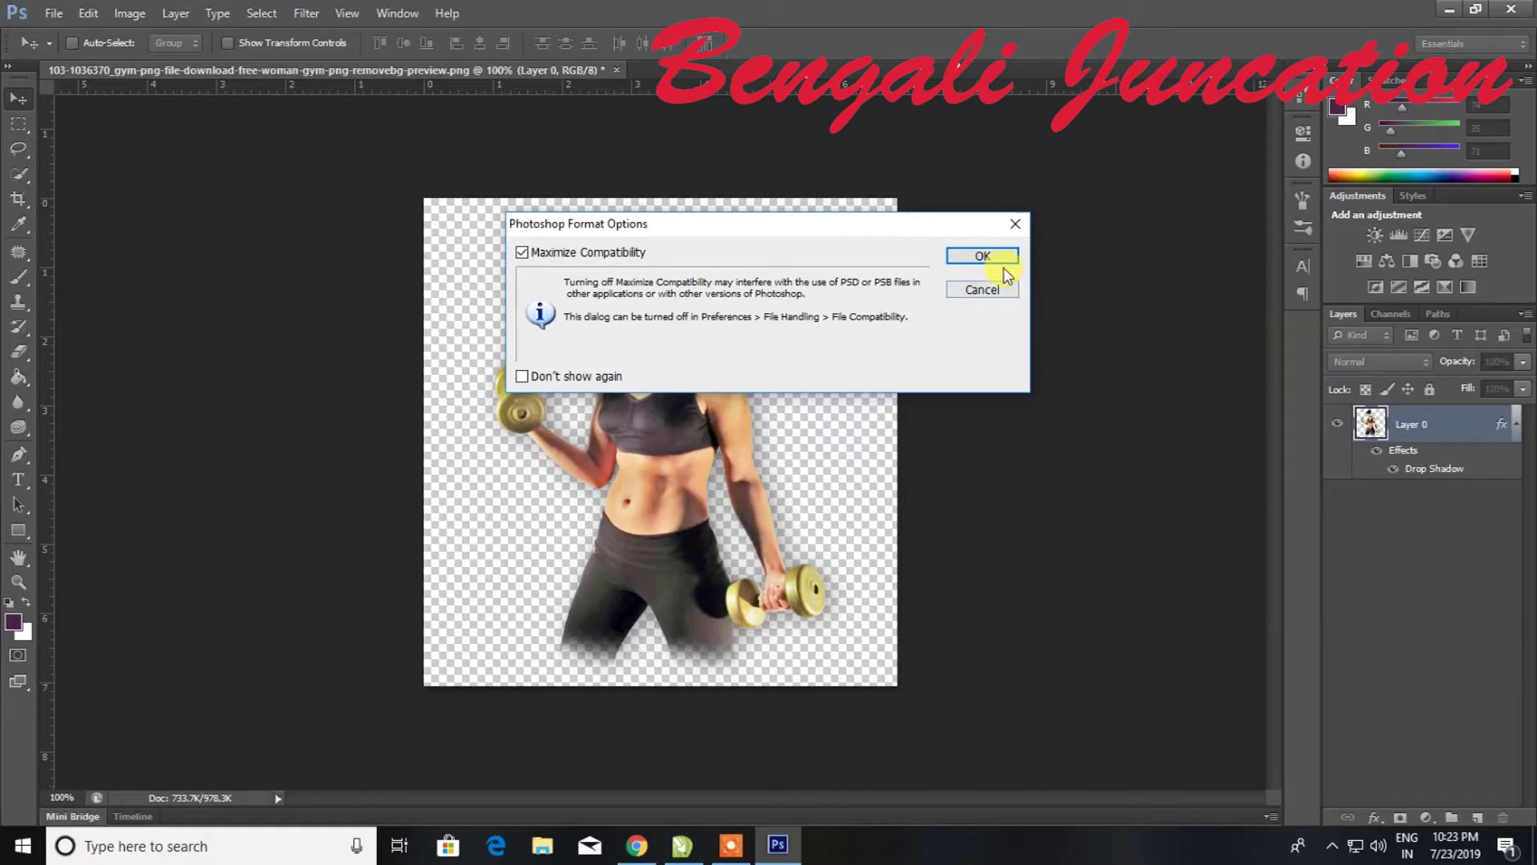
pyautogui.click(997, 258)
# Switch to CorelDRAW and import the edited woman PSD, placing it on the banner beside the man at about 770 mm wide
pyautogui.click(682, 845)
pyautogui.rightClick(925, 400)
pyautogui.click(881, 483)
pyautogui.rightClick(881, 483)
pyautogui.click(933, 560)
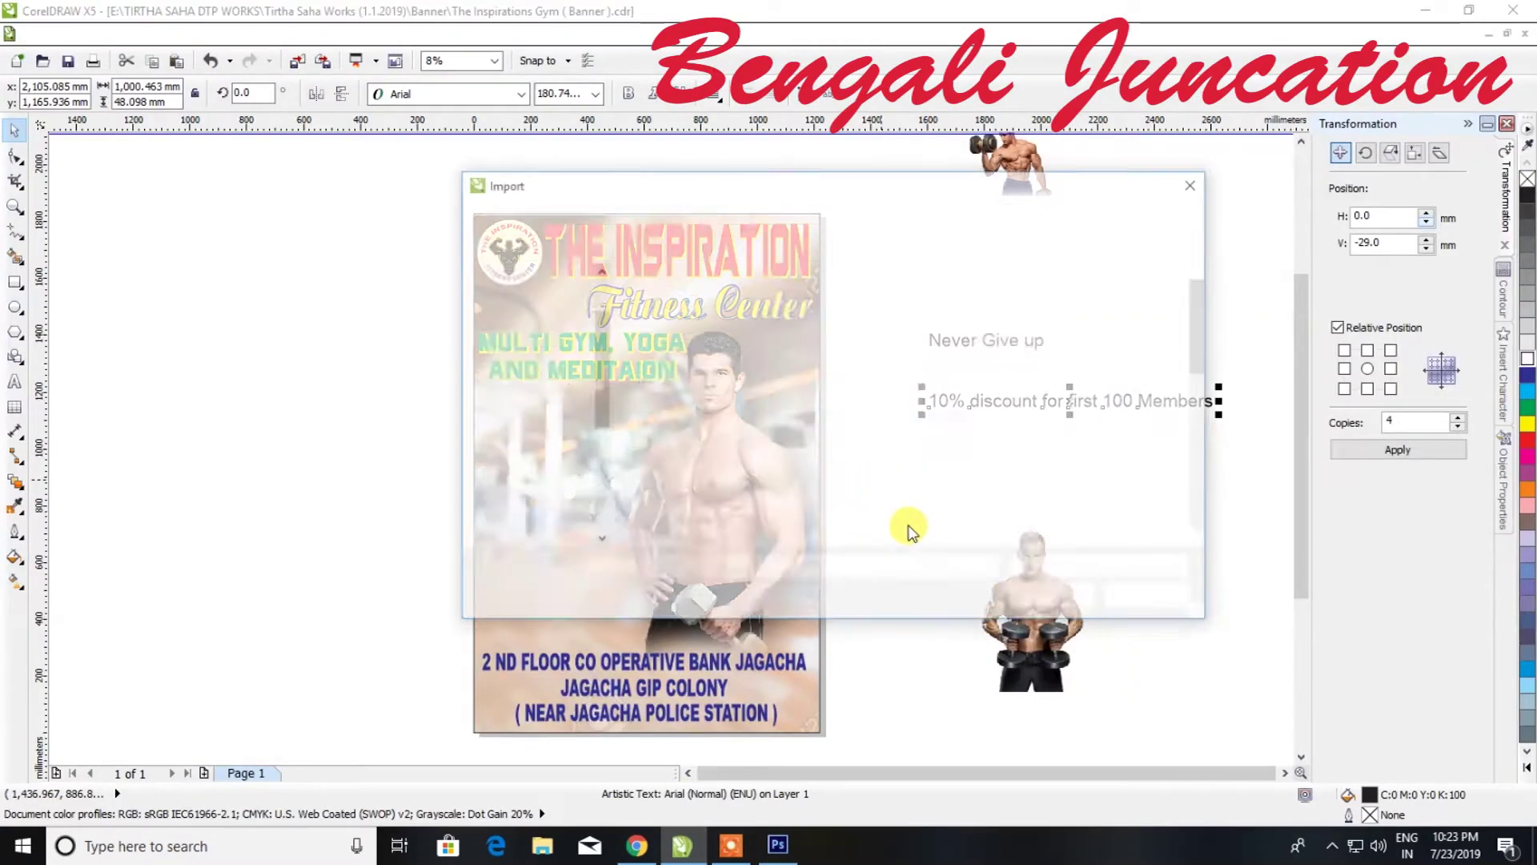
pyautogui.click(758, 470)
pyautogui.click(1021, 650)
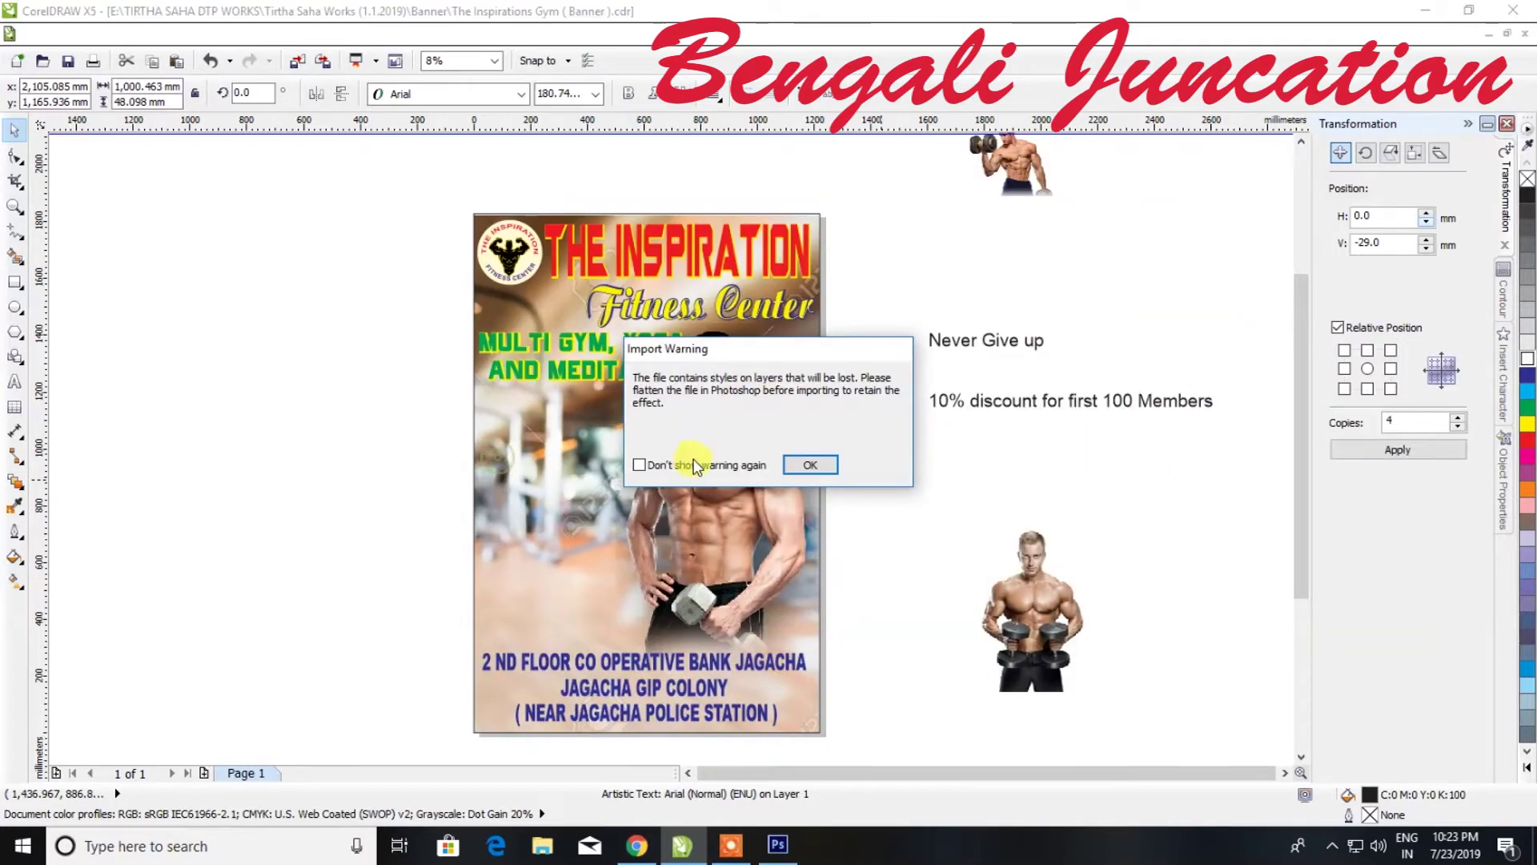
pyautogui.click(810, 466)
pyautogui.moveTo(567, 433); pyautogui.dragTo(704, 606)
# Mirror the woman image horizontally and shrink it to about 544 mm wide below the Multi Gym text
pyautogui.scroll(1, 612, 478)
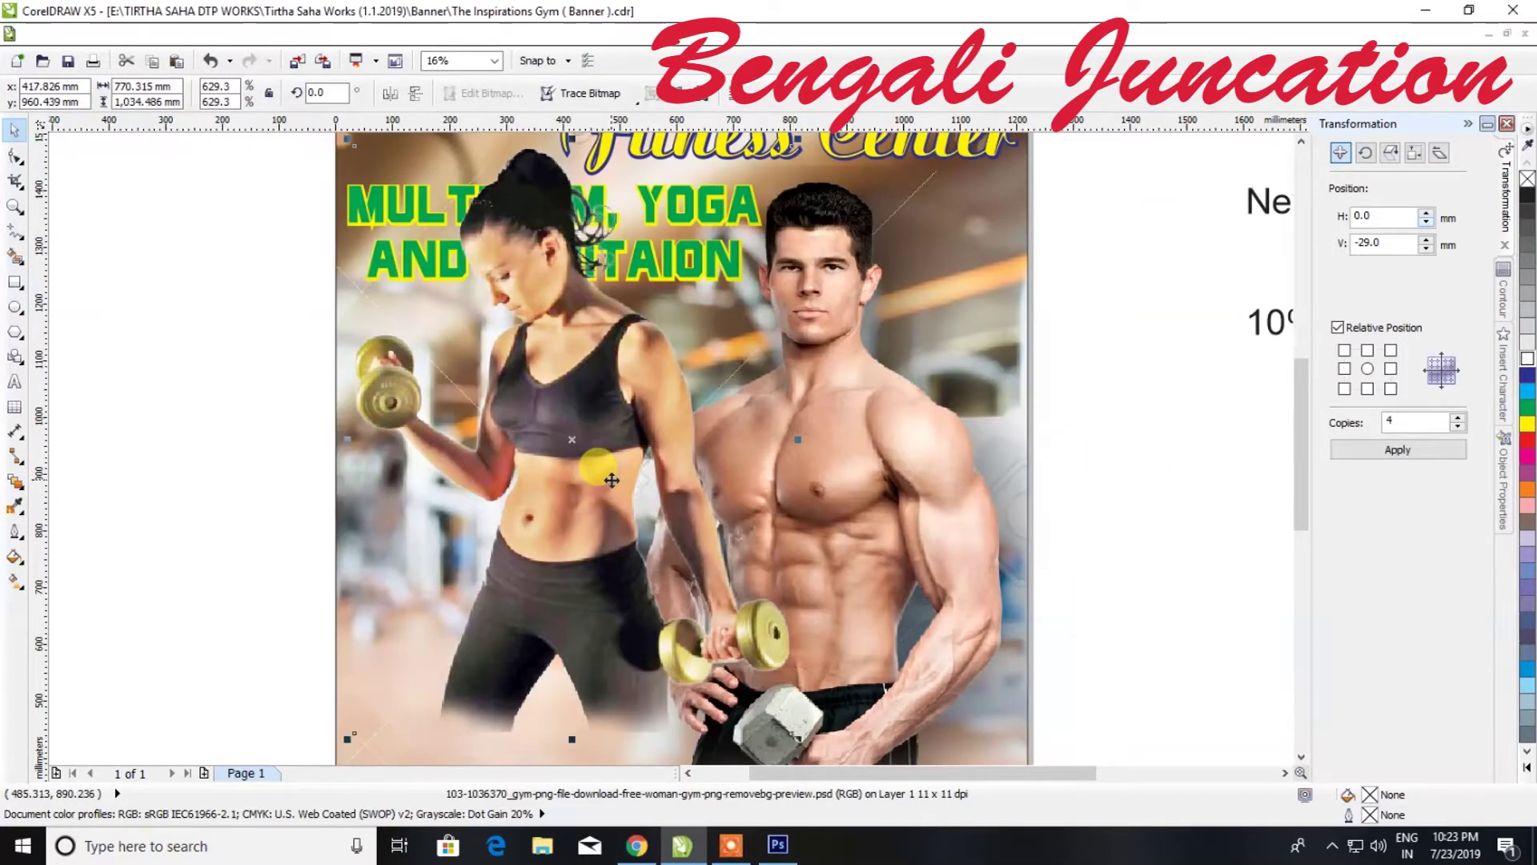
pyautogui.click(390, 96)
pyautogui.moveTo(798, 140); pyautogui.dragTo(696, 273)
pyautogui.moveTo(573, 356); pyautogui.dragTo(566, 356)
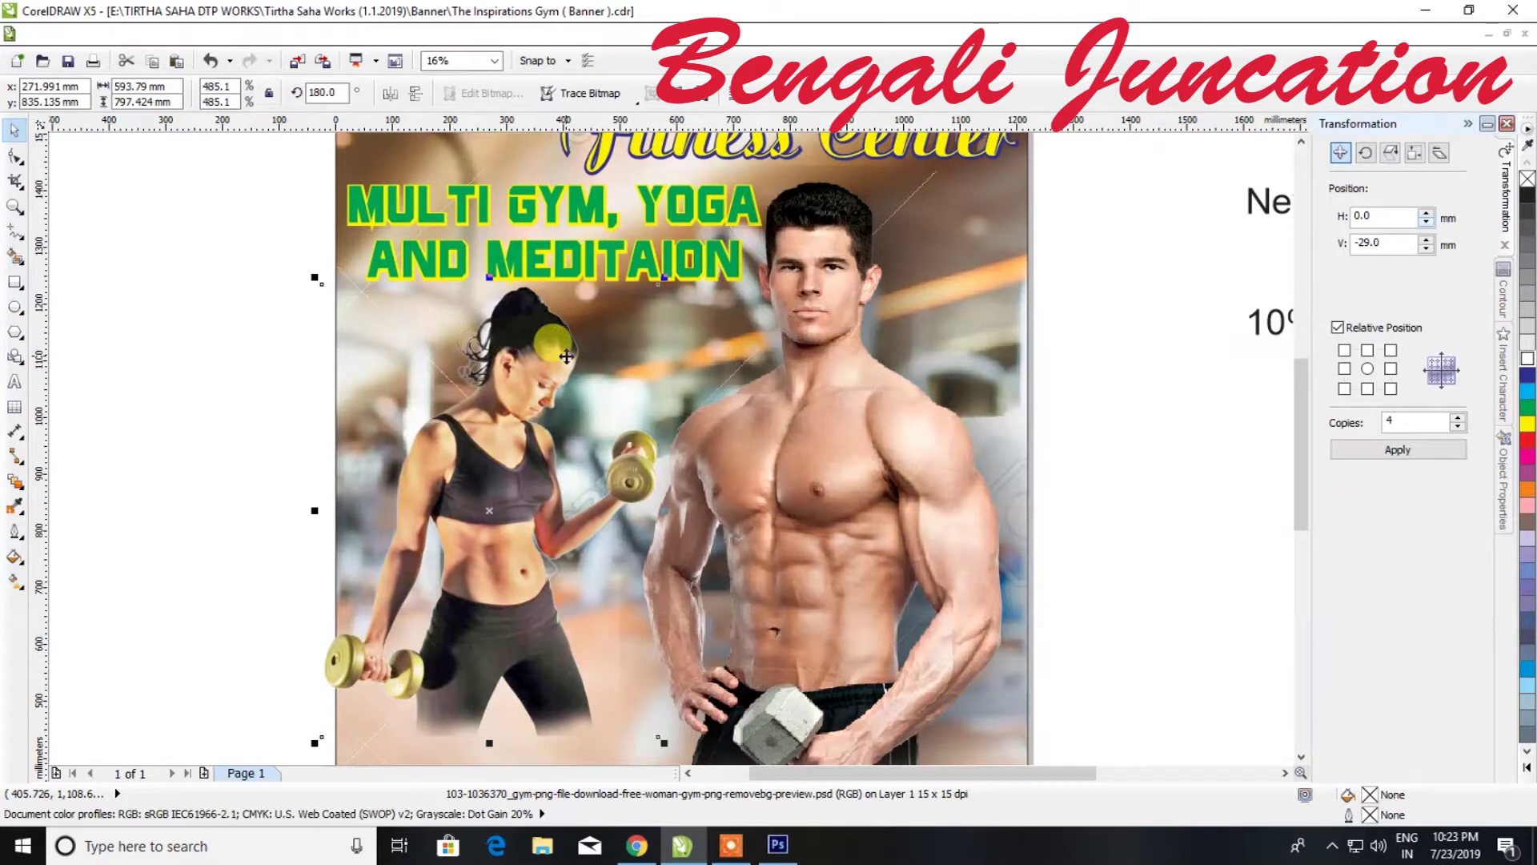
pyautogui.moveTo(311, 280); pyautogui.dragTo(340, 317)
# Move the woman image down to just above the address, reduce it to about 518 mm wide and shift it slightly left
pyautogui.scroll(-2, 519, 390)
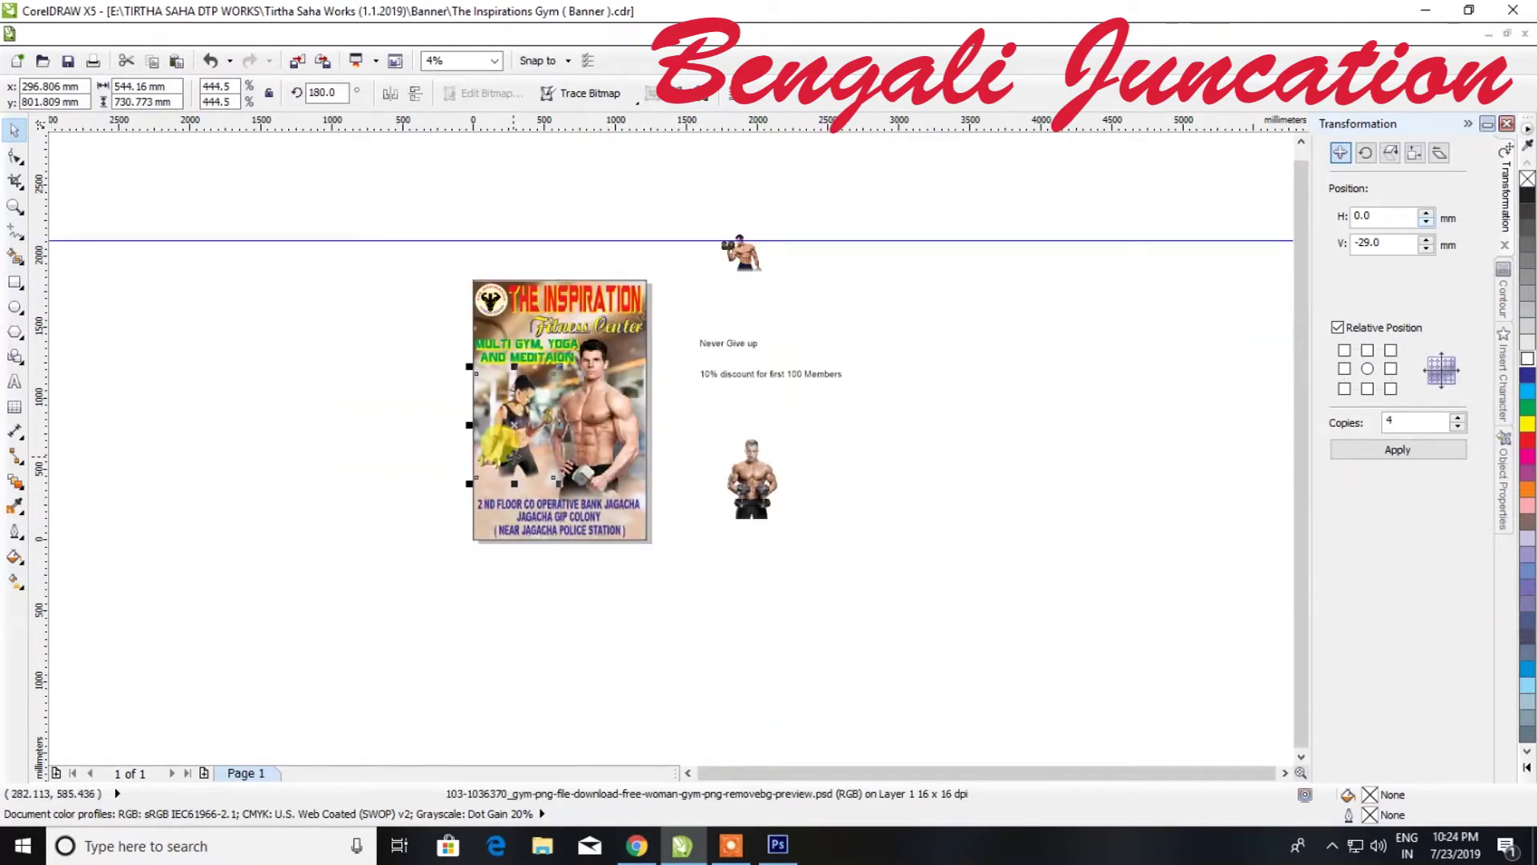
pyautogui.scroll(2, 520, 417)
pyautogui.moveTo(532, 430); pyautogui.dragTo(527, 512)
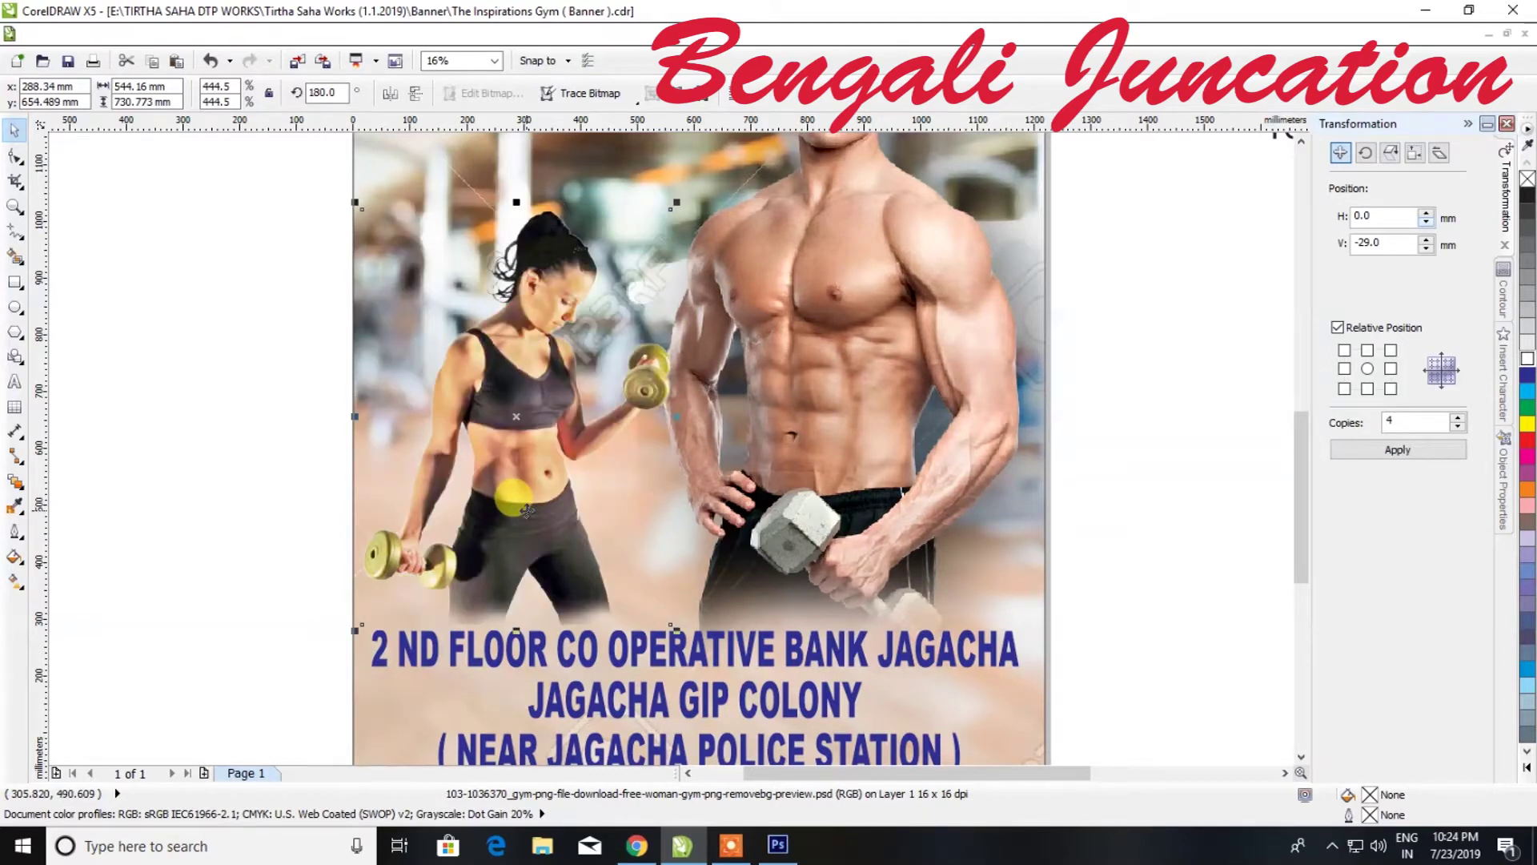
pyautogui.hotkey('ctrl', 'Left')
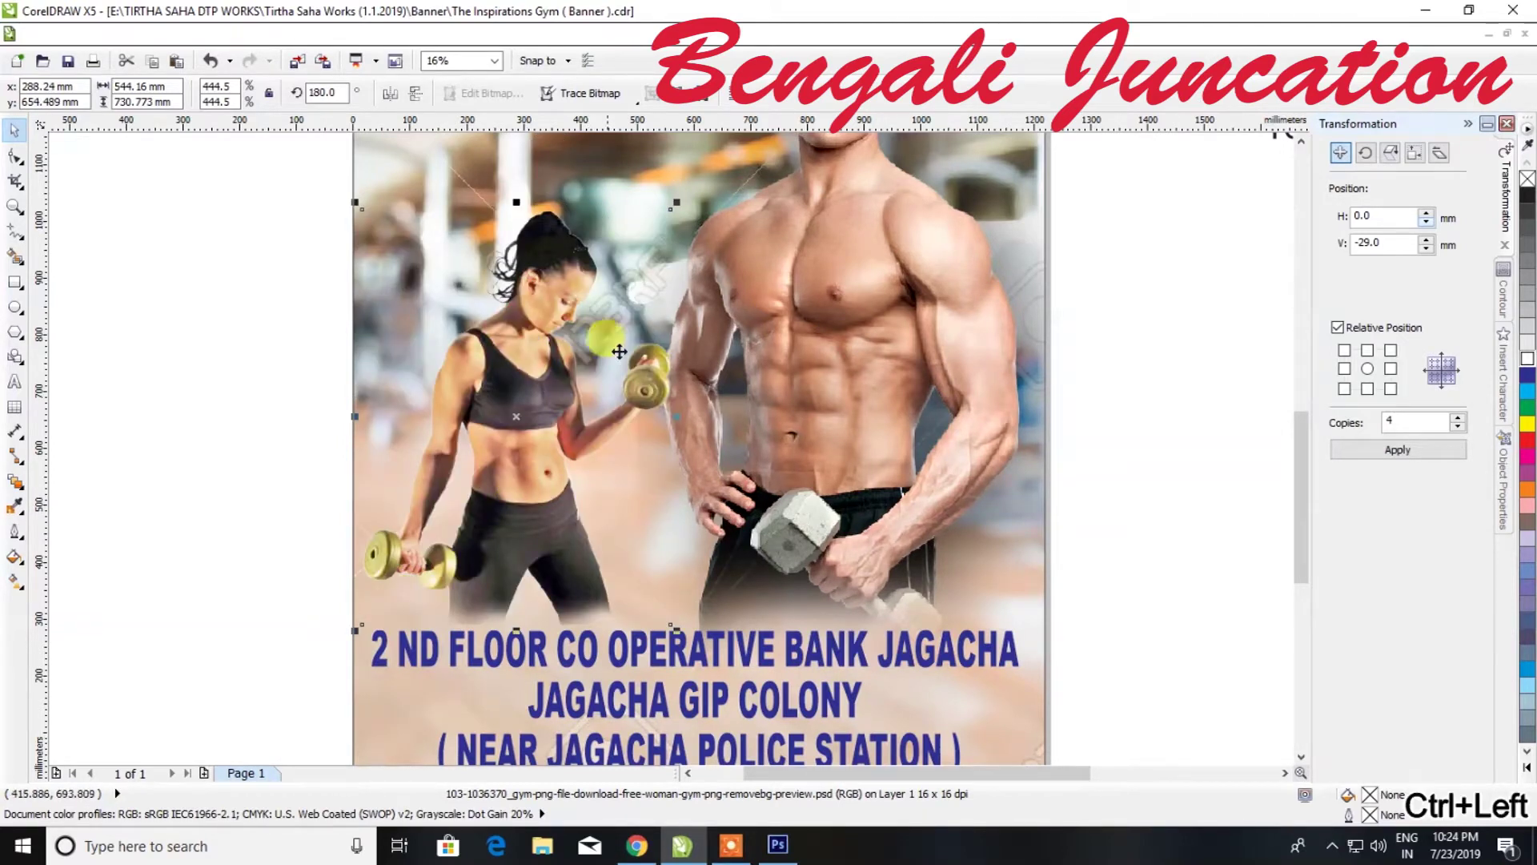
pyautogui.moveTo(675, 209); pyautogui.dragTo(667, 220)
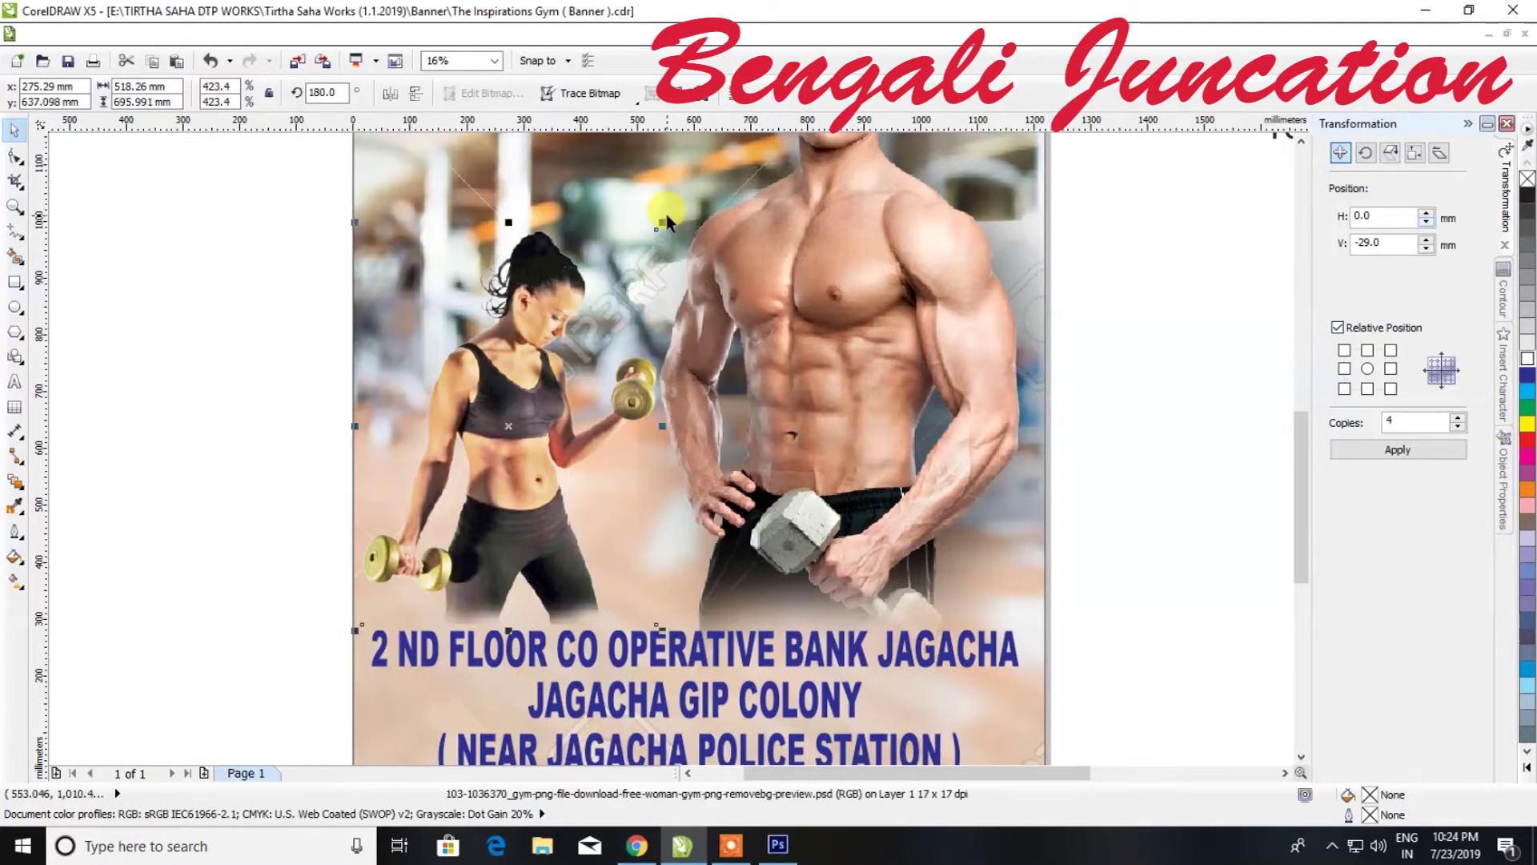
pyautogui.scroll(2, 528, 380)
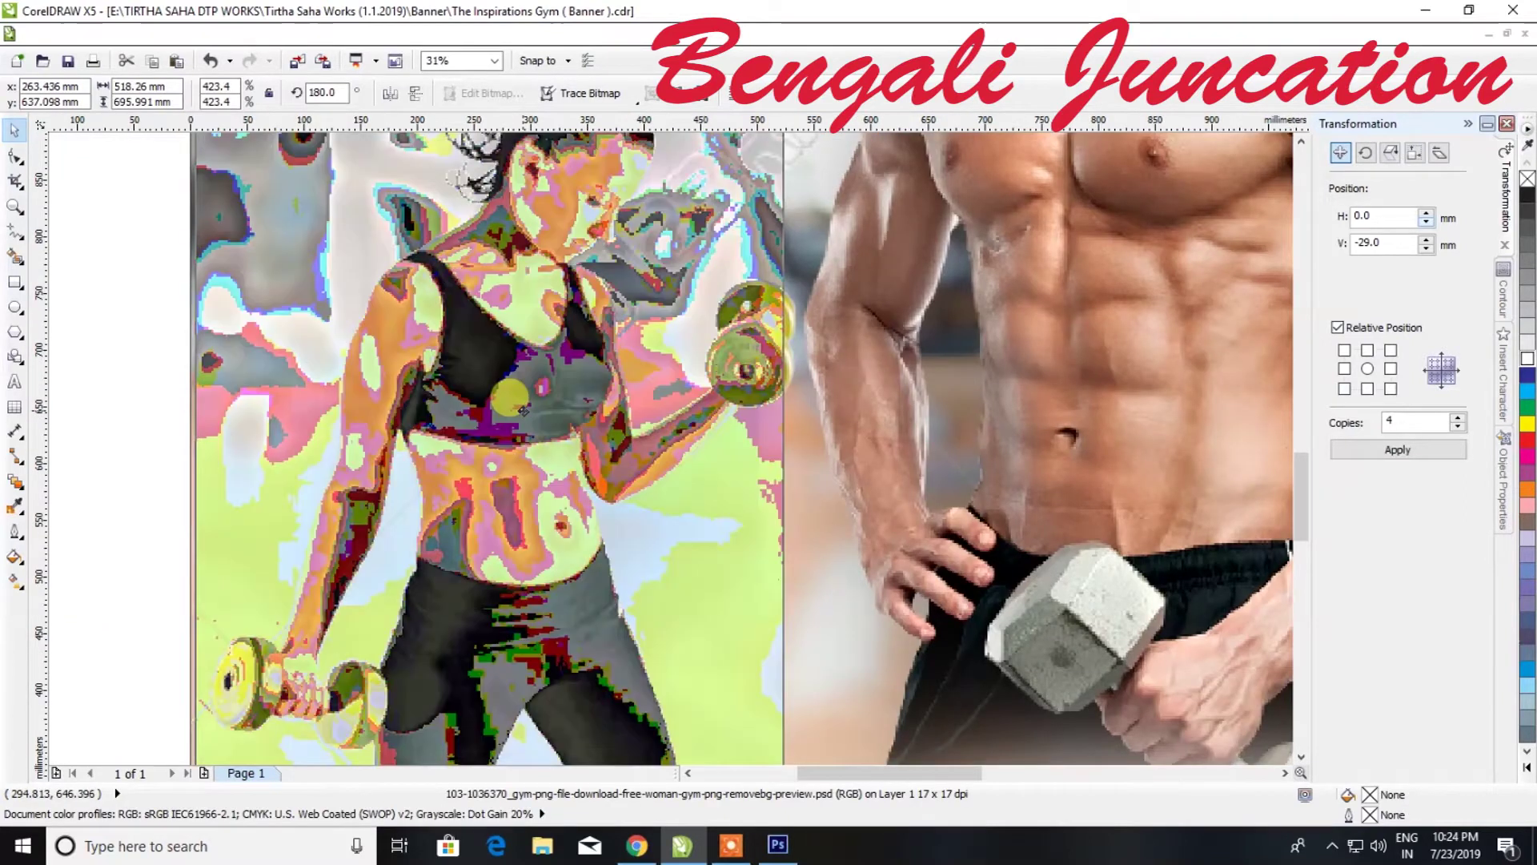
pyautogui.scroll(-4, 522, 411)
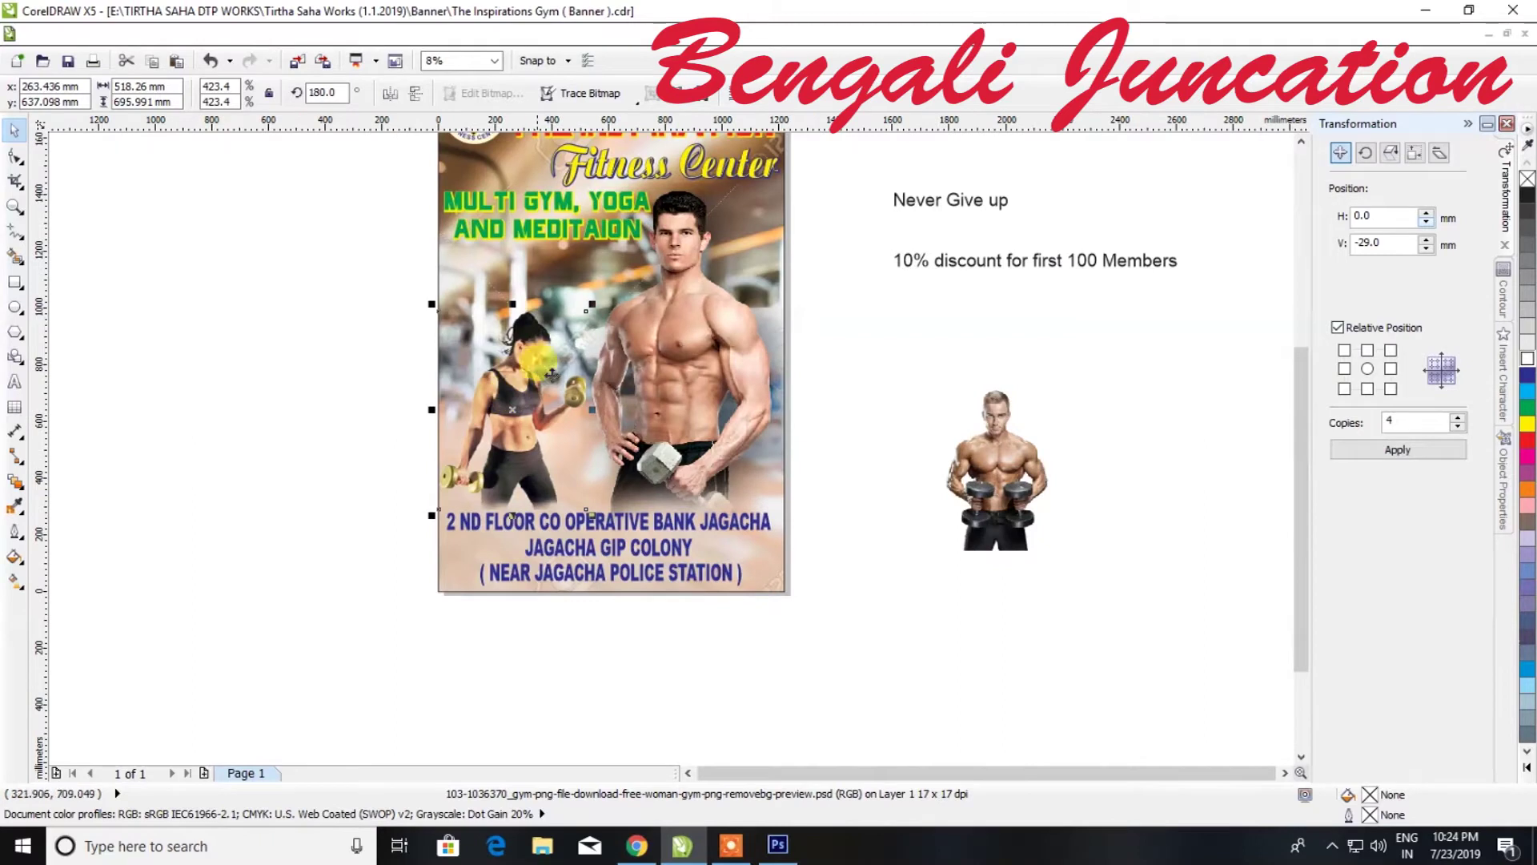
# Delete the two spare muscular man images outside the banner and move the 10% discount line to the banner's left side
pyautogui.click(973, 452)
pyautogui.press('Delete')
pyautogui.scroll(-2, 913, 440)
pyautogui.scroll(2, 795, 303)
pyautogui.click(1043, 210)
pyautogui.press('Delete')
pyautogui.moveTo(1035, 443); pyautogui.dragTo(298, 416)
# Draw a 53-point star about 694 by 271 mm between the Multi Gym text and the woman's head
pyautogui.scroll(2, 603, 462)
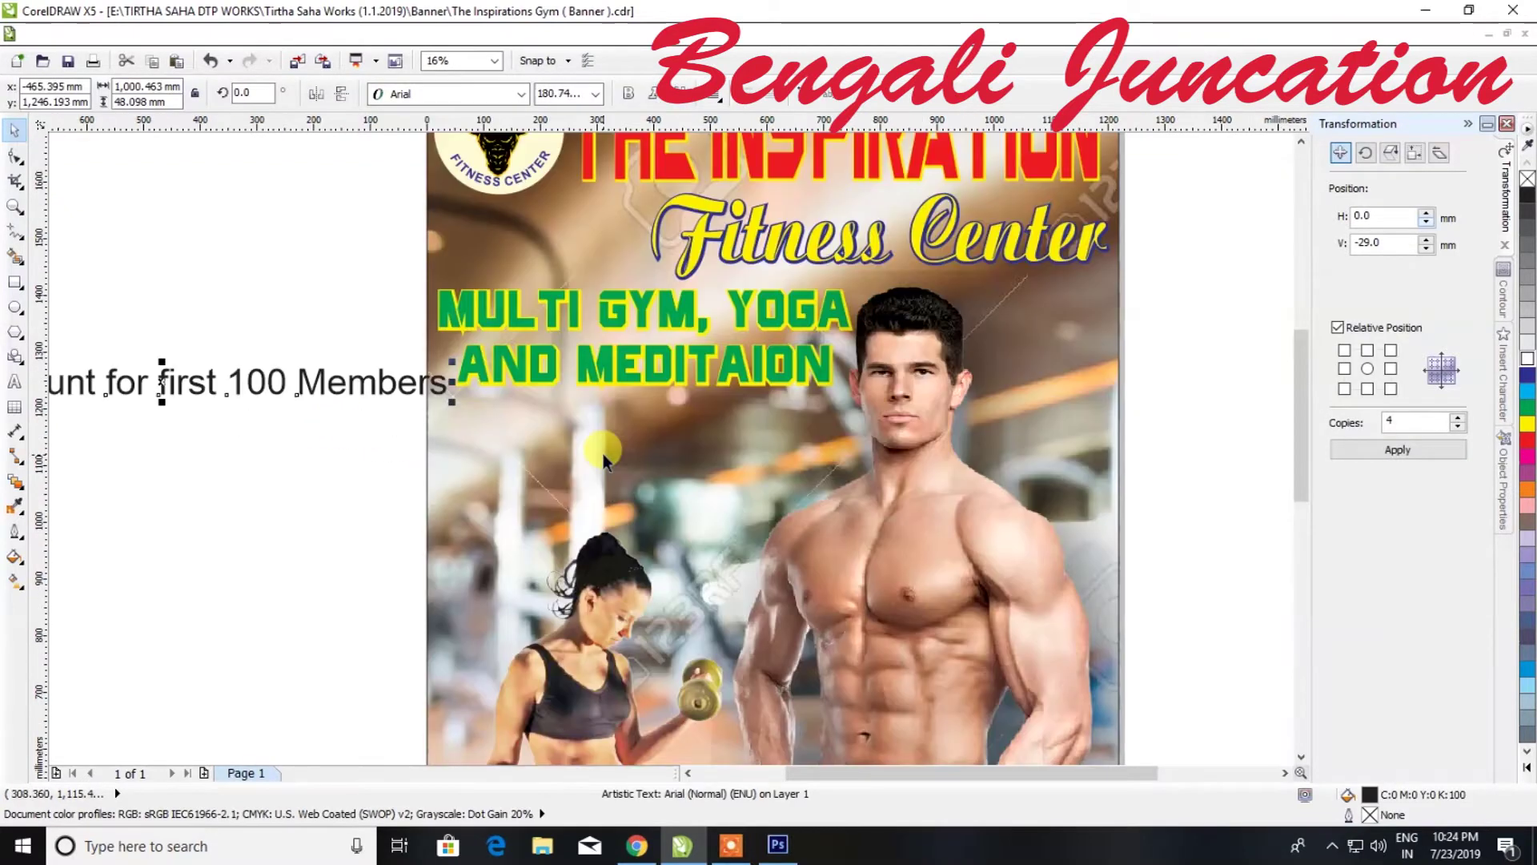
pyautogui.click(19, 335)
pyautogui.rightClick(24, 344)
pyautogui.click(19, 335)
pyautogui.click(80, 347)
pyautogui.doubleClick(478, 94)
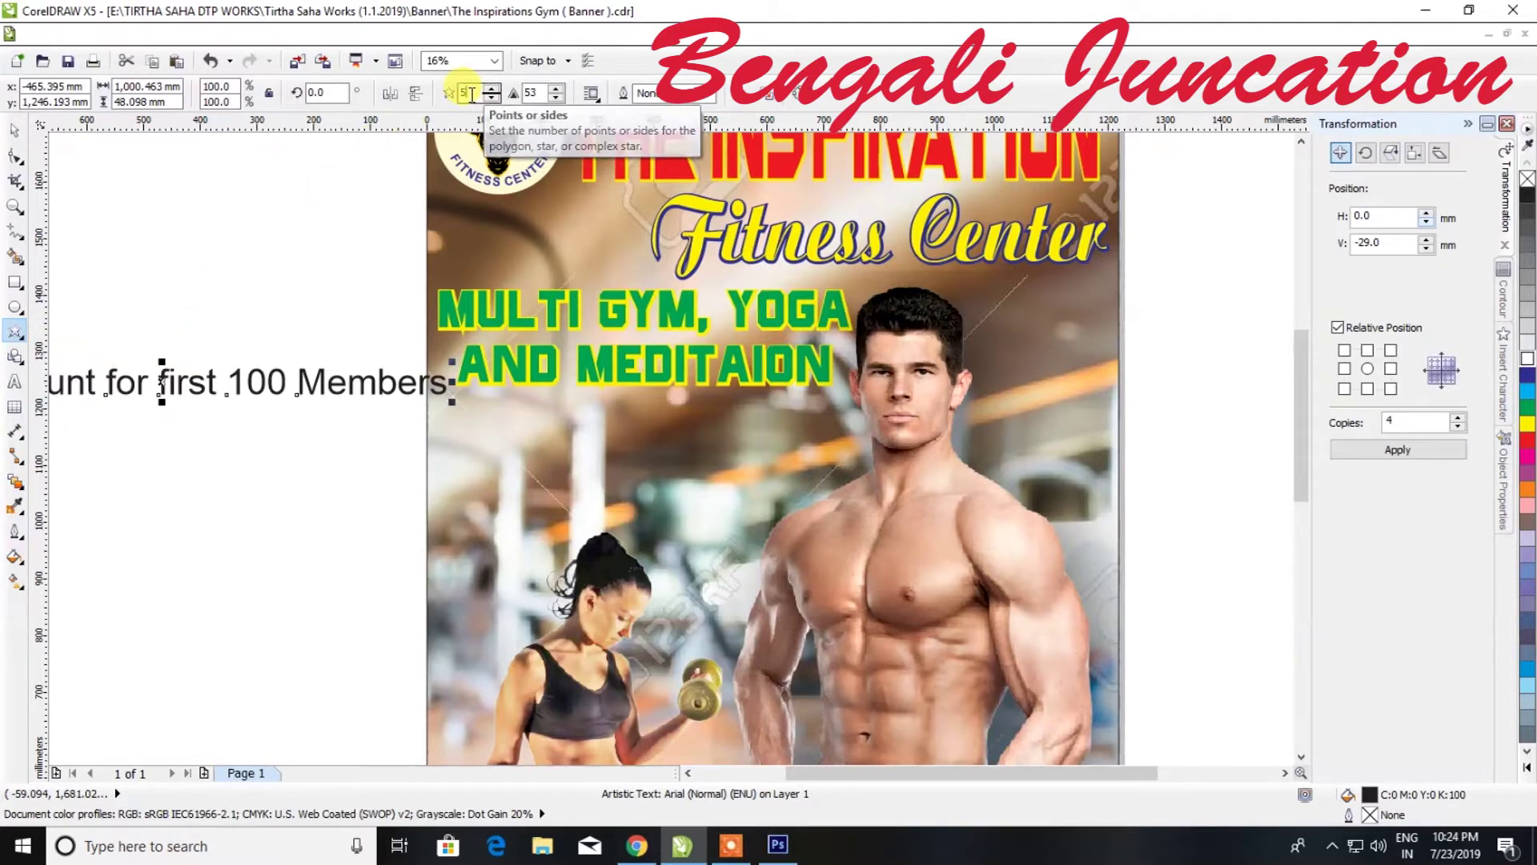
pyautogui.write('53')
pyautogui.moveTo(446, 362); pyautogui.dragTo(841, 583)
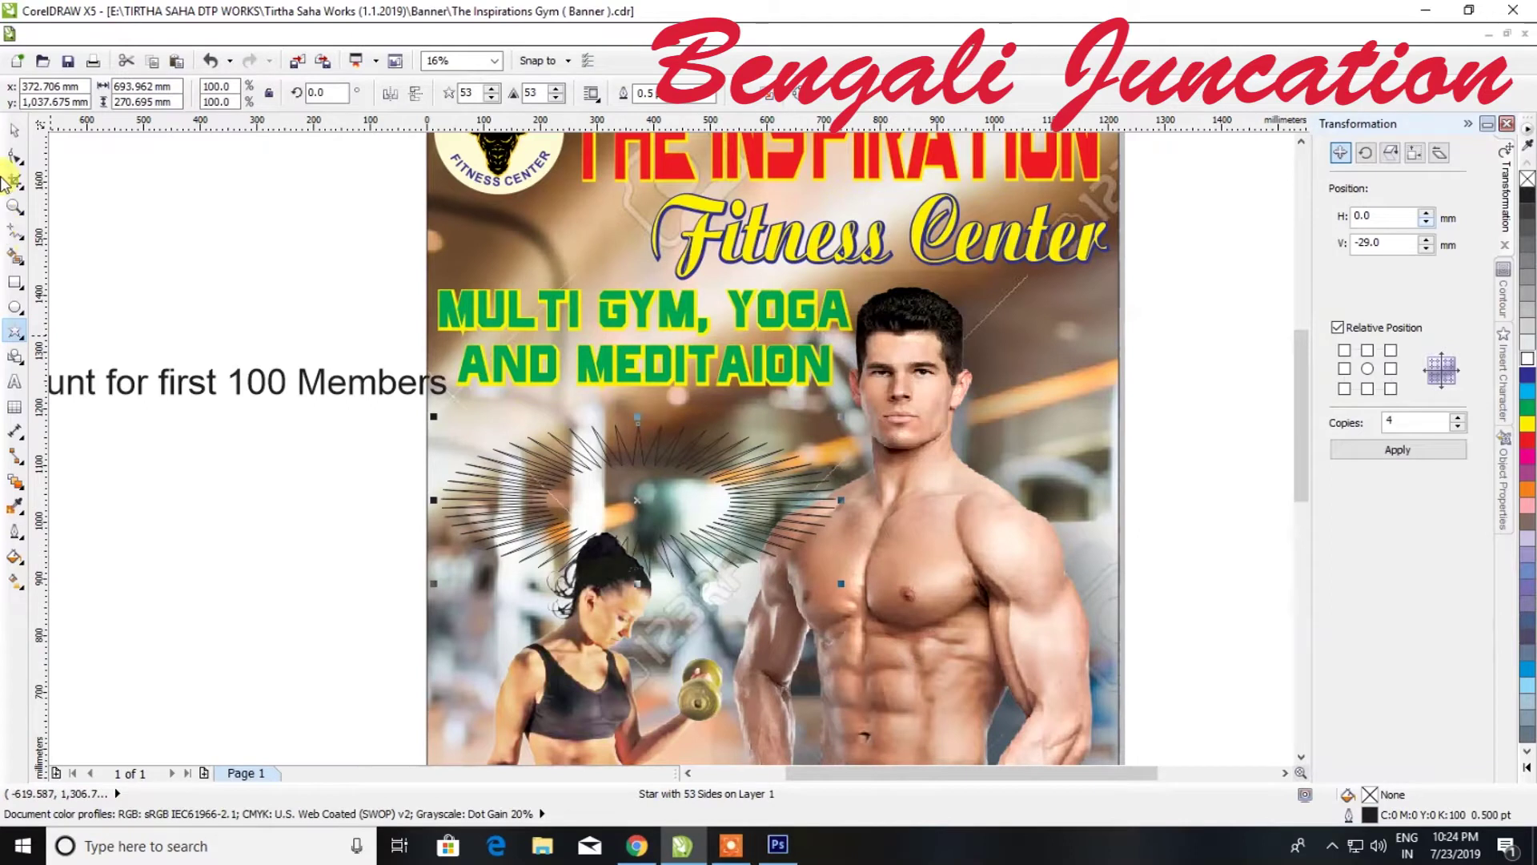
# Fill the star blue, set its sharpness to 10 and position it behind the woman's head below the Multi Gym text
pyautogui.click(1528, 374)
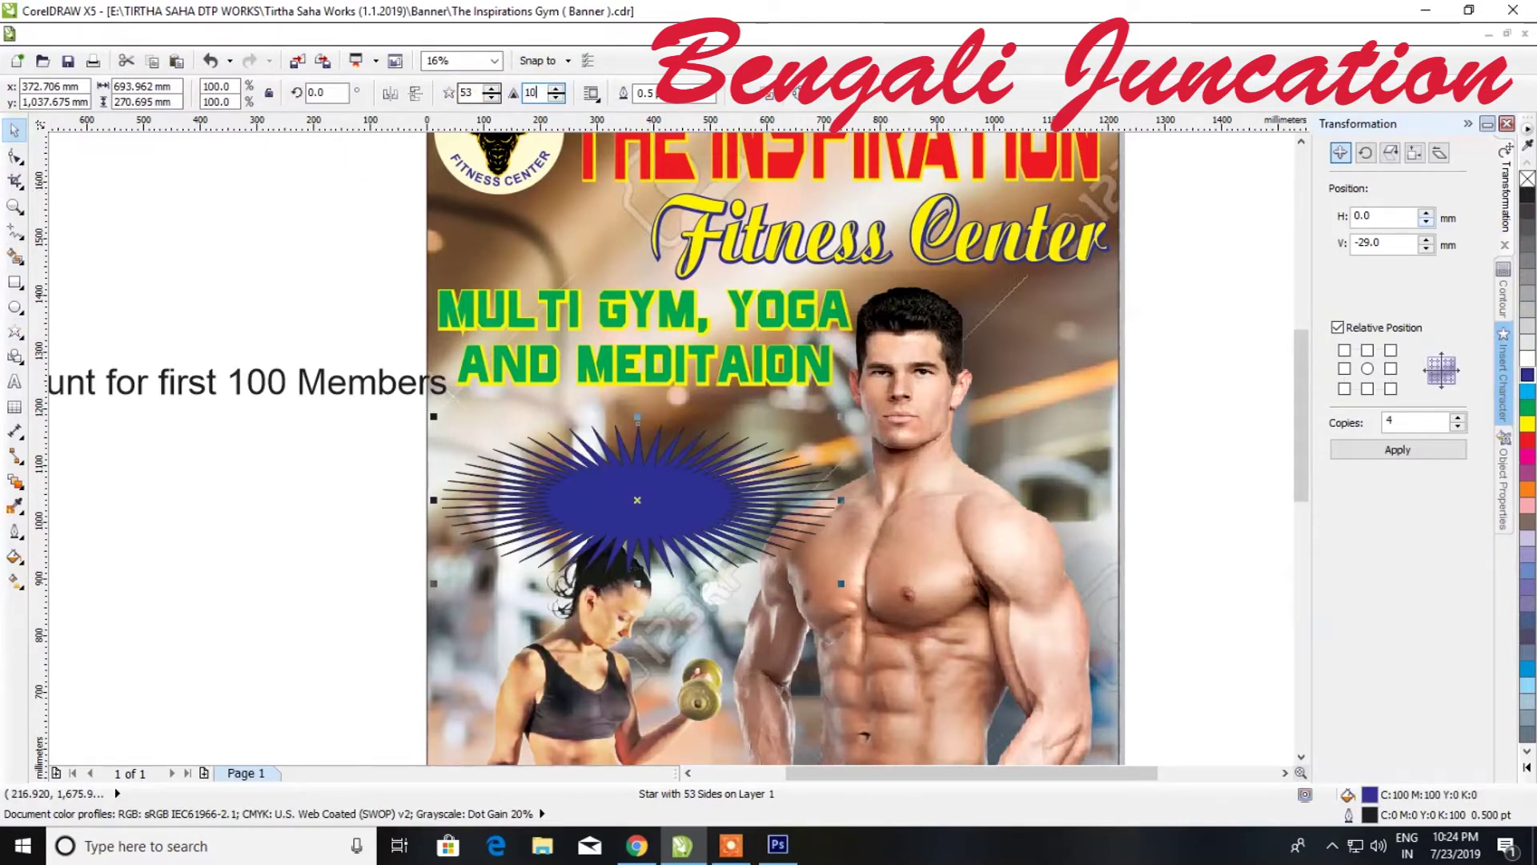
pyautogui.press('Return')
pyautogui.moveTo(612, 446); pyautogui.dragTo(630, 480)
pyautogui.click(615, 609)
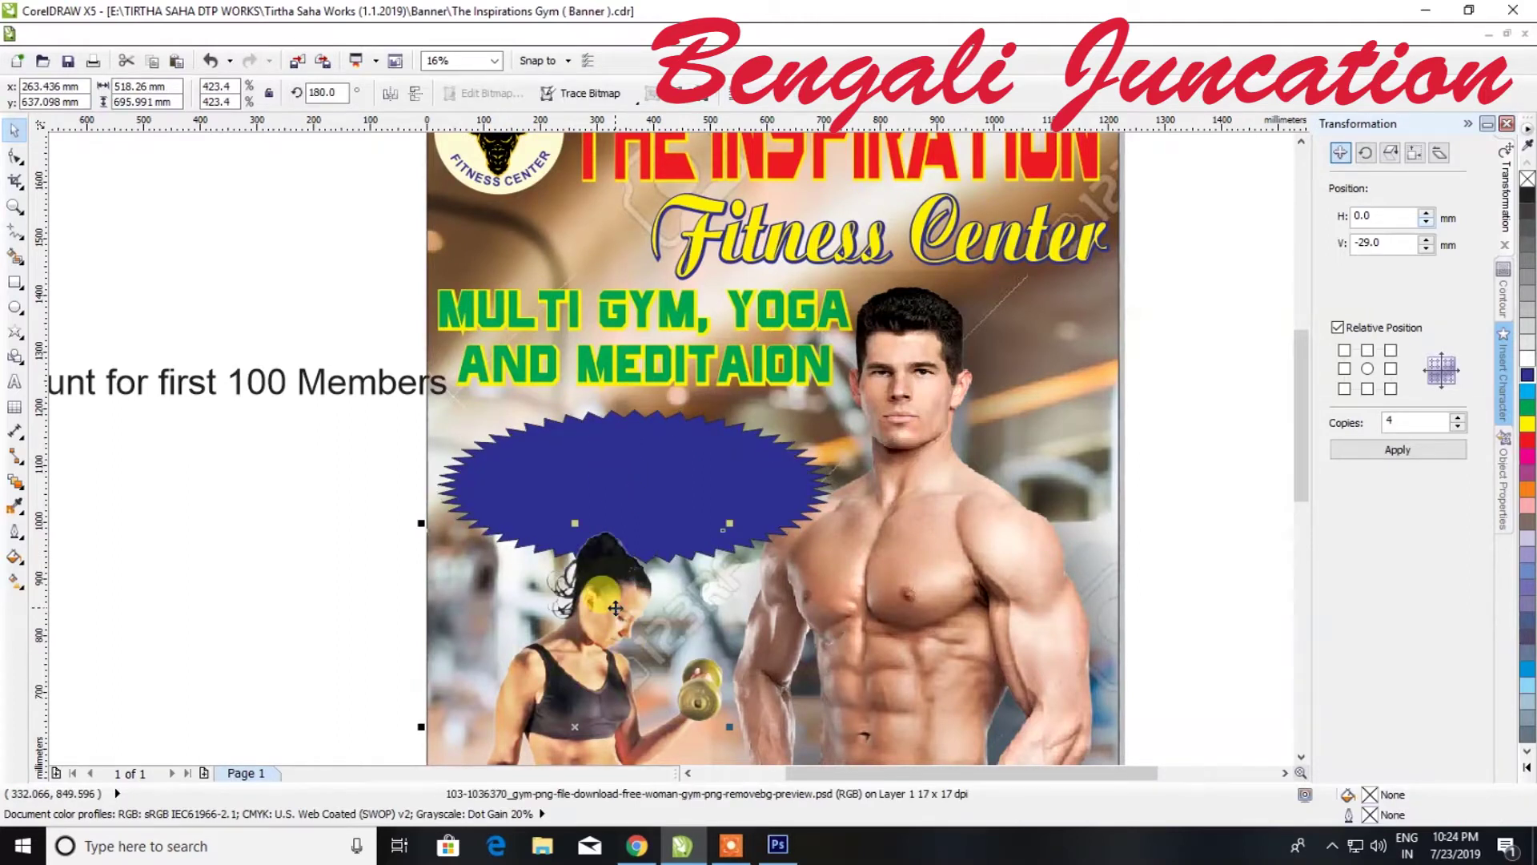
# Move the 10% discount line onto the banner below the Multi Gym text and delete the blue star
pyautogui.moveTo(200, 384); pyautogui.dragTo(777, 465)
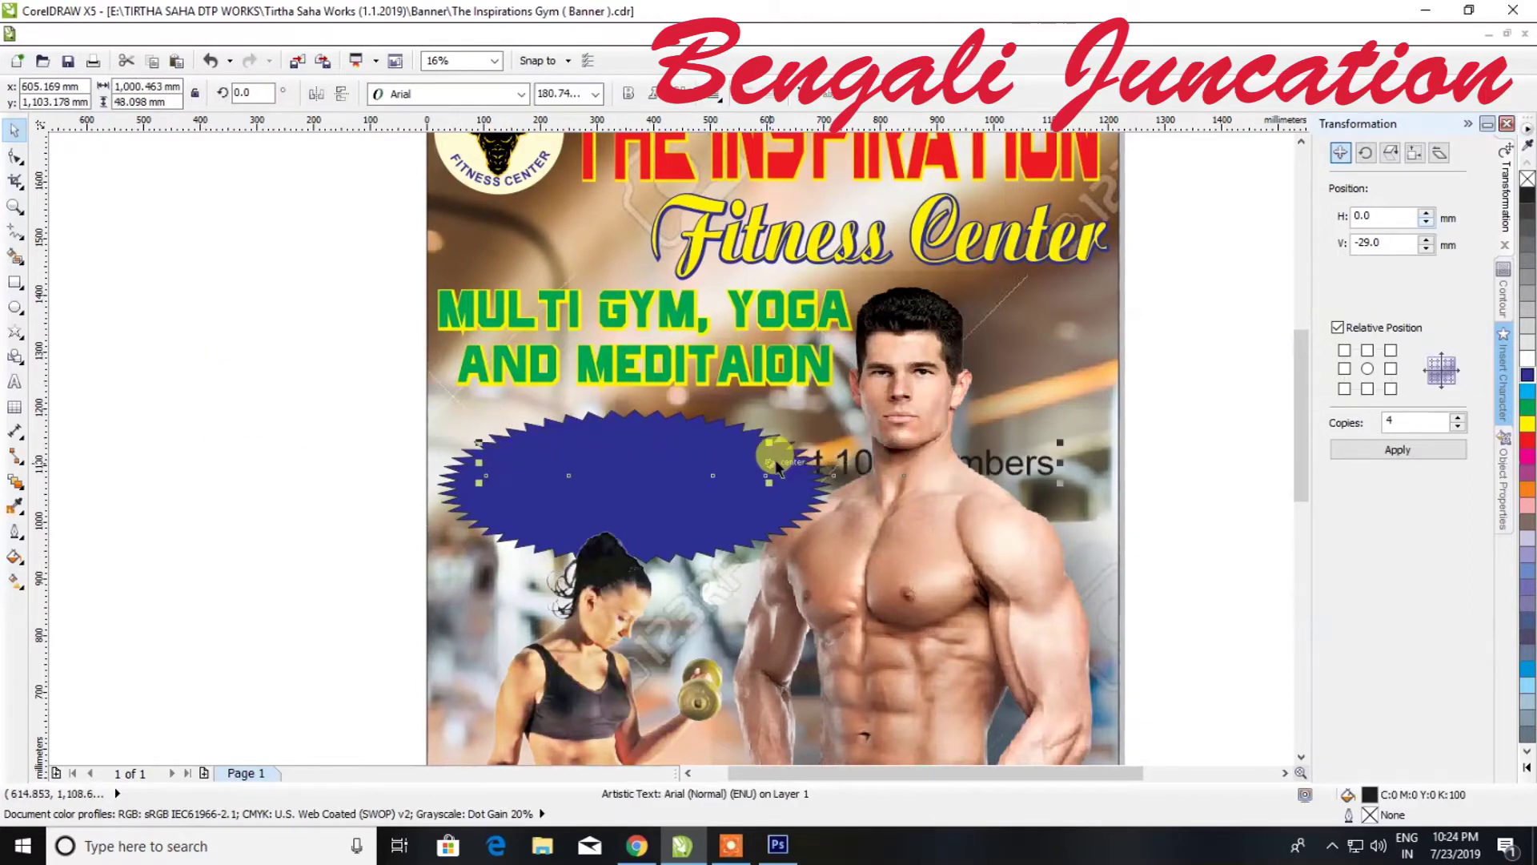
pyautogui.scroll(-2, 776, 465)
pyautogui.scroll(1, 736, 456)
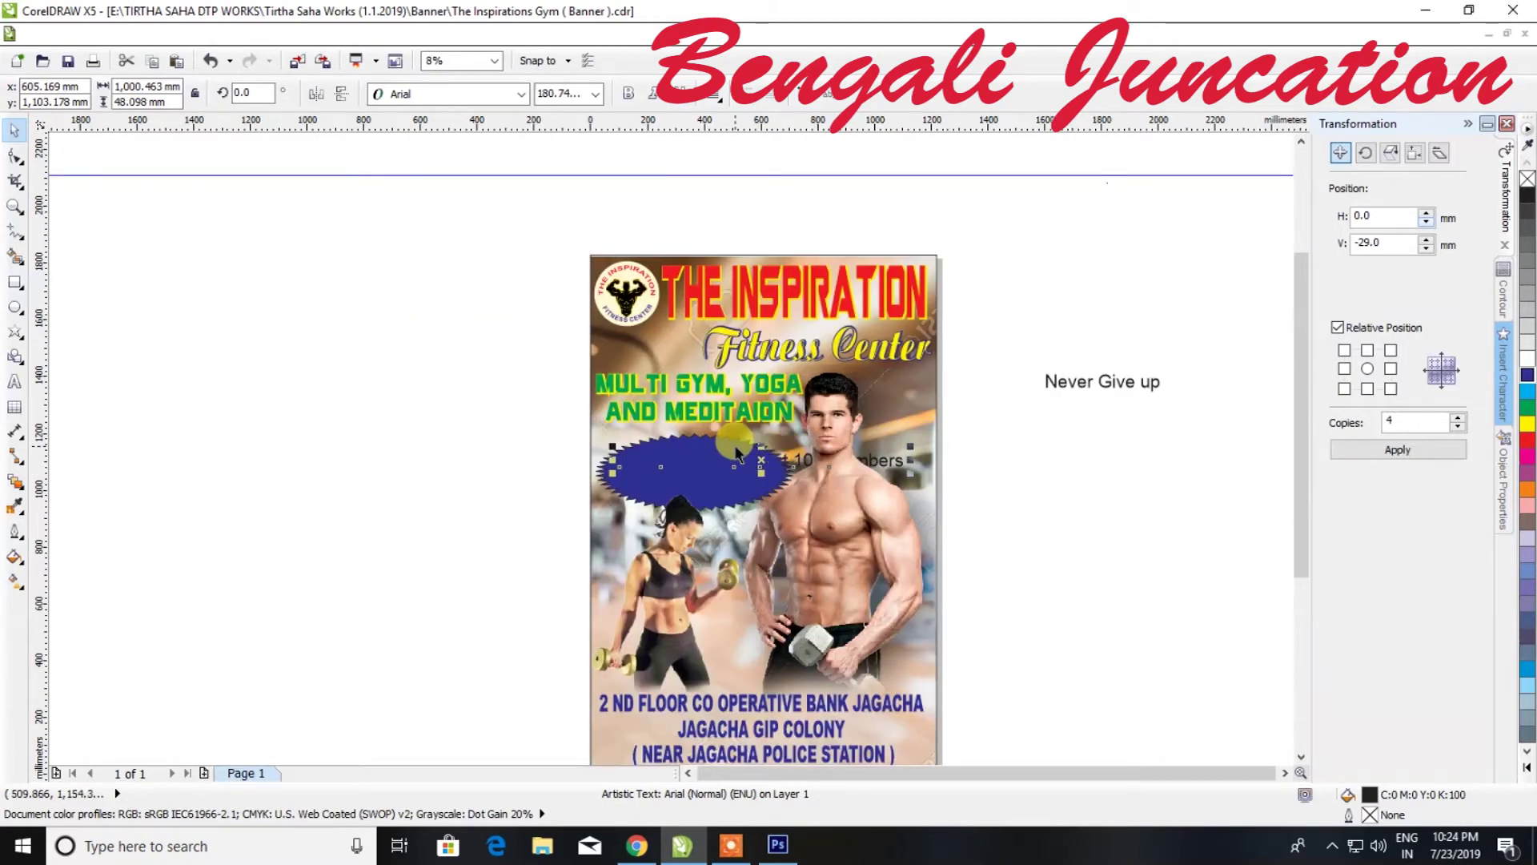
pyautogui.click(735, 451)
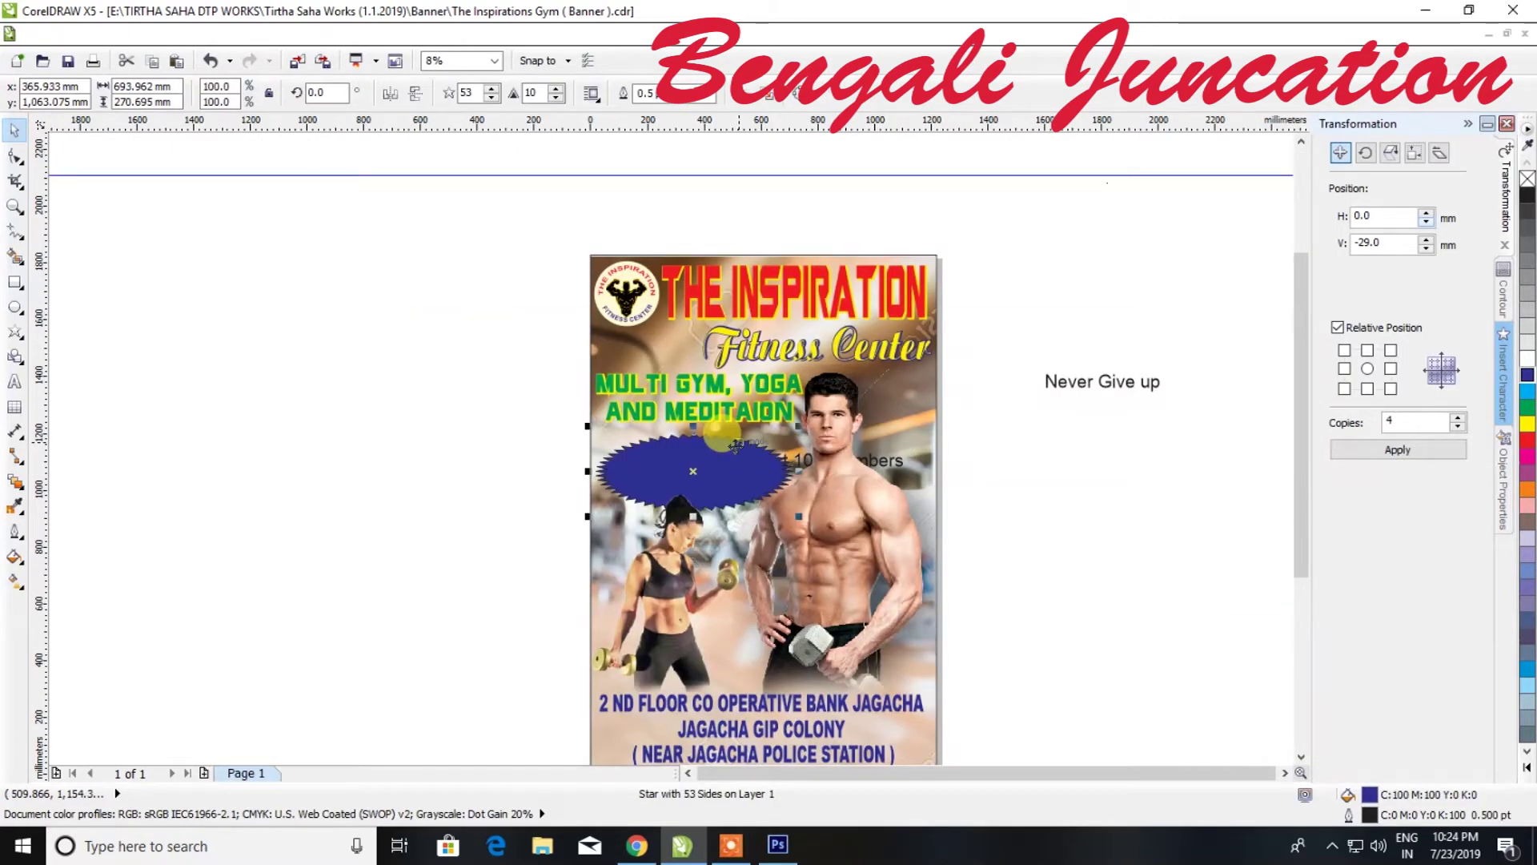
pyautogui.press('Delete')
pyautogui.click(721, 456)
pyautogui.click(709, 461)
pyautogui.scroll(2, 698, 463)
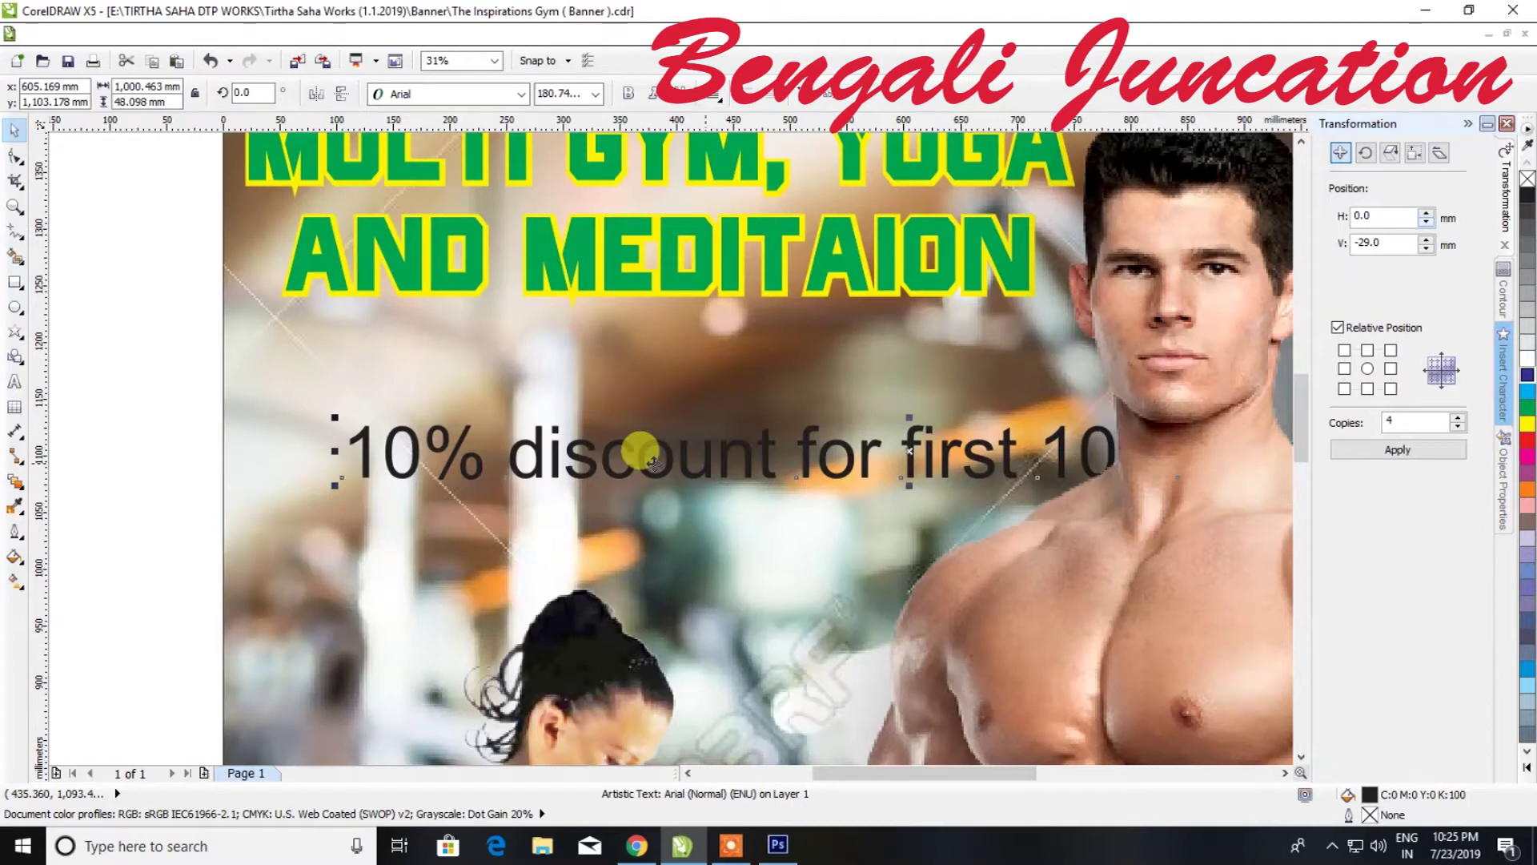
# Convert the 10% discount line to uppercase and make it bold
pyautogui.click(14, 381)
pyautogui.hotkey('ctrl', 'a')
pyautogui.hotkey('shift', 'F3')
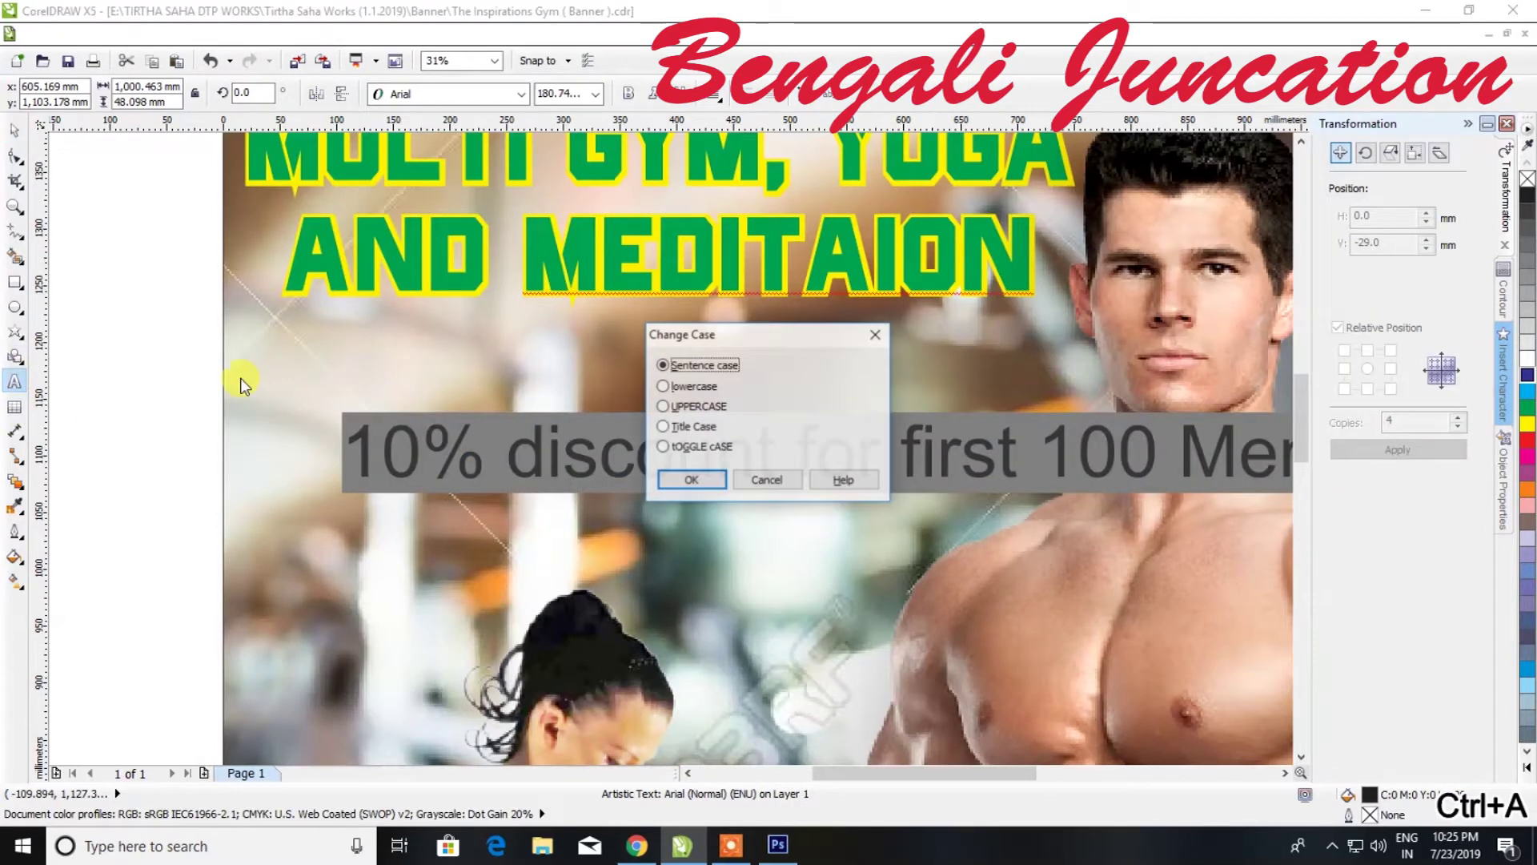
pyautogui.click(695, 481)
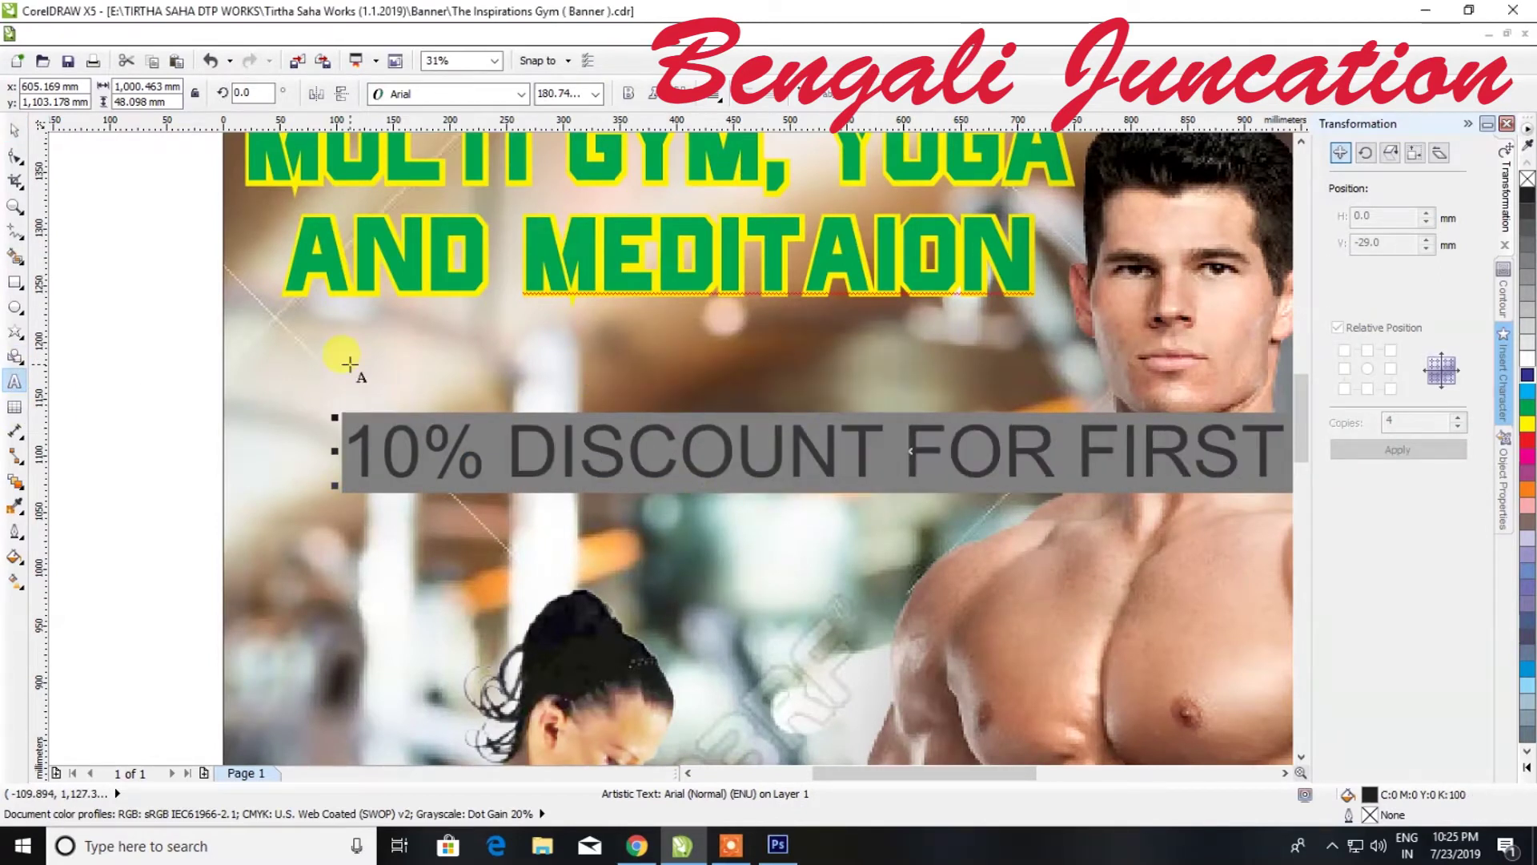
pyautogui.click(15, 130)
pyautogui.click(629, 93)
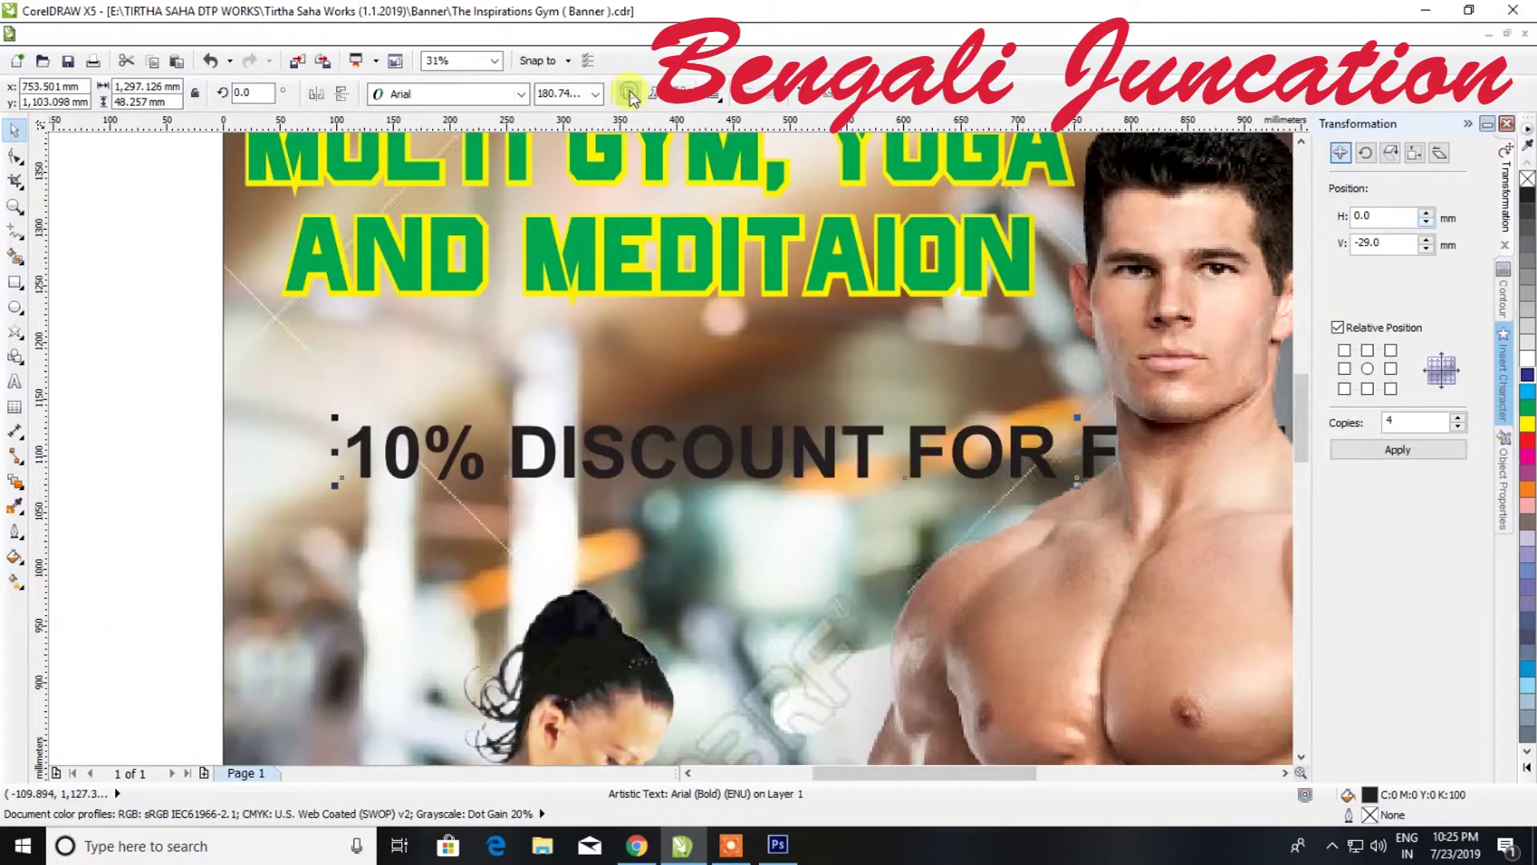
# Set the discount line's font size to 150 pt and move it up closer beneath the Multi Gym heading
pyautogui.scroll(-3, 498, 234)
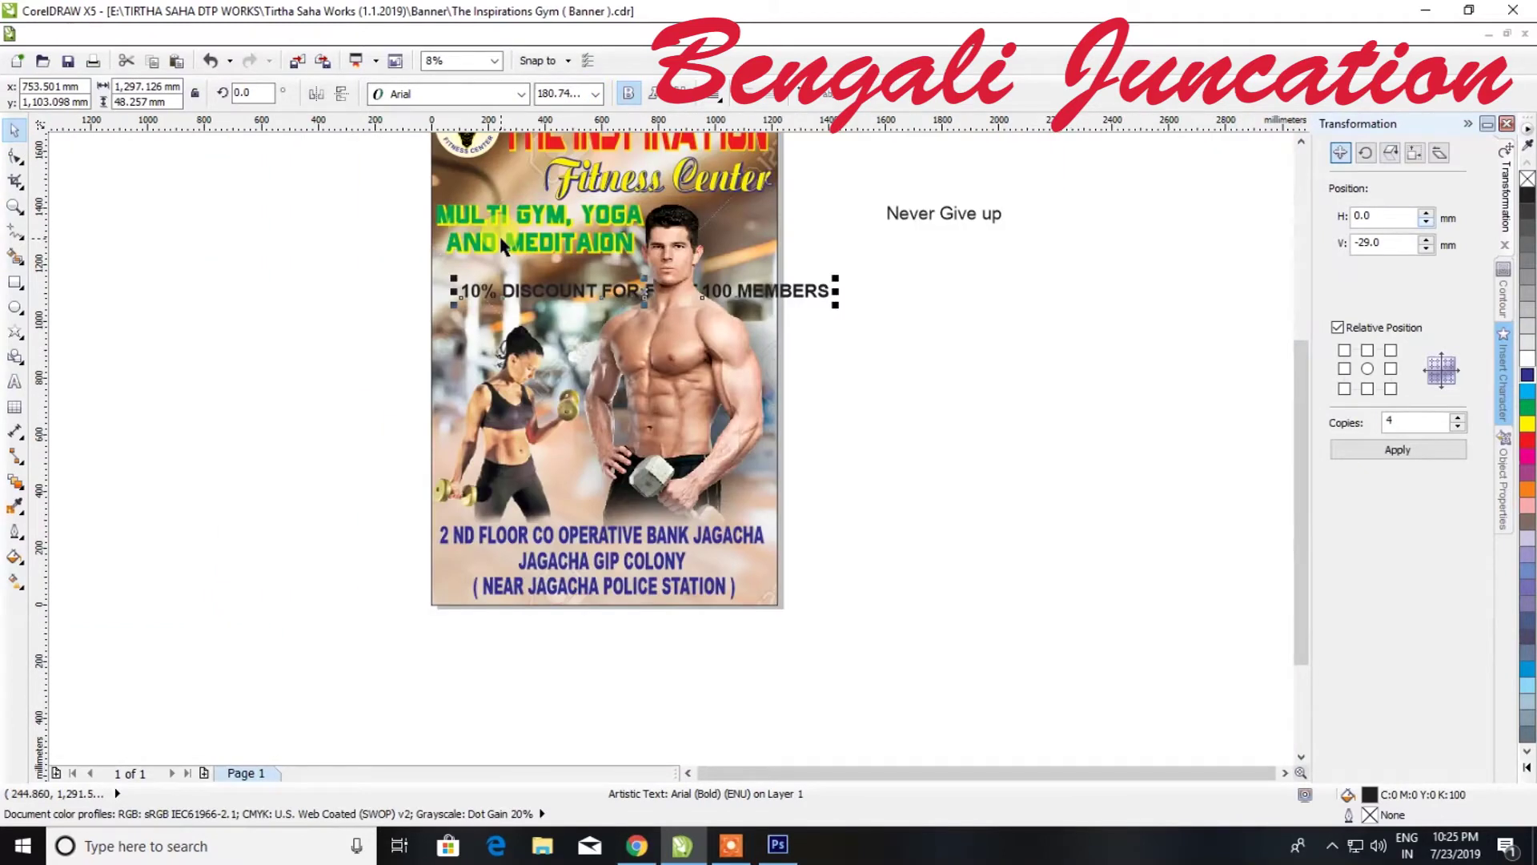
pyautogui.scroll(-2, 702, 315)
pyautogui.scroll(3, 651, 267)
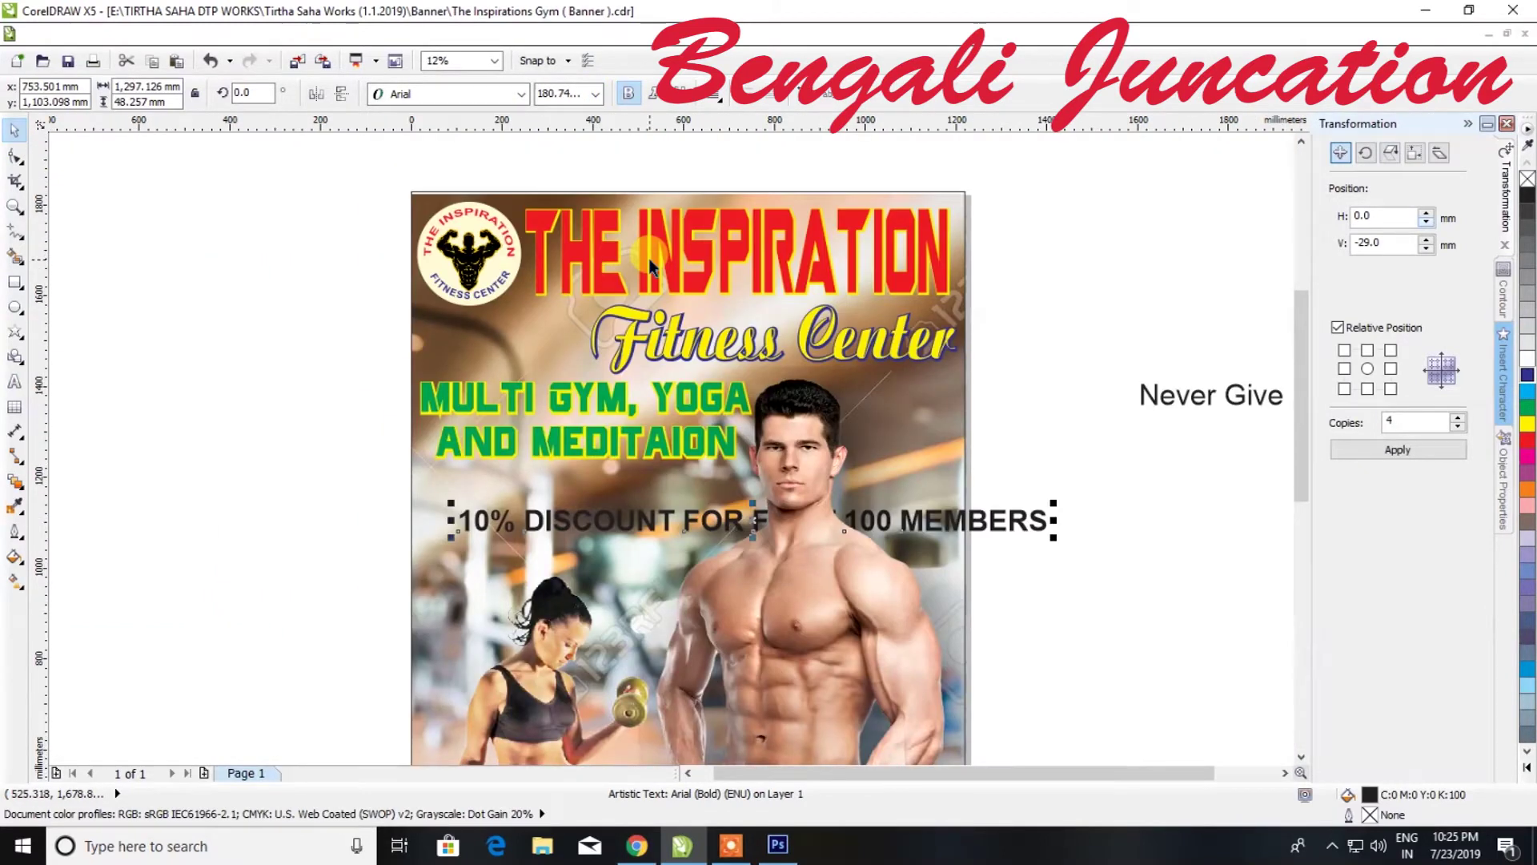
pyautogui.click(1468, 124)
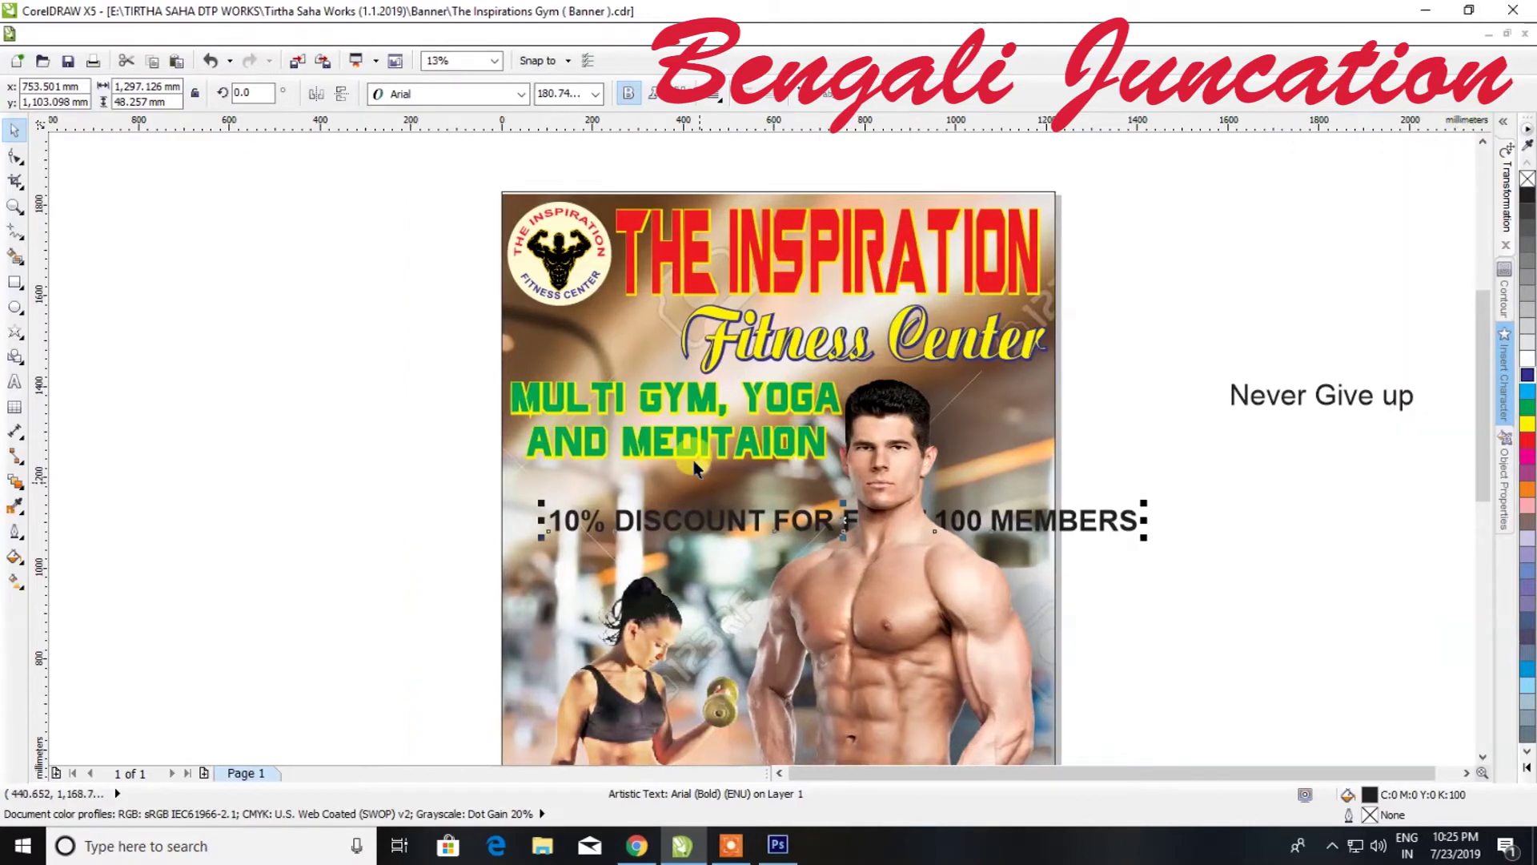
pyautogui.hotkey('ctrl', 'a')
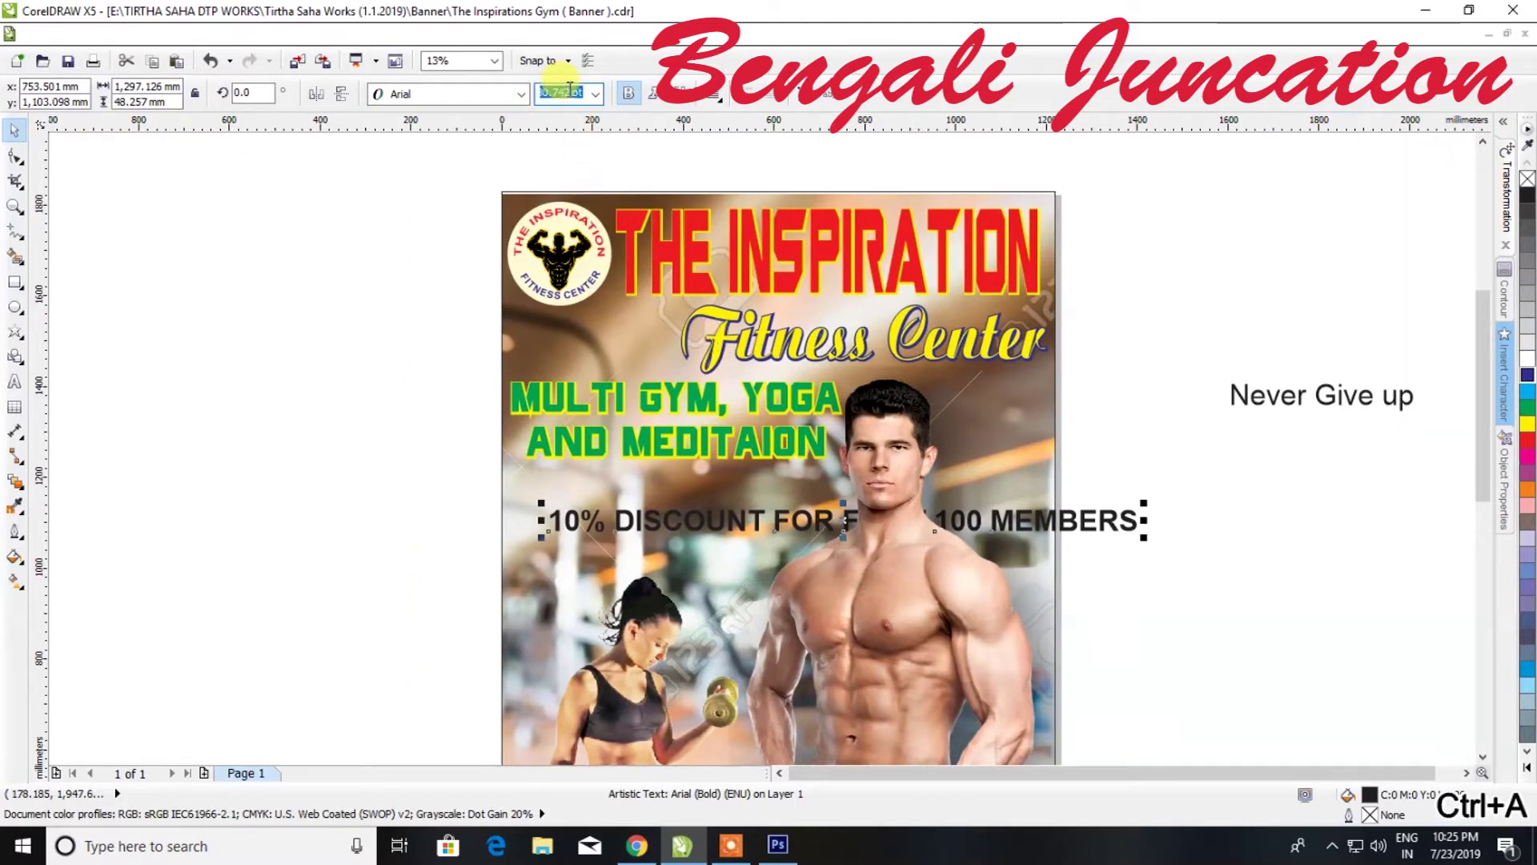
pyautogui.write('150')
pyautogui.press('Return')
pyautogui.scroll(2, 708, 539)
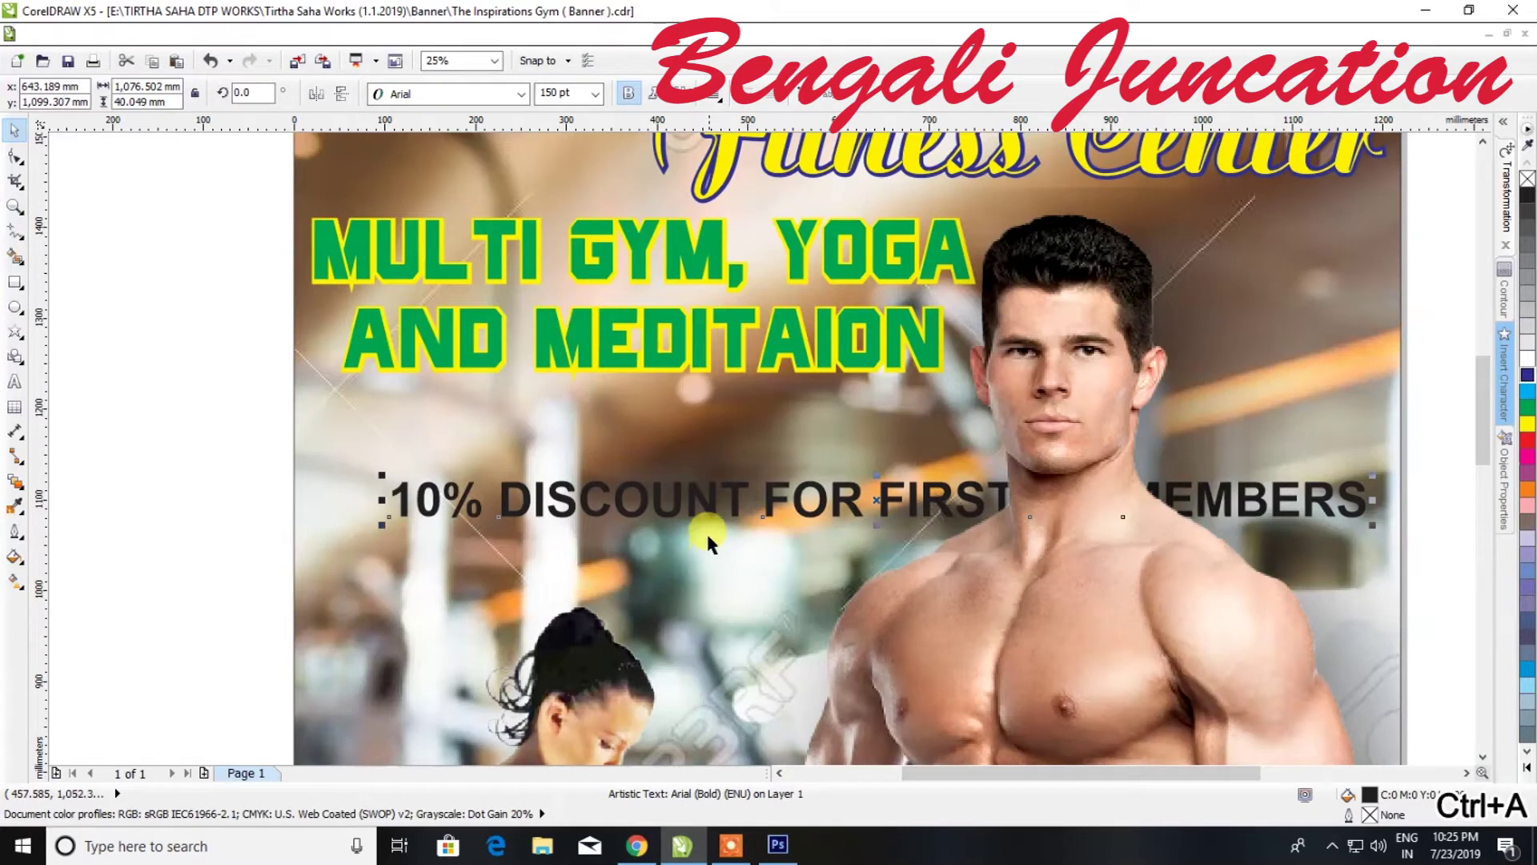
pyautogui.moveTo(737, 490); pyautogui.dragTo(670, 437)
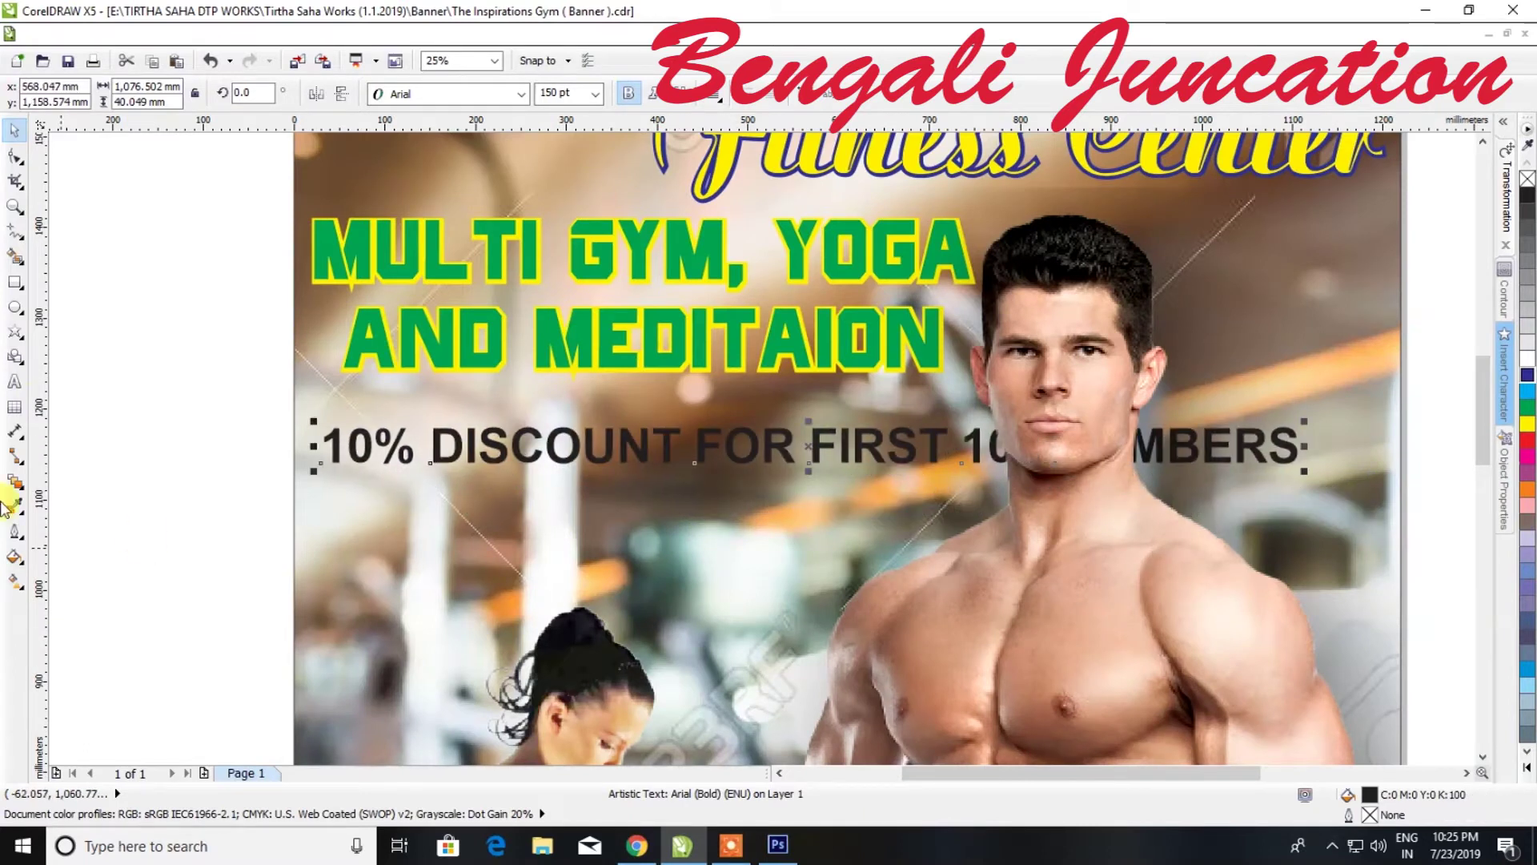
# Break the discount line into two lines after "FOR" and stretch the text to about 649 by 161 mm
pyautogui.click(15, 382)
pyautogui.click(822, 432)
pyautogui.press('Return')
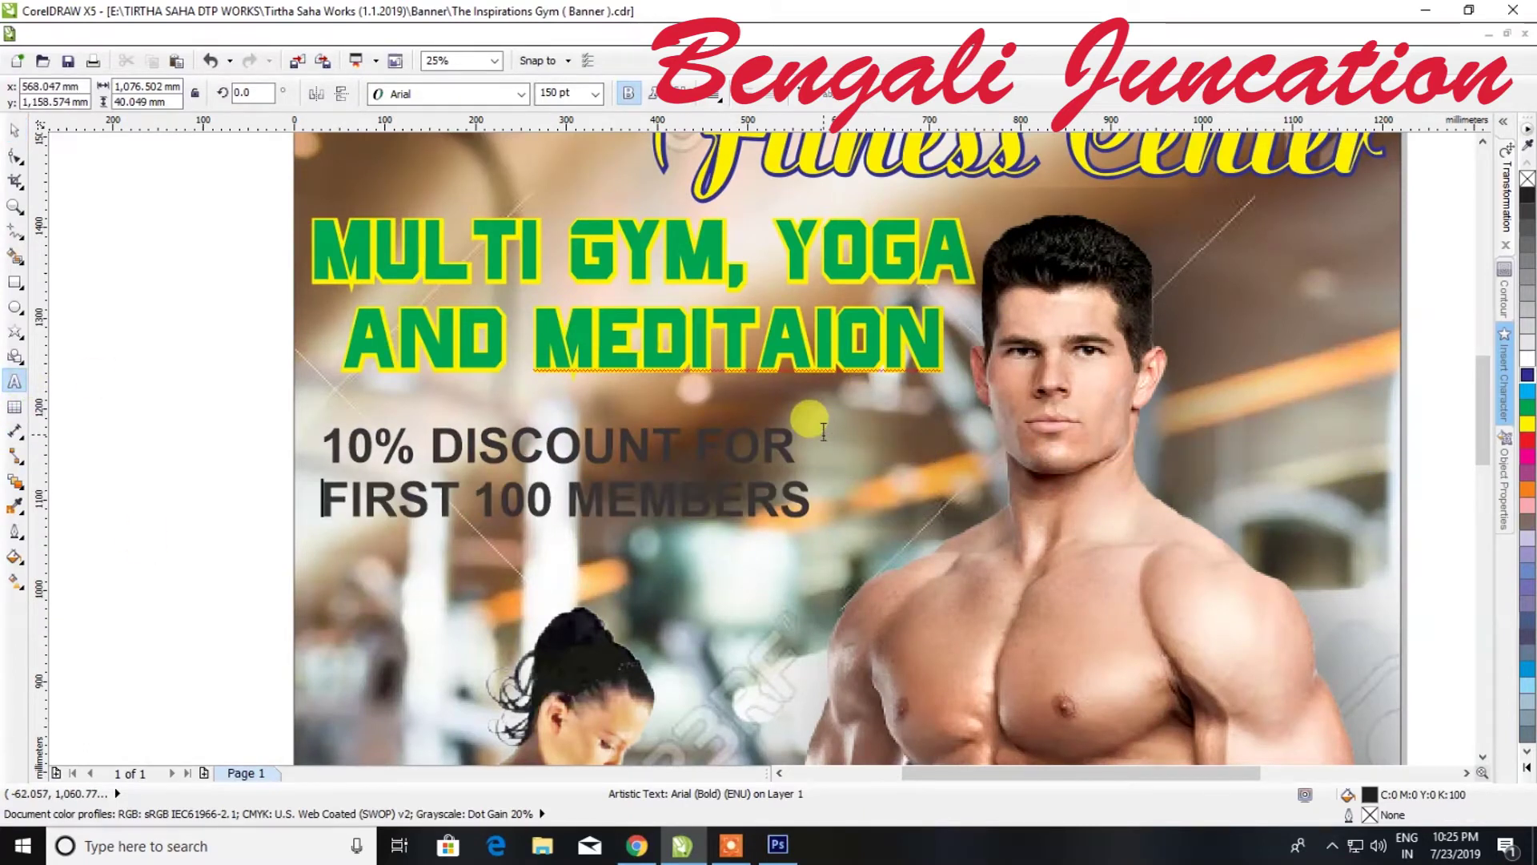
pyautogui.click(15, 131)
pyautogui.moveTo(816, 525); pyautogui.dragTo(916, 543)
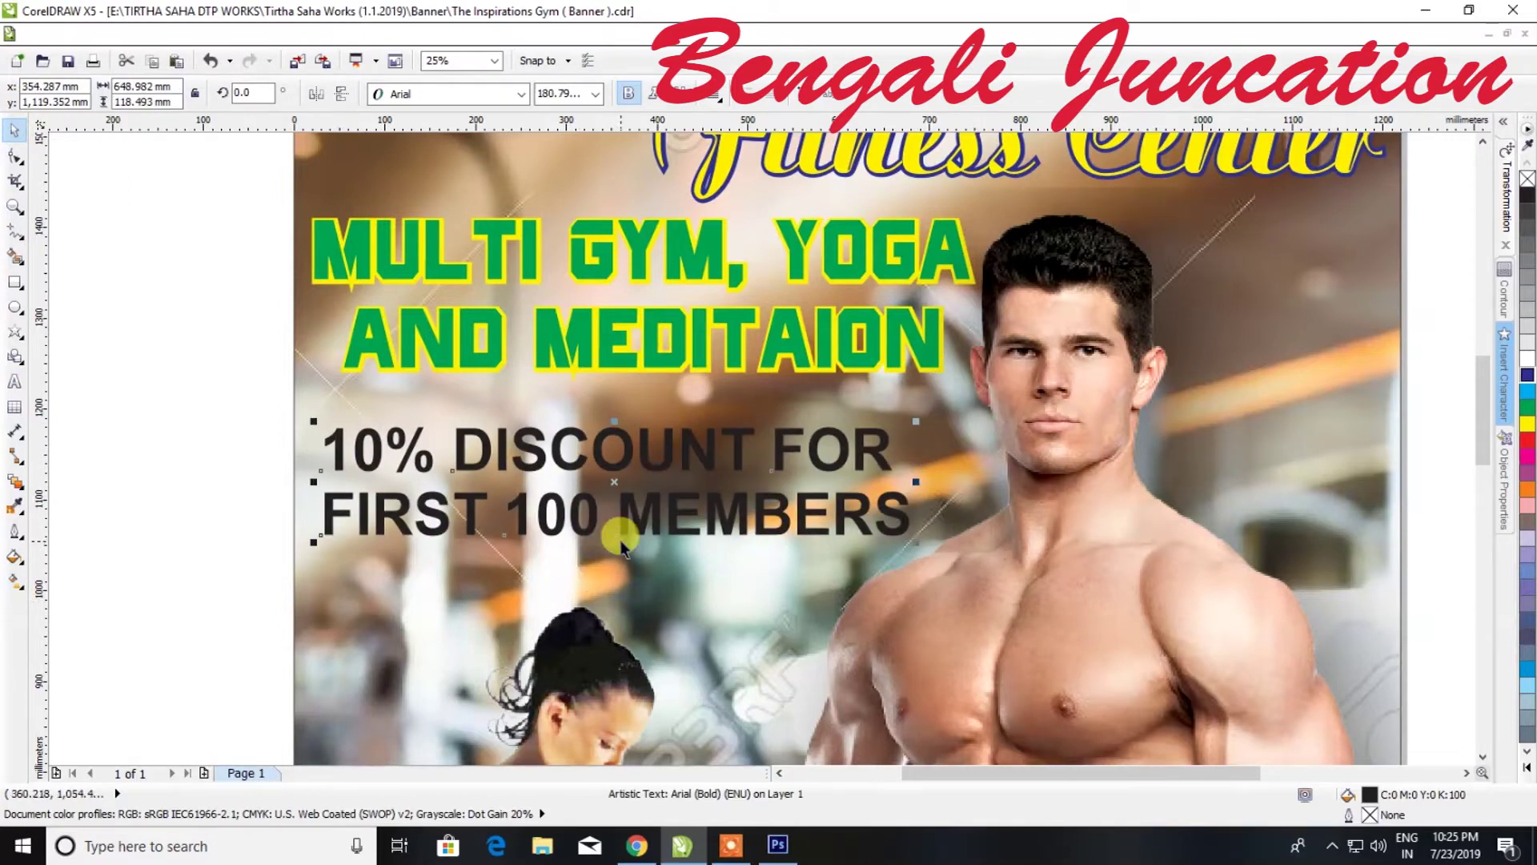
pyautogui.moveTo(621, 546); pyautogui.dragTo(621, 586)
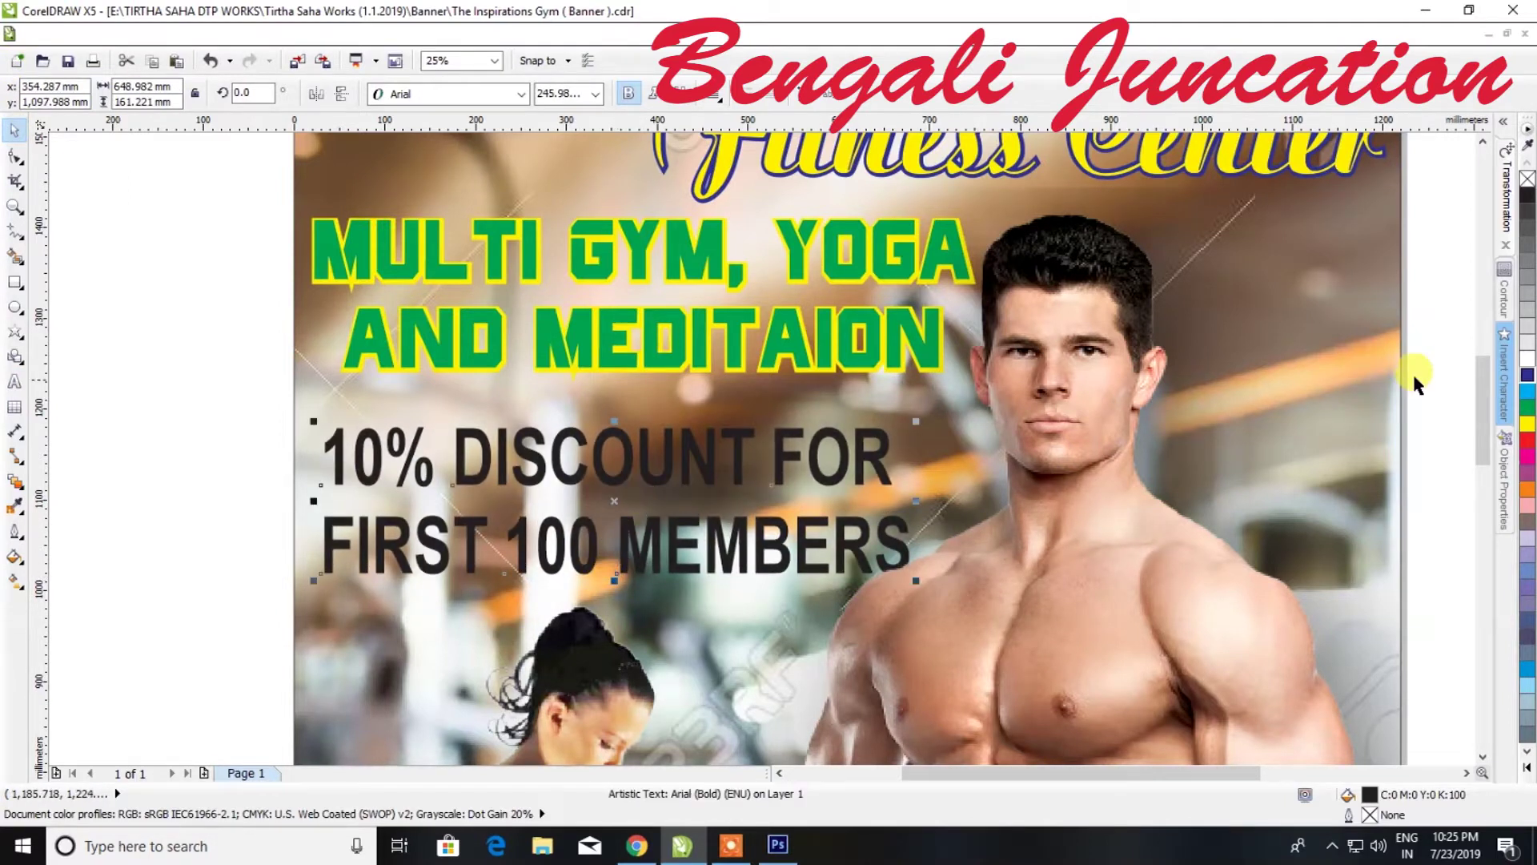
# Fill the discount text yellow and apply a one-step outside contour with a 1 mm offset
pyautogui.click(1528, 423)
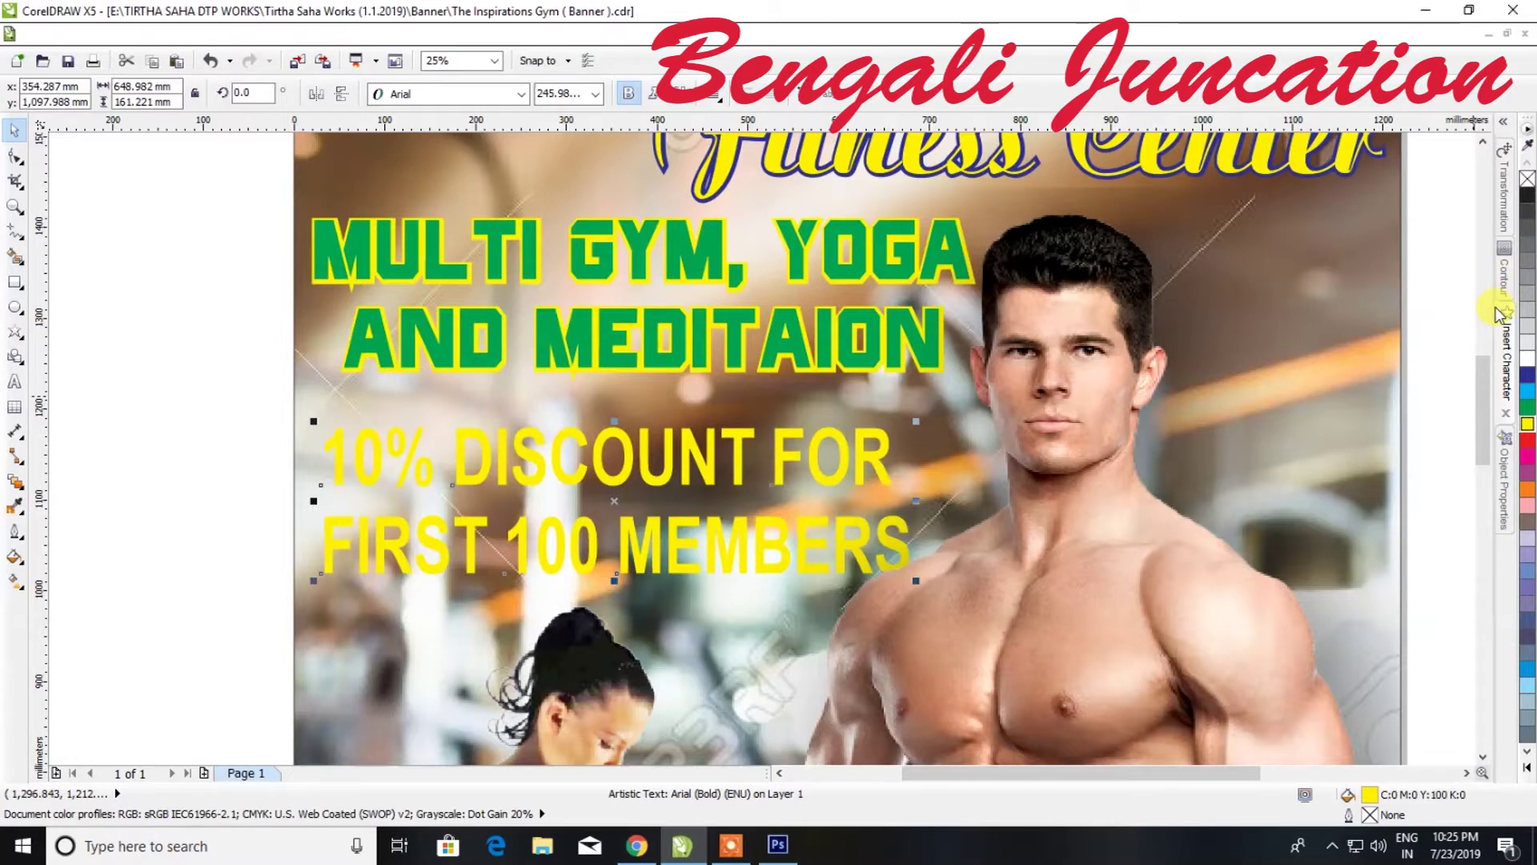
pyautogui.click(1495, 310)
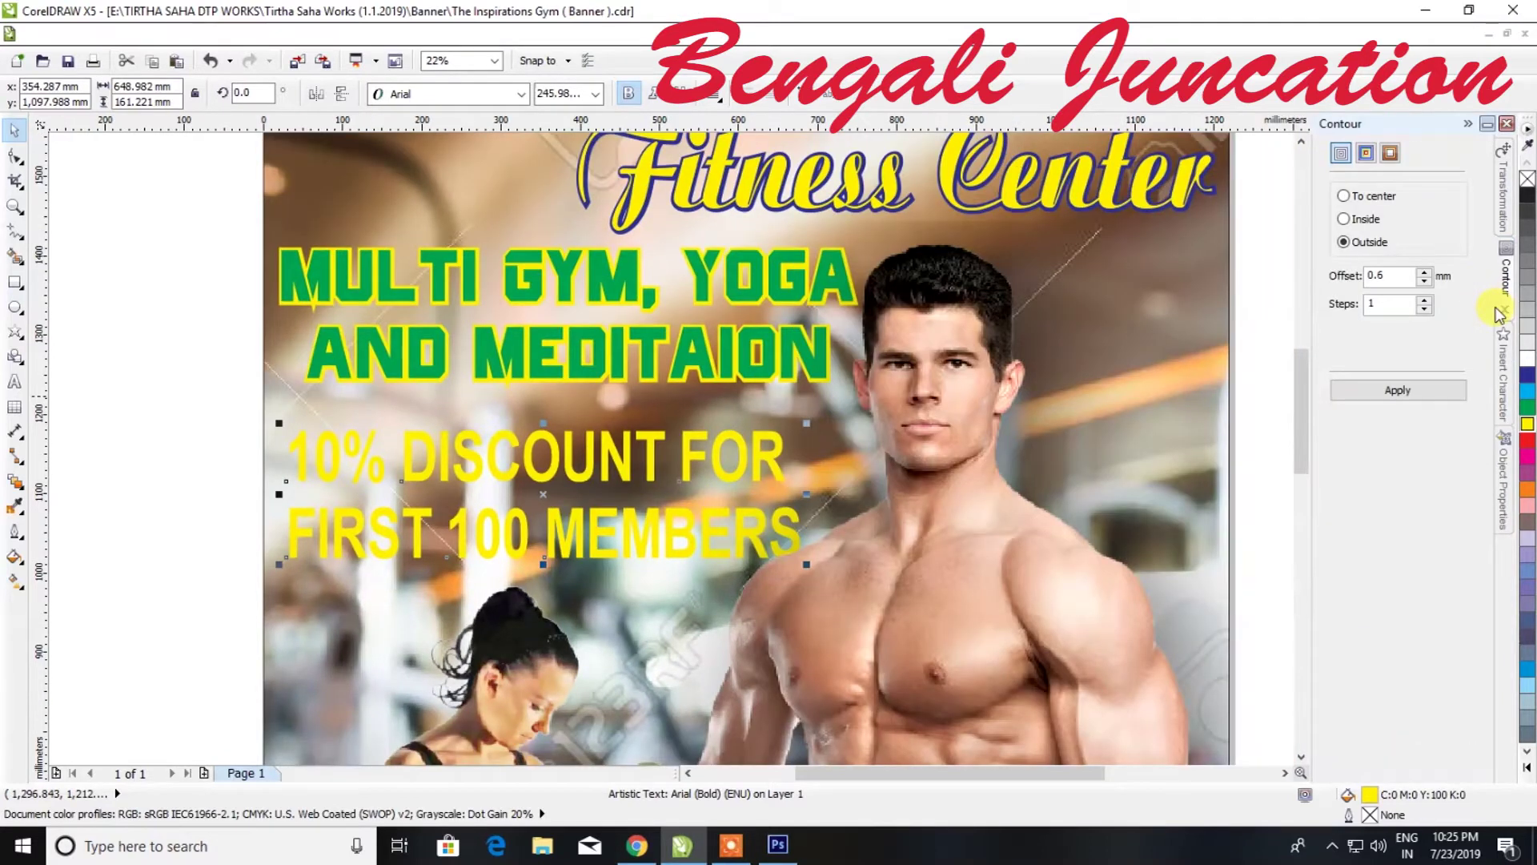
pyautogui.click(1371, 384)
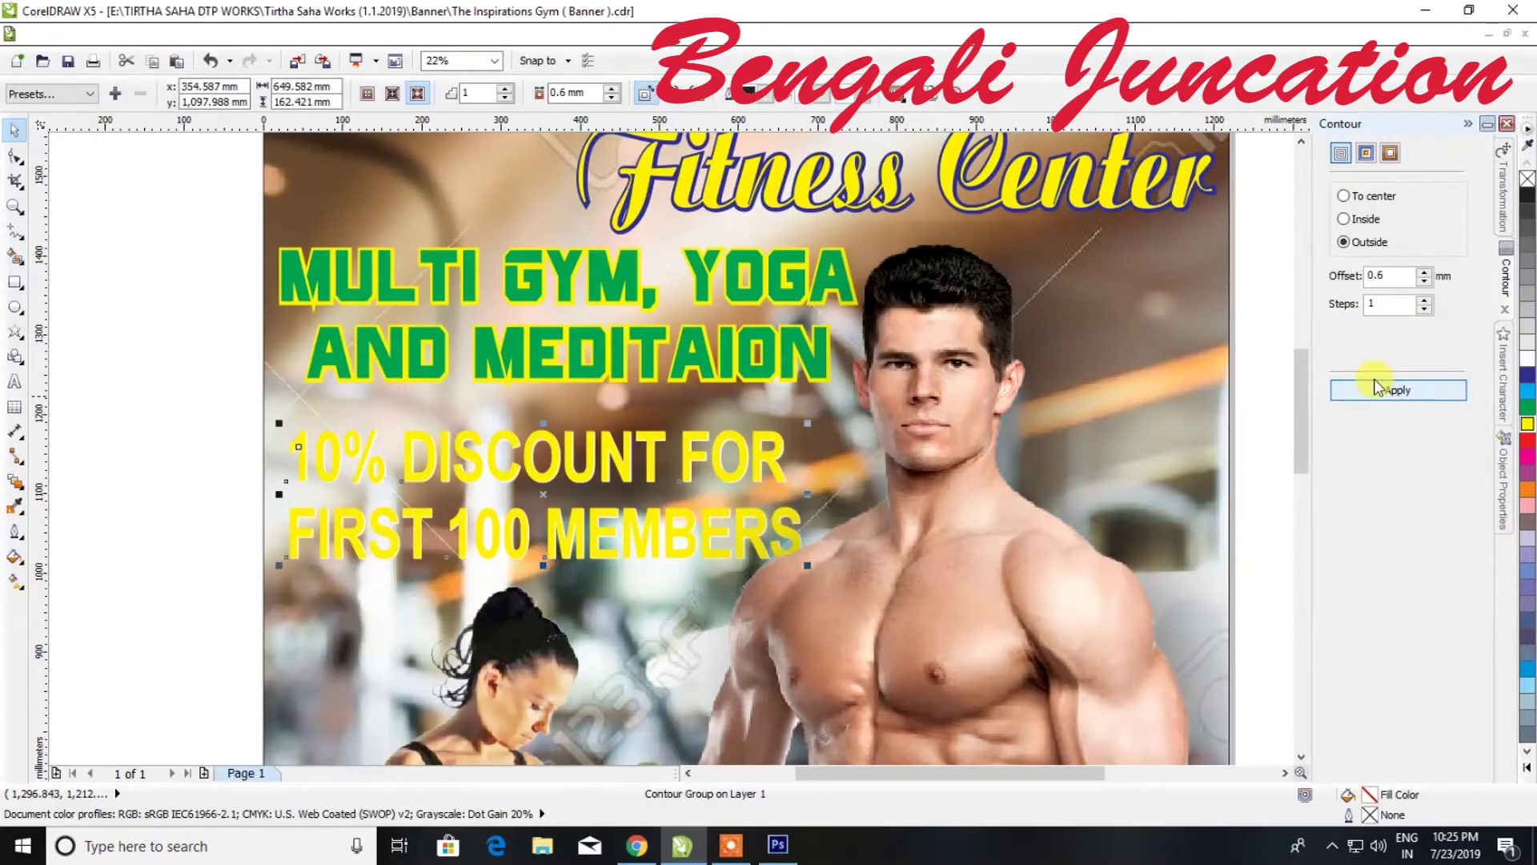
pyautogui.moveTo(595, 86); pyautogui.dragTo(561, 85)
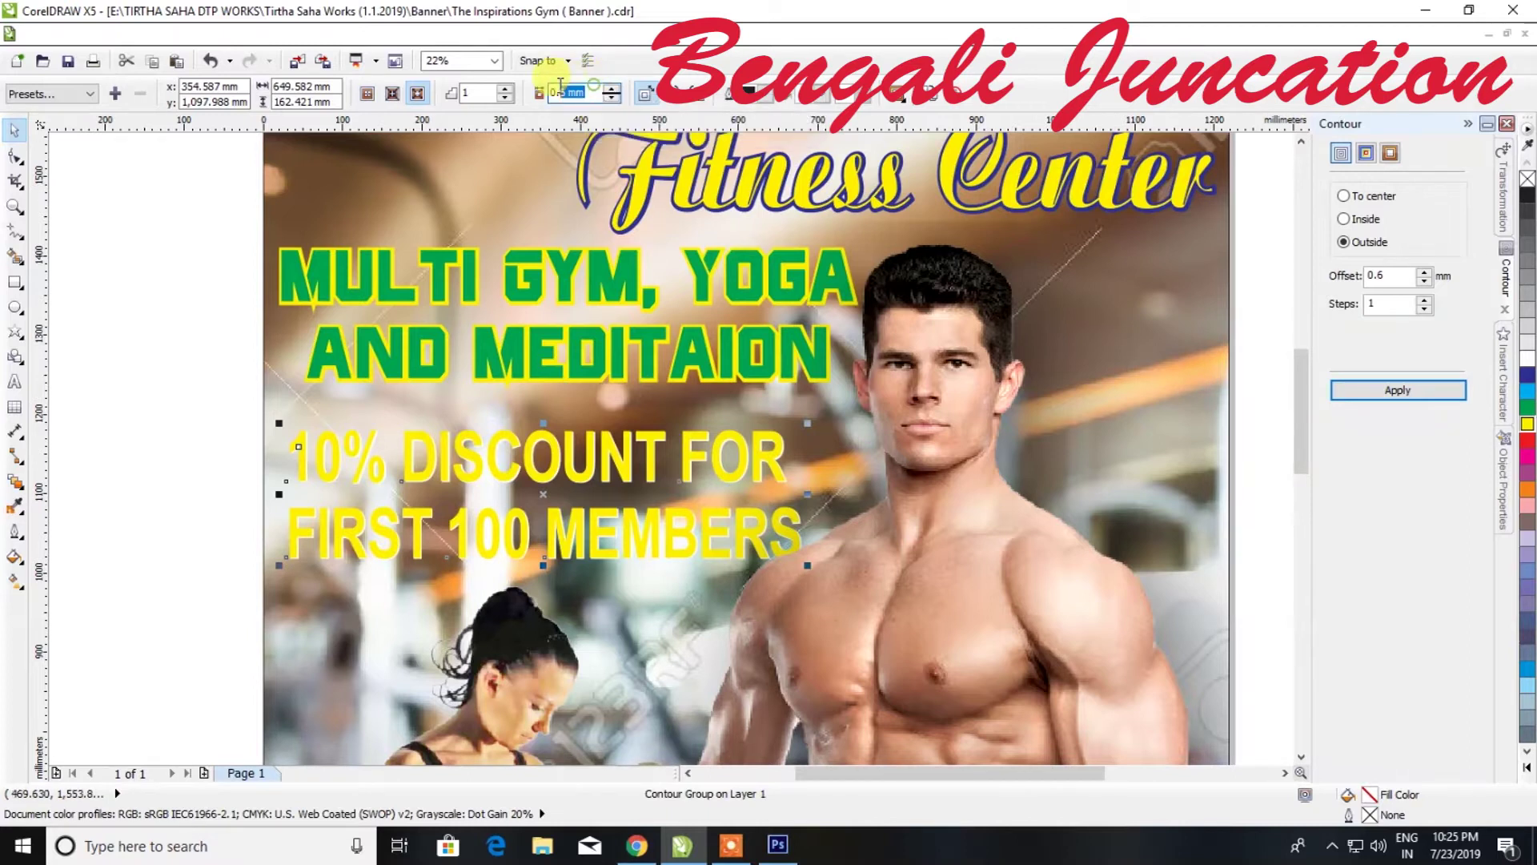
pyautogui.write('1')
pyautogui.press('Return')
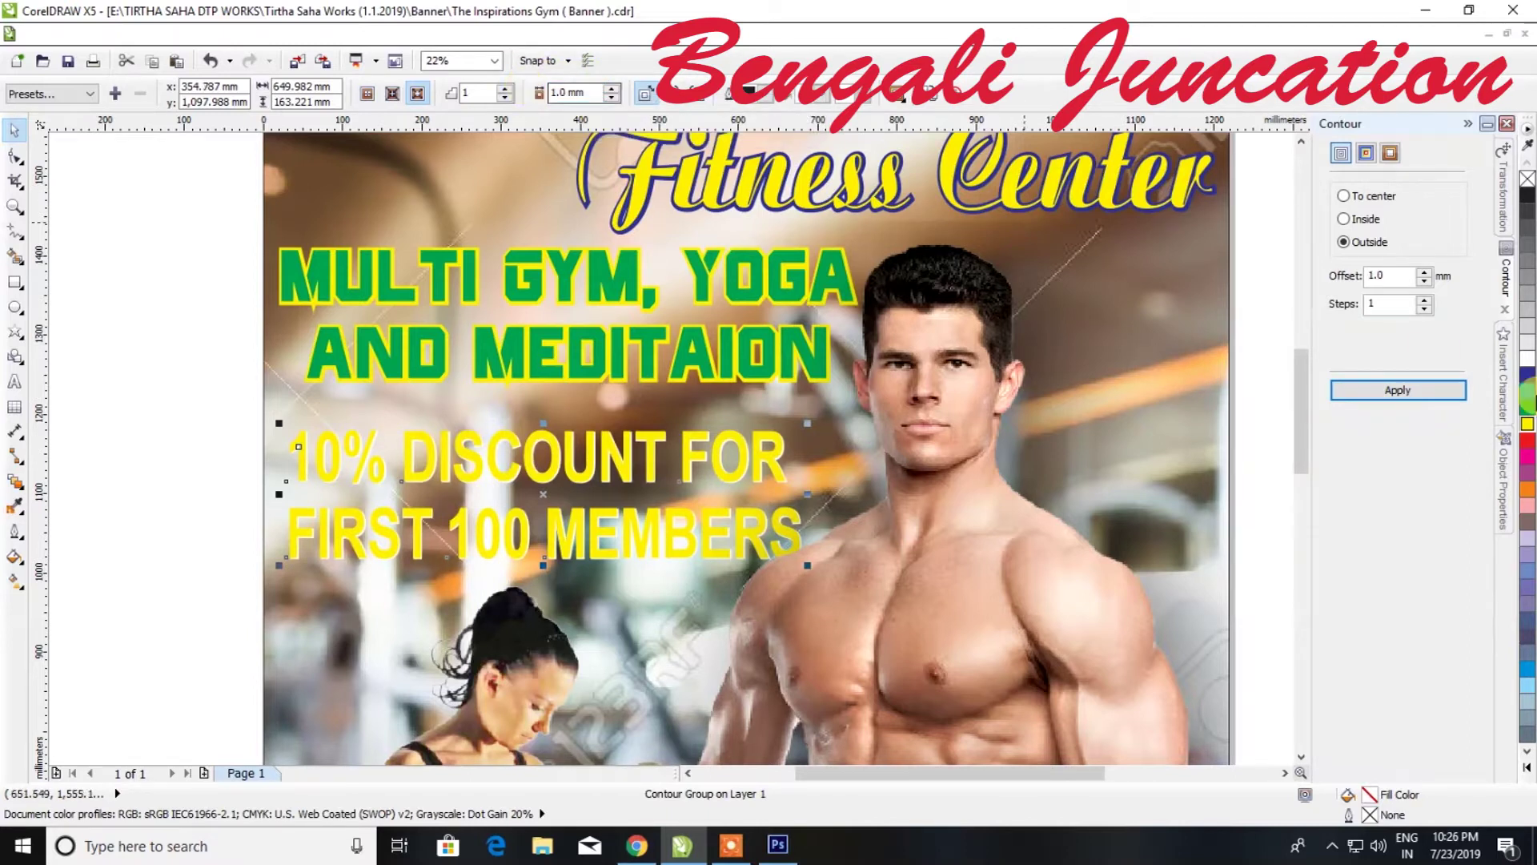
# Recolour the discount text red and set its contour offset to 3 mm
pyautogui.click(1527, 445)
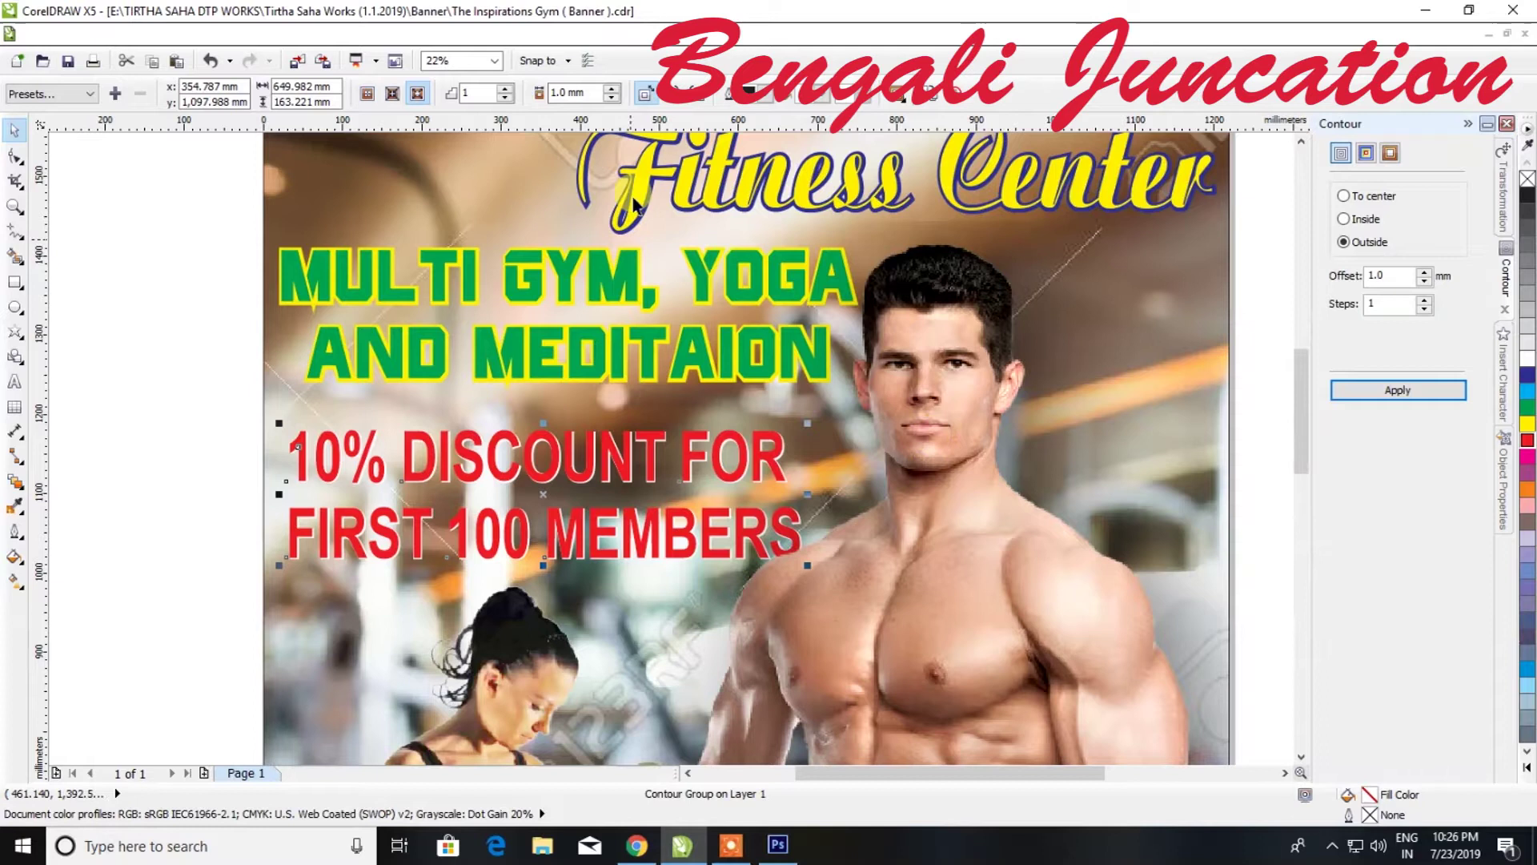
pyautogui.doubleClick(559, 92)
pyautogui.write('3')
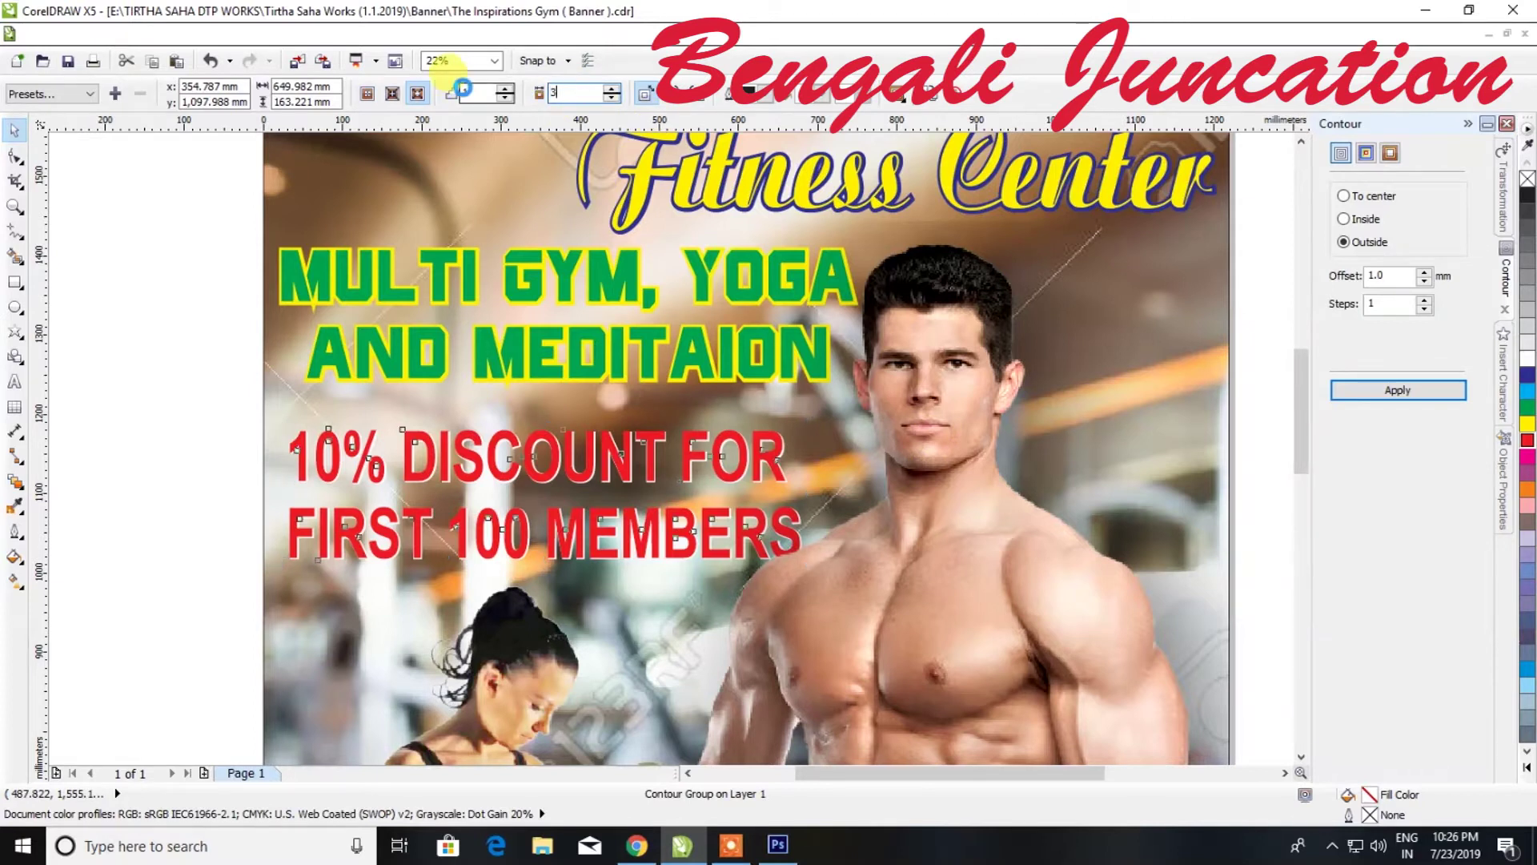
pyautogui.press('Return')
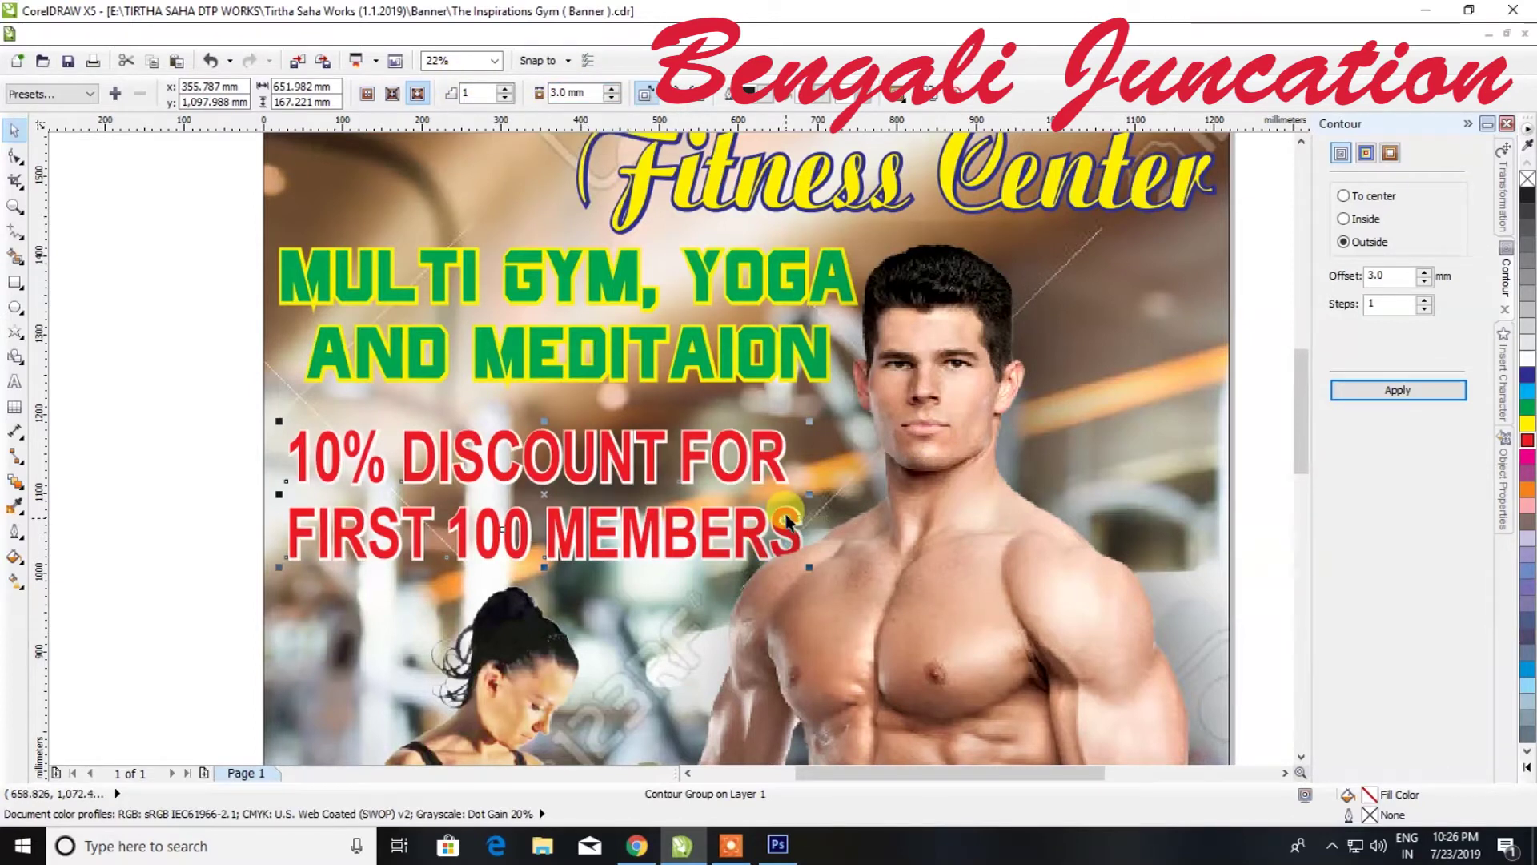
pyautogui.click(1487, 123)
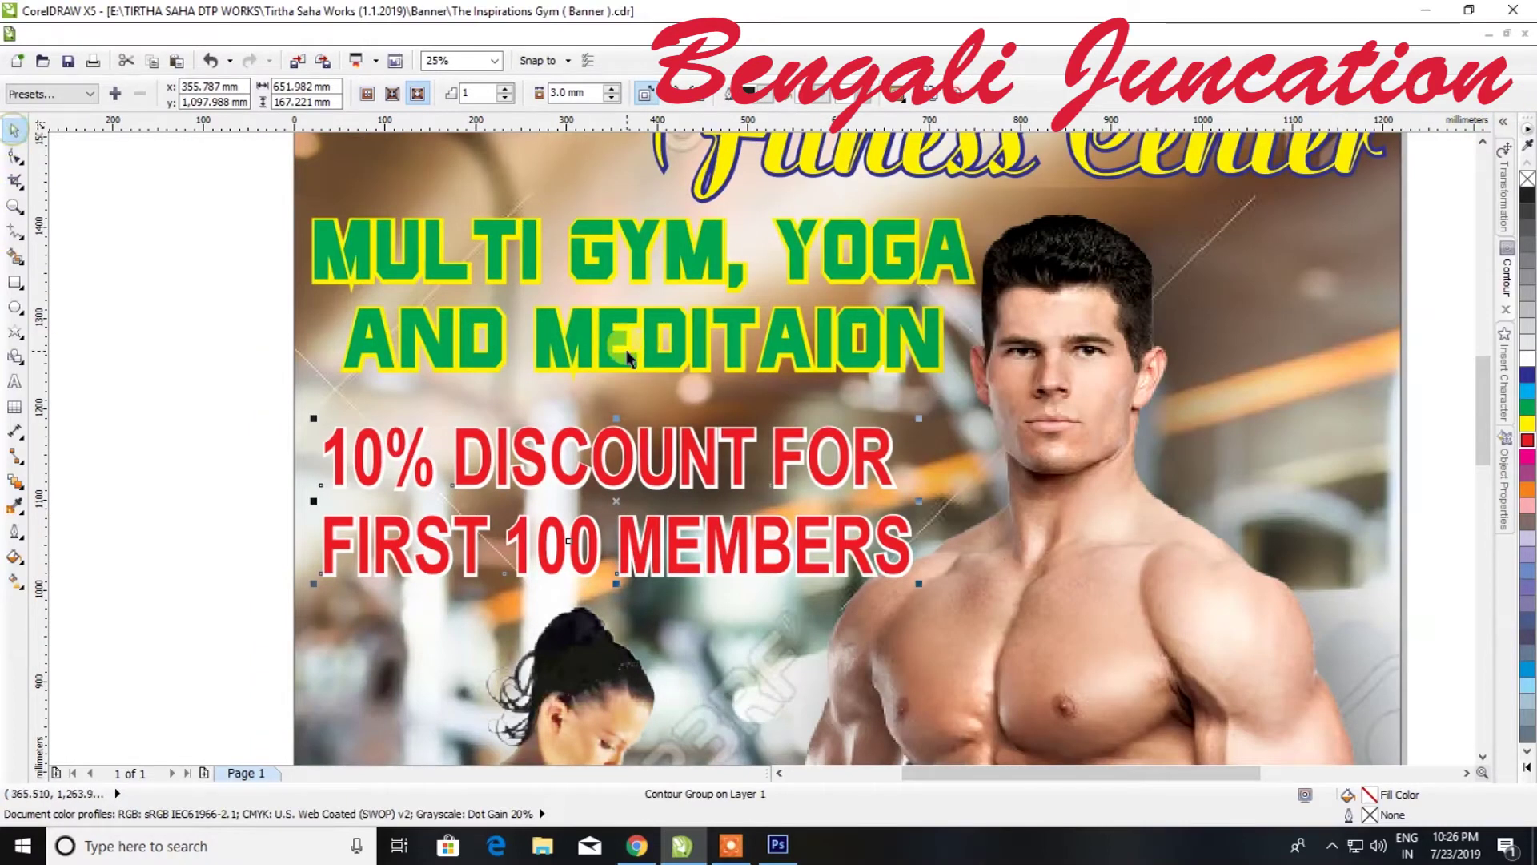
# Stretch the Multi Gym heading downward to about 726 by 197 mm
pyautogui.click(629, 372)
pyautogui.moveTo(644, 379); pyautogui.dragTo(644, 406)
pyautogui.scroll(-2, 644, 407)
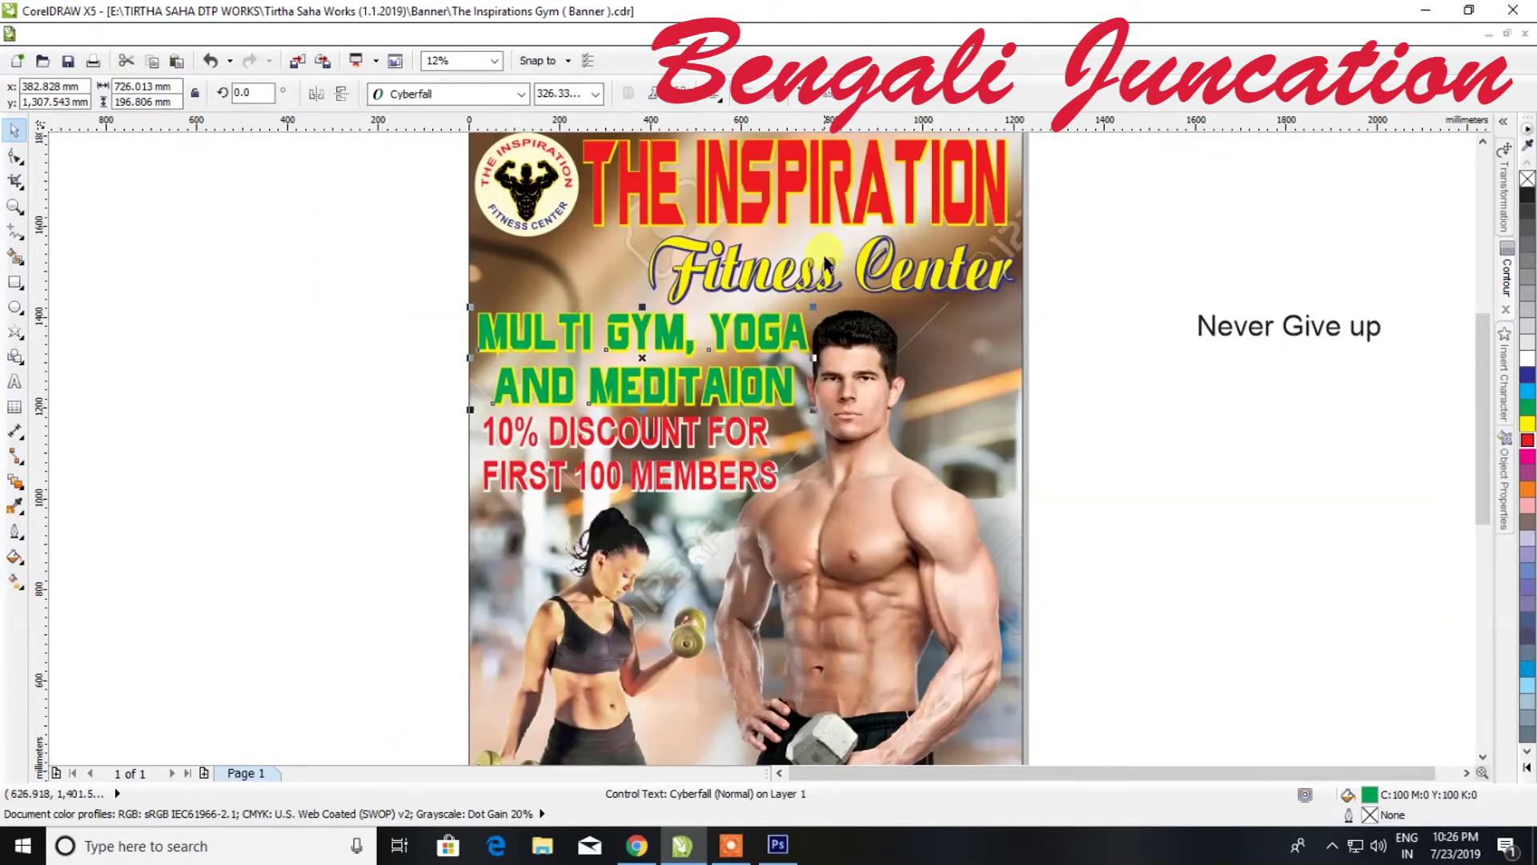
pyautogui.click(1027, 293)
pyautogui.scroll(2, 912, 312)
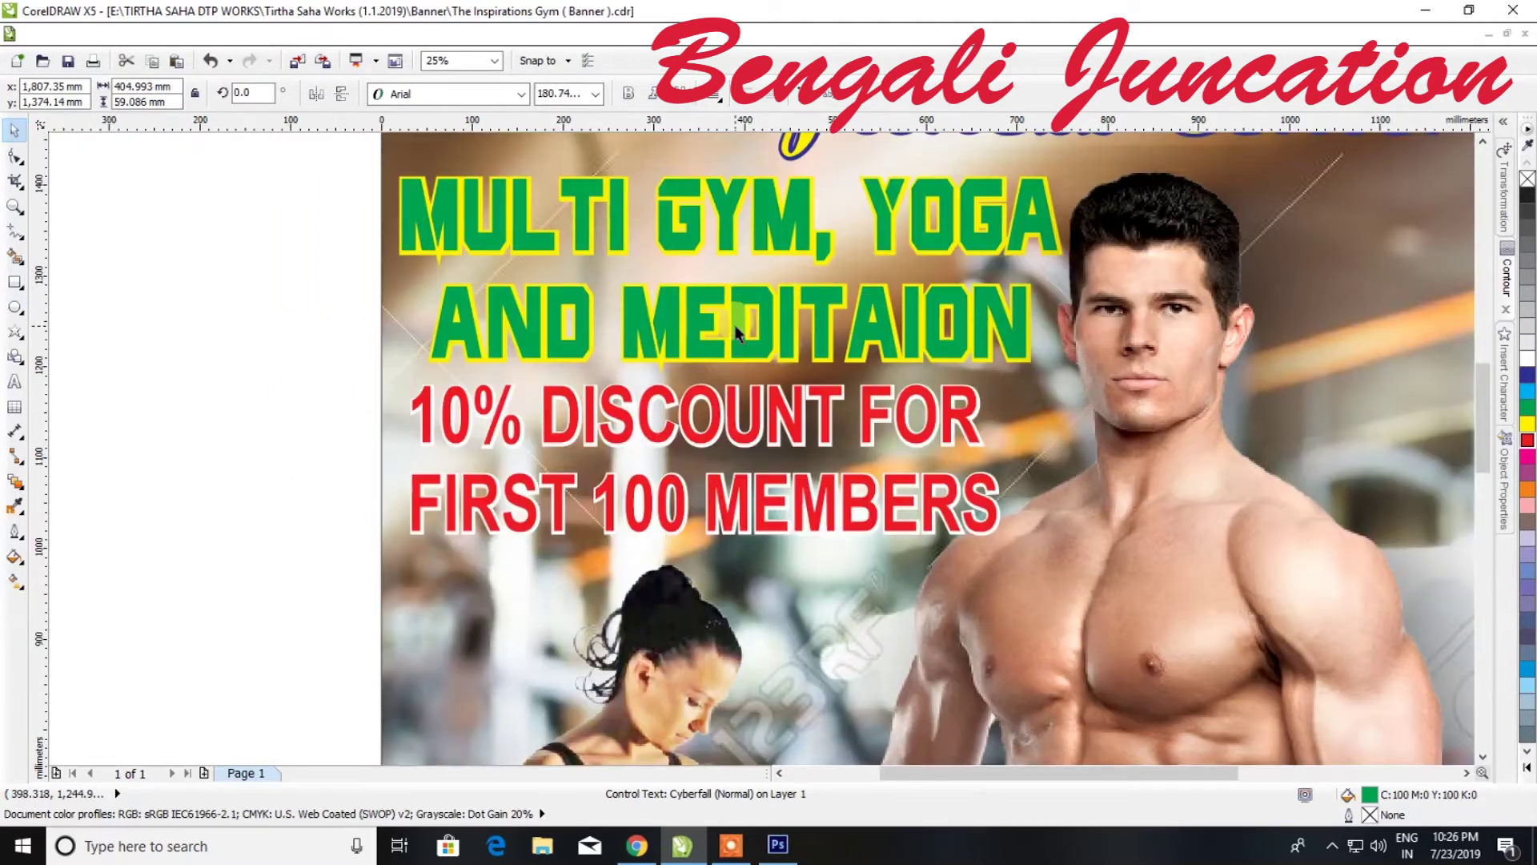
# Shrink the discount text slightly and move it below the woman's image, just above the address
pyautogui.click(825, 393)
pyautogui.moveTo(1003, 379); pyautogui.dragTo(963, 391)
pyautogui.scroll(-1, 963, 391)
pyautogui.moveTo(853, 433); pyautogui.dragTo(870, 697)
# Move the woman's image up below the Multi Gym heading and enlarge it to about 572 by 768 mm
pyautogui.moveTo(812, 545); pyautogui.dragTo(826, 472)
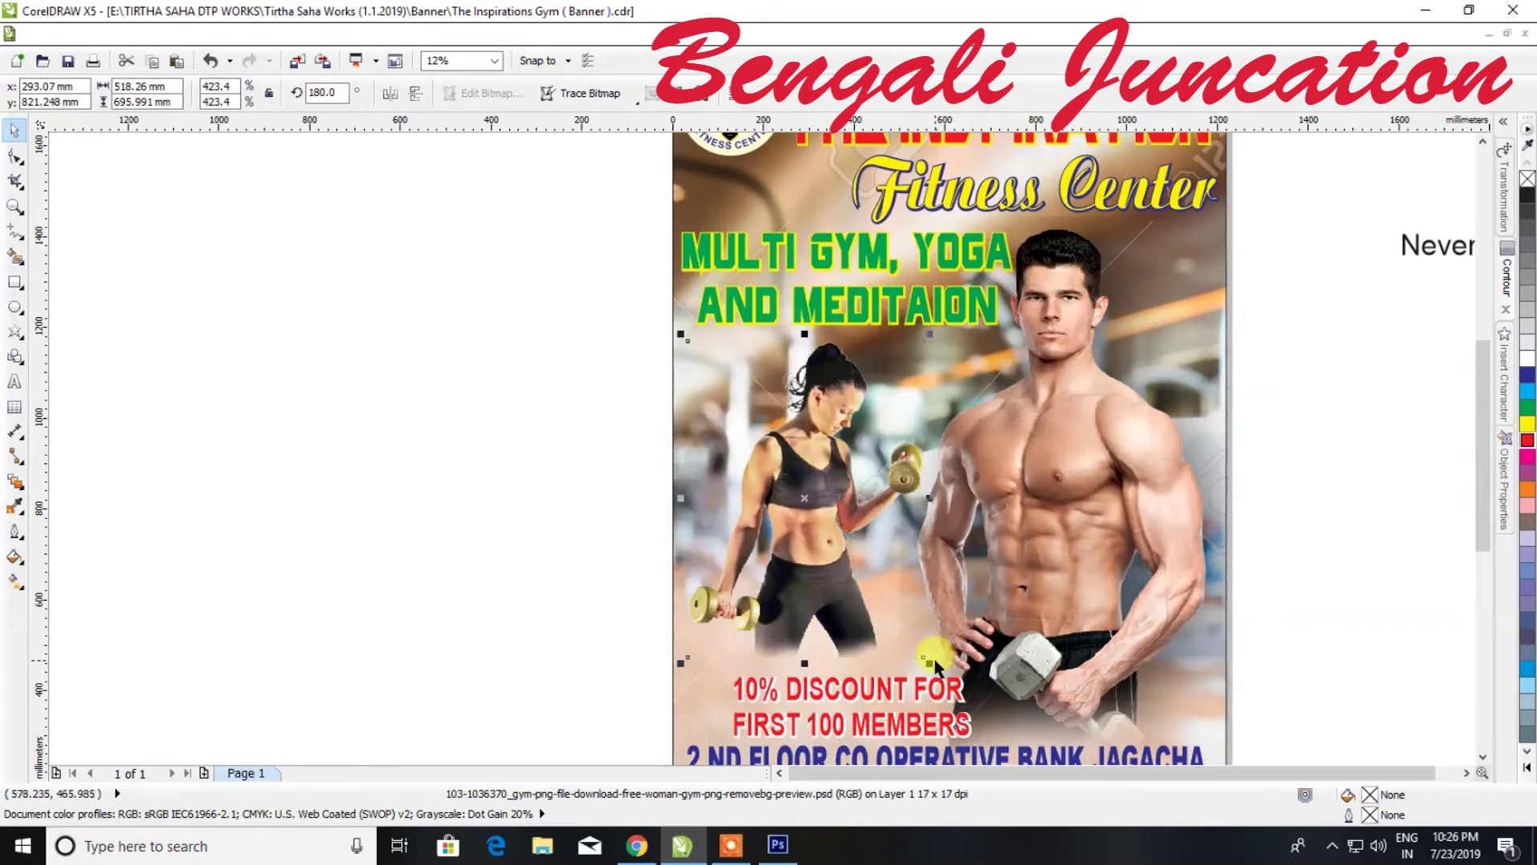
pyautogui.moveTo(928, 663); pyautogui.dragTo(940, 679)
pyautogui.scroll(-2, 833, 648)
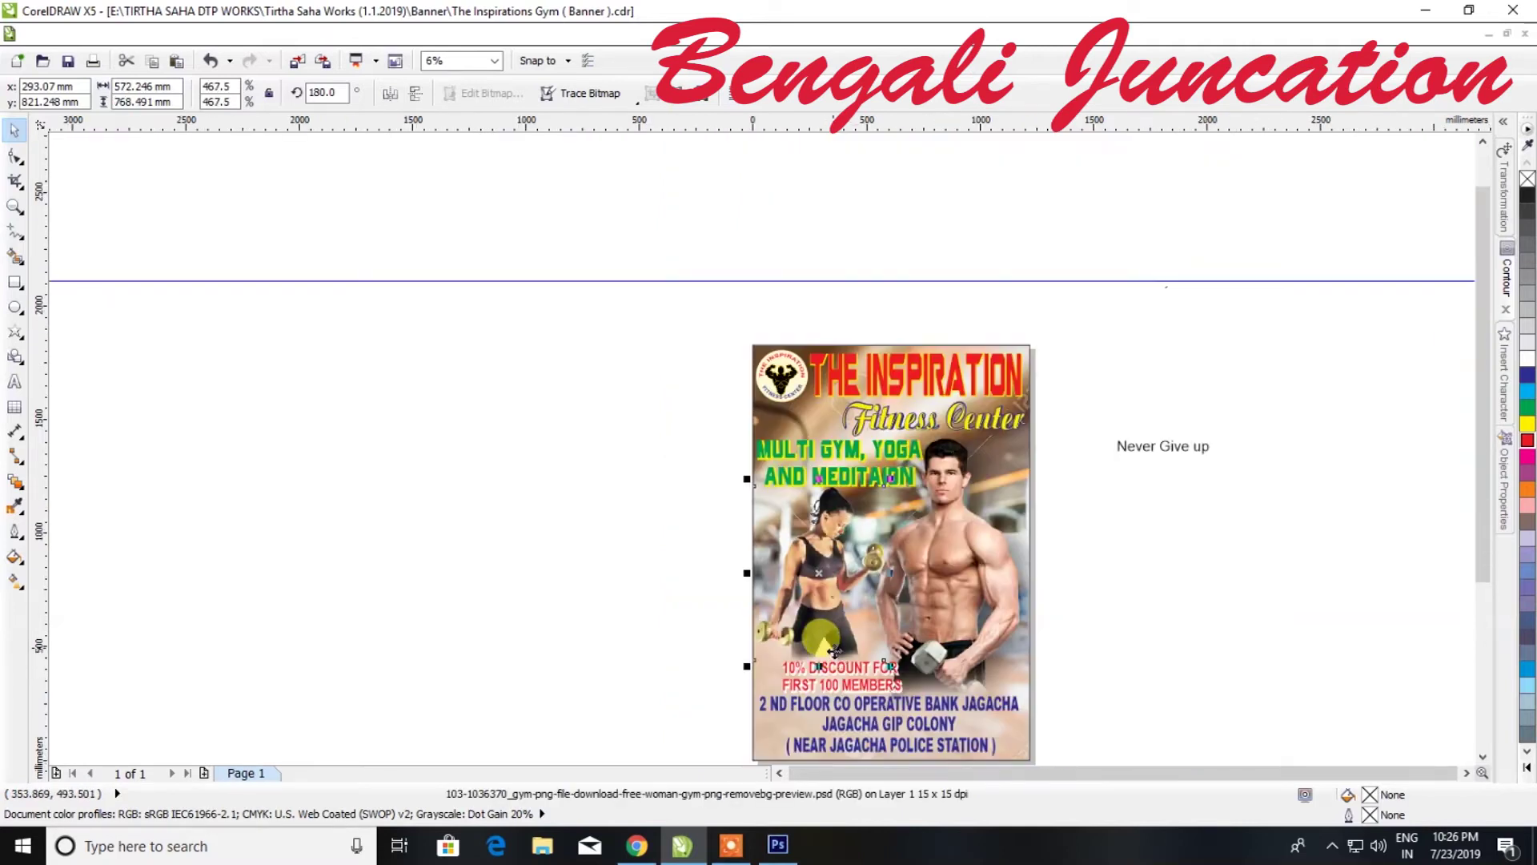
pyautogui.scroll(3, 837, 652)
# Move the discount text to the banner's left edge above the address and enlarge it to about 608 by 130 mm
pyautogui.click(840, 663)
pyautogui.moveTo(841, 663); pyautogui.dragTo(732, 642)
pyautogui.moveTo(985, 687); pyautogui.dragTo(1058, 687)
pyautogui.scroll(-2, 1001, 690)
pyautogui.scroll(-1, 1002, 694)
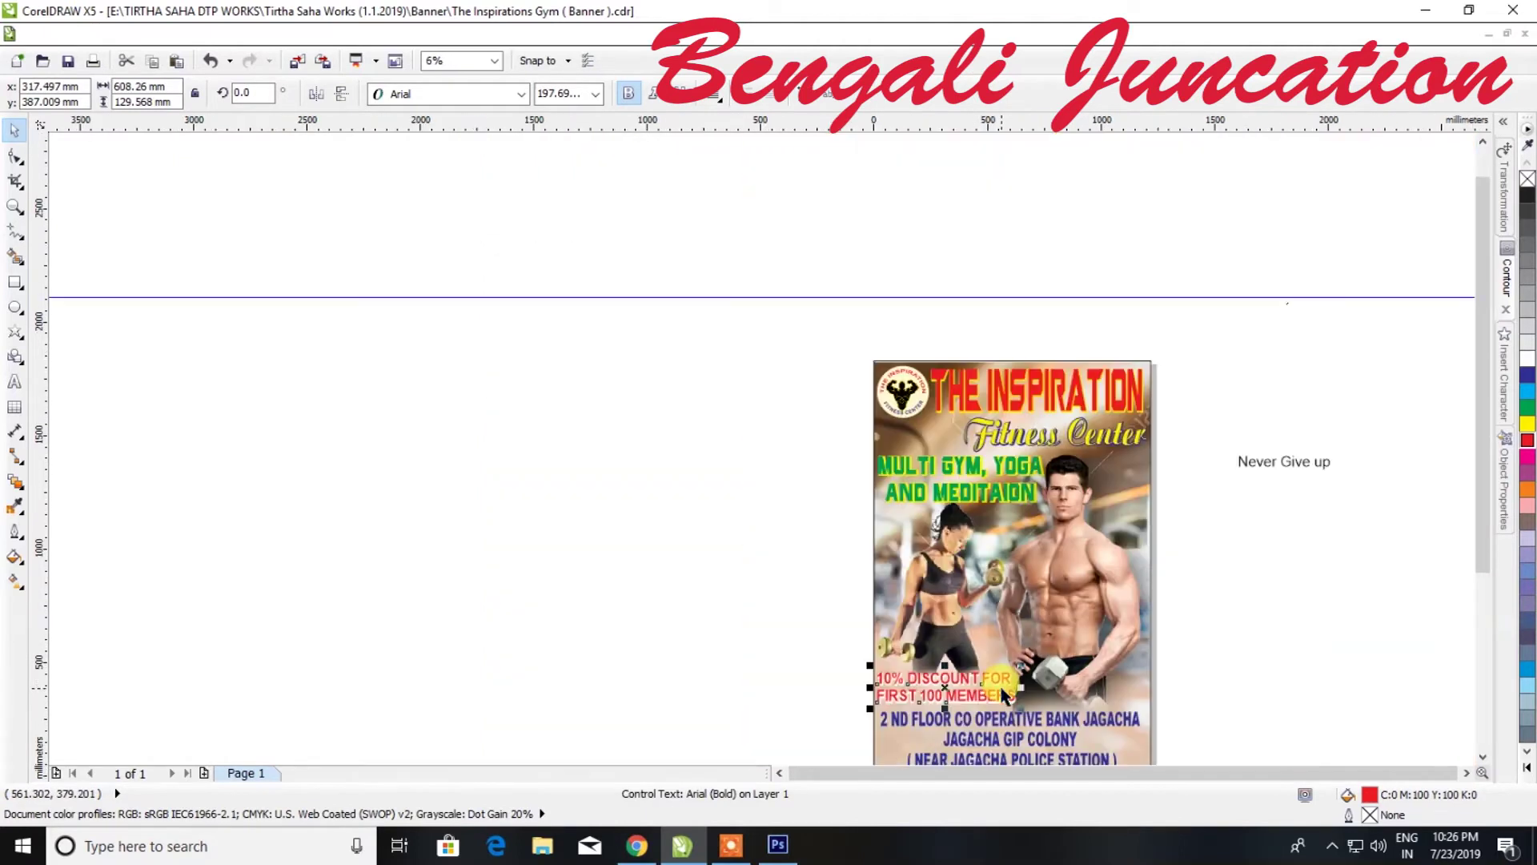
pyautogui.scroll(2, 1002, 693)
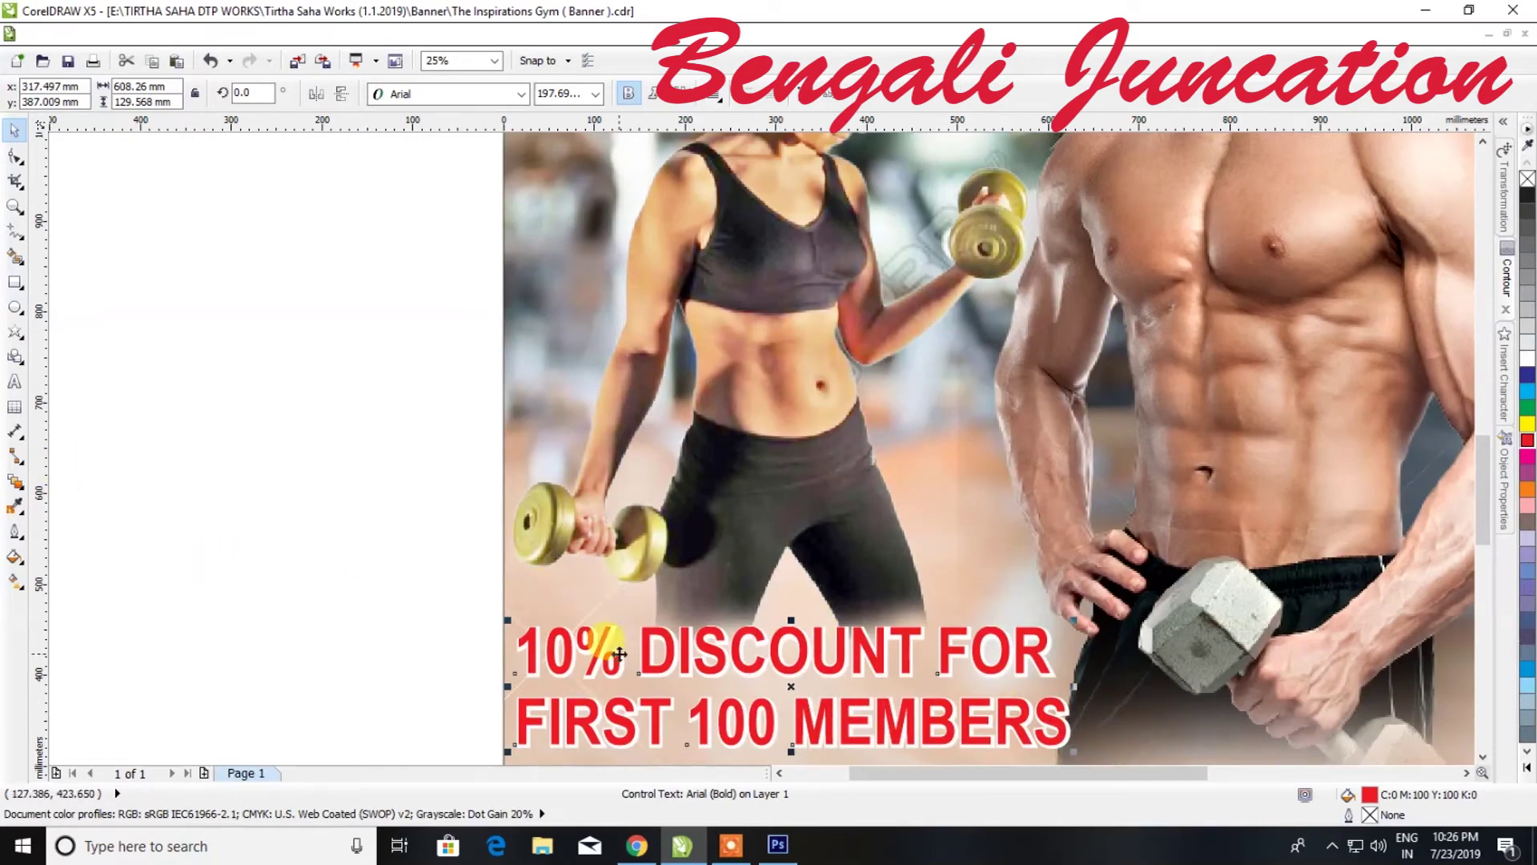
pyautogui.scroll(-1, 695, 633)
pyautogui.scroll(-1, 694, 632)
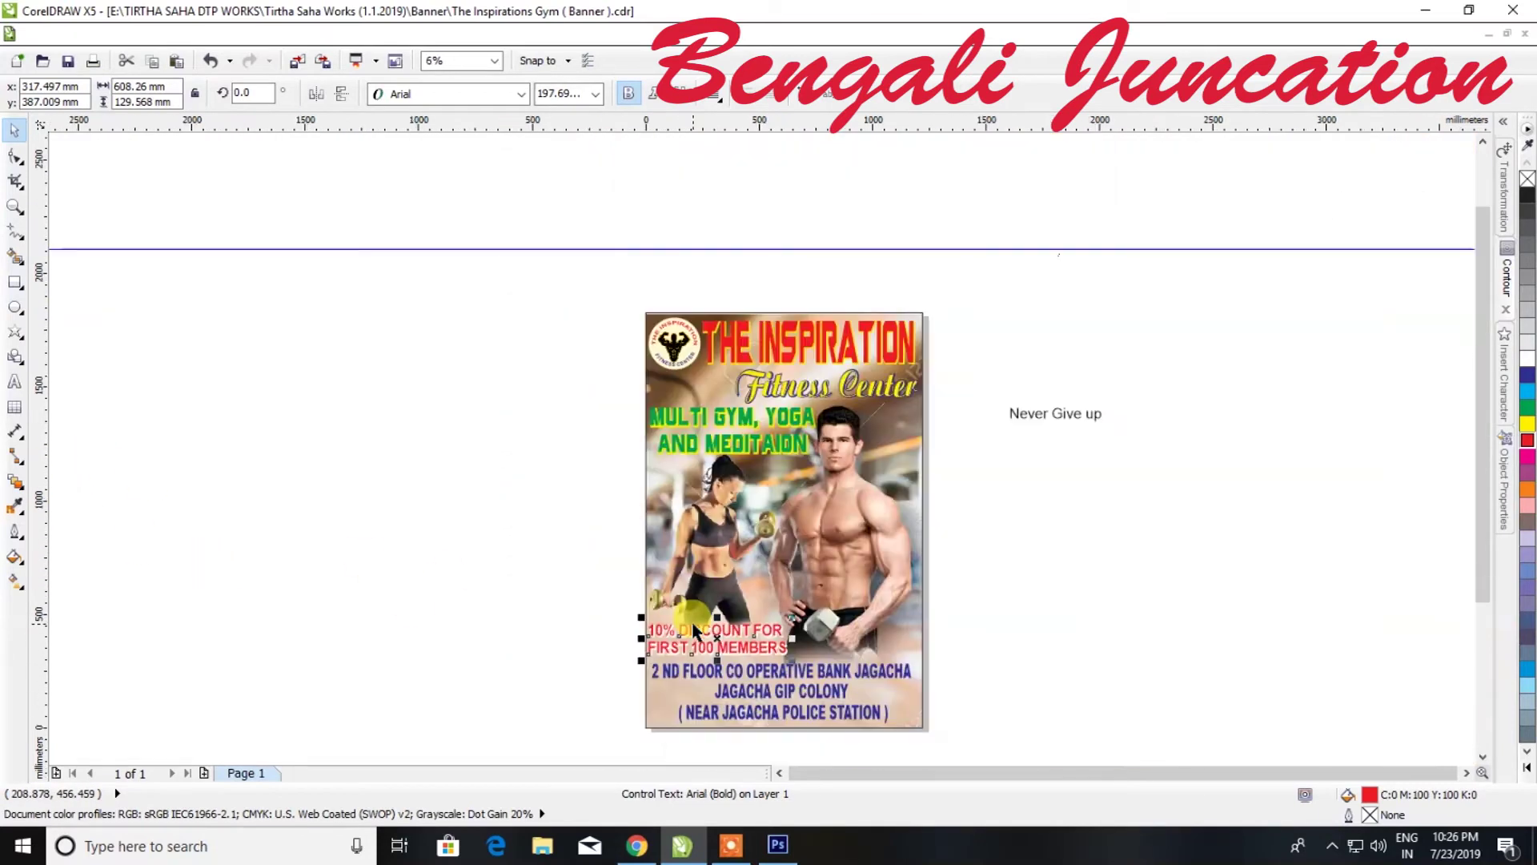
# Try the Park Avenue and Pangram Medium fonts on the Fitness Center heading
pyautogui.scroll(1, 838, 396)
pyautogui.click(837, 378)
pyautogui.scroll(2, 933, 288)
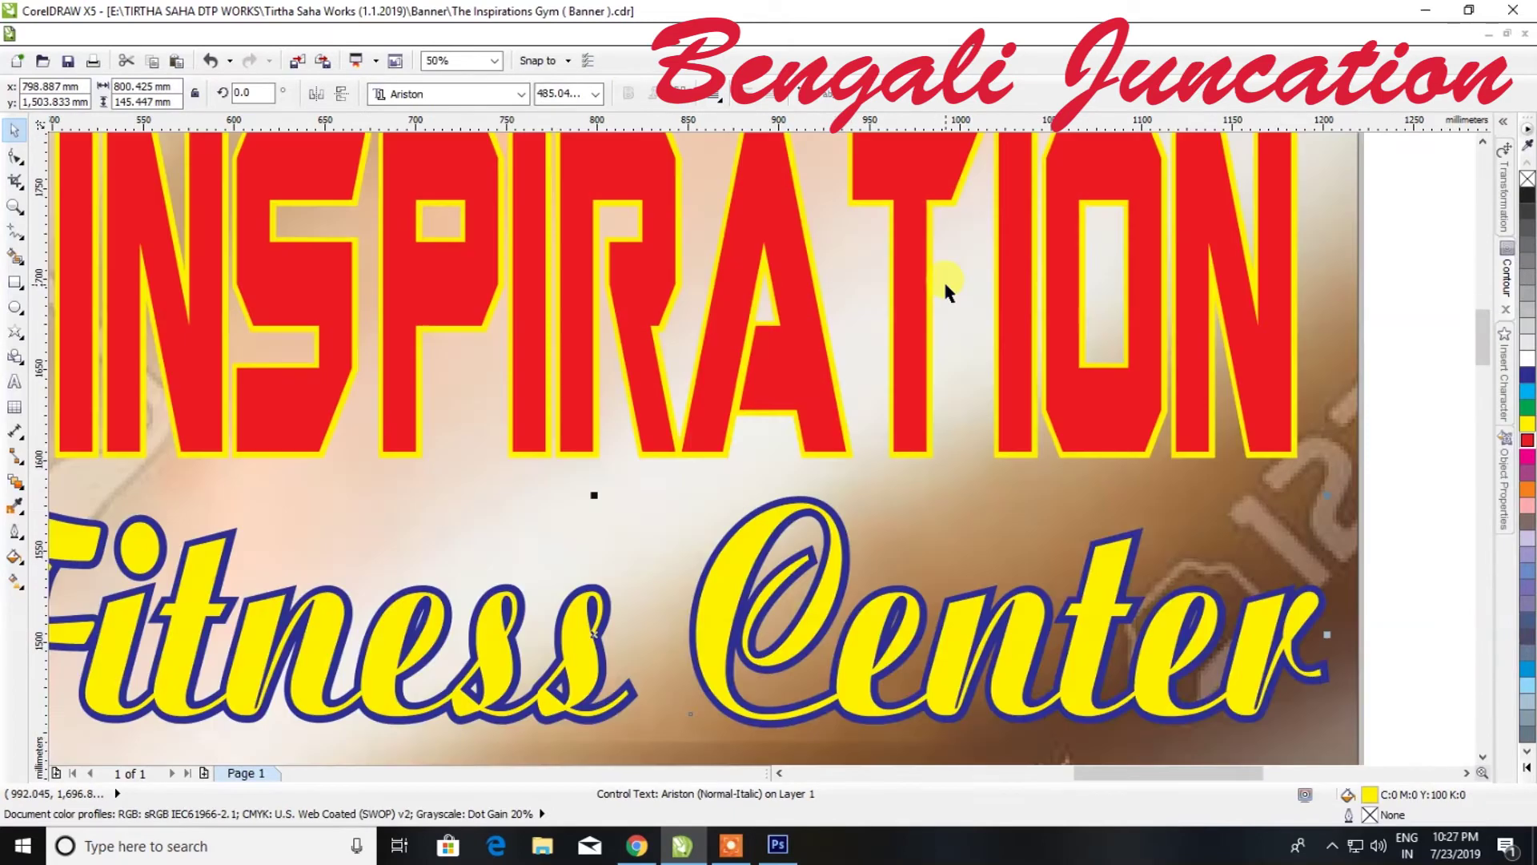
pyautogui.scroll(-1, 929, 293)
pyautogui.click(522, 93)
pyautogui.write('Park Avenue')
pyautogui.press('Return')
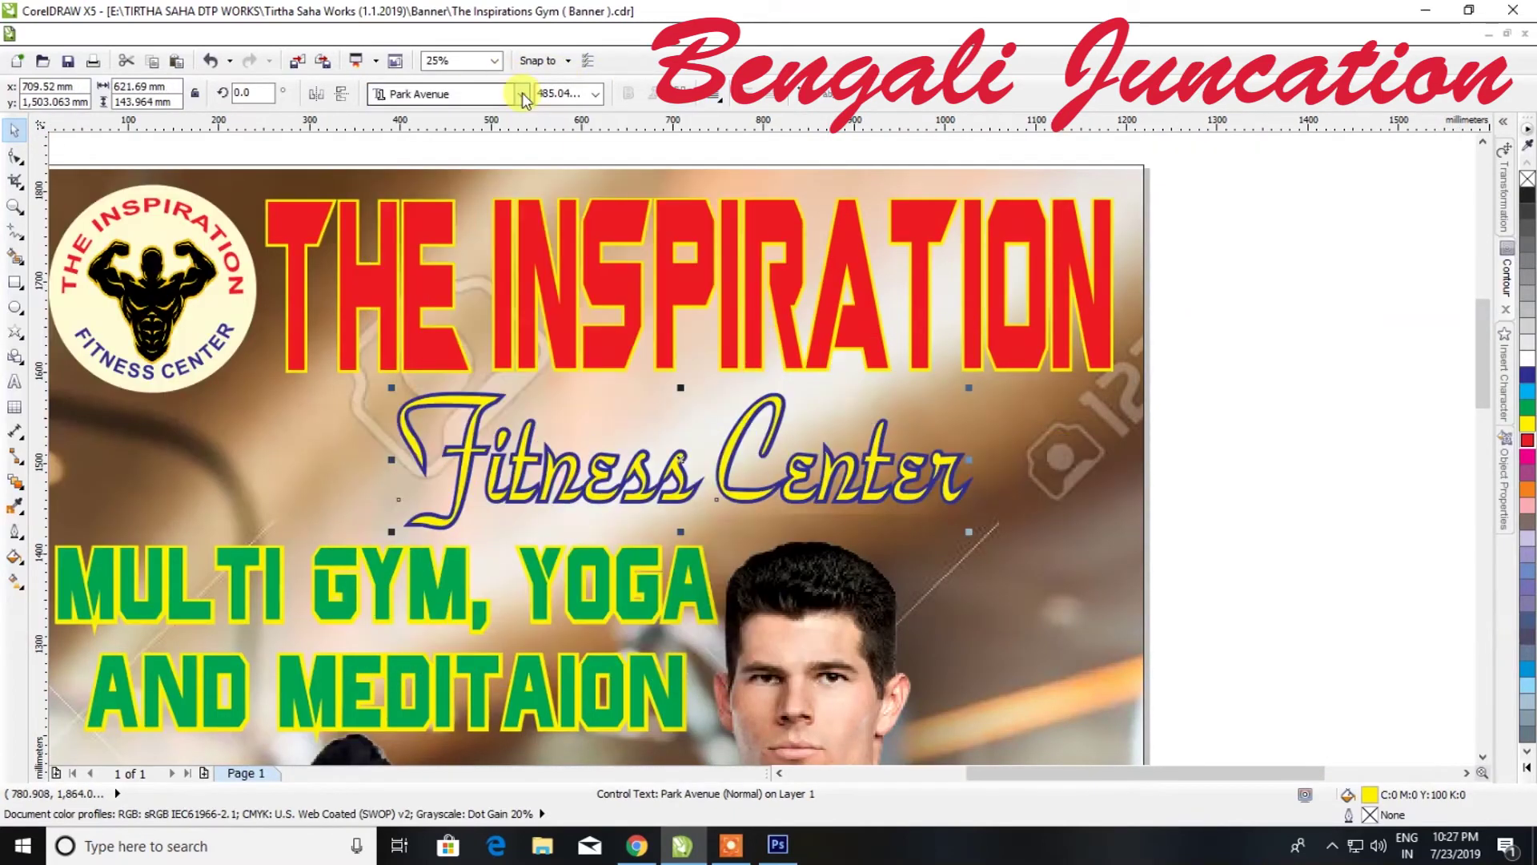
pyautogui.click(523, 93)
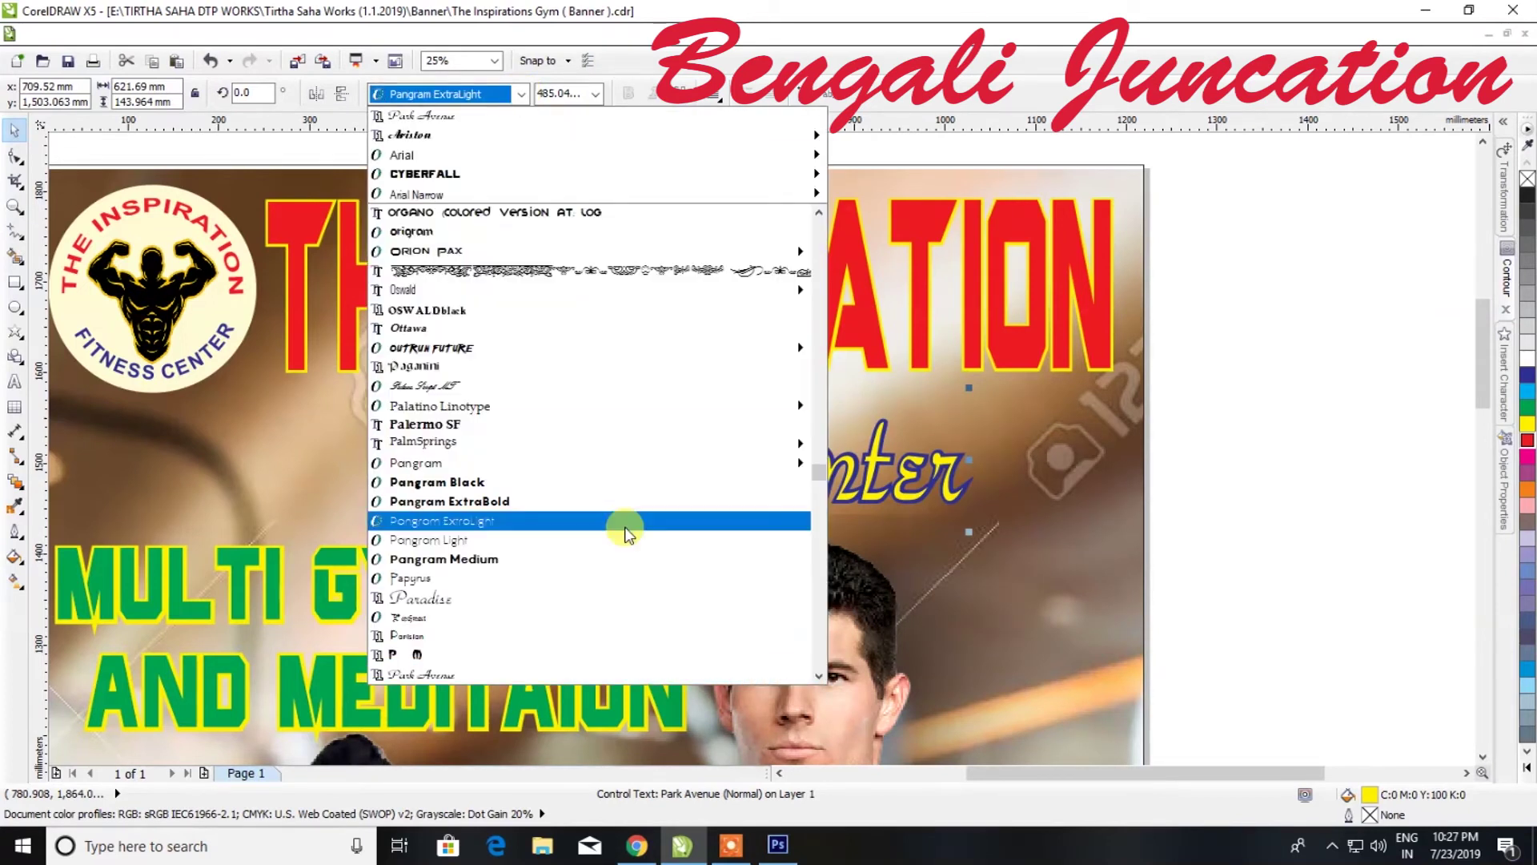
pyautogui.click(623, 560)
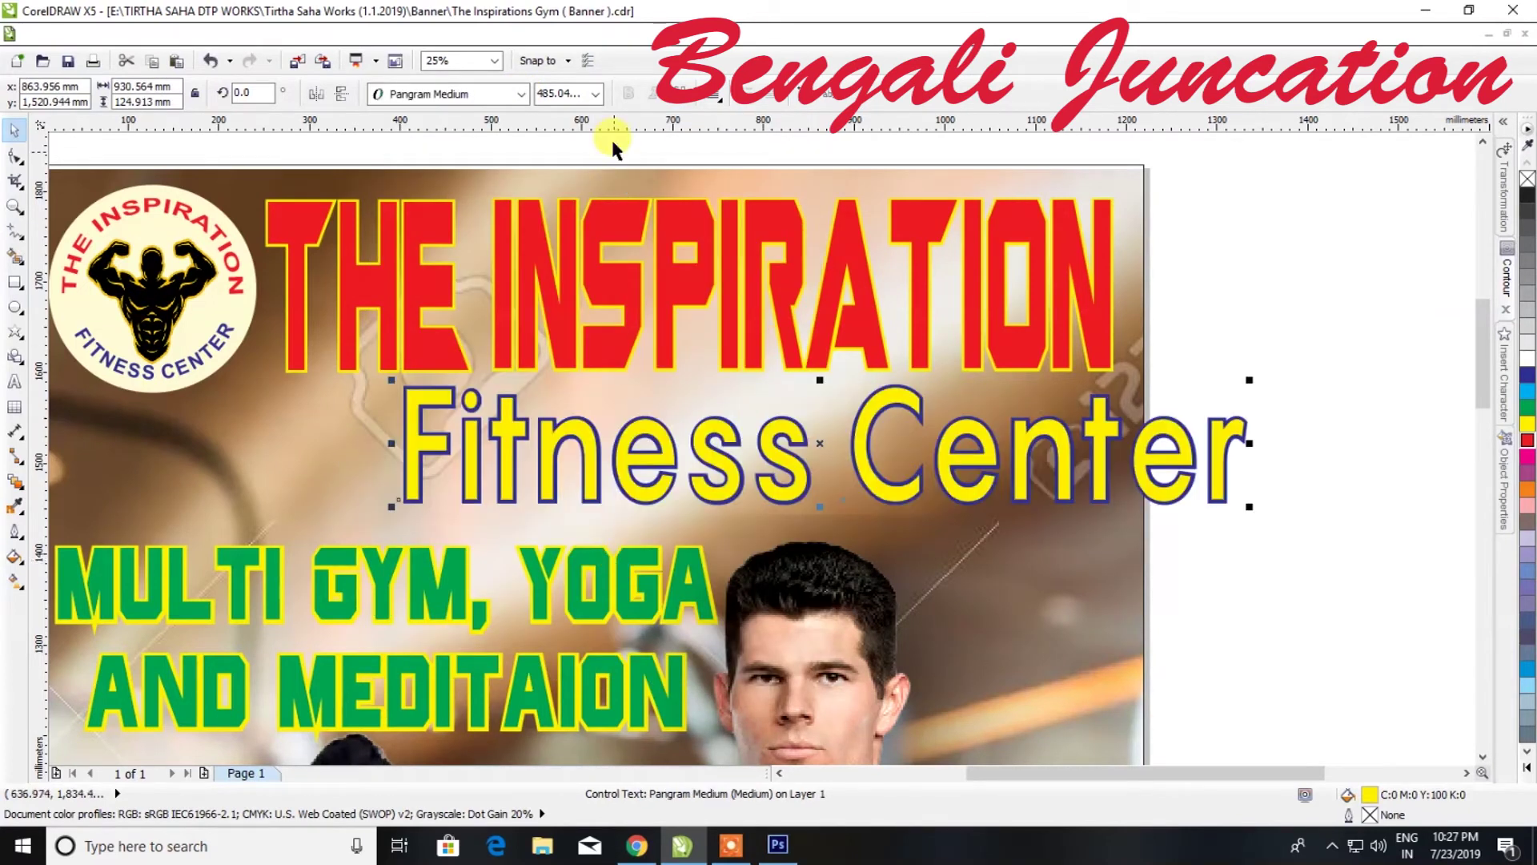
# Change the Fitness Center heading's font to Sailor
pyautogui.click(523, 94)
pyautogui.write('Safari')
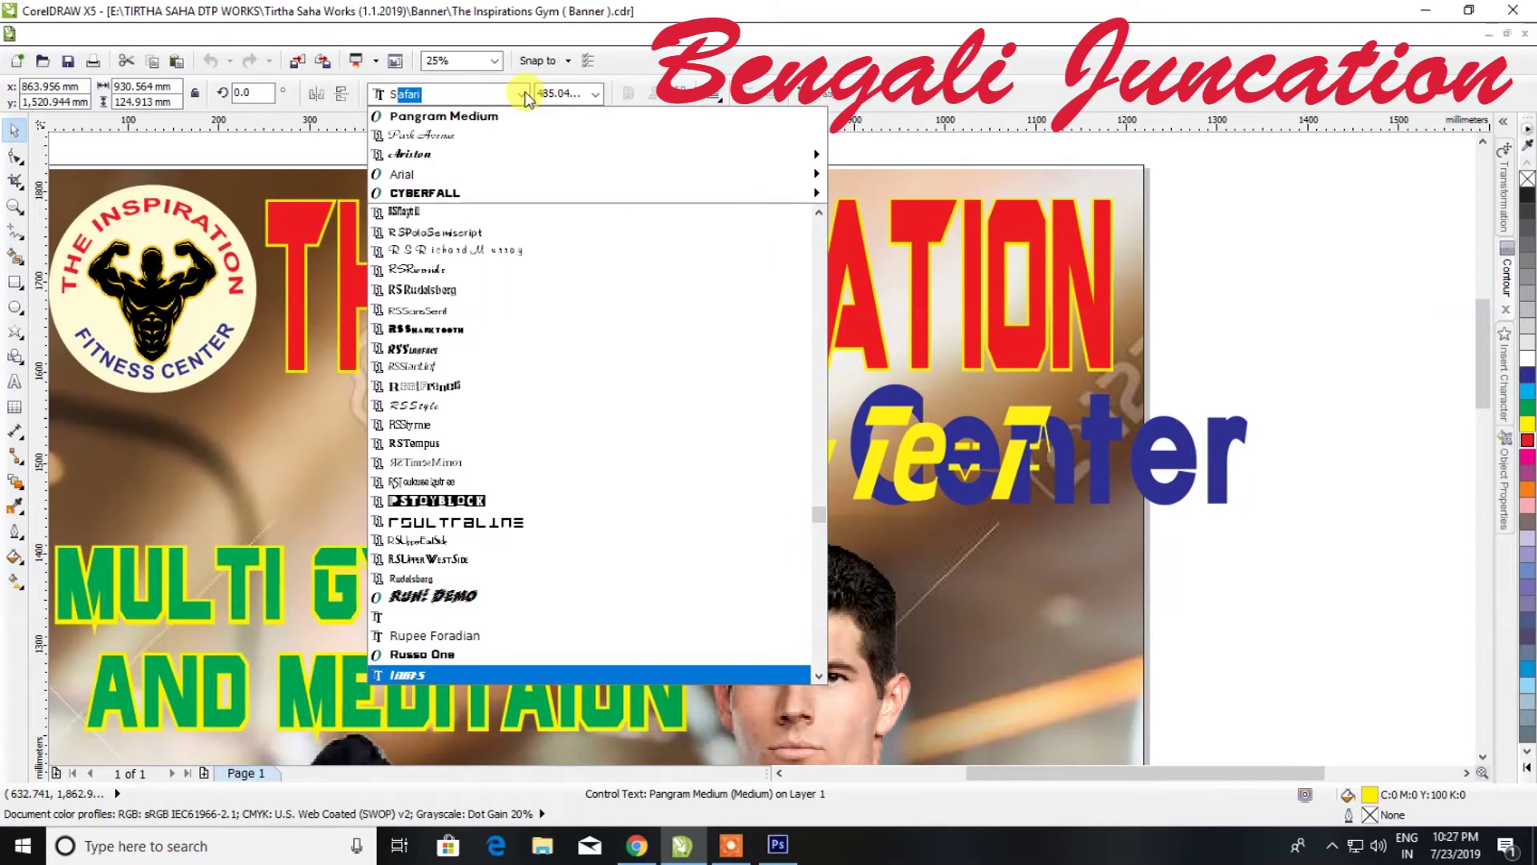
pyautogui.press('Down')
pyautogui.press('Return')
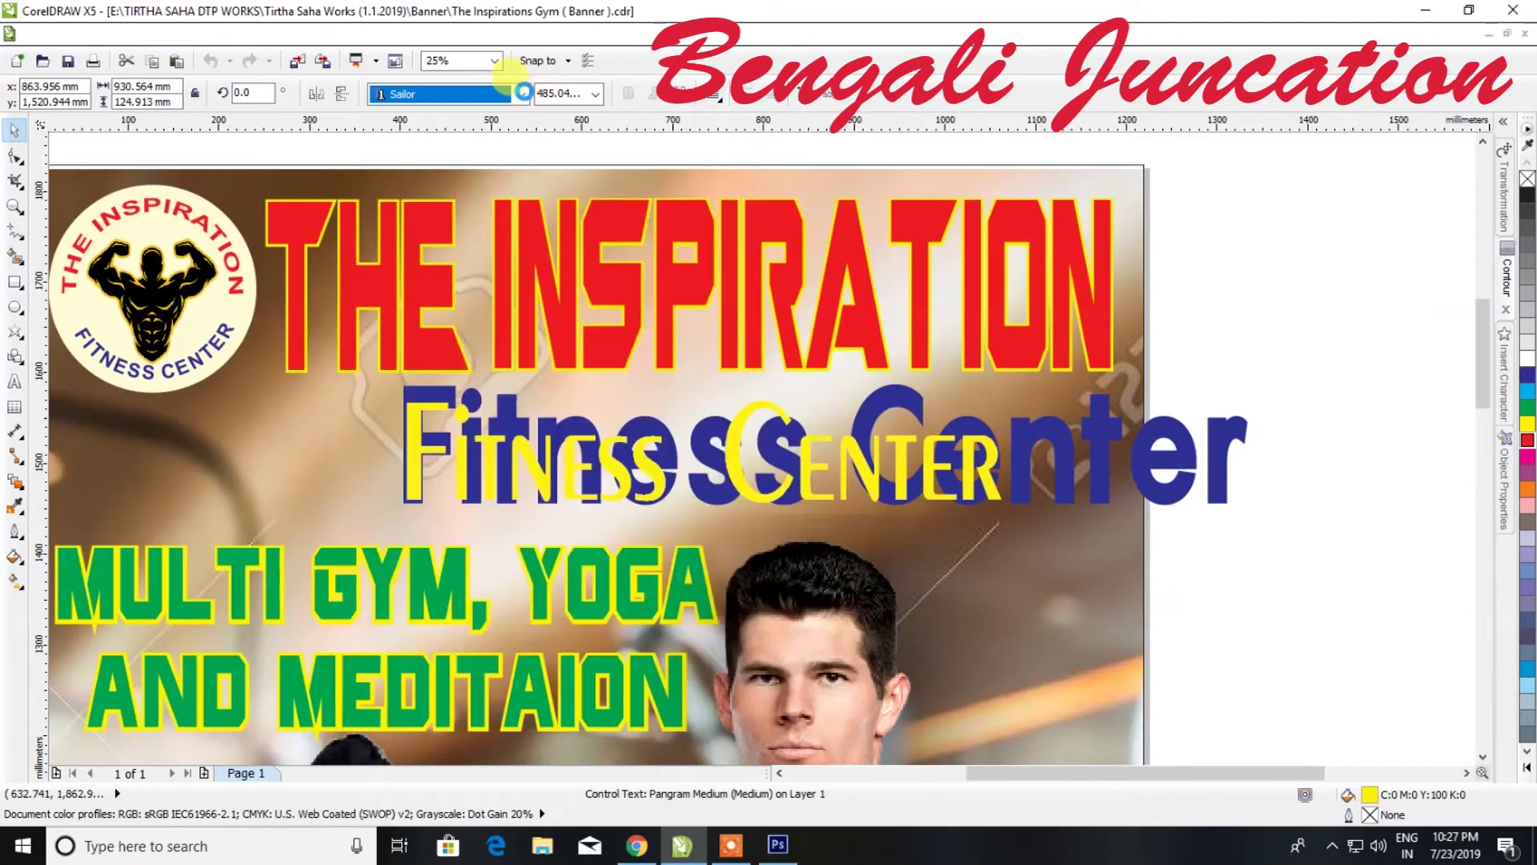
# Change the Fitness Center heading's font to Samarkan
pyautogui.click(521, 93)
pyautogui.press('Down')
pyautogui.press('Down')
pyautogui.press('Down')
pyautogui.press('Down')
pyautogui.press('Down')
pyautogui.press('Down')
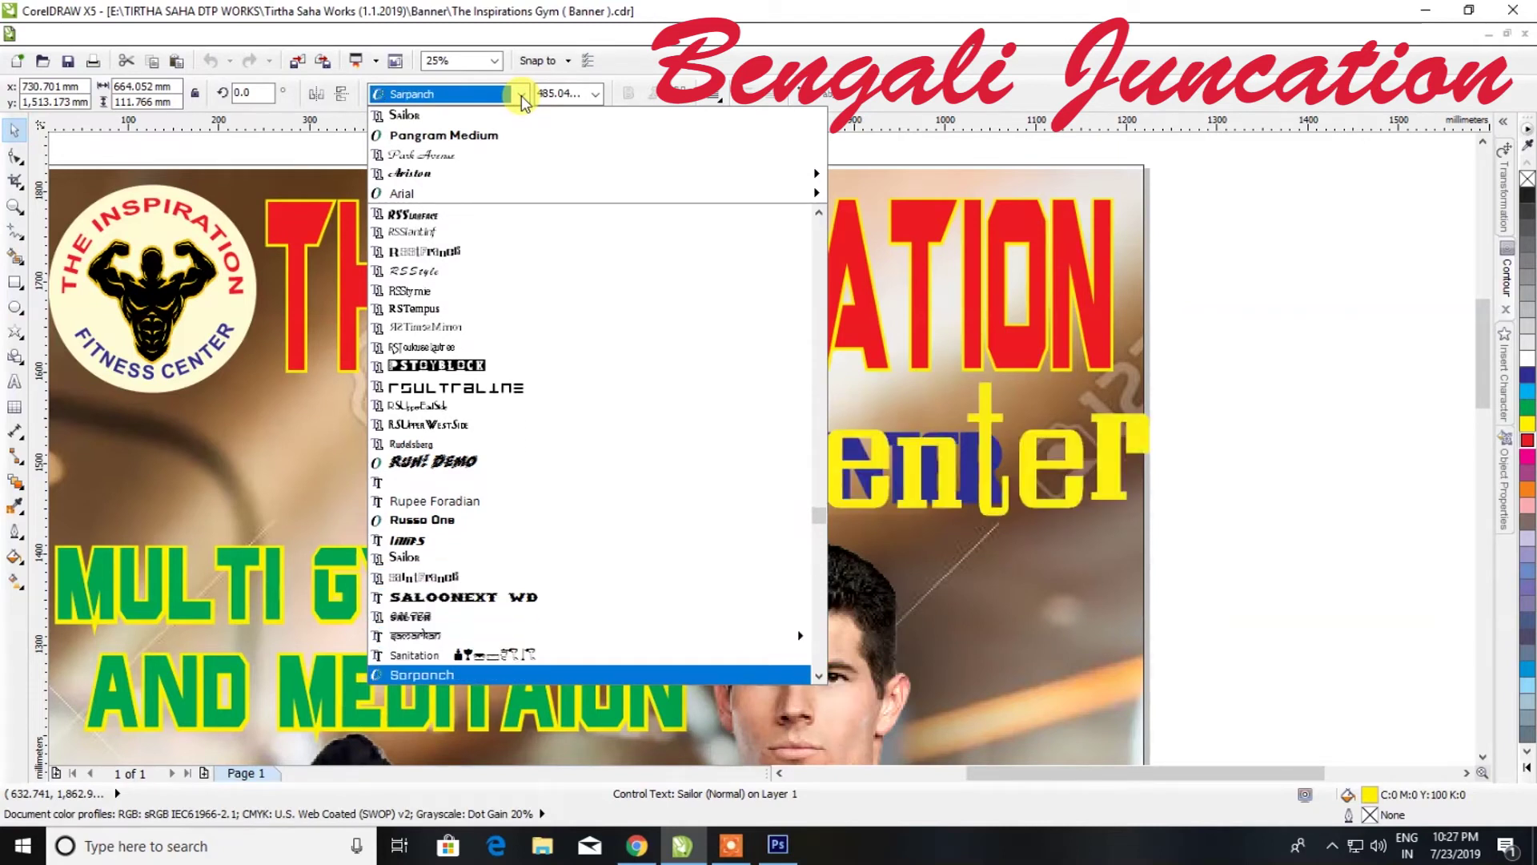
pyautogui.press('Return')
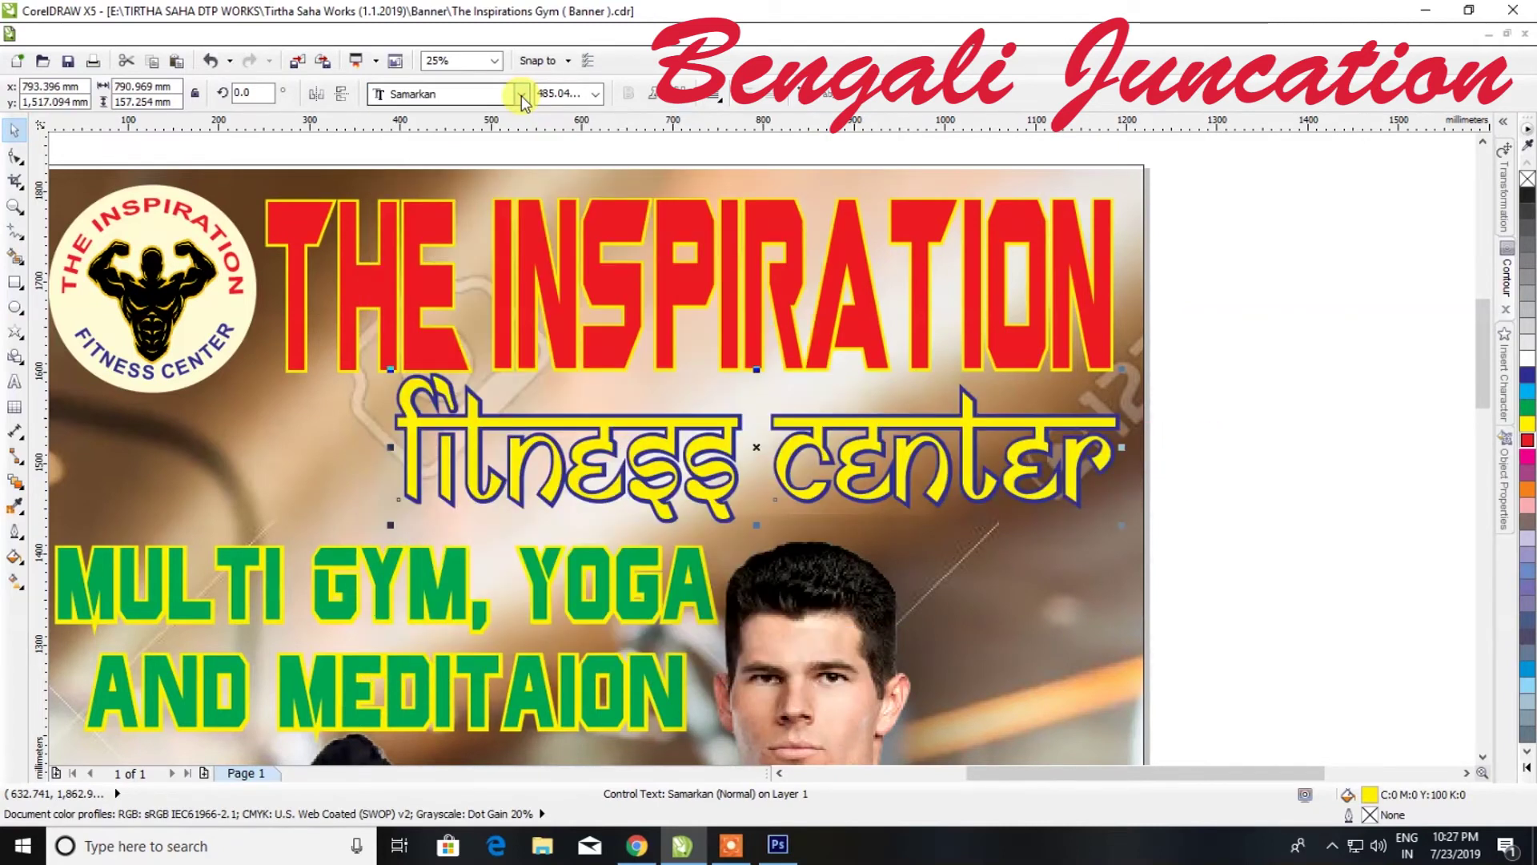
# Change the Fitness Center heading's font to Script MT Bold
pyautogui.click(521, 94)
pyautogui.press('Down')
pyautogui.press('Down')
pyautogui.press('Down')
pyautogui.press('Down')
pyautogui.press('Down')
pyautogui.press('Down')
pyautogui.press('Down')
pyautogui.press('Down')
pyautogui.press('Down')
pyautogui.press('Down')
pyautogui.press('Down')
pyautogui.press('Down')
pyautogui.press('Down')
pyautogui.press('Down')
pyautogui.press('Down')
pyautogui.press('Down')
pyautogui.press('Down')
pyautogui.press('Down')
pyautogui.press('Down')
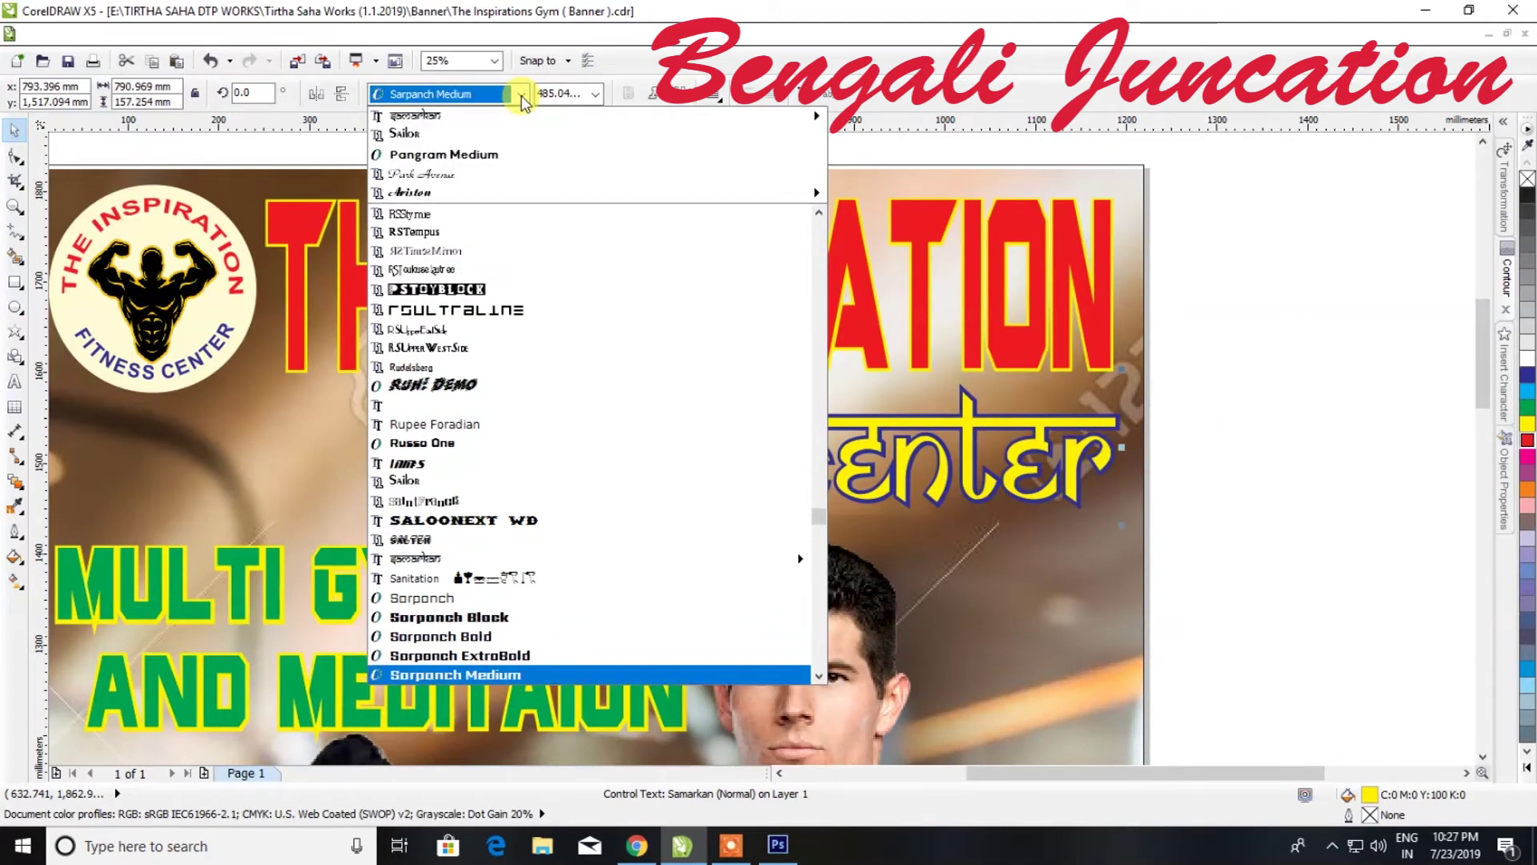
pyautogui.press('Down')
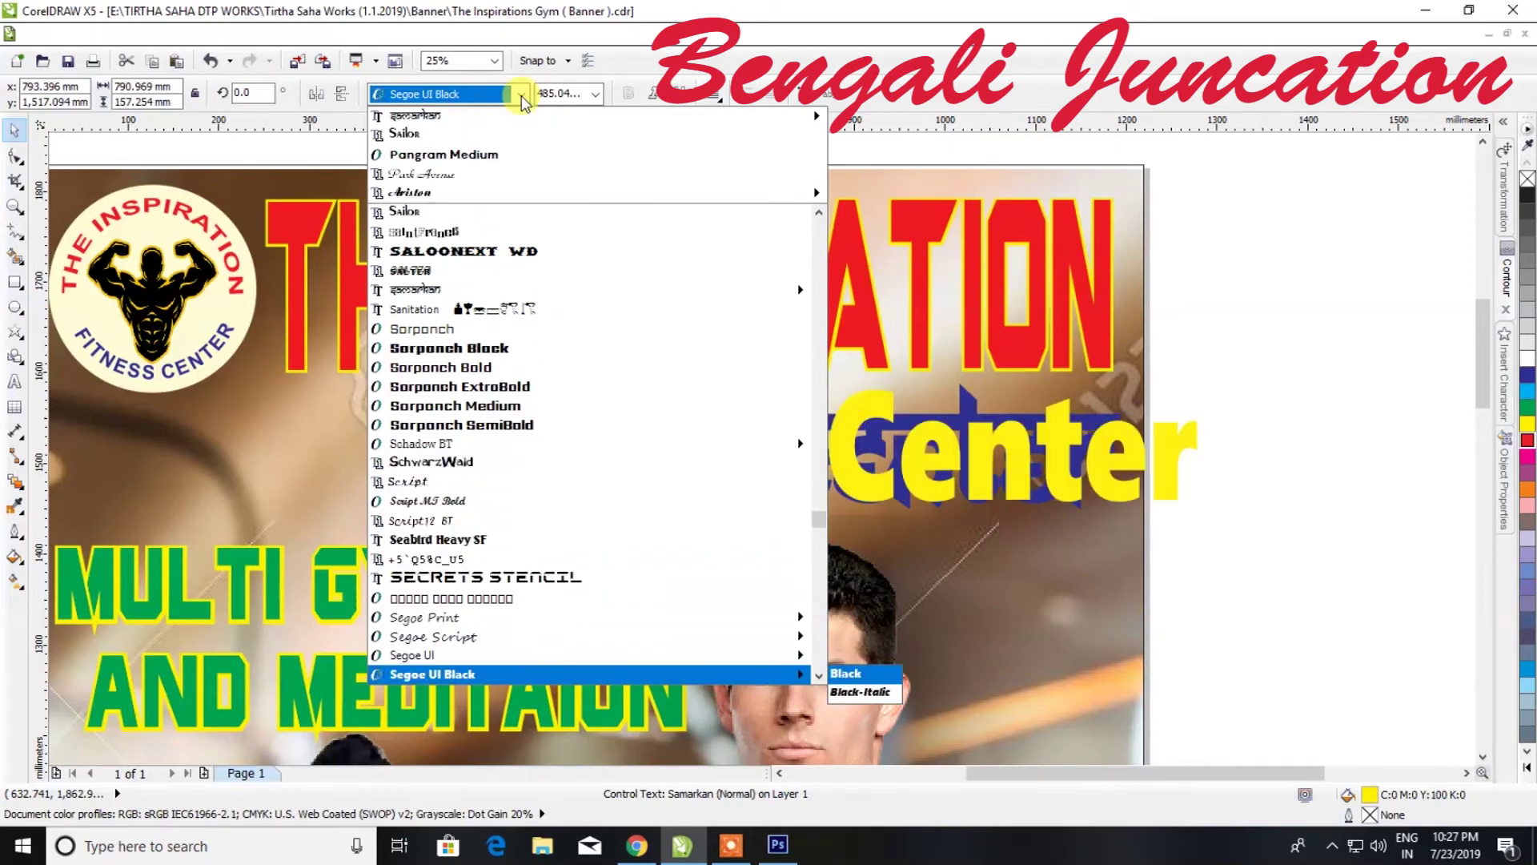
pyautogui.press('Up')
pyautogui.press('Up')
pyautogui.press('Up')
pyautogui.press('Up')
pyautogui.press('Up')
pyautogui.press('Up')
pyautogui.press('Up')
pyautogui.press('Up')
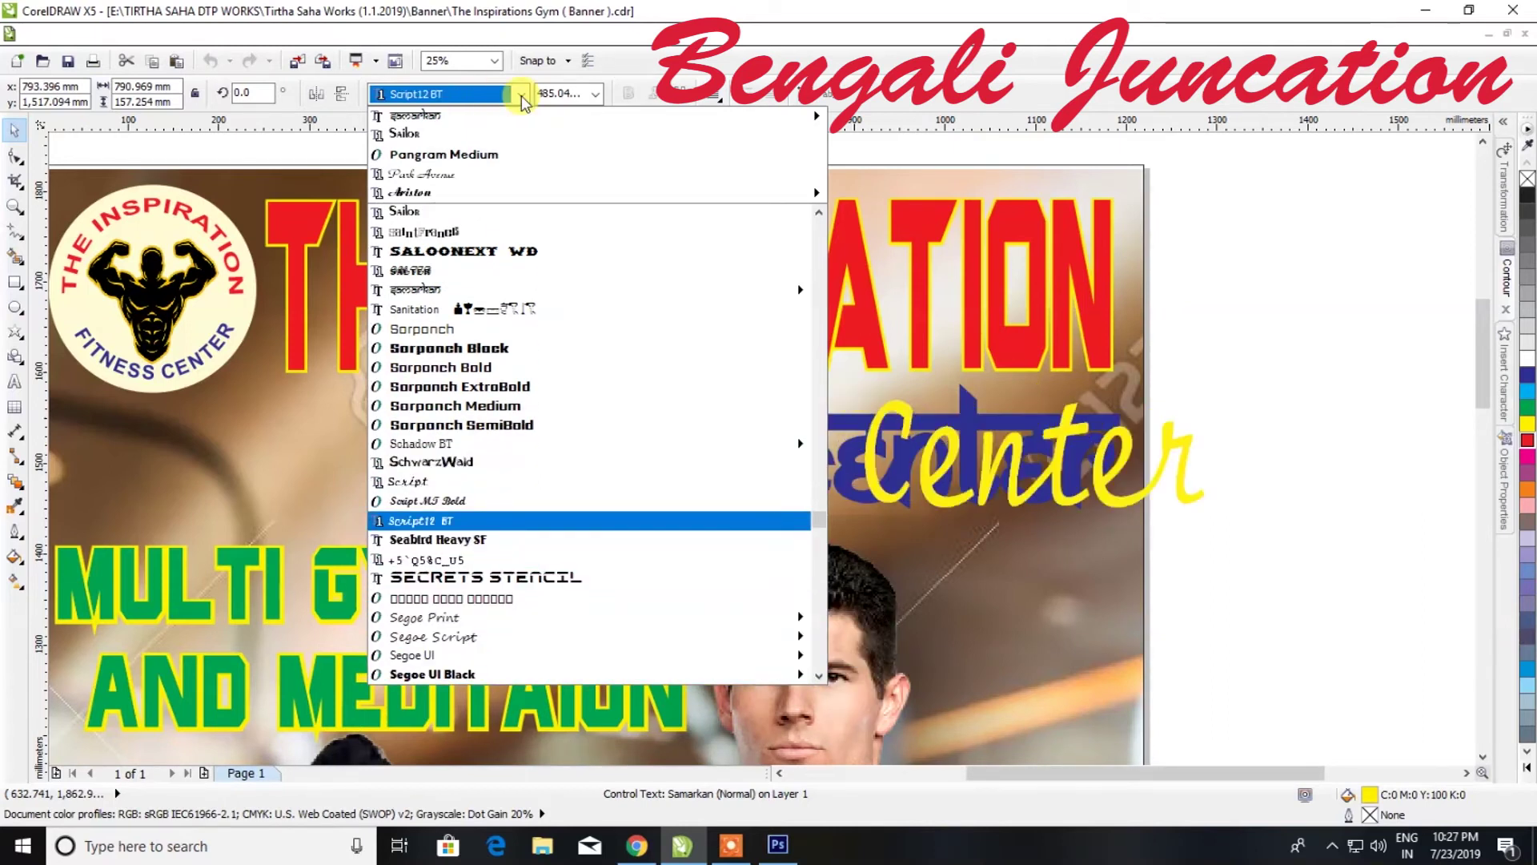
pyautogui.press('Up')
pyautogui.press('Return')
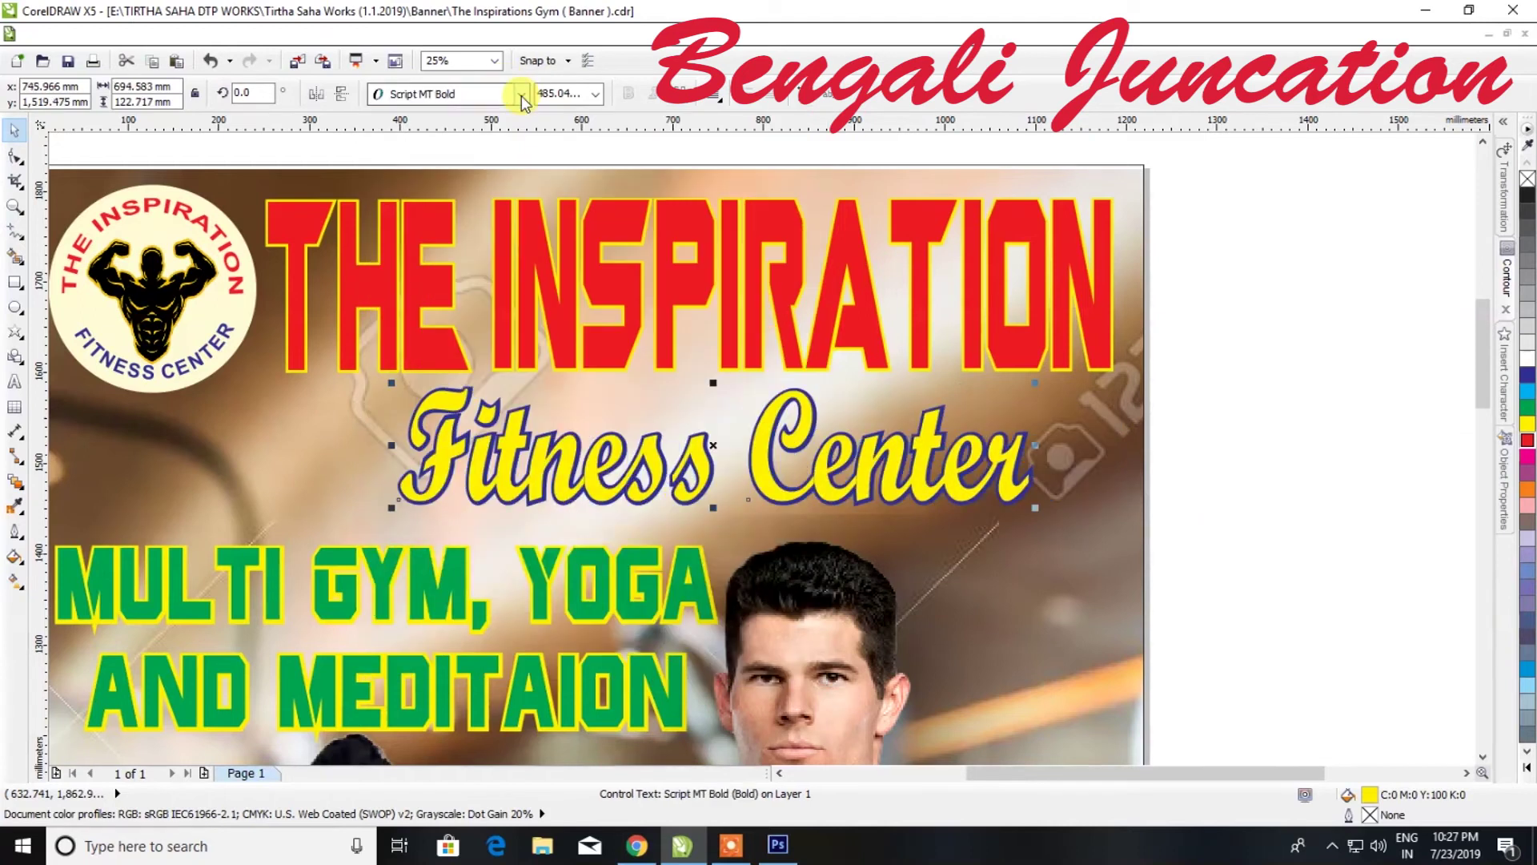
# Stretch the Fitness Center heading to about 797 mm wide and fill it with cyan
pyautogui.moveTo(1035, 448); pyautogui.dragTo(1129, 448)
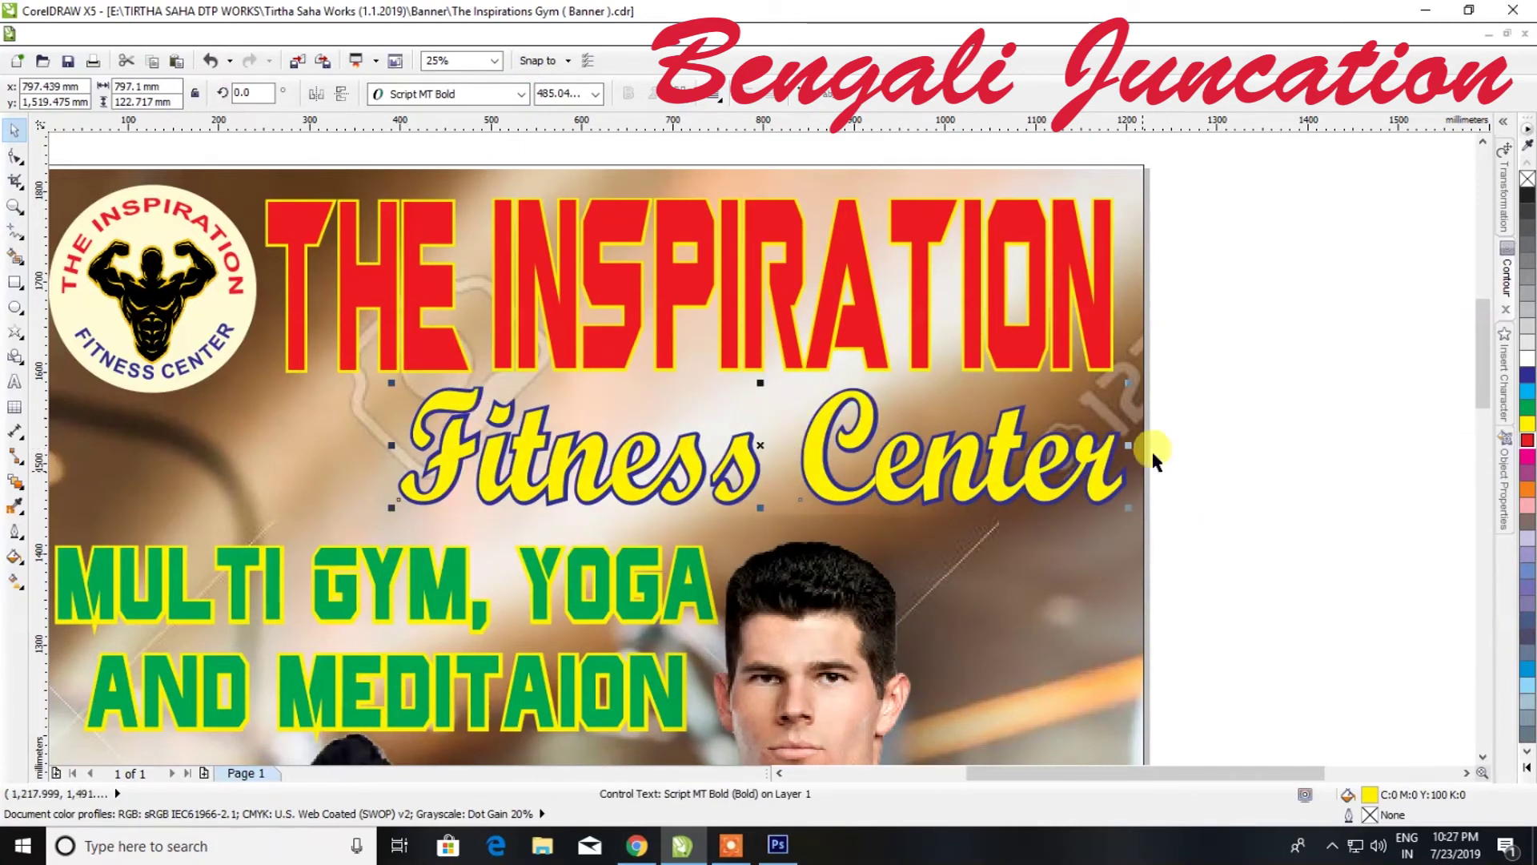
pyautogui.click(1529, 393)
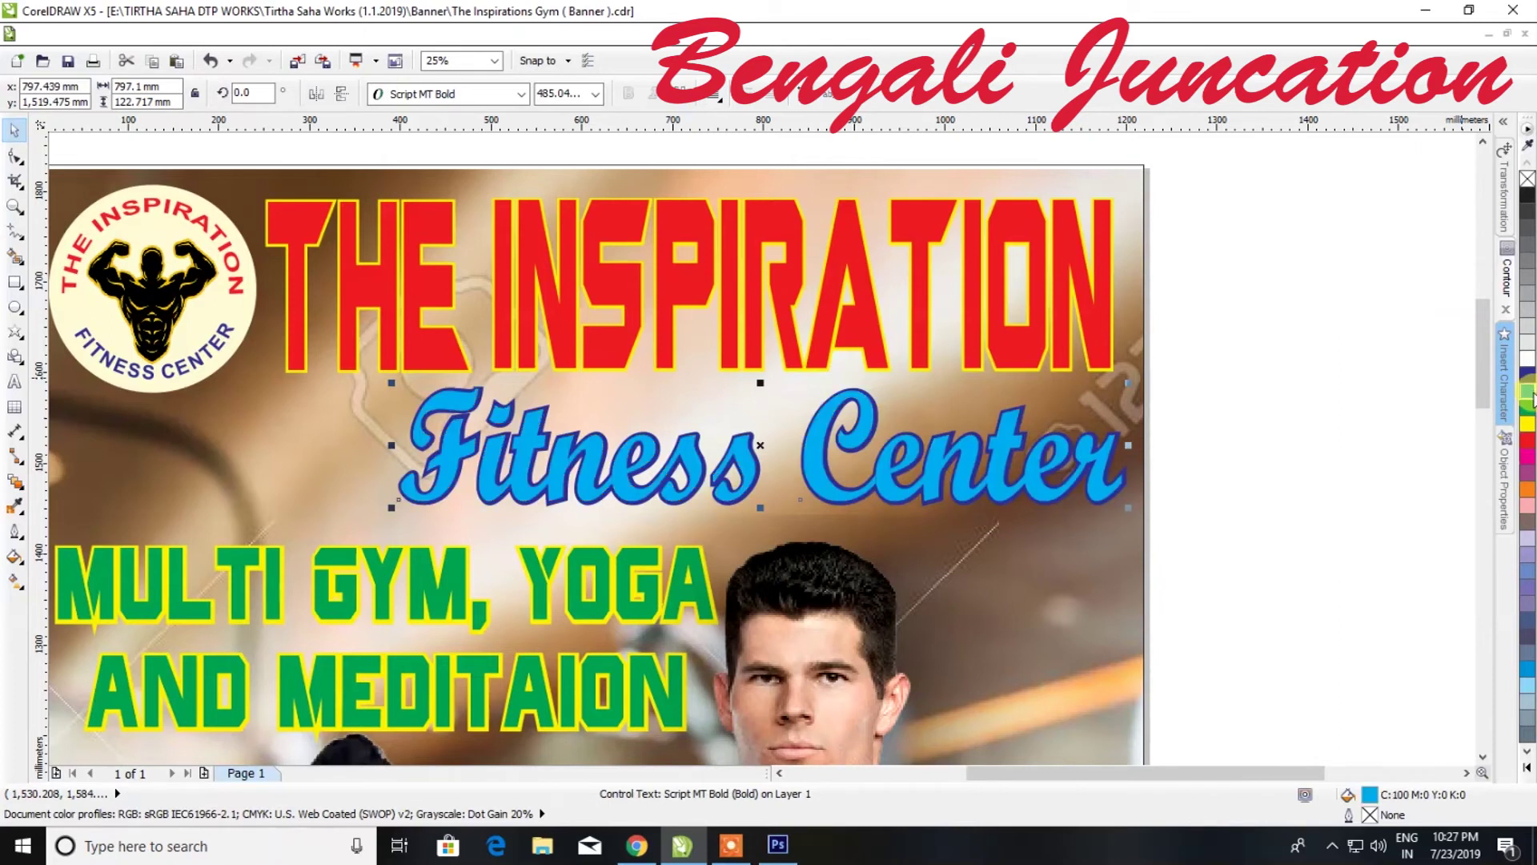
pyautogui.click(1320, 532)
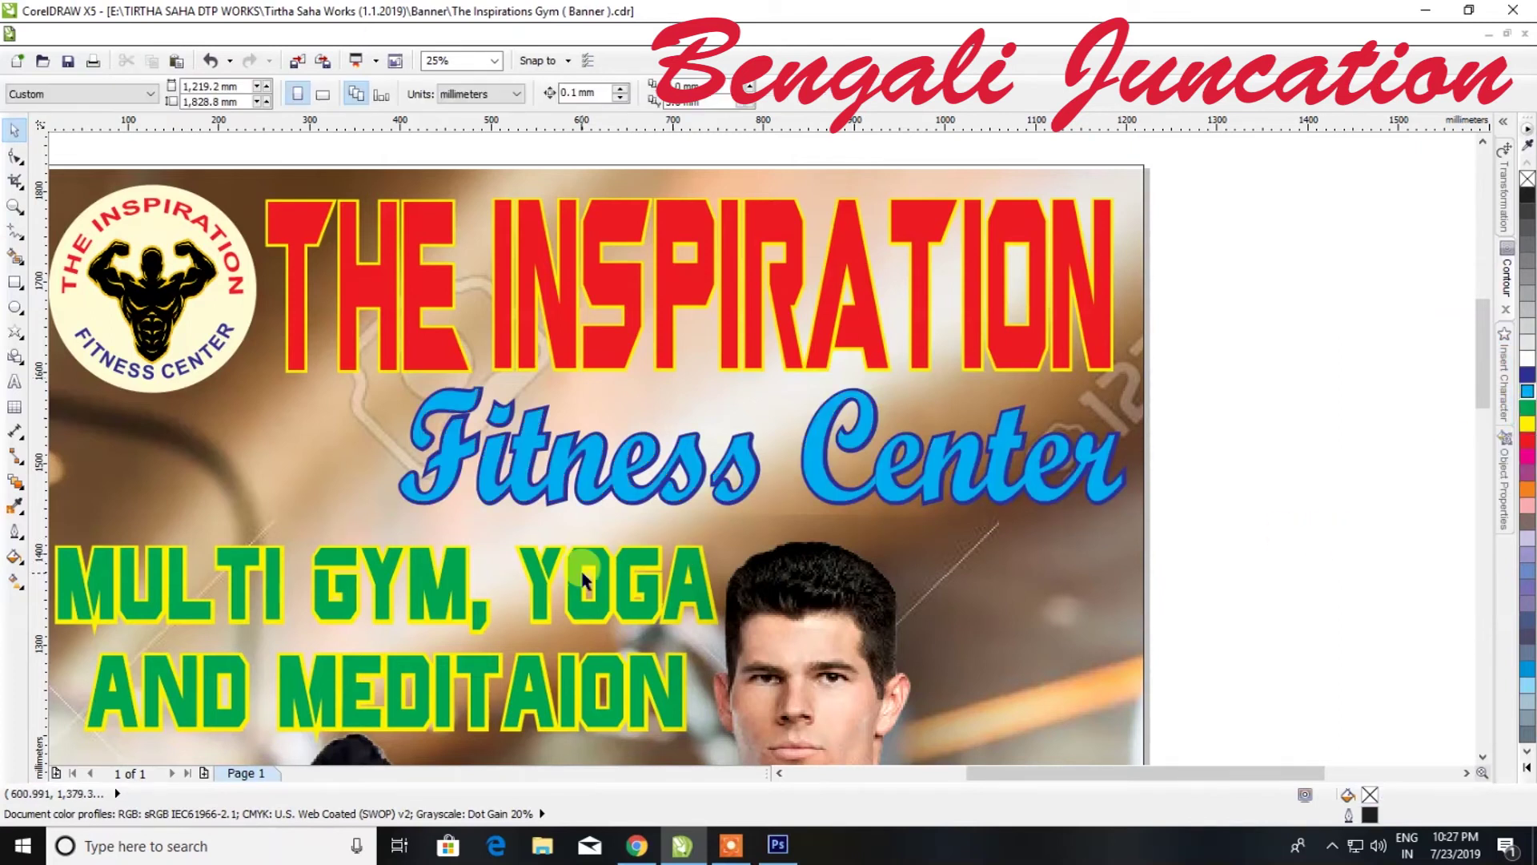
# Try magenta and orange fills on the Multi Gym, Yoga and Meditaion heading and undo the colour changes
pyautogui.click(610, 601)
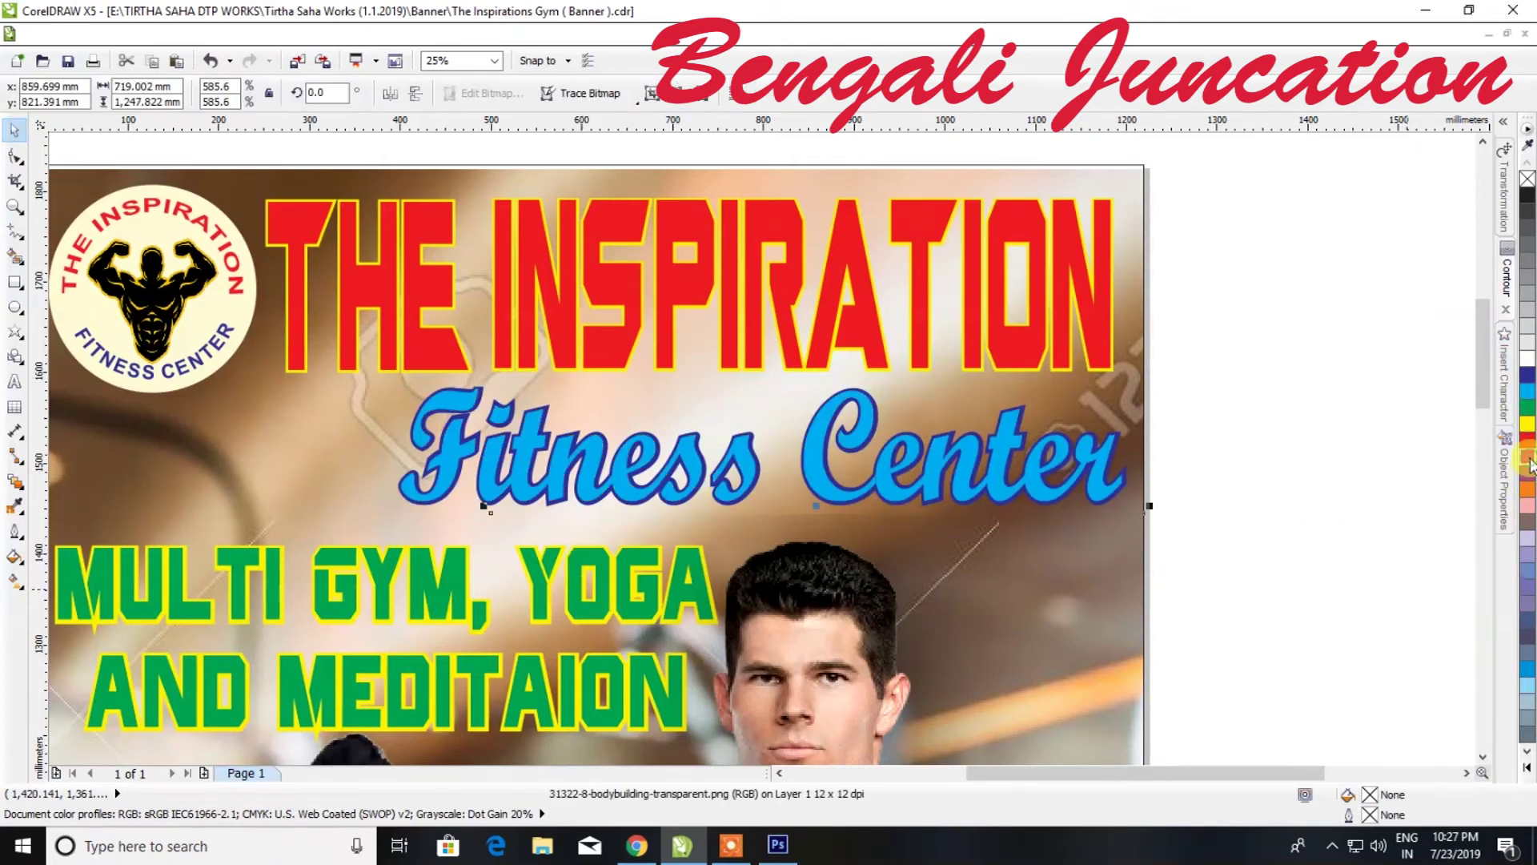
pyautogui.click(655, 559)
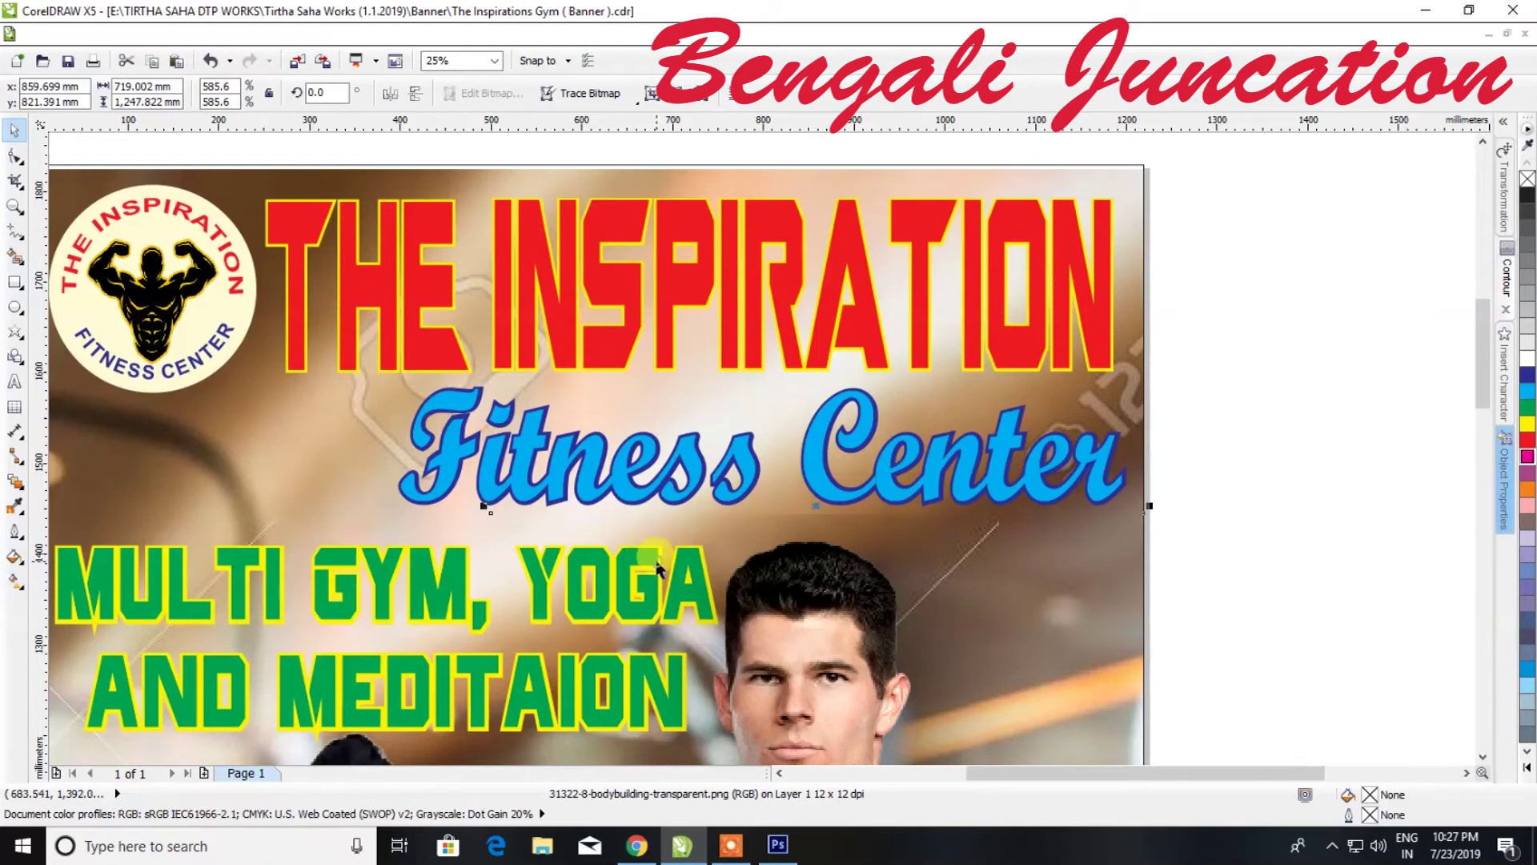
pyautogui.scroll(-4, 650, 573)
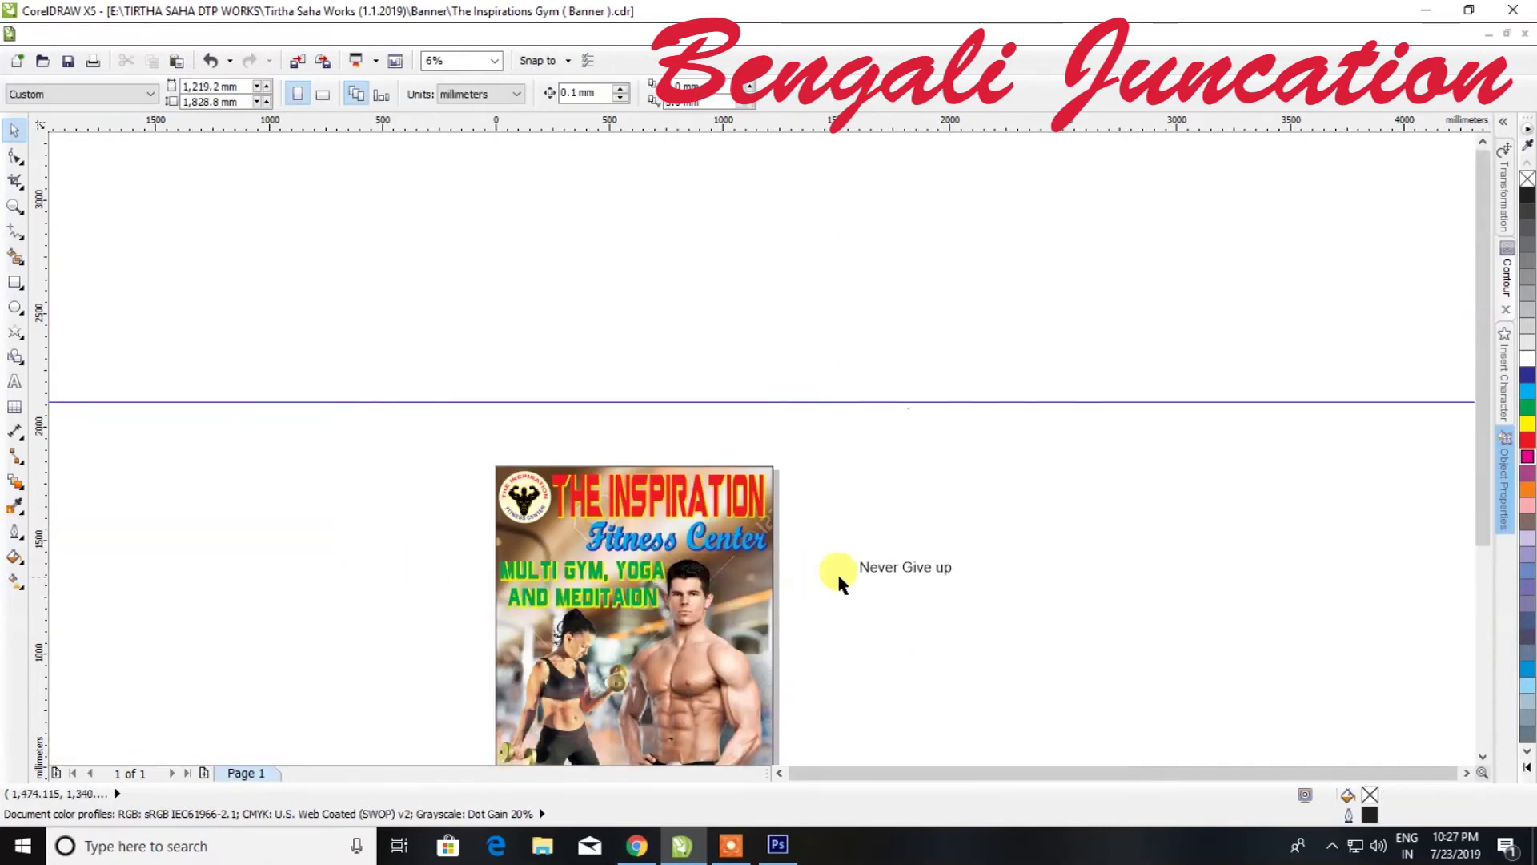
pyautogui.click(873, 565)
pyautogui.scroll(2, 600, 570)
pyautogui.click(600, 570)
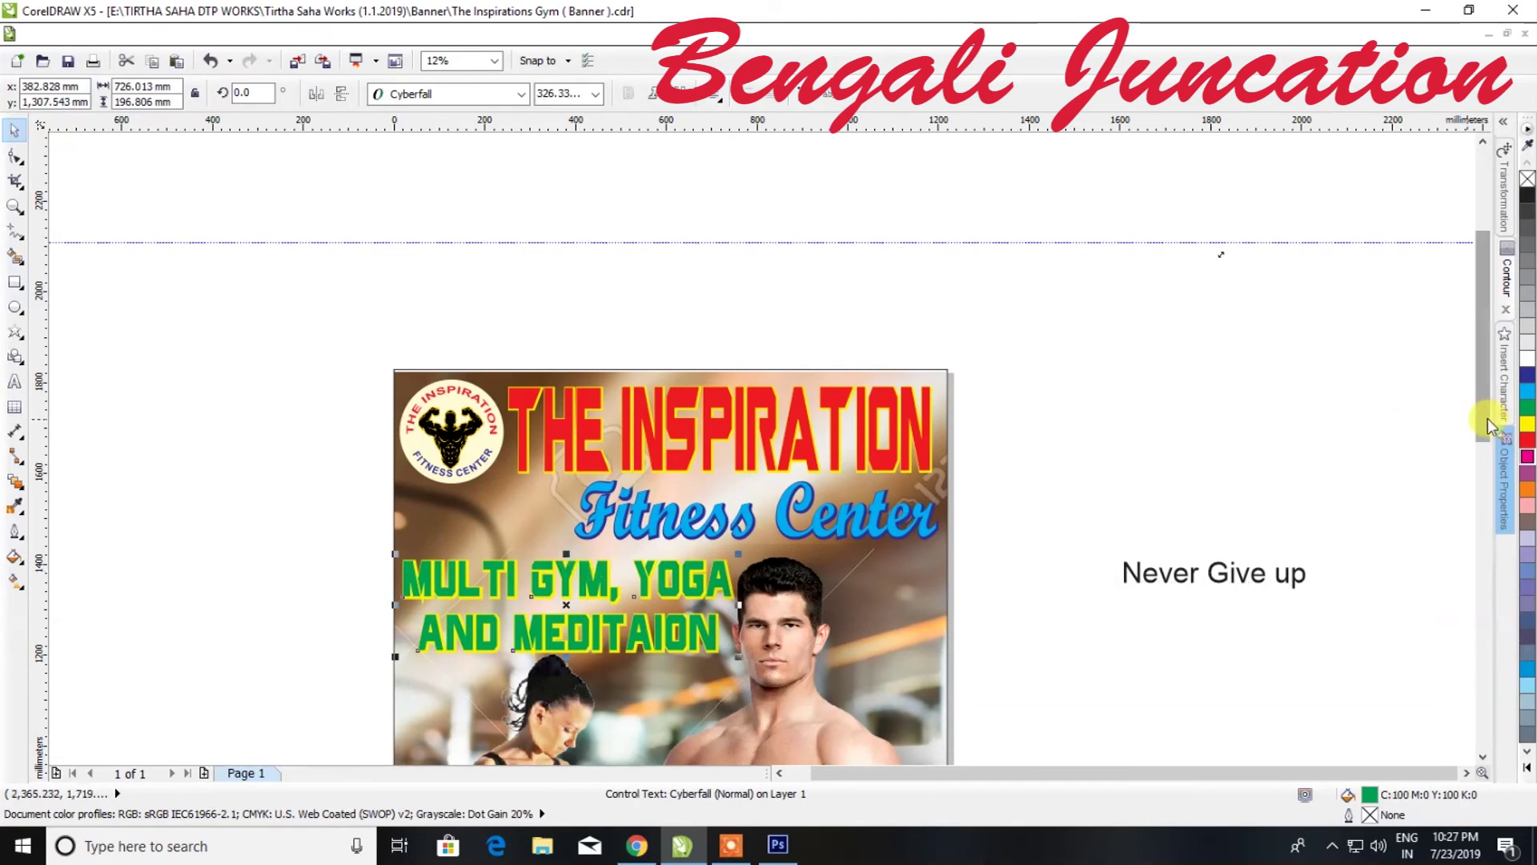
pyautogui.click(1528, 458)
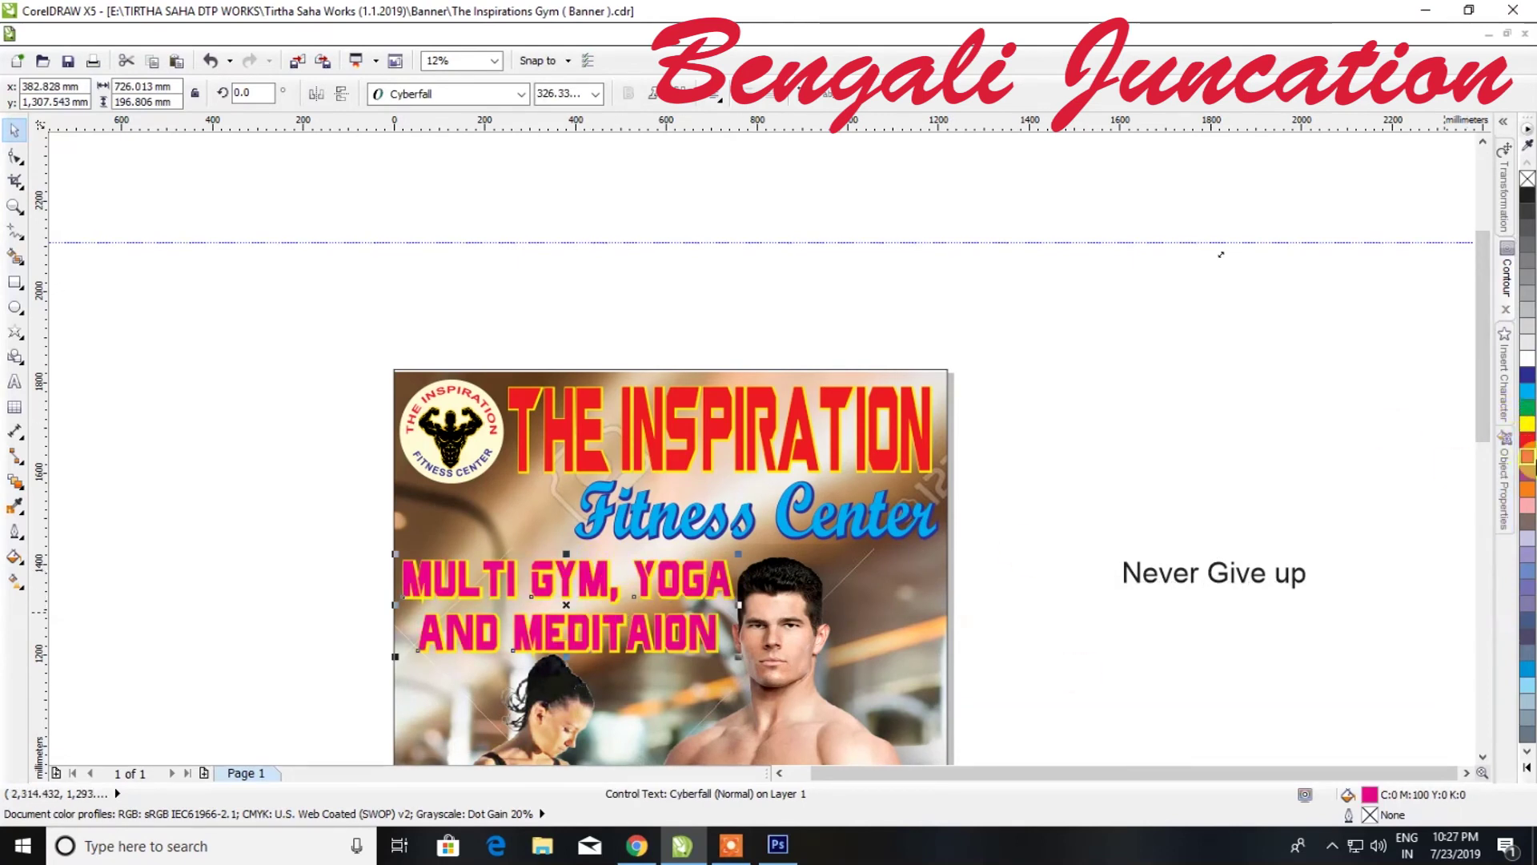
pyautogui.click(1528, 480)
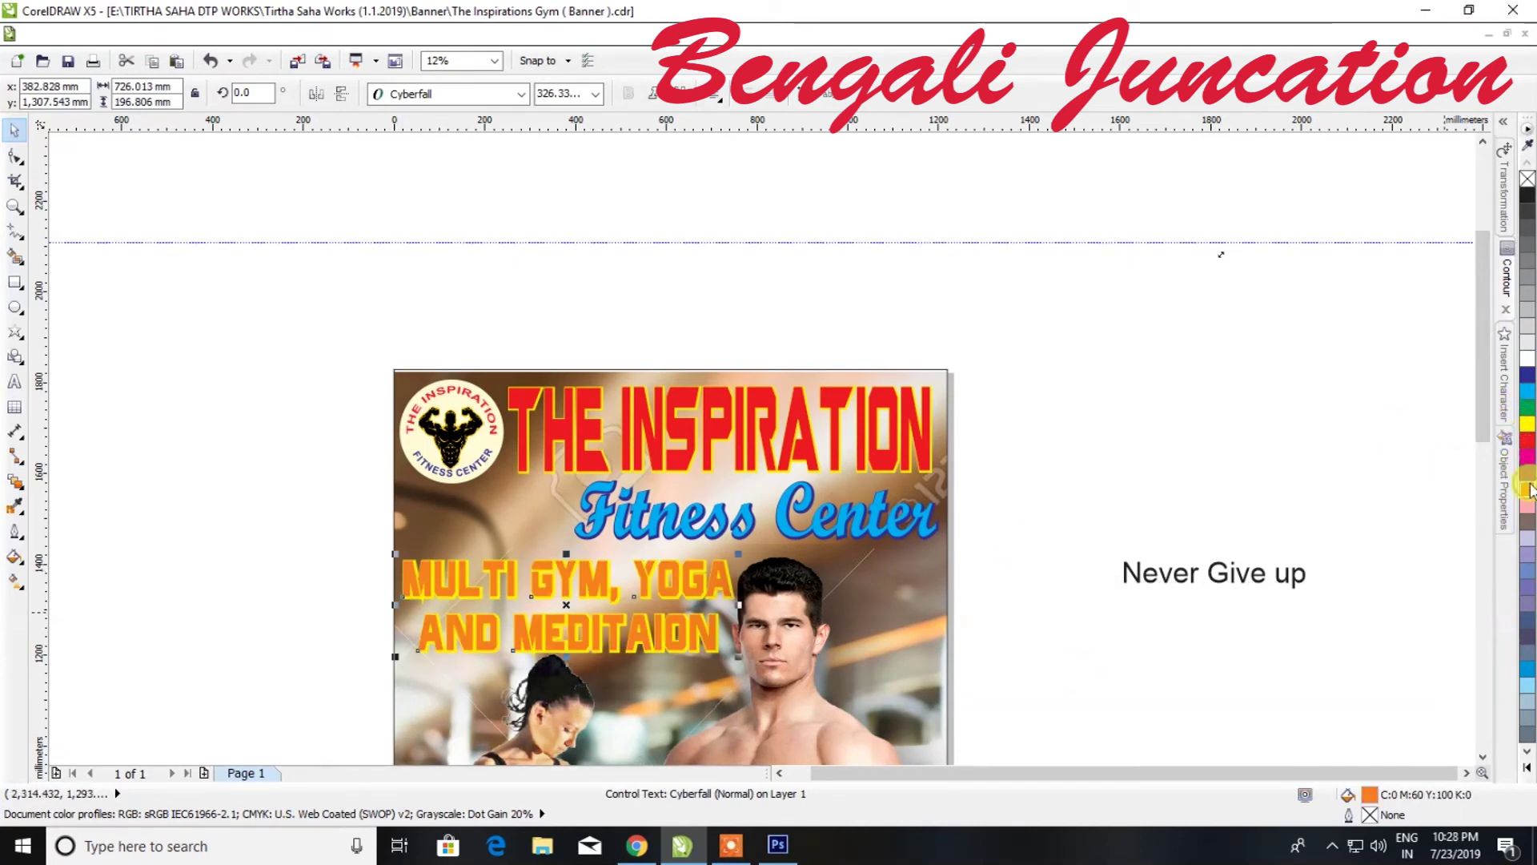
pyautogui.click(1528, 393)
pyautogui.click(1527, 405)
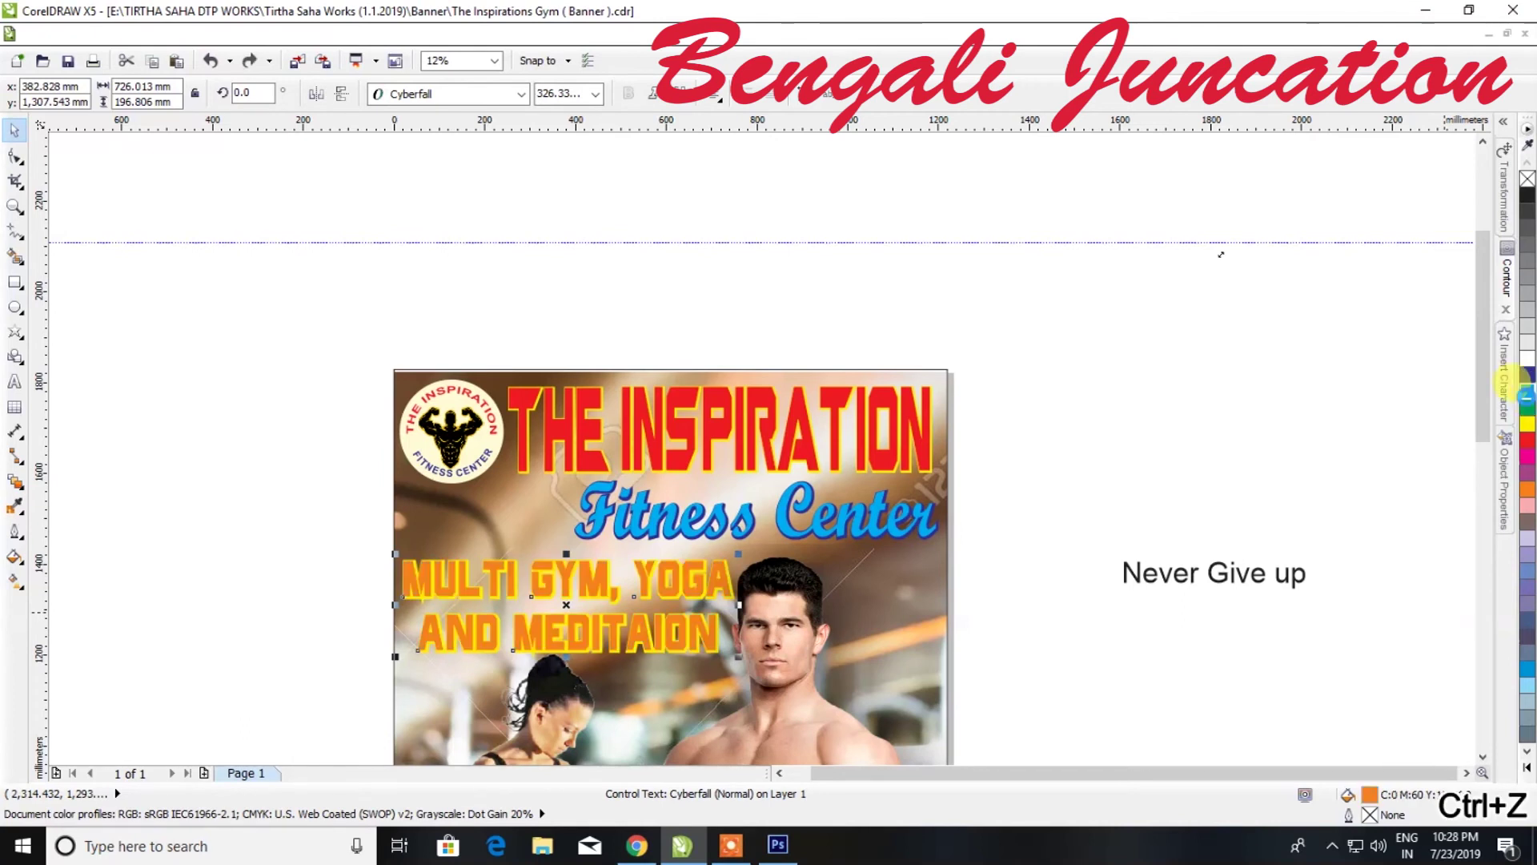
pyautogui.hotkey('ctrl', 'z')
# Delete the Never Give up text beside the banner
pyautogui.click(1231, 578)
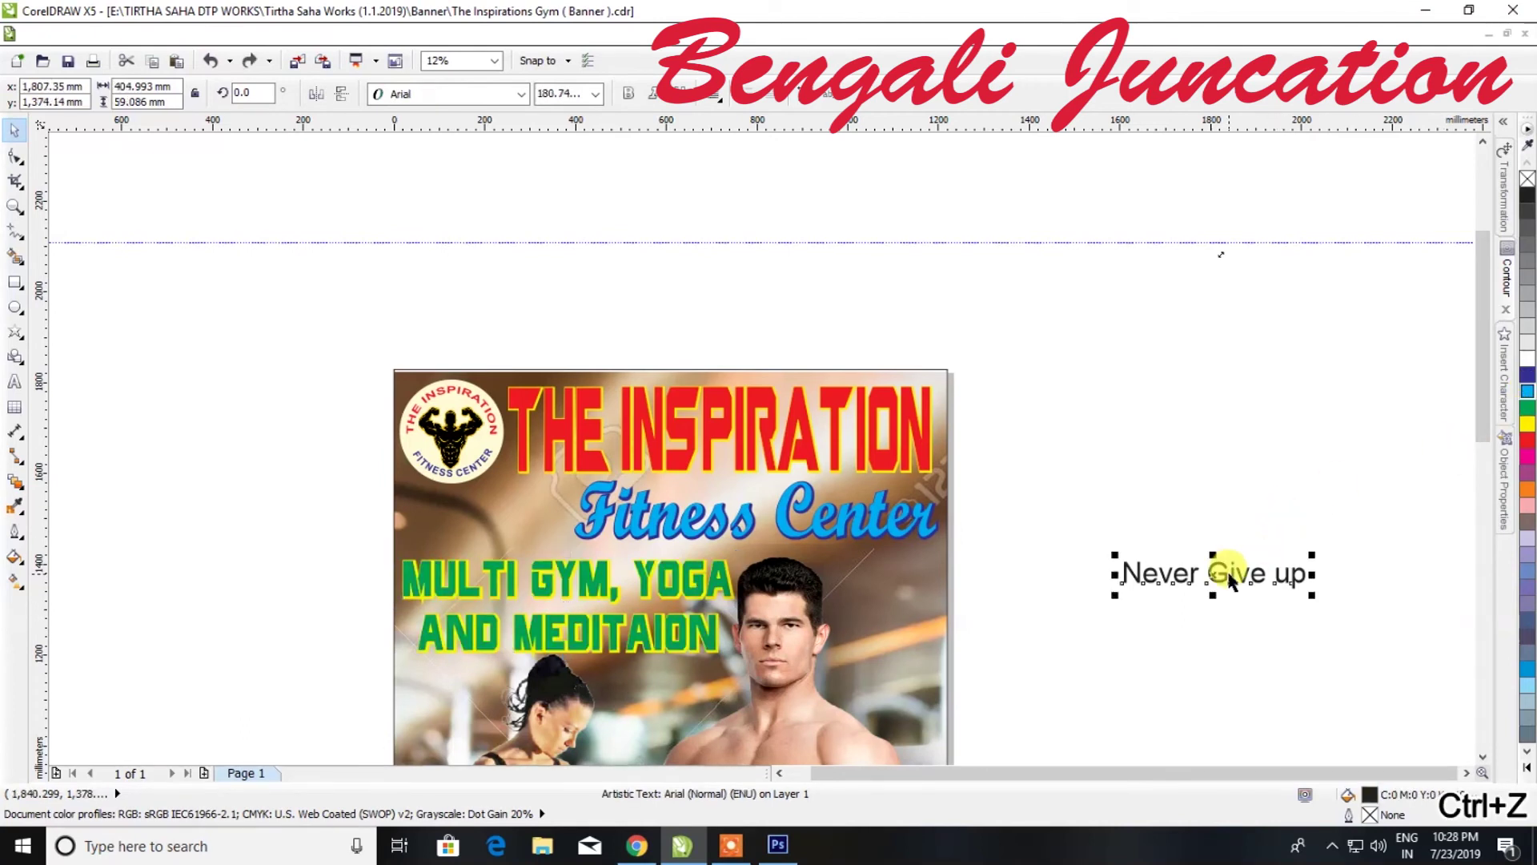
pyautogui.press('Delete')
# Stretch the discount text above the address upward to about 168 mm high
pyautogui.scroll(-2, 1069, 453)
pyautogui.scroll(2, 1006, 520)
pyautogui.click(783, 583)
pyautogui.scroll(3, 783, 584)
pyautogui.moveTo(791, 532); pyautogui.dragTo(791, 498)
pyautogui.scroll(-5, 791, 498)
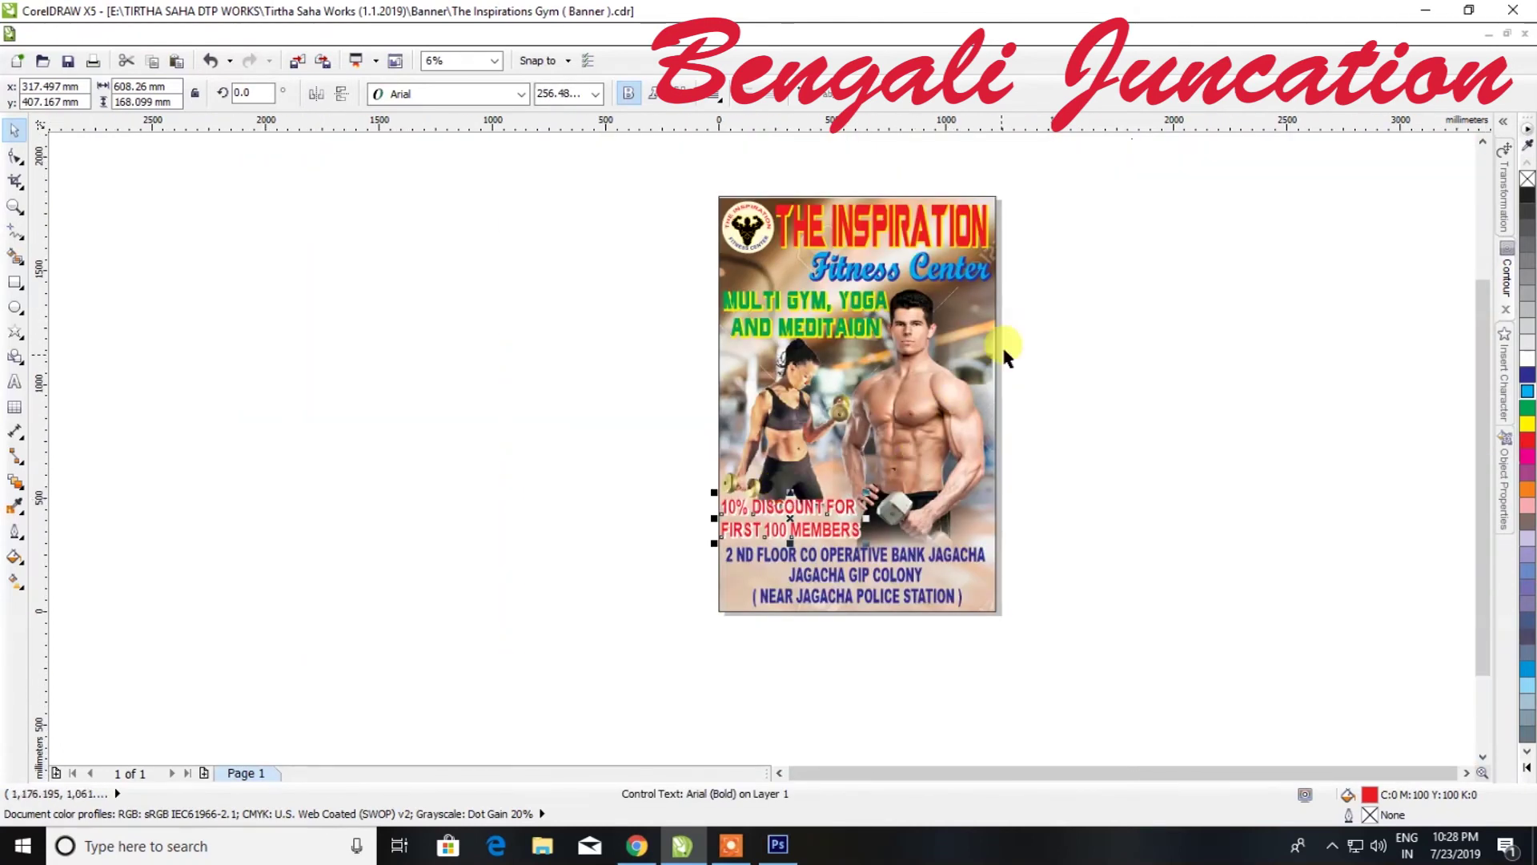
# Select the contour group of the Fitness Center heading
pyautogui.scroll(3, 922, 206)
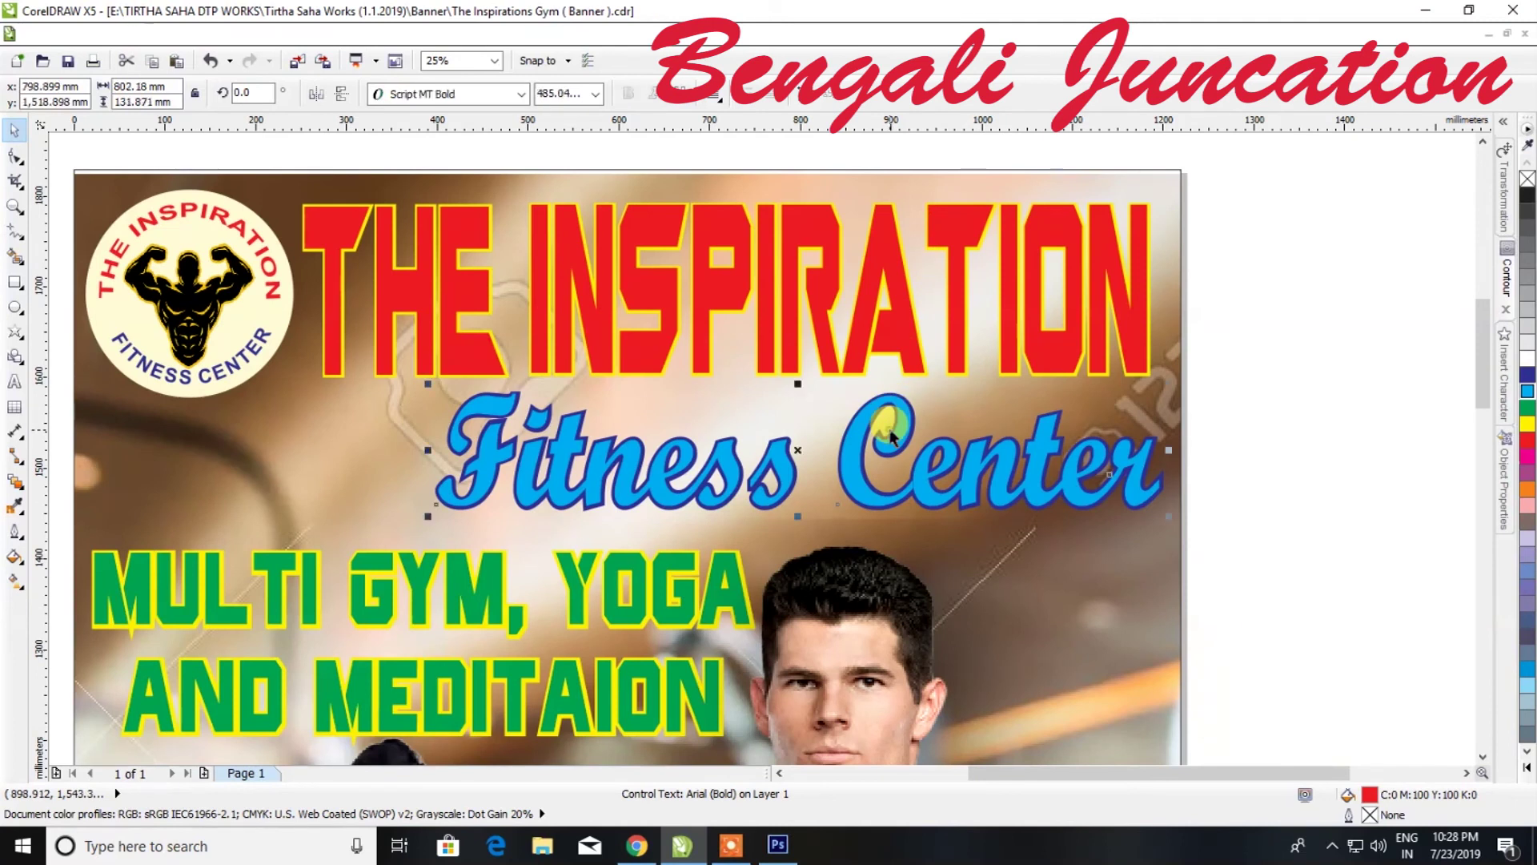
pyautogui.click(890, 429)
pyautogui.scroll(-3, 891, 429)
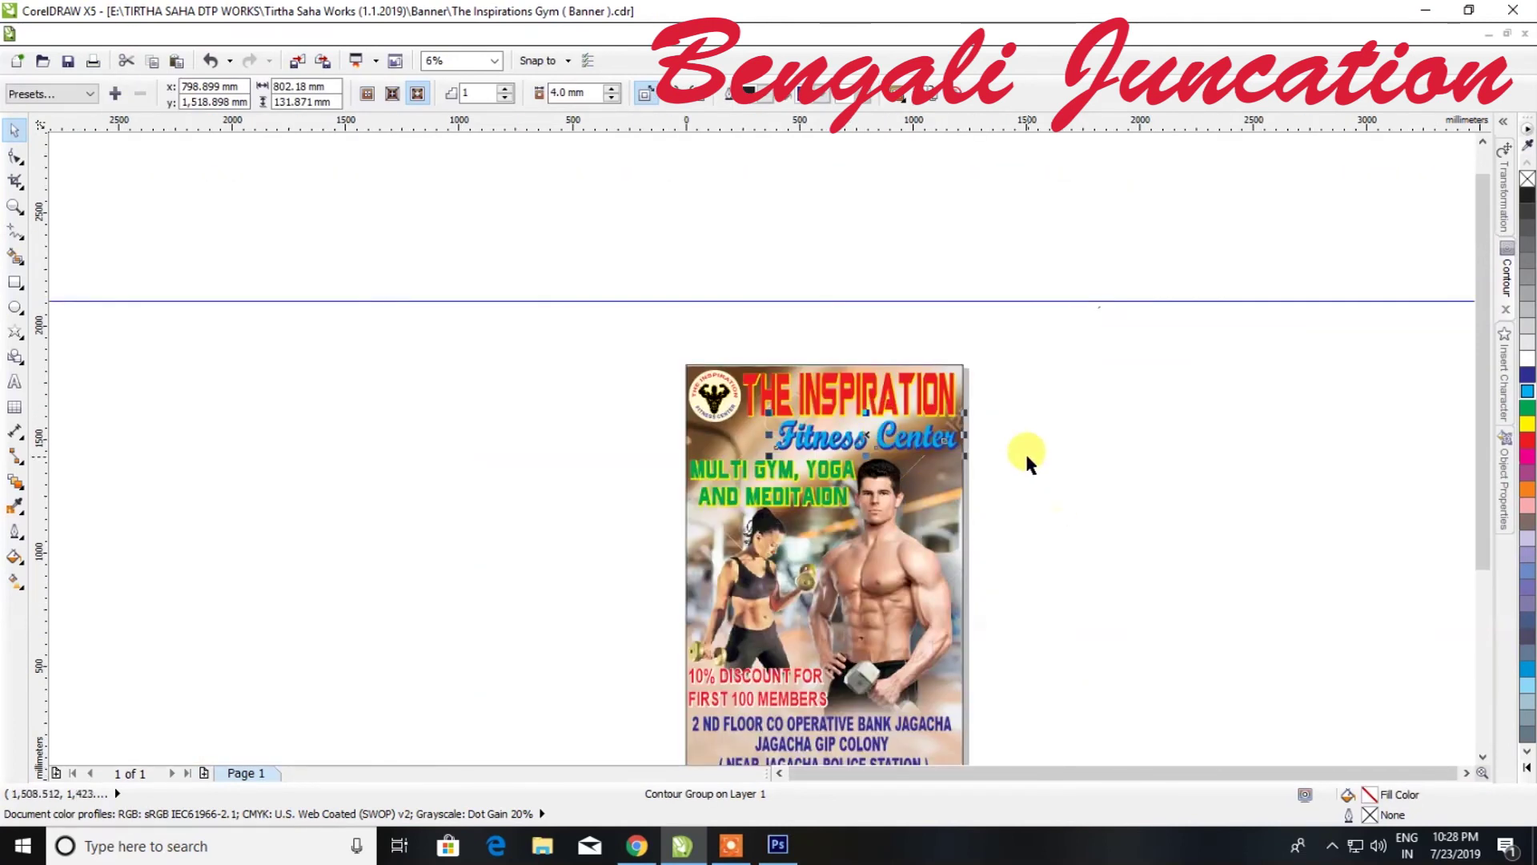
pyautogui.scroll(1, 953, 400)
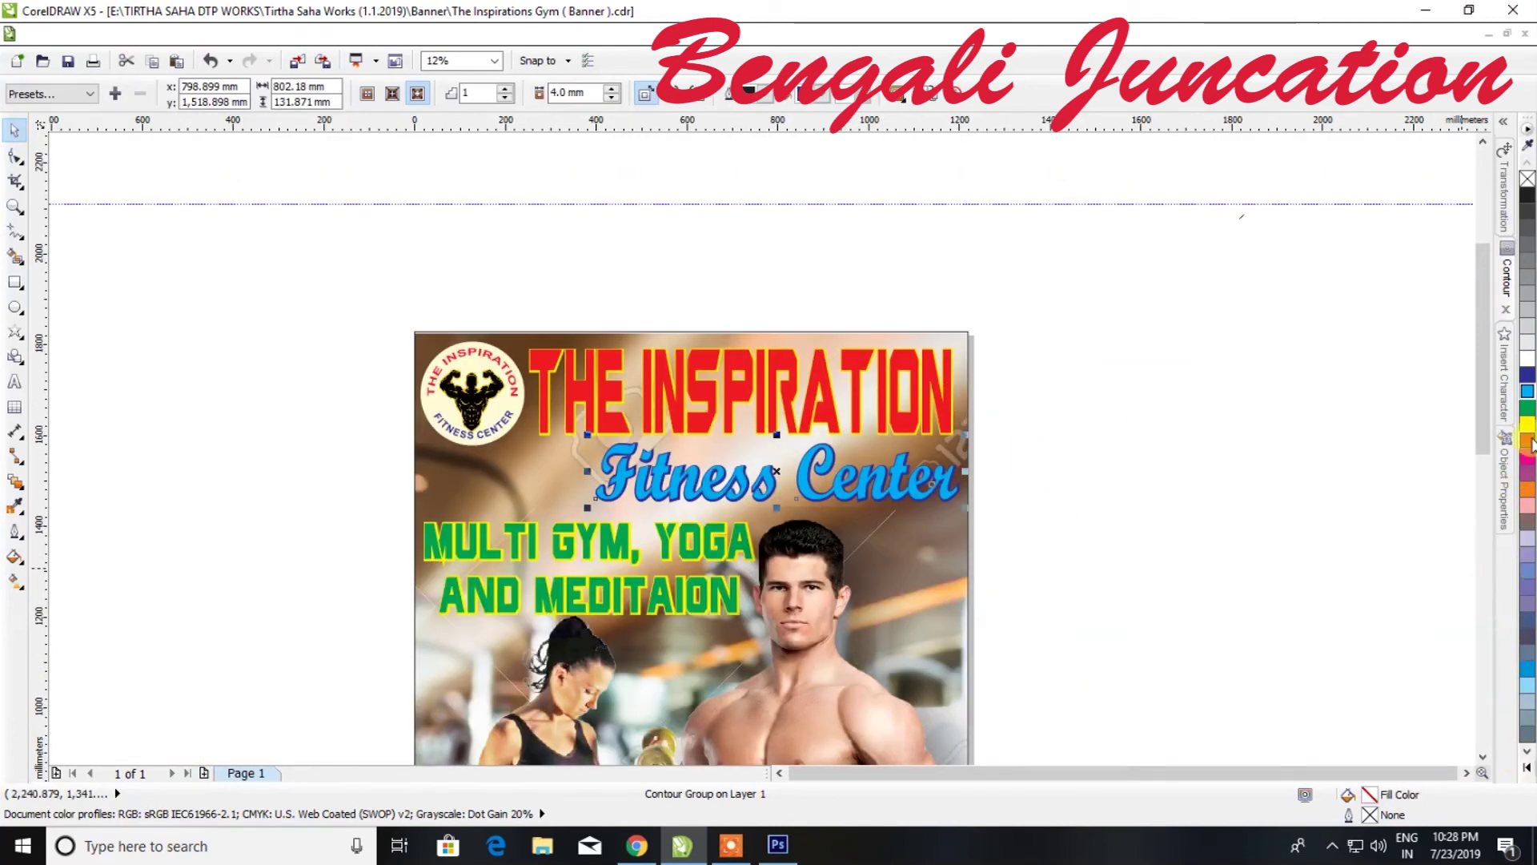